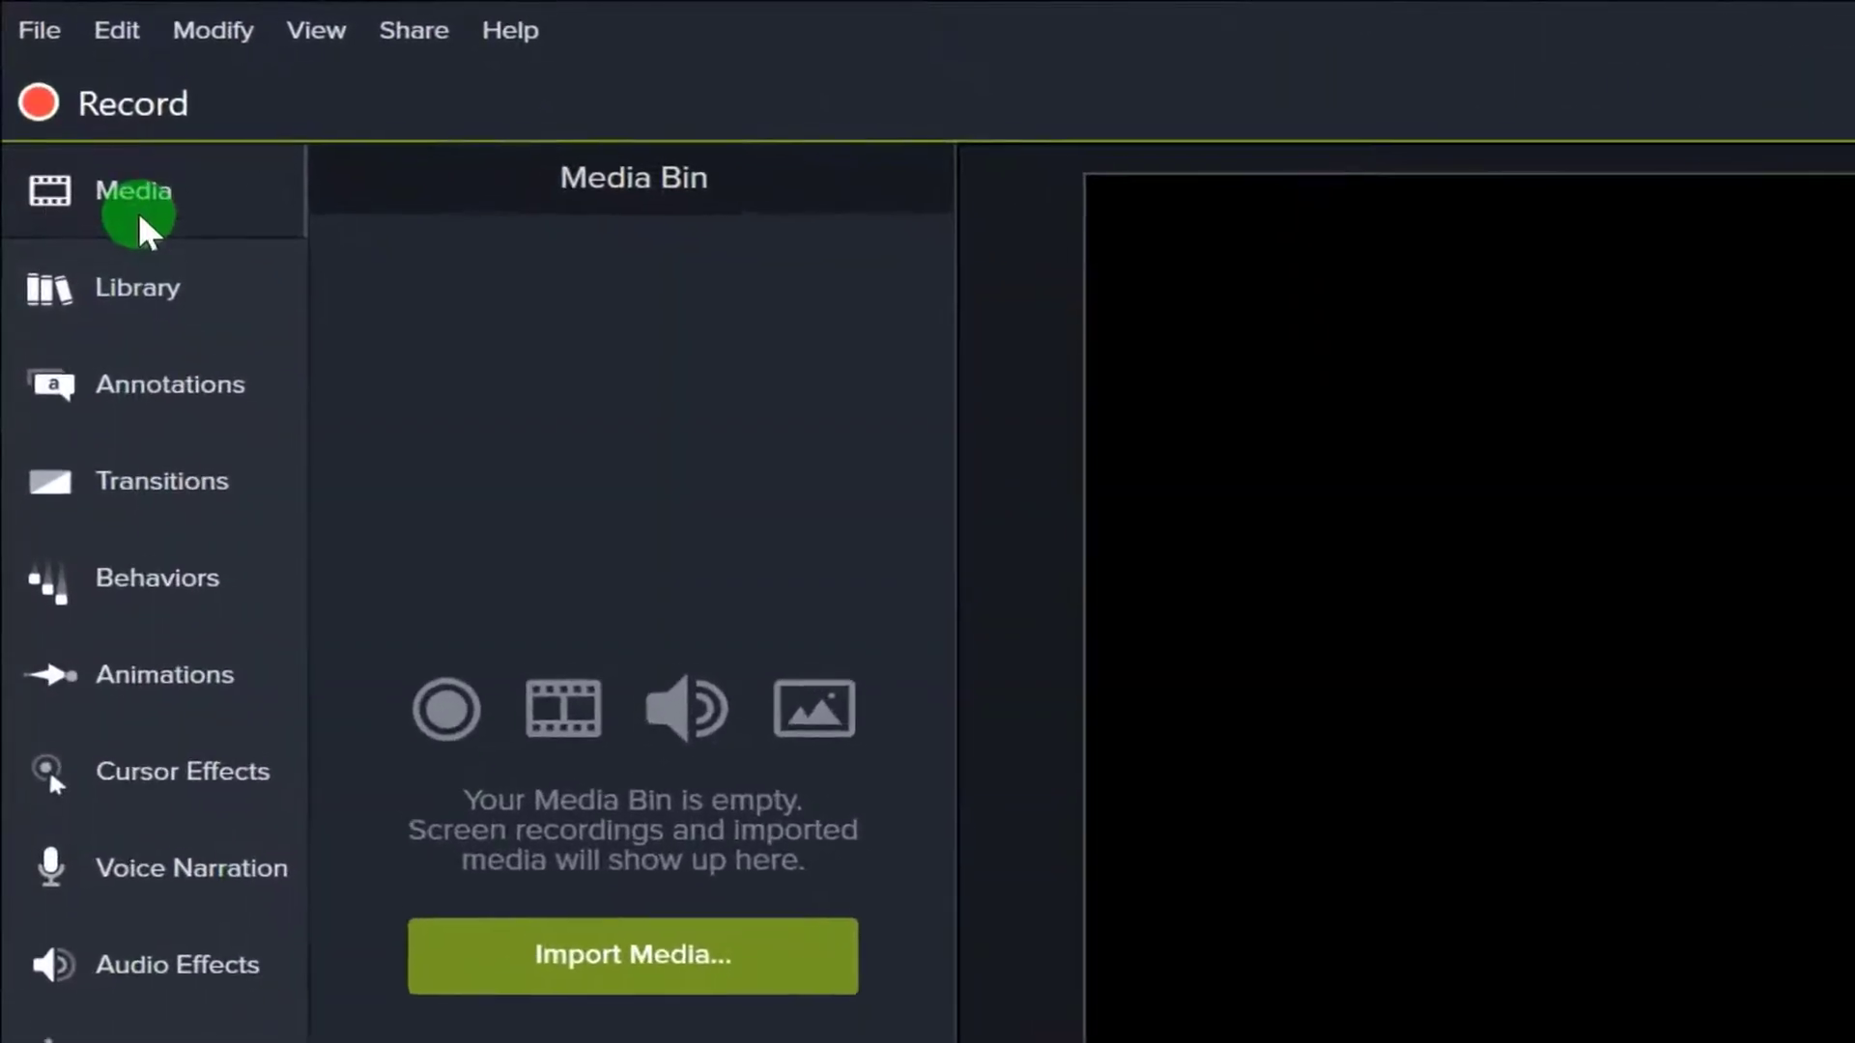
Browse the Camtasia 2019 library's Icons folder and its Buildings subfolder.
{"action": "left_click", "coordinate": [166, 311]}
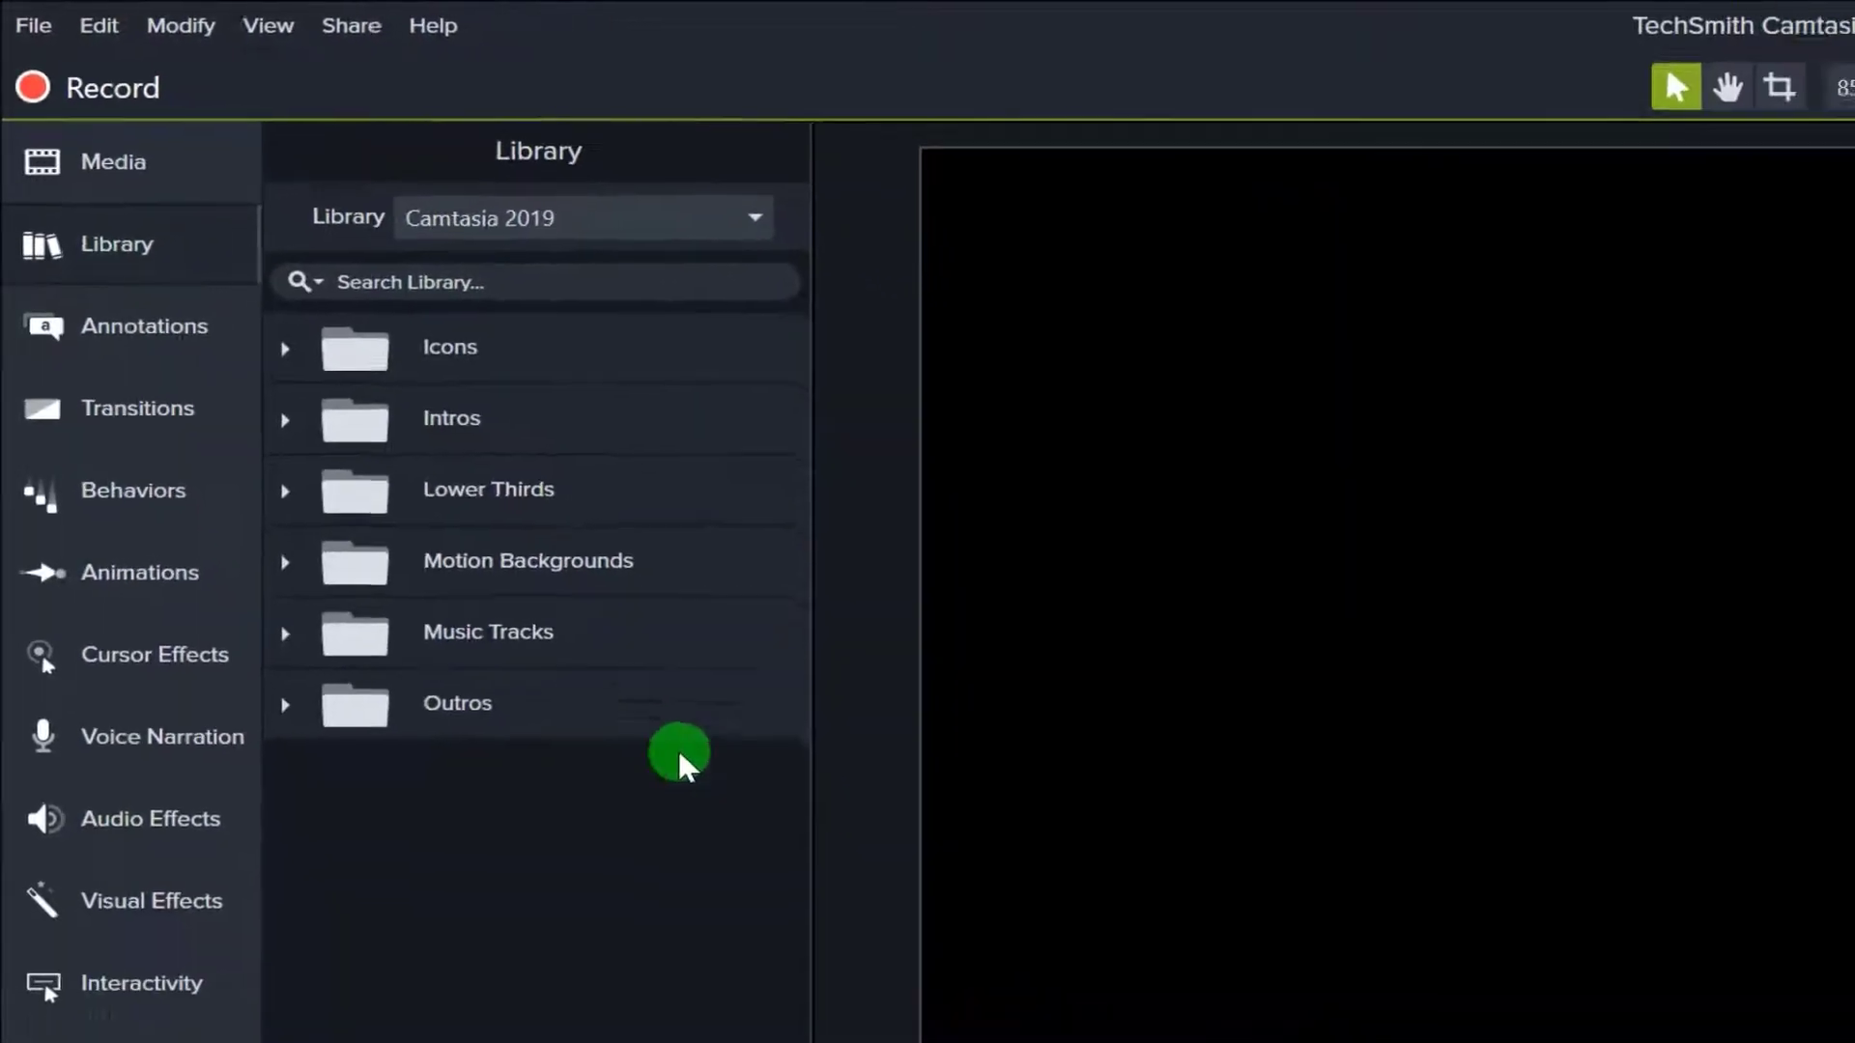
{"action": "left_click", "coordinate": [272, 335]}
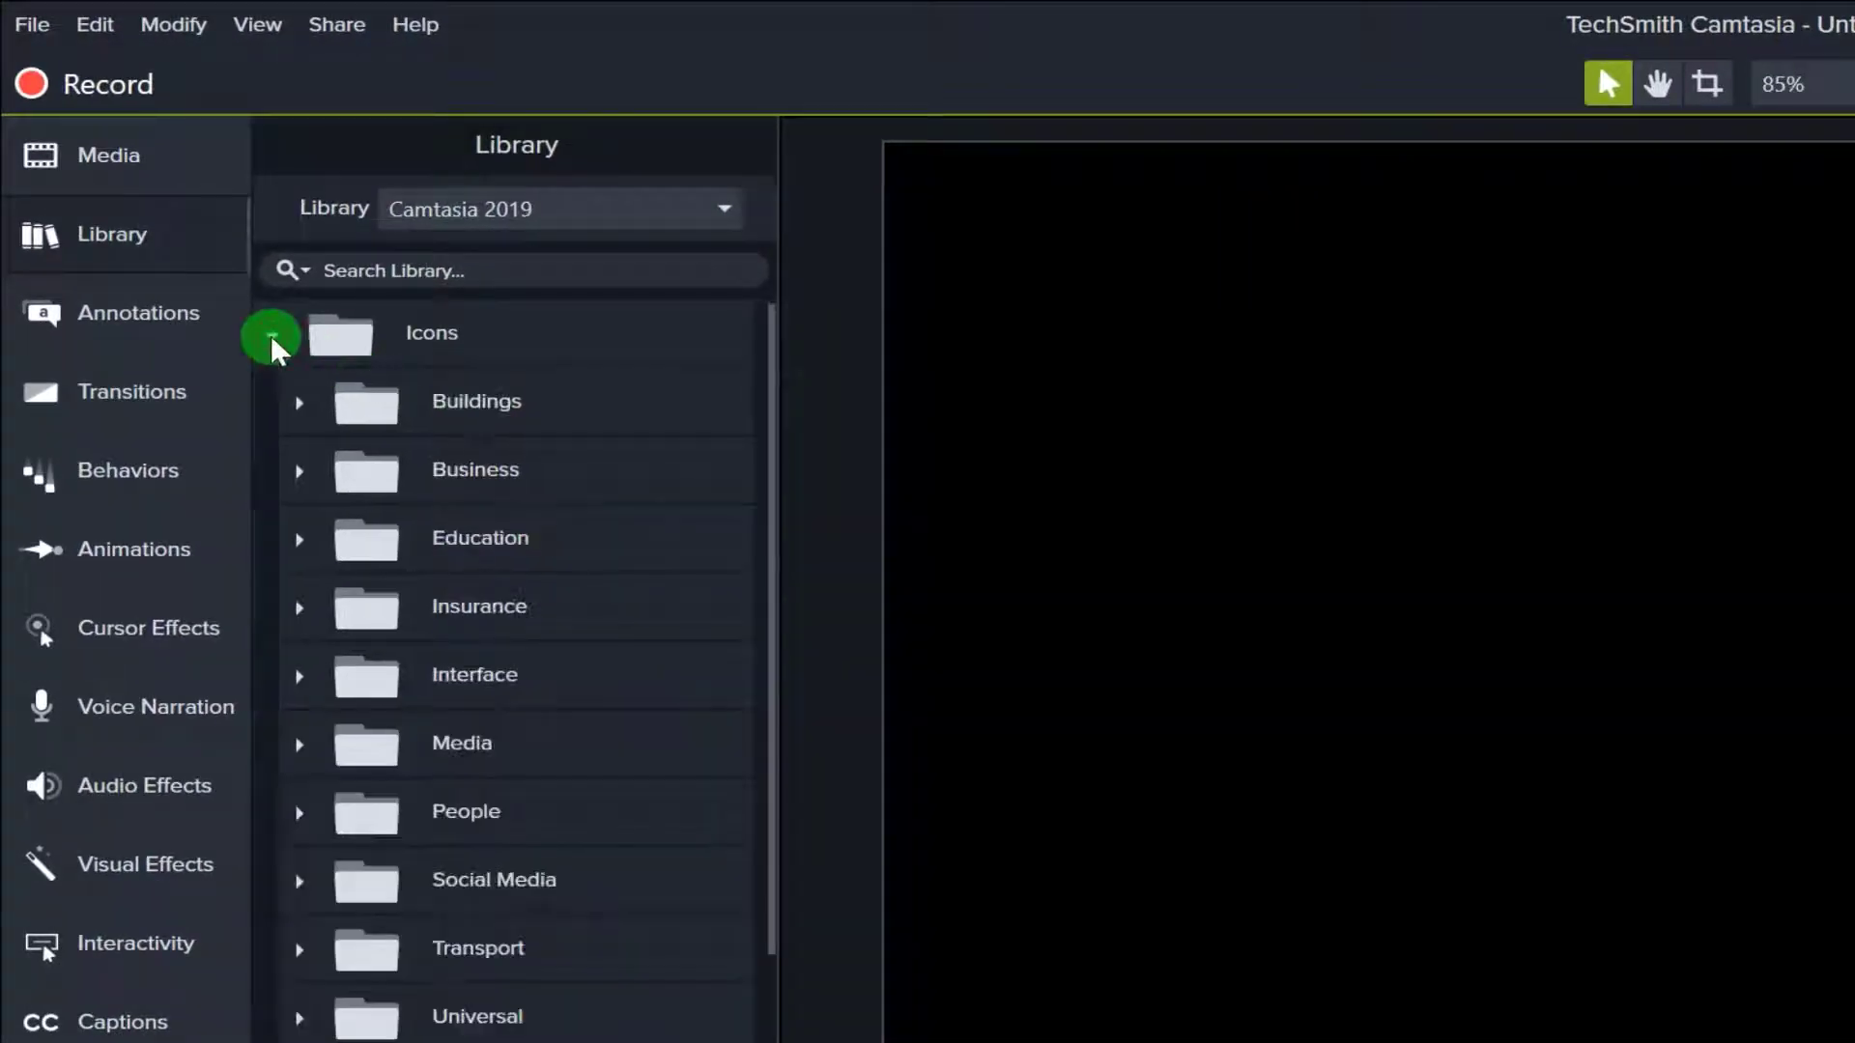
{"action": "left_click", "coordinate": [295, 408]}
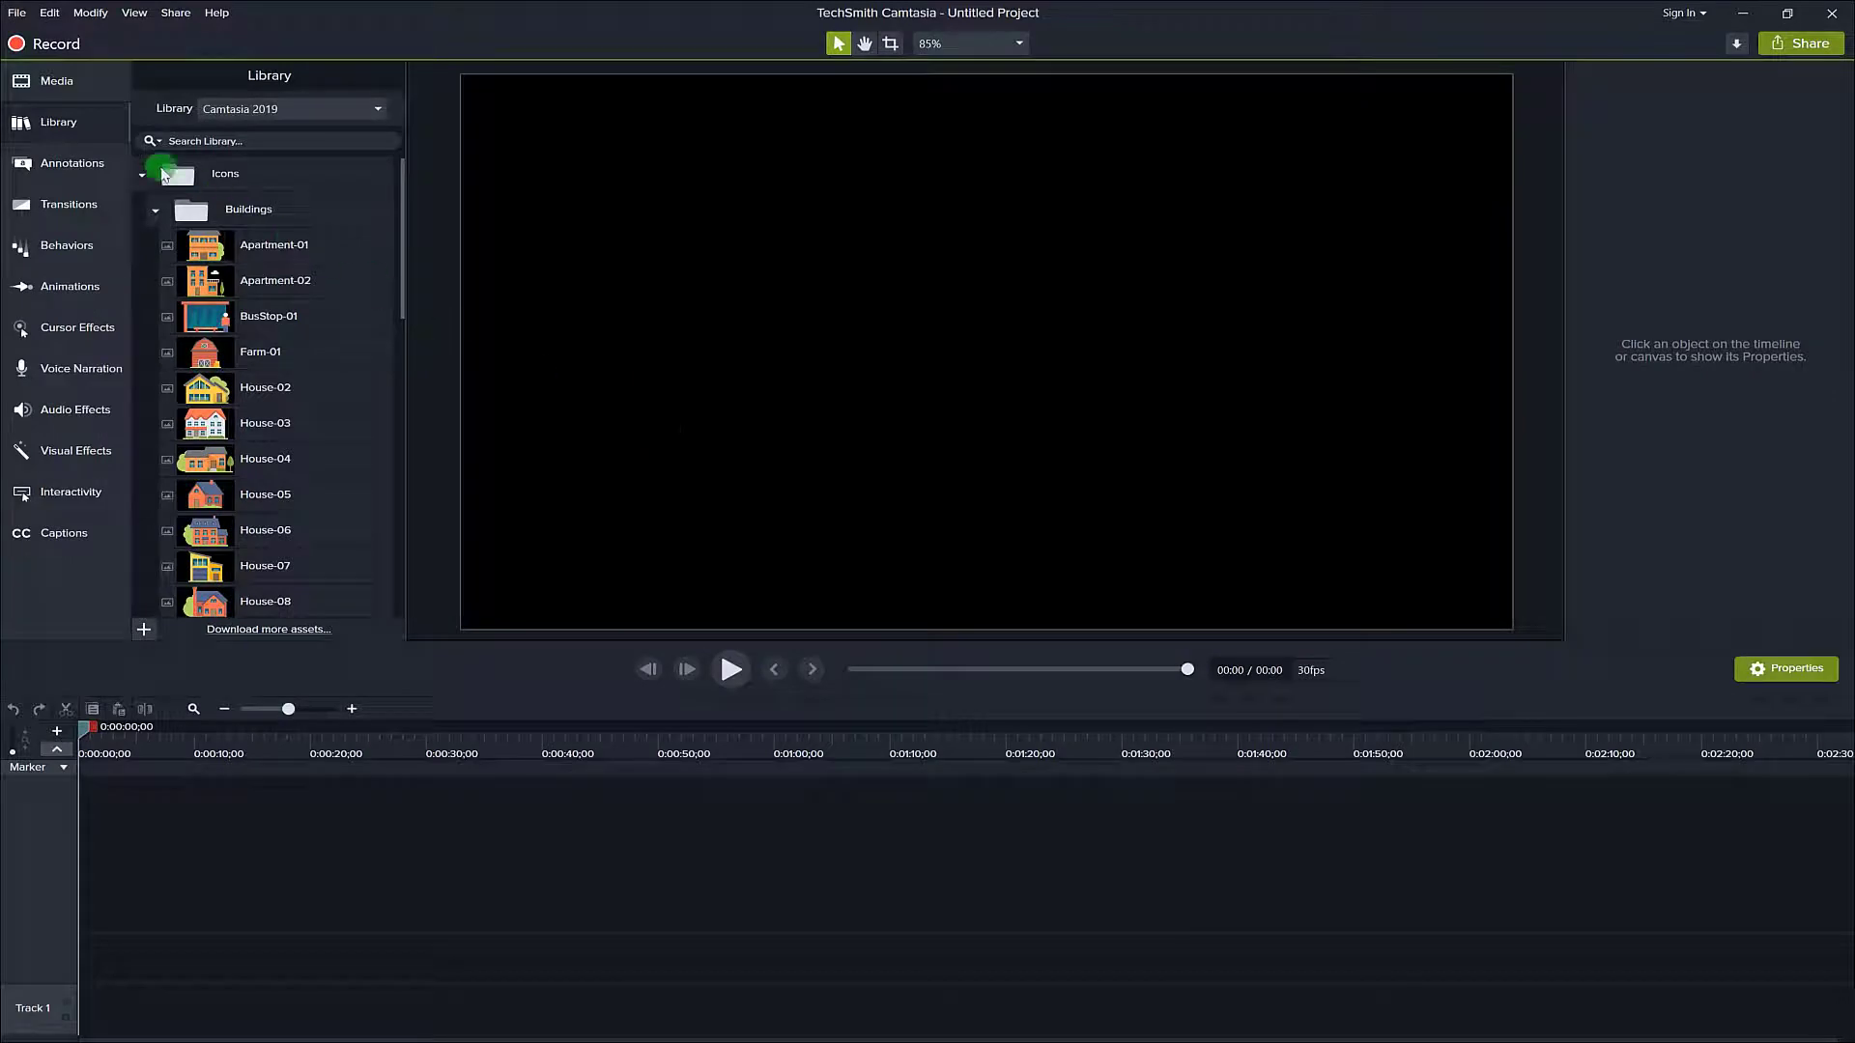
Import the Ankor_Wat_temple image into the project and place it at the start of Track 2.
{"action": "left_click", "coordinate": [58, 80]}
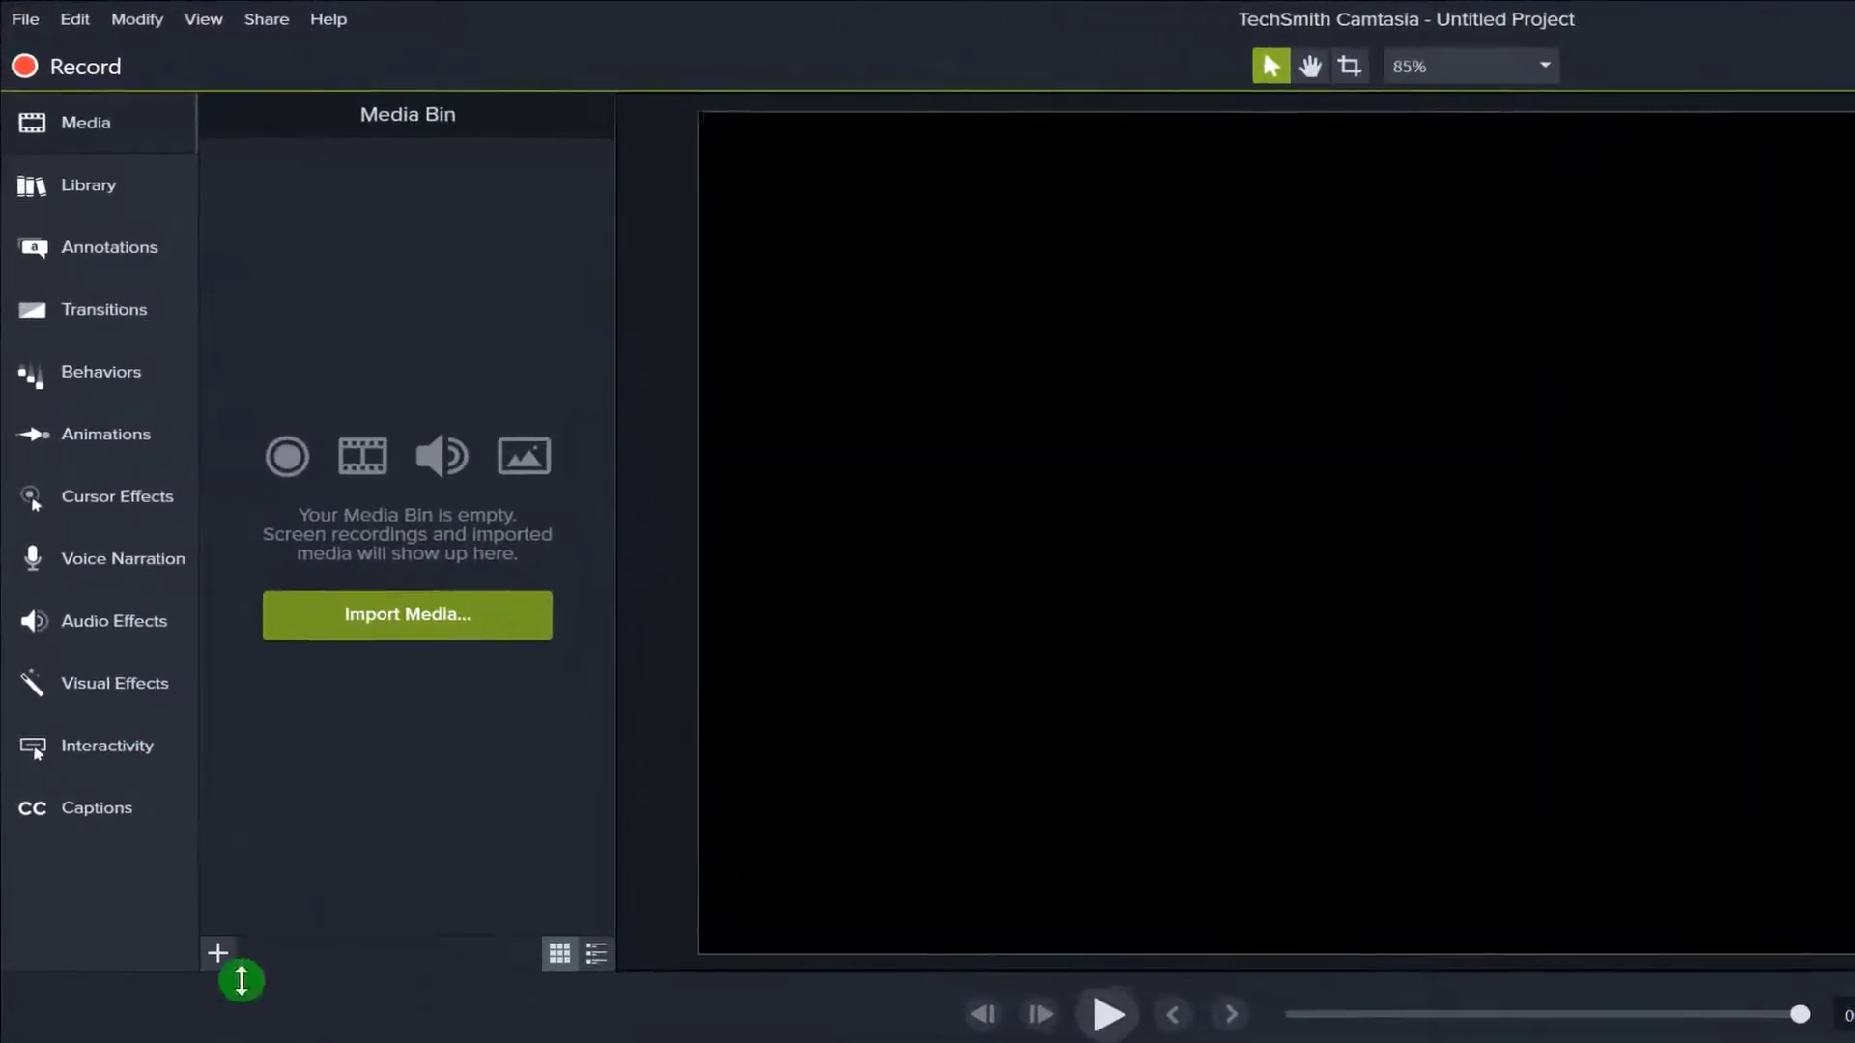
{"action": "left_click", "coordinate": [386, 630]}
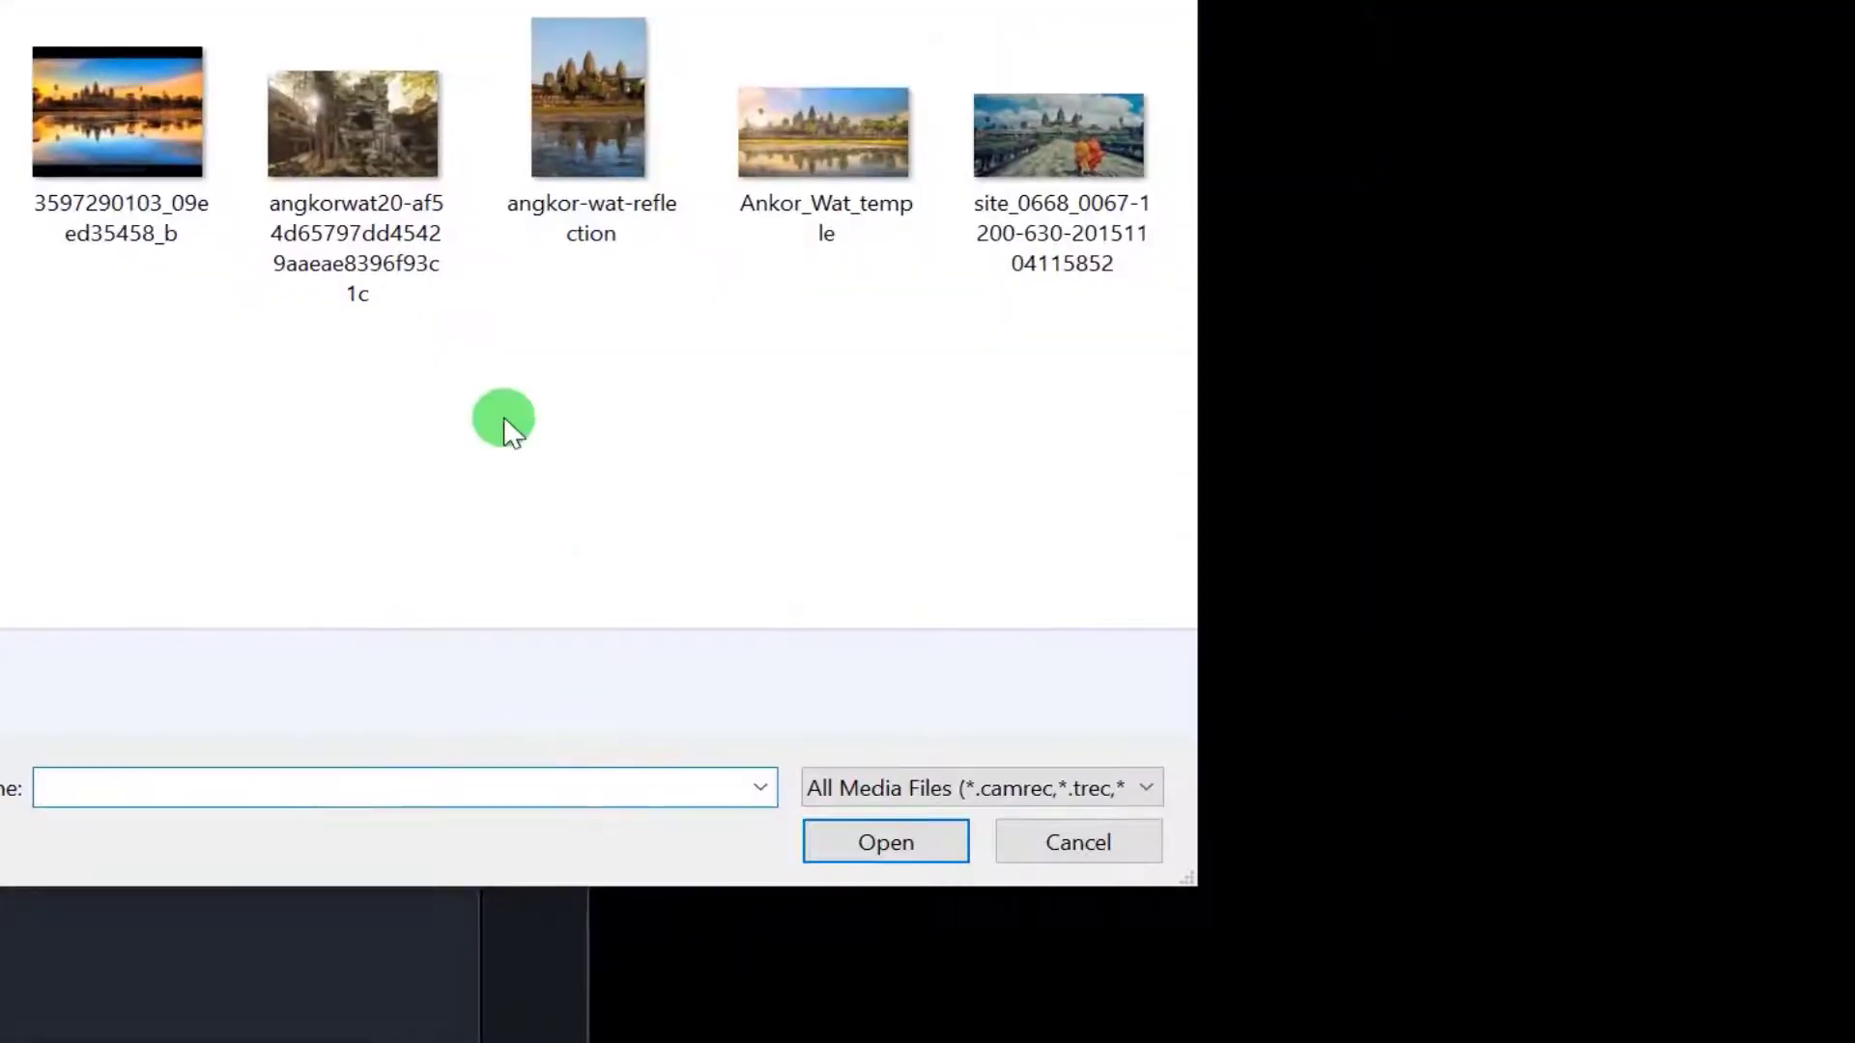
{"action": "left_click", "coordinate": [850, 145]}
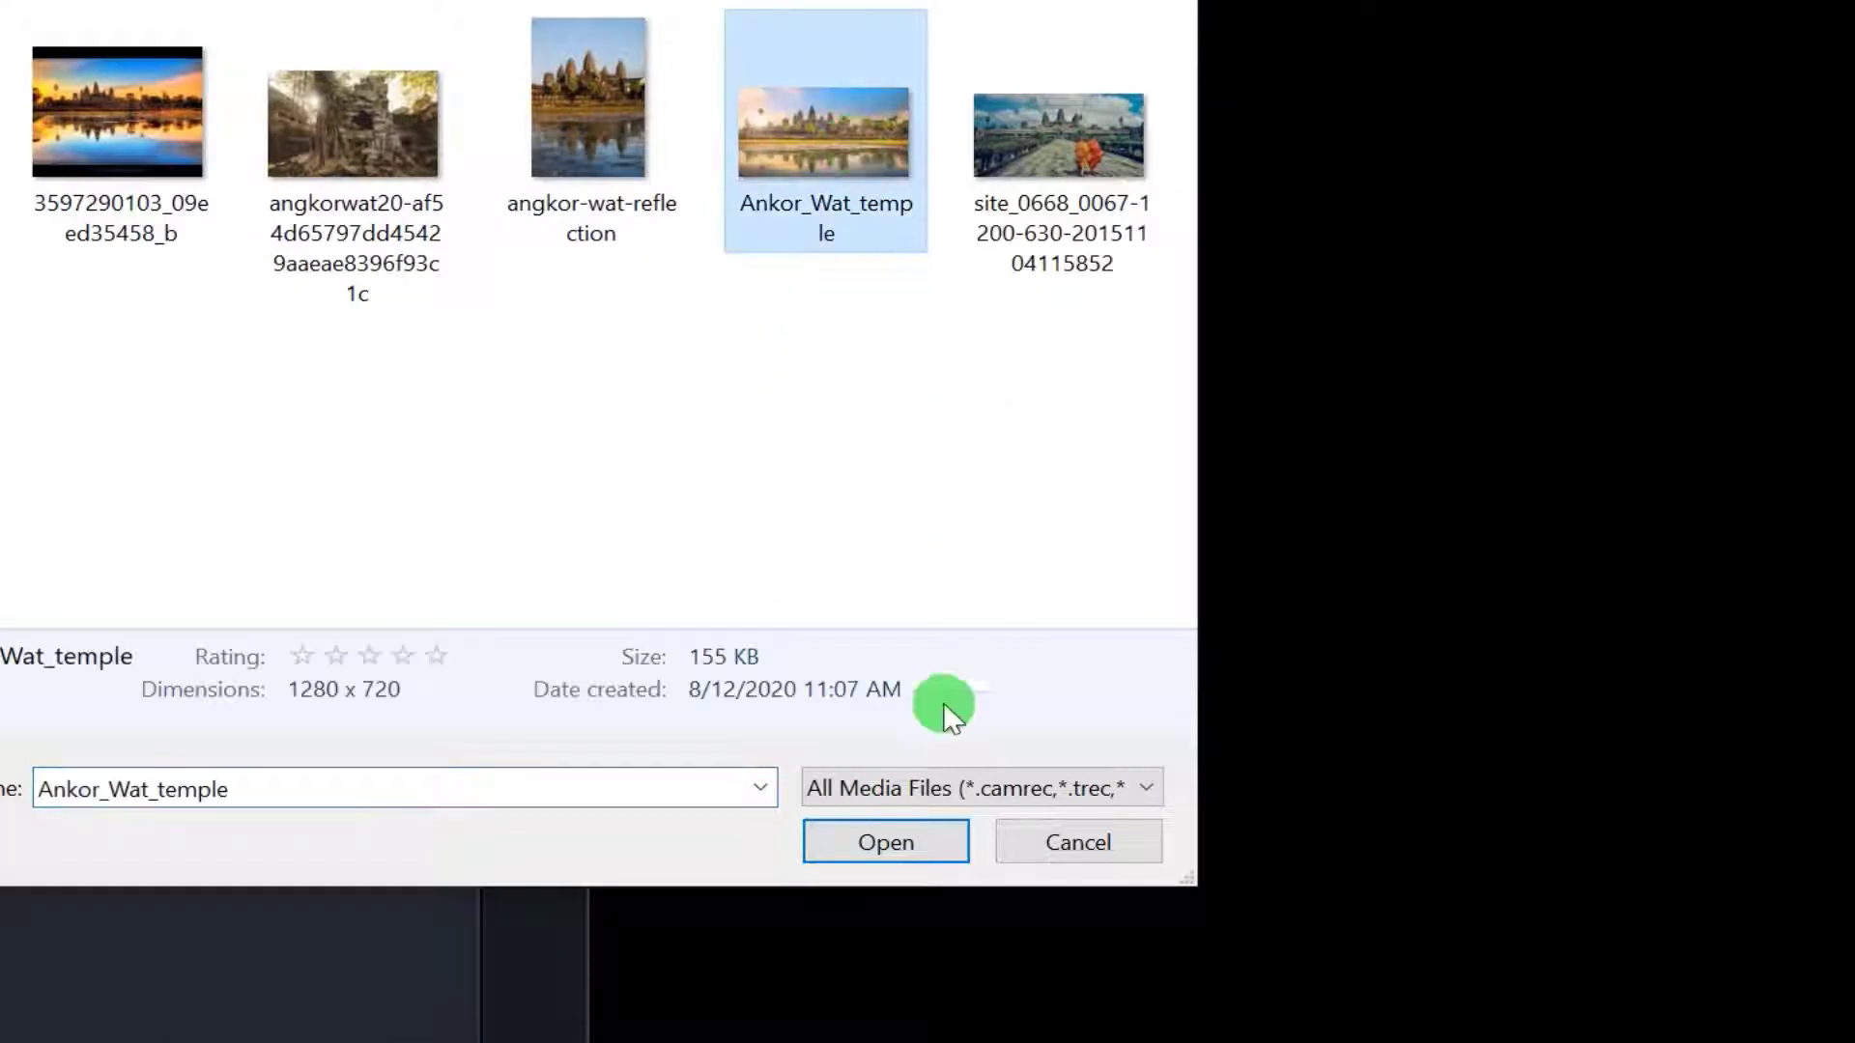
{"action": "left_click", "coordinate": [886, 843]}
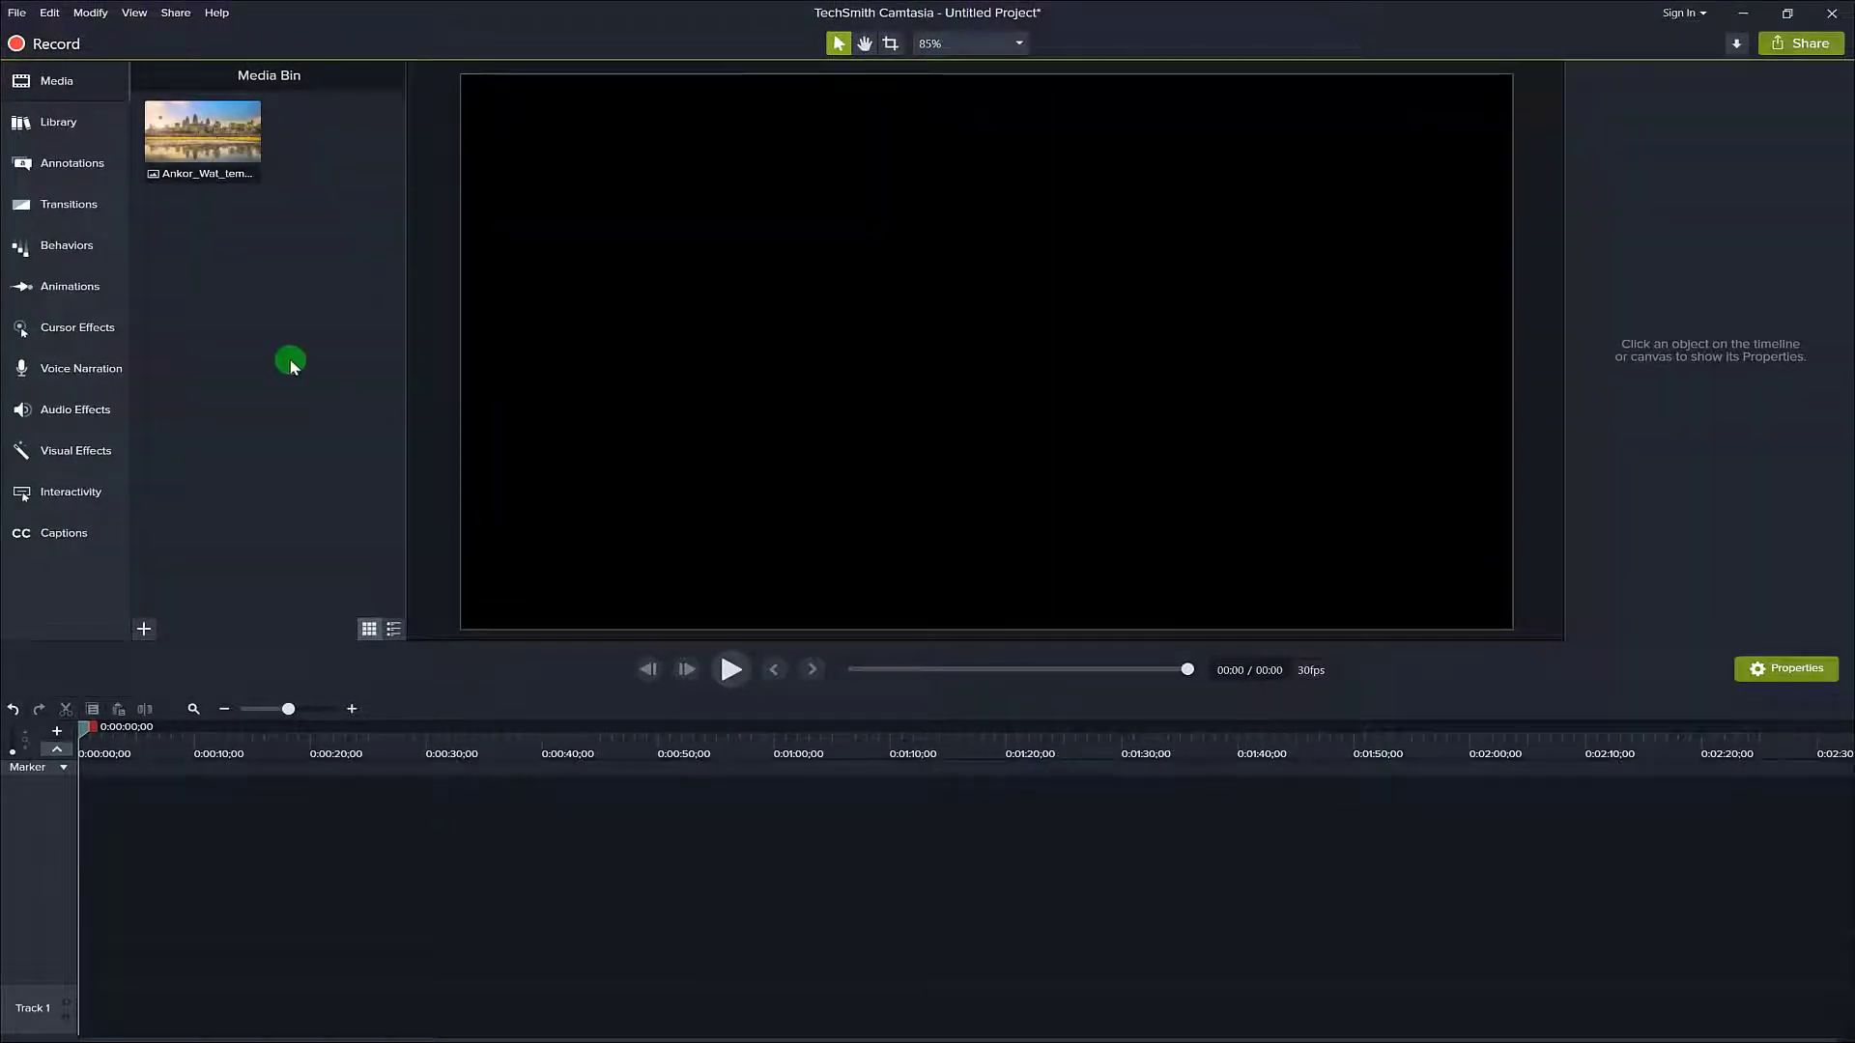
{"action": "left_click", "coordinate": [199, 138]}
{"action": "left_click_drag", "start_coordinate": [199, 138], "coordinate": [77, 951]}
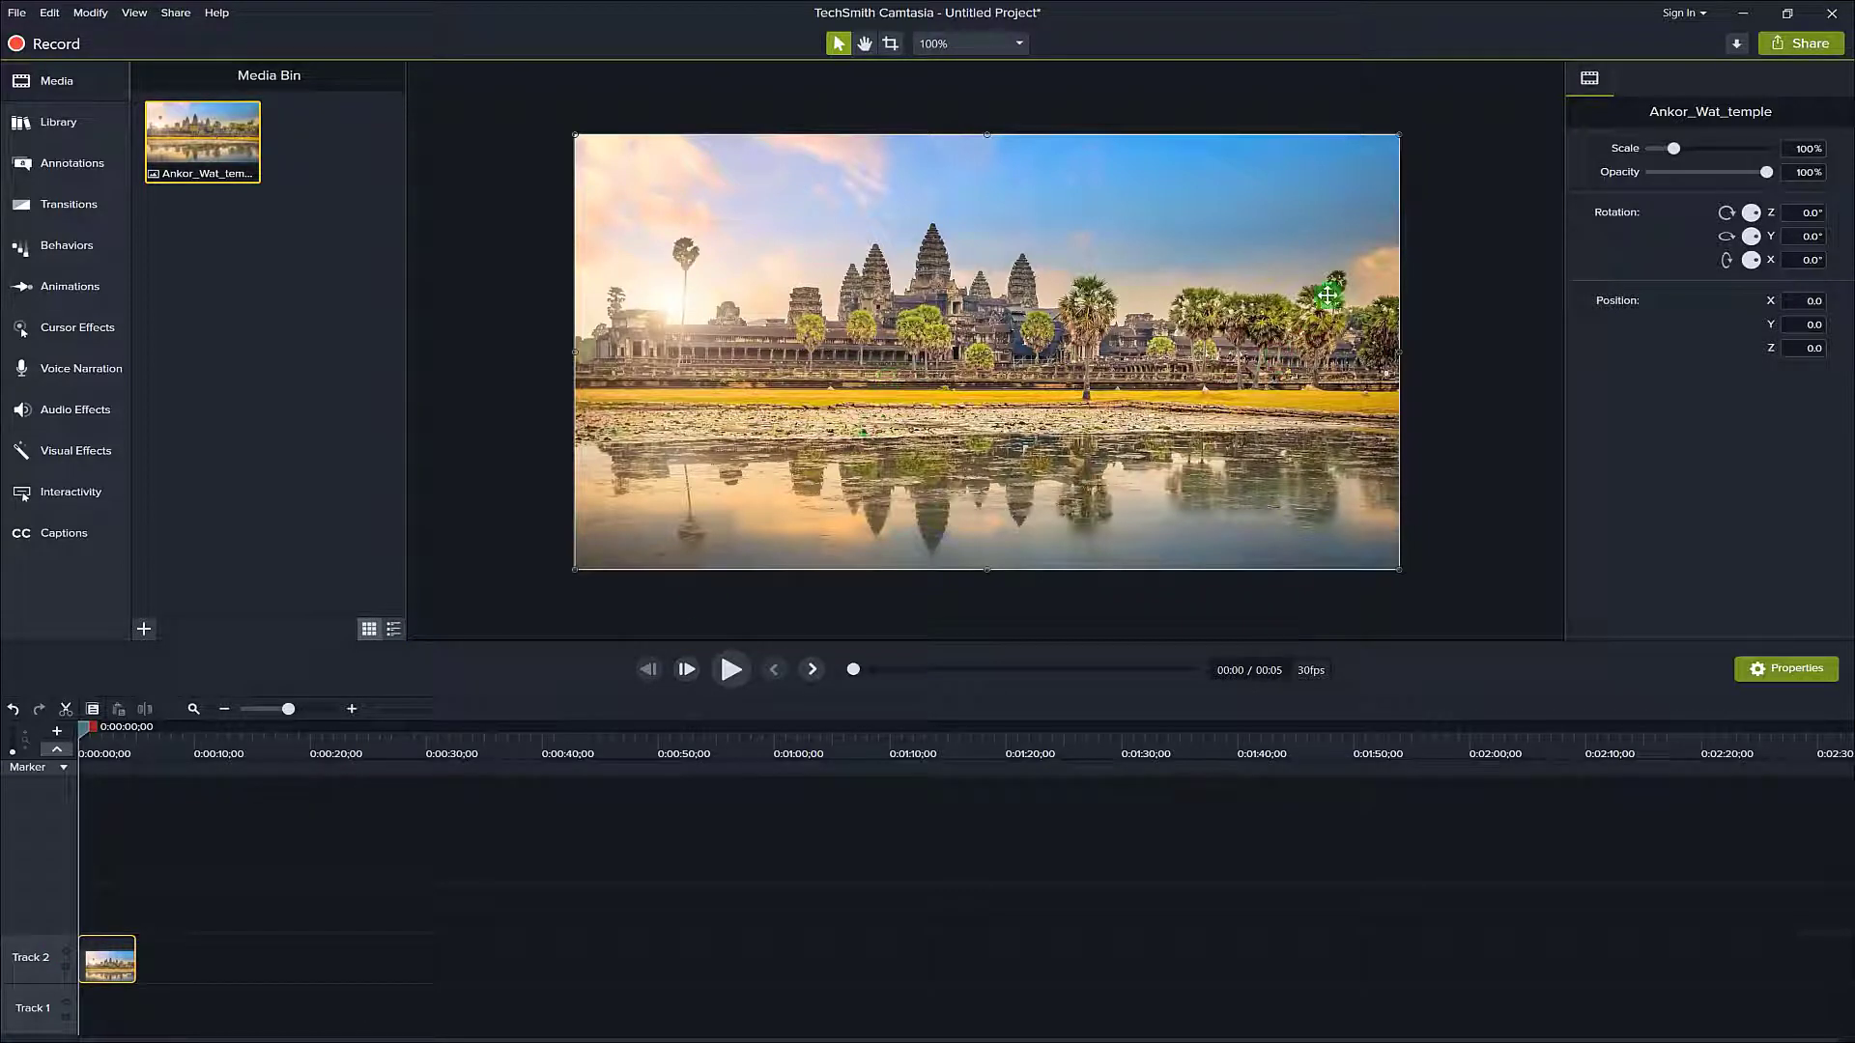
Set the project's canvas dimensions to 1080p HD (1920x1080).
{"action": "scroll", "coordinate": [1033, 320], "scroll_direction": "down", "scroll_amount": 4}
{"action": "scroll", "coordinate": [1032, 321], "scroll_direction": "up", "scroll_amount": 2}
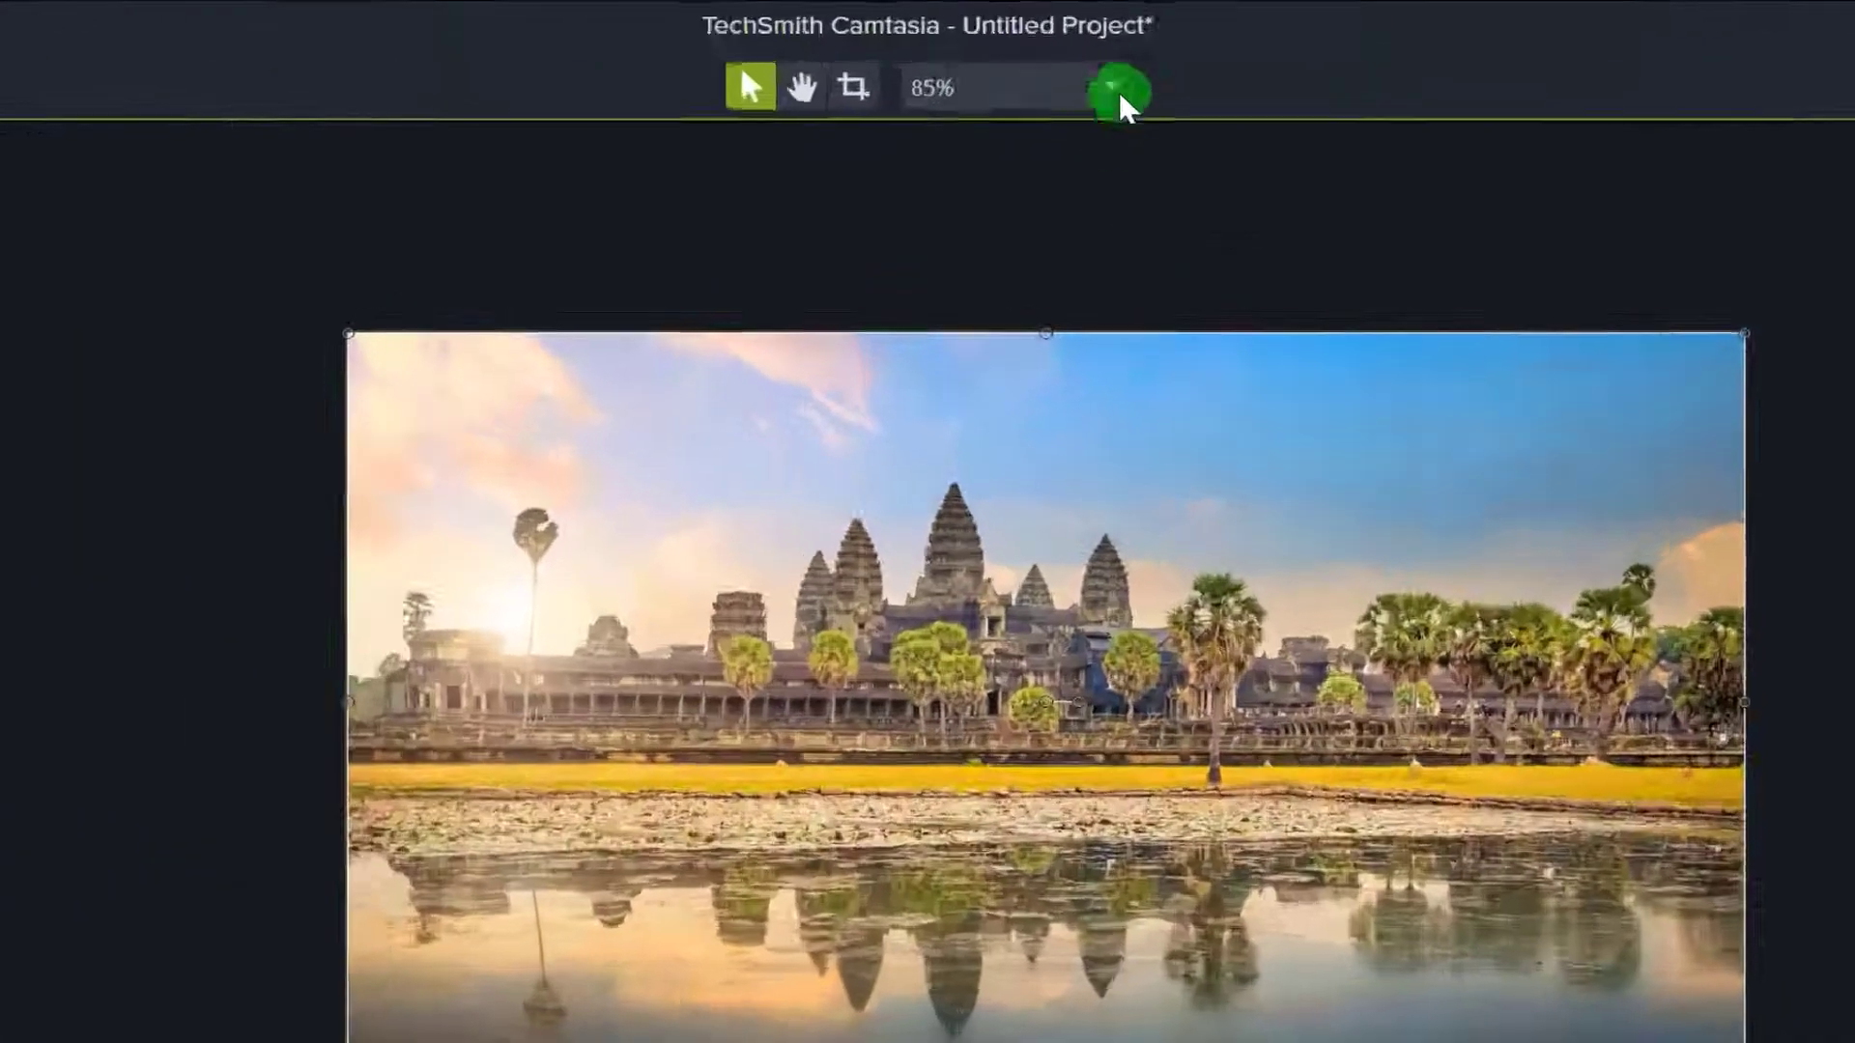
{"action": "left_click", "coordinate": [1018, 43]}
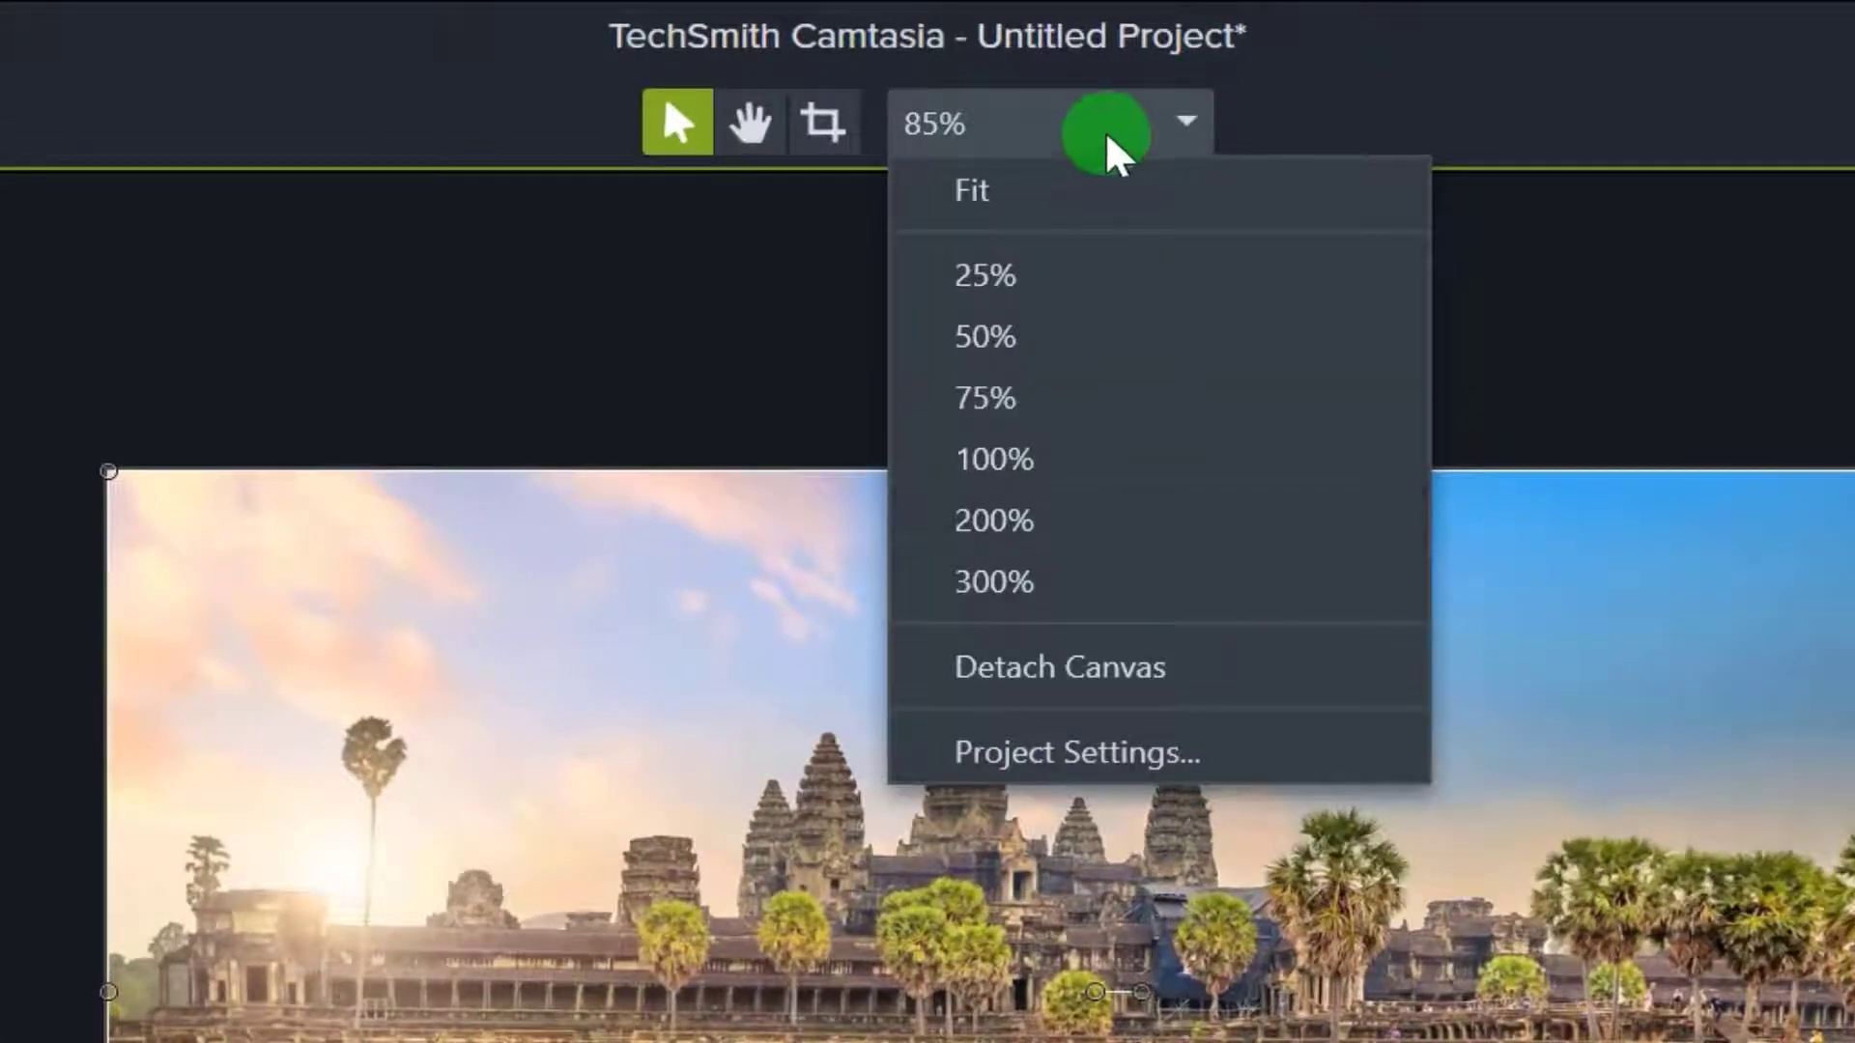
{"action": "left_click", "coordinate": [1106, 759]}
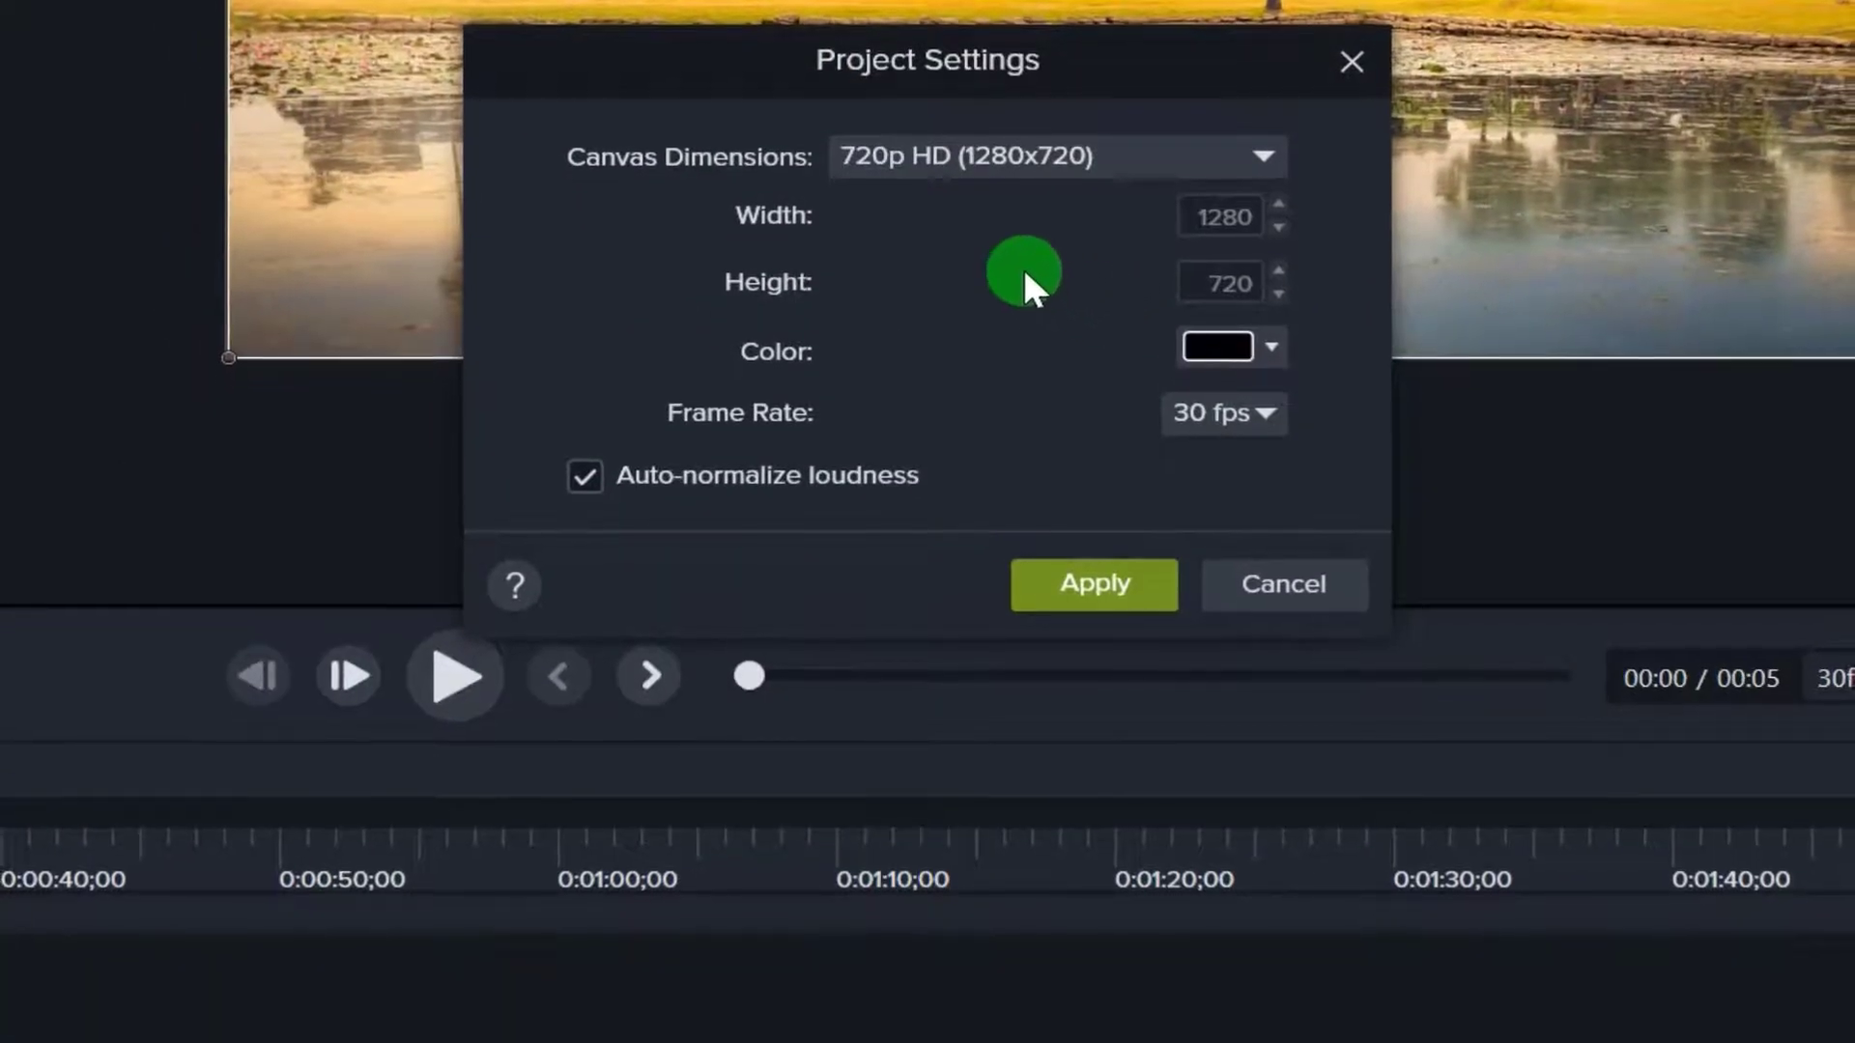
{"action": "left_click", "coordinate": [1263, 154]}
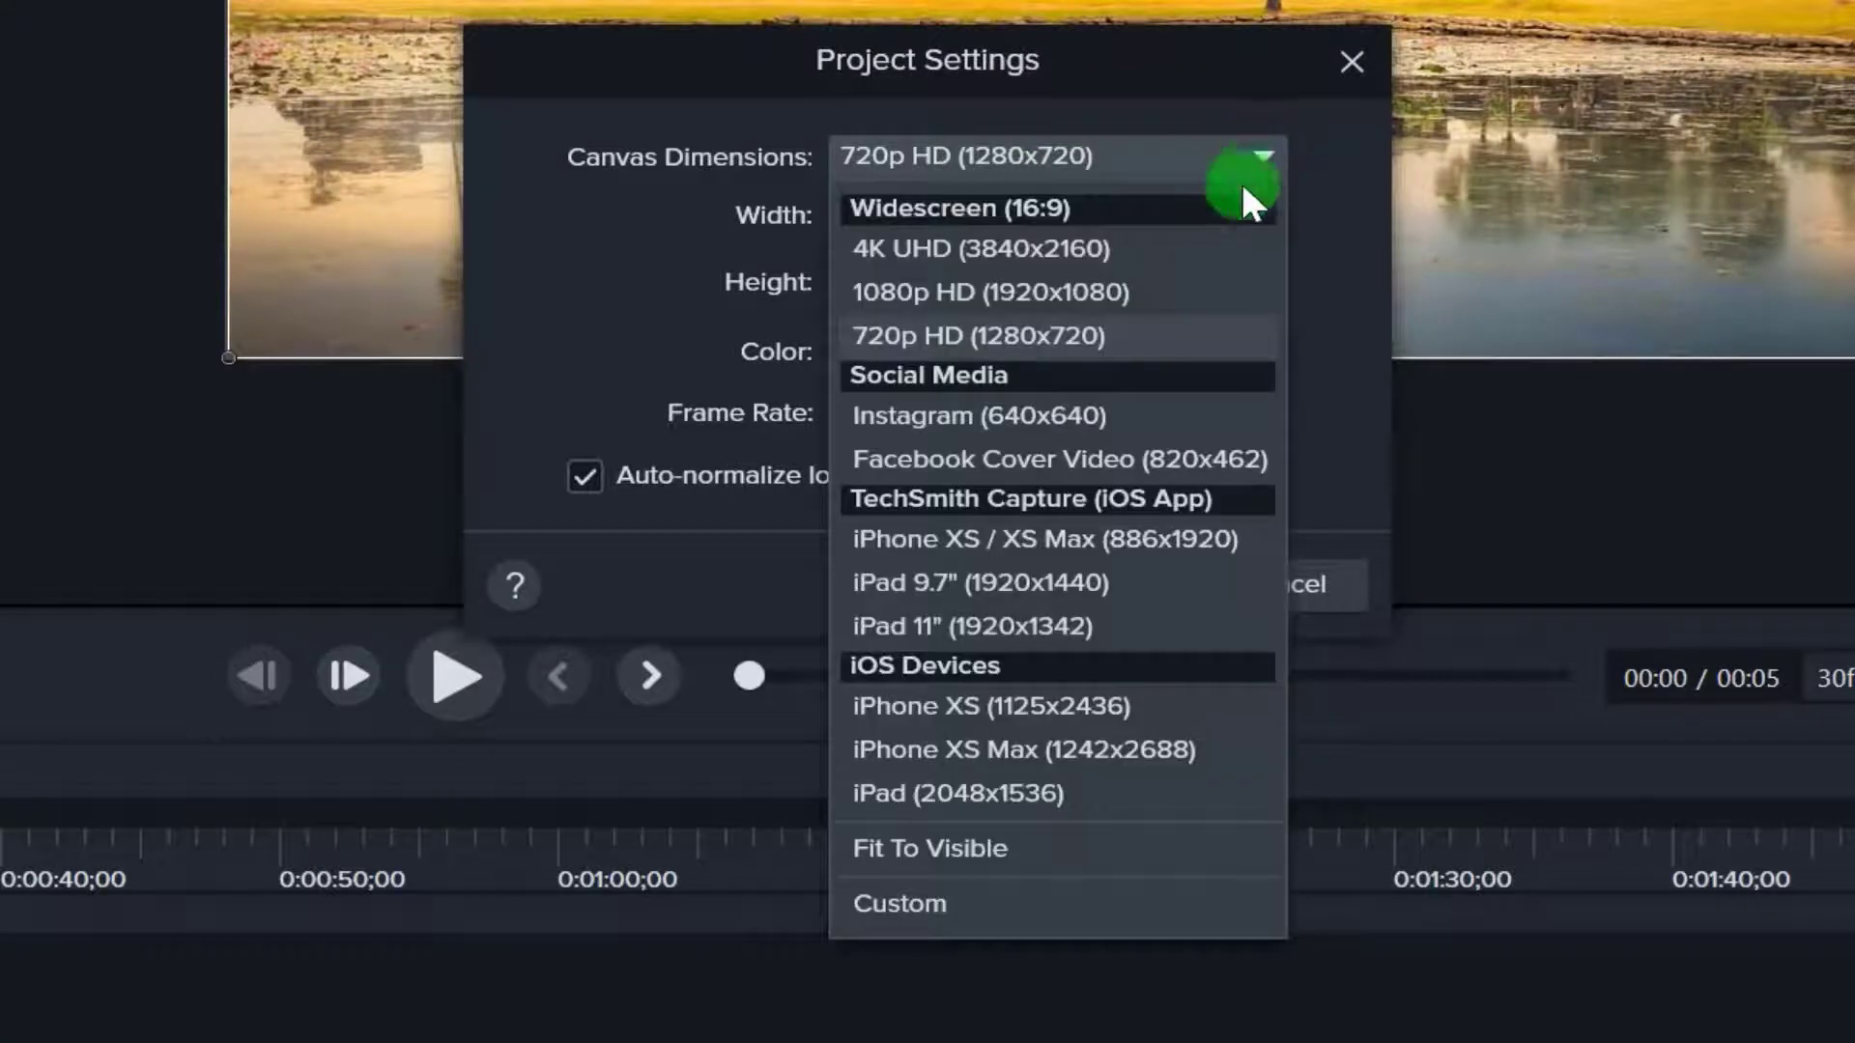
{"action": "left_click", "coordinate": [885, 290]}
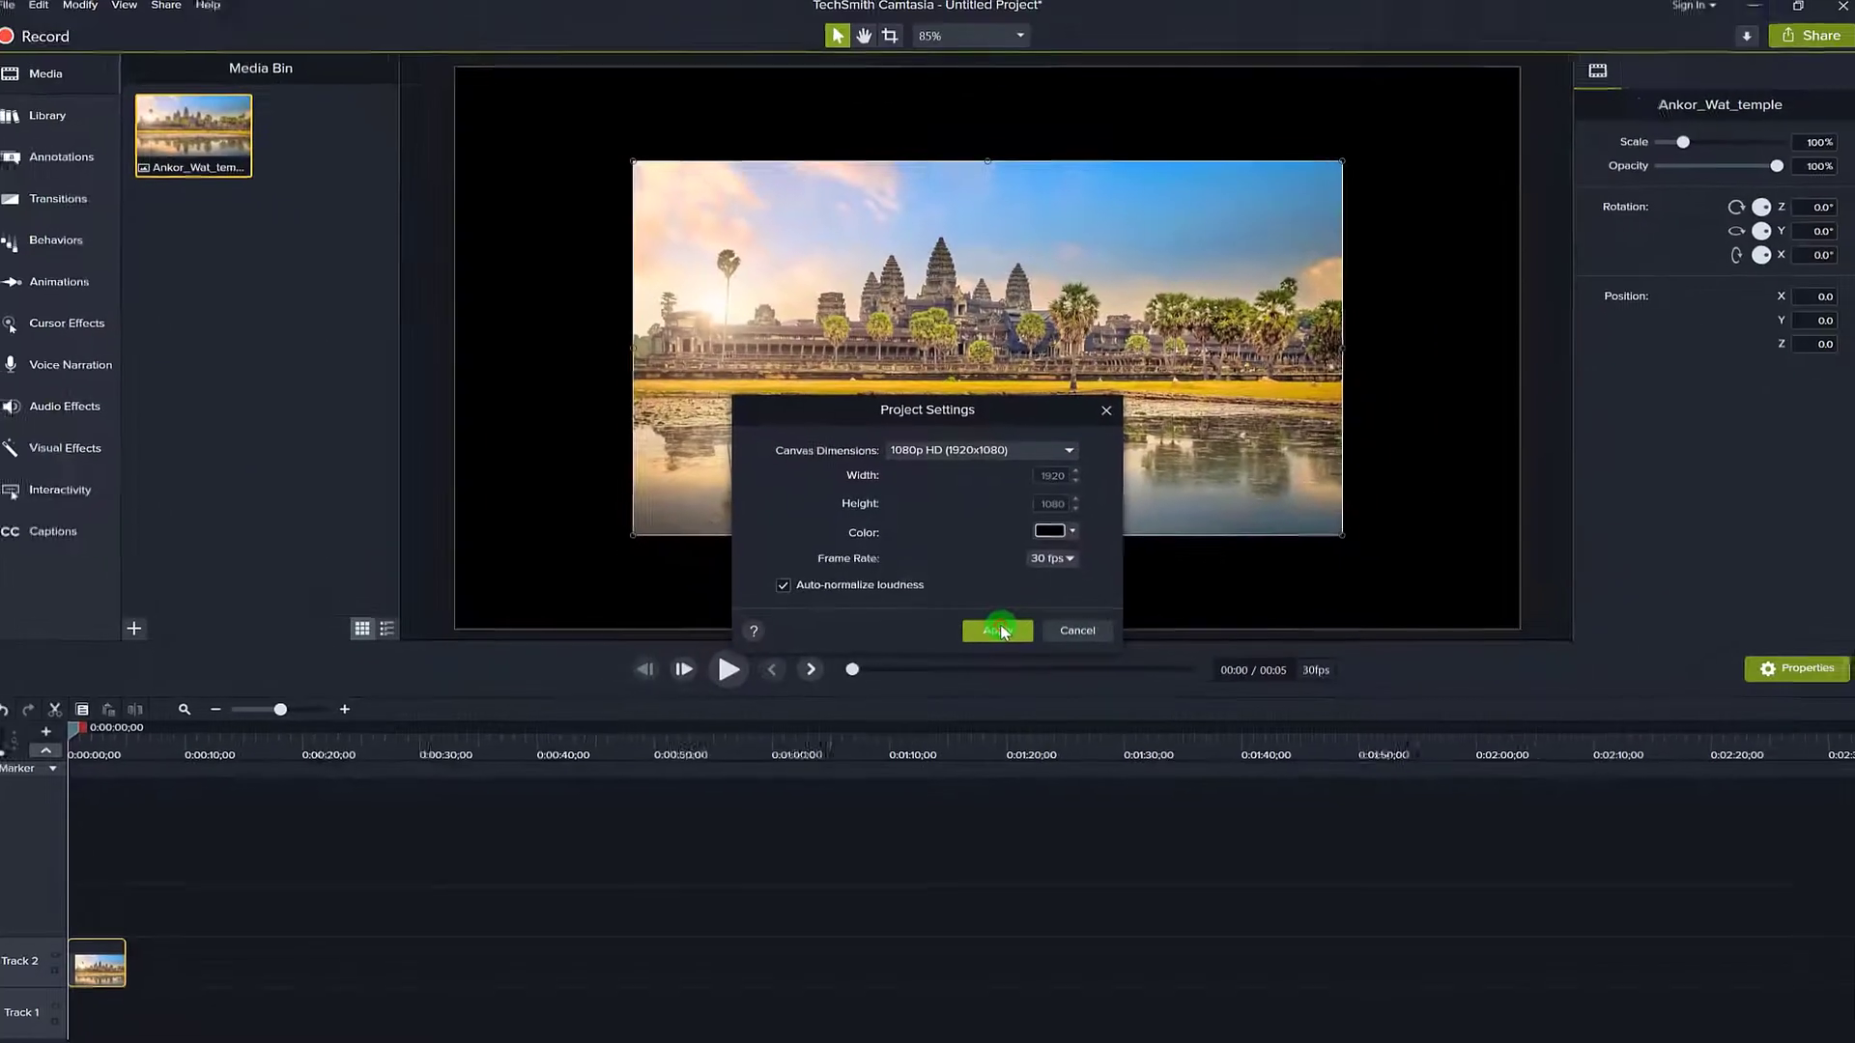
{"action": "left_click", "coordinate": [1111, 594]}
Enlarge the temple image to 150% so it fills the whole canvas.
{"action": "scroll", "coordinate": [1162, 478], "scroll_direction": "down", "scroll_amount": 2, "text": "ctrl"}
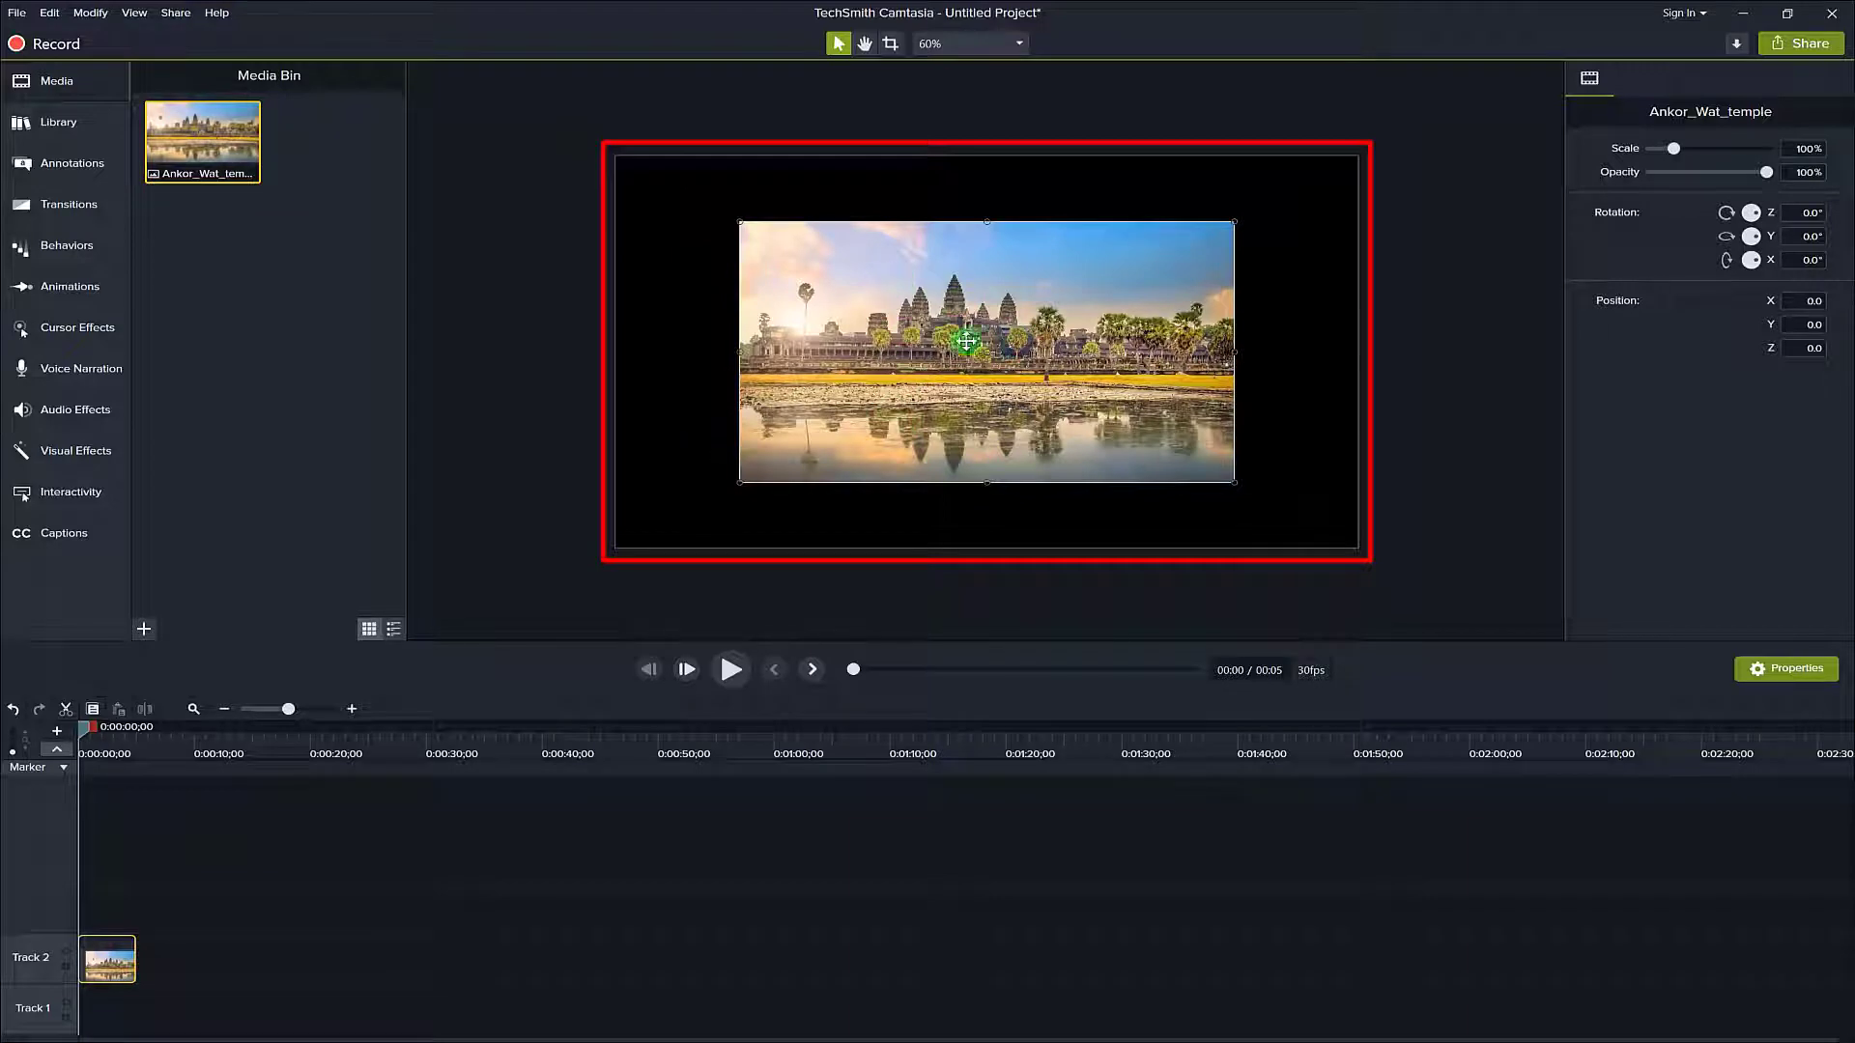
{"action": "left_click_drag", "start_coordinate": [739, 221], "coordinate": [616, 157]}
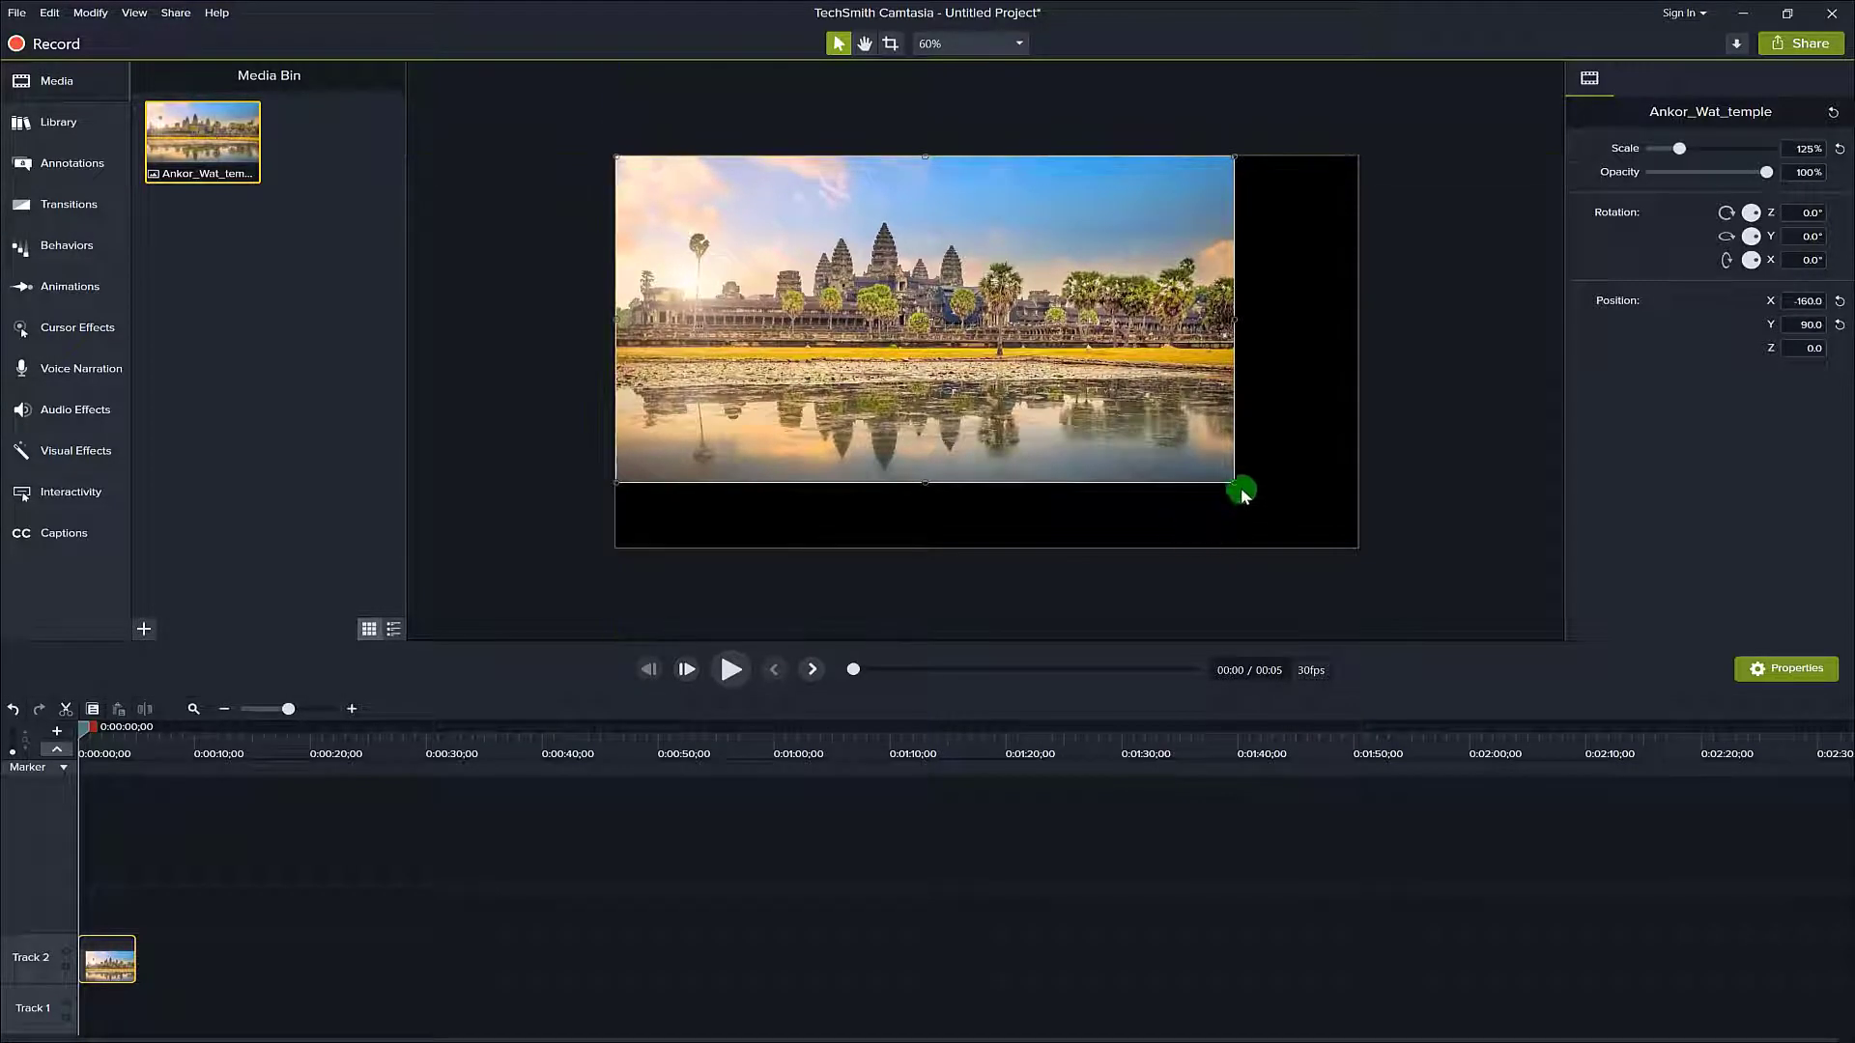
{"action": "left_click_drag", "start_coordinate": [1231, 483], "coordinate": [1355, 531]}
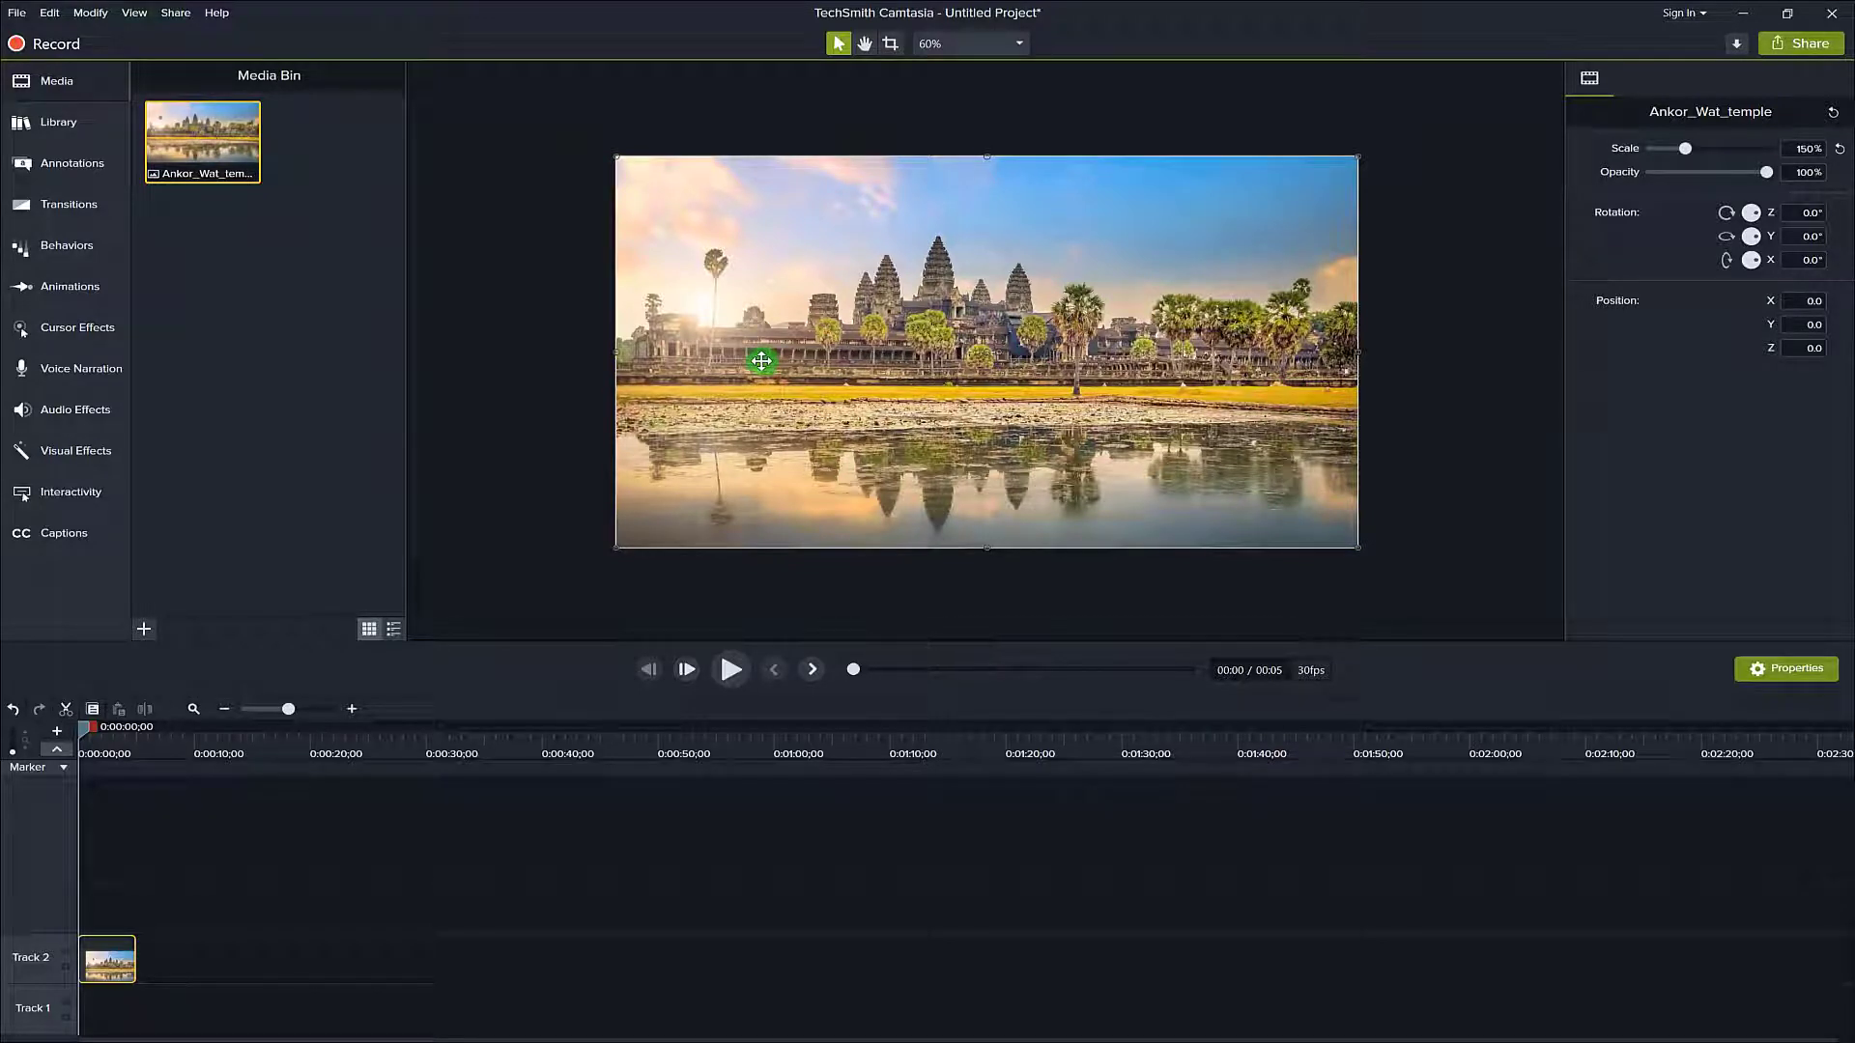
{"action": "left_click", "coordinate": [545, 346]}
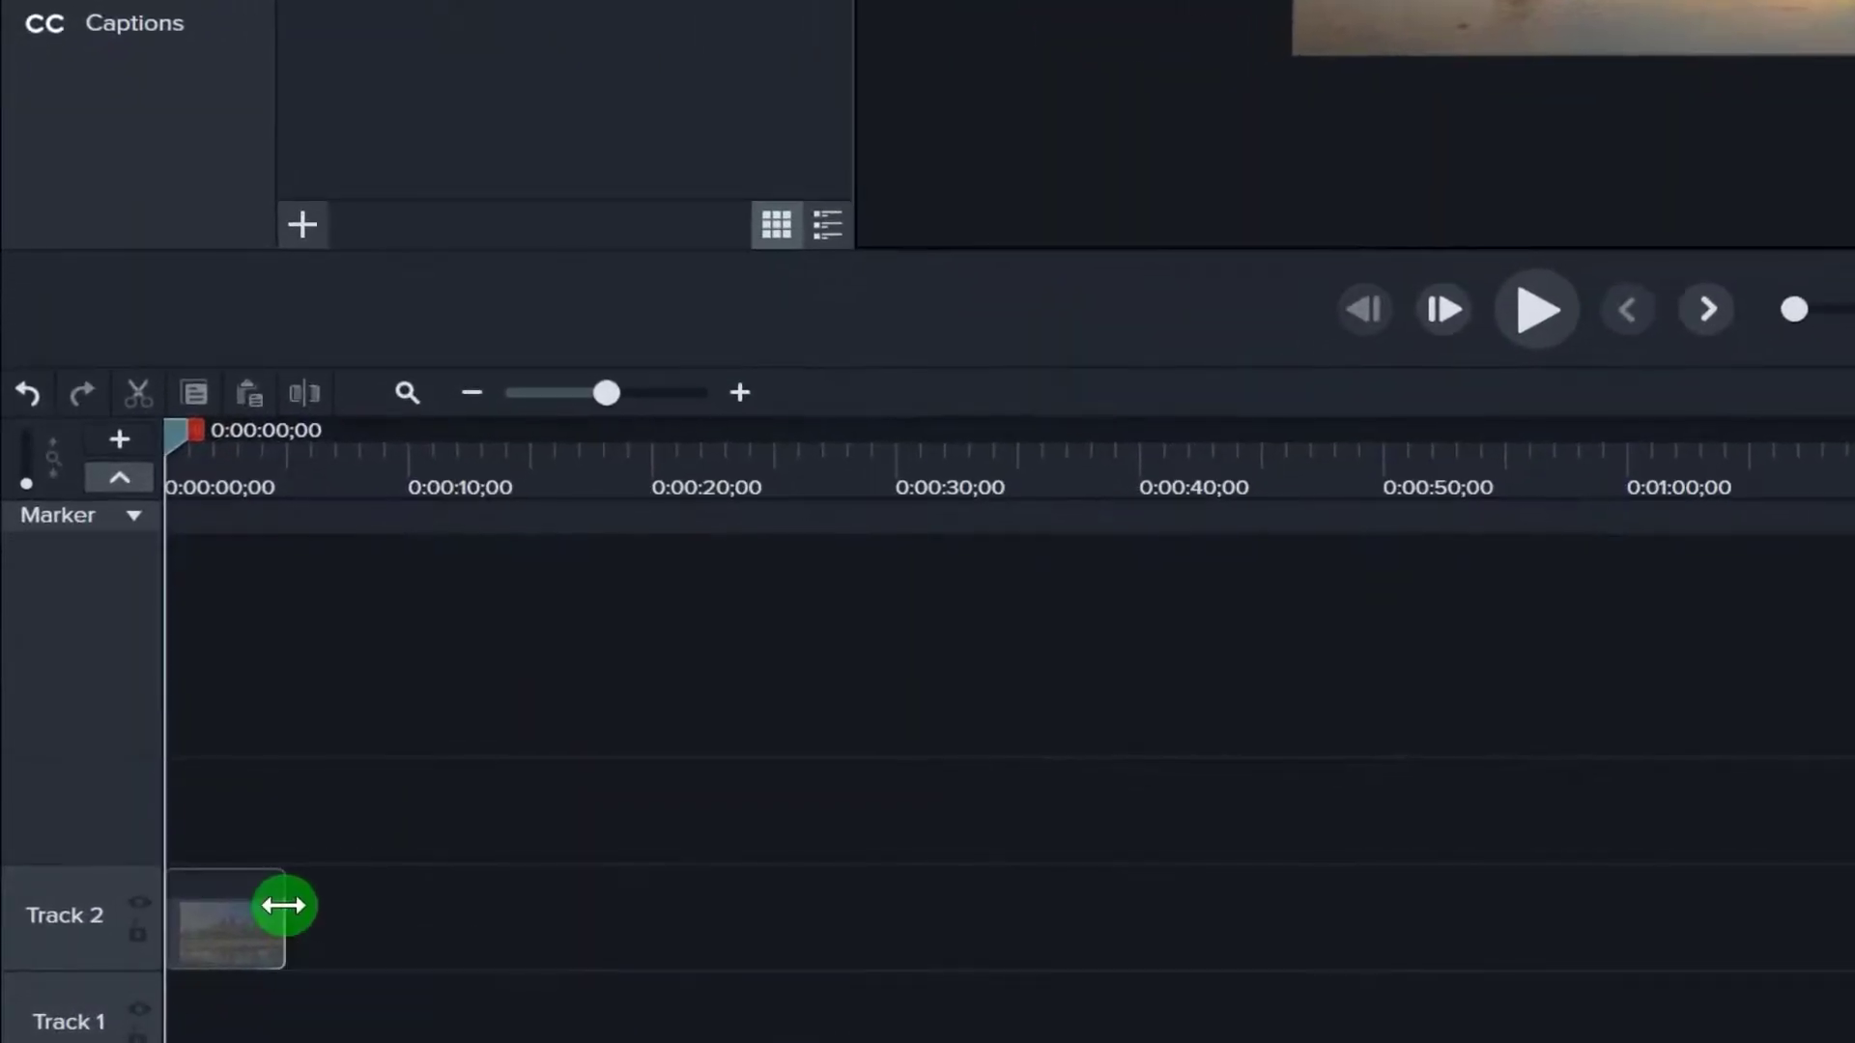
Extend the temple clip on Track 2 to about 14 seconds and briefly preview the playback.
{"action": "left_click_drag", "start_coordinate": [283, 905], "coordinate": [500, 911]}
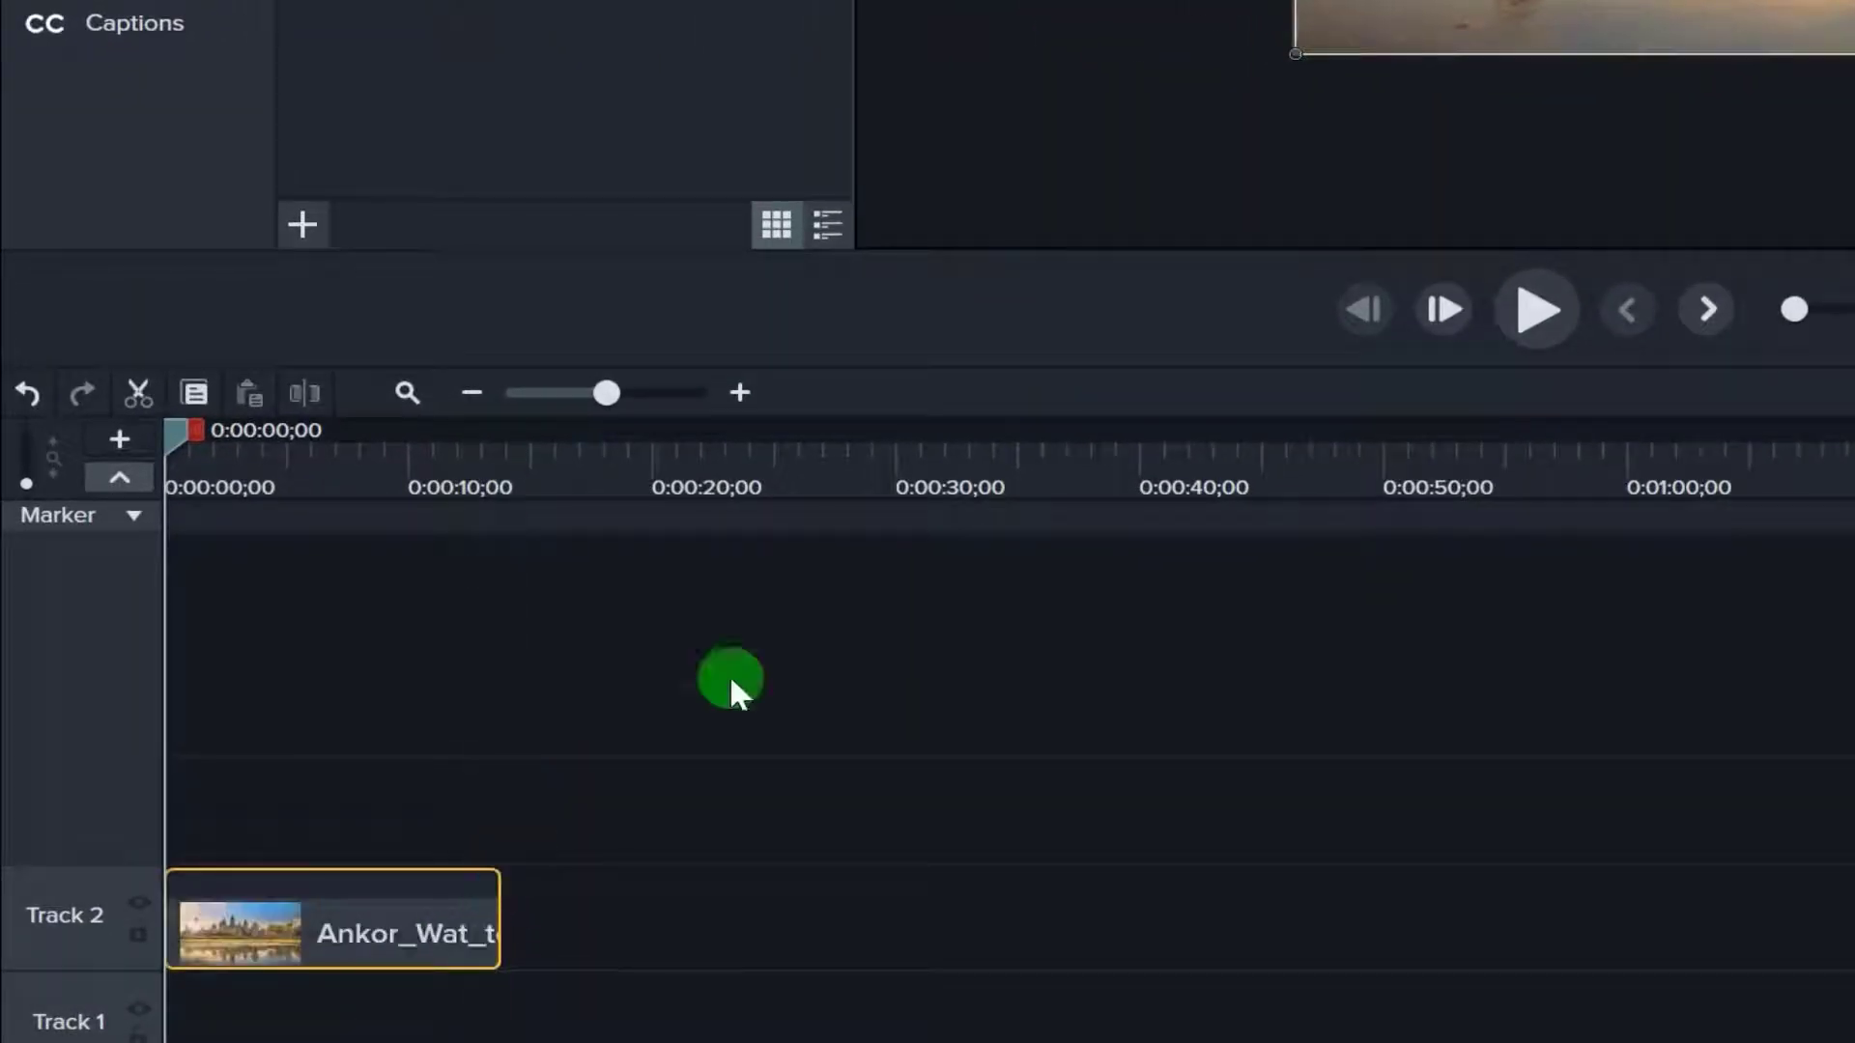
{"action": "left_click", "coordinate": [304, 913]}
{"action": "mouse_move", "coordinate": [304, 913]}
{"action": "left_mouse_down"}
{"action": "mouse_move", "coordinate": [178, 903]}
{"action": "mouse_move", "coordinate": [258, 891]}
{"action": "mouse_move", "coordinate": [135, 896]}
{"action": "mouse_move", "coordinate": [301, 894]}
{"action": "left_mouse_up"}
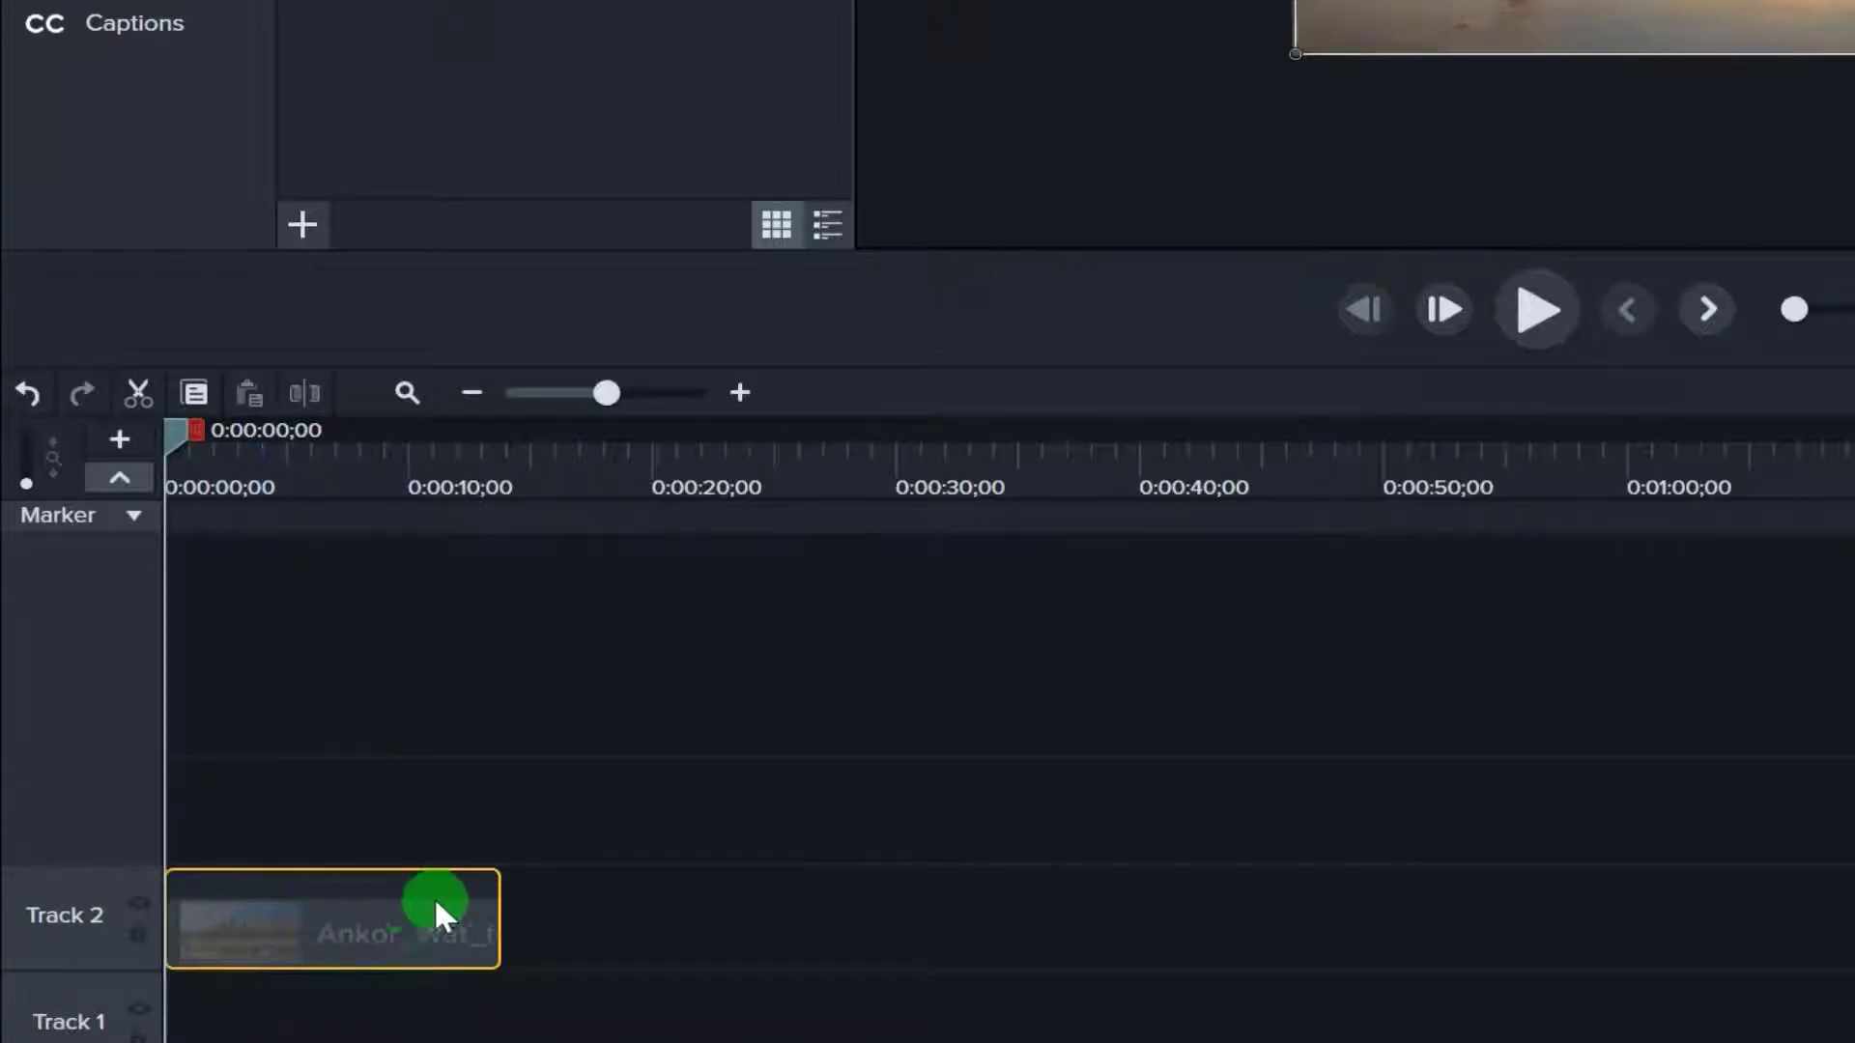
{"action": "left_click", "coordinate": [1533, 301]}
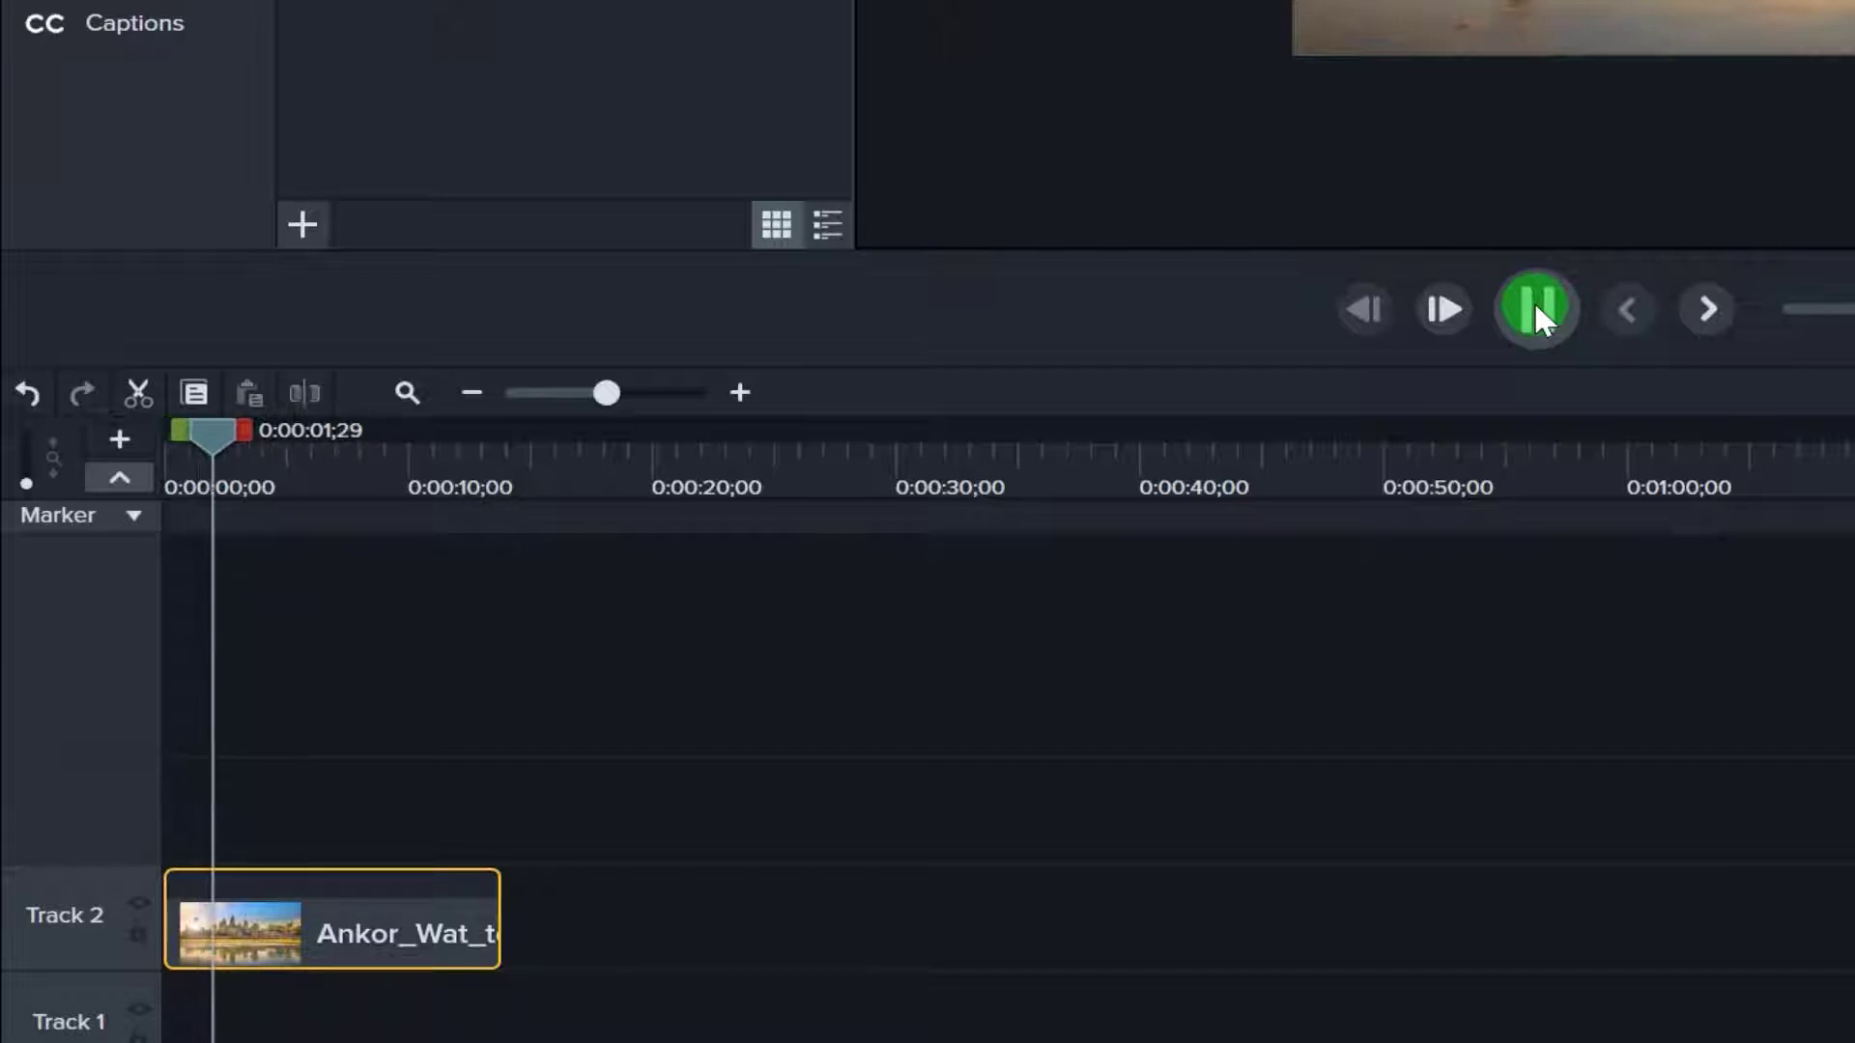
{"action": "left_click", "coordinate": [1533, 301]}
Set the temple clip's duration to about 10 seconds and return the playhead to the start of the timeline.
{"action": "mouse_move", "coordinate": [385, 1024]}
{"action": "left_mouse_down"}
{"action": "mouse_move", "coordinate": [477, 907]}
{"action": "mouse_move", "coordinate": [282, 923]}
{"action": "mouse_move", "coordinate": [413, 918]}
{"action": "left_mouse_up"}
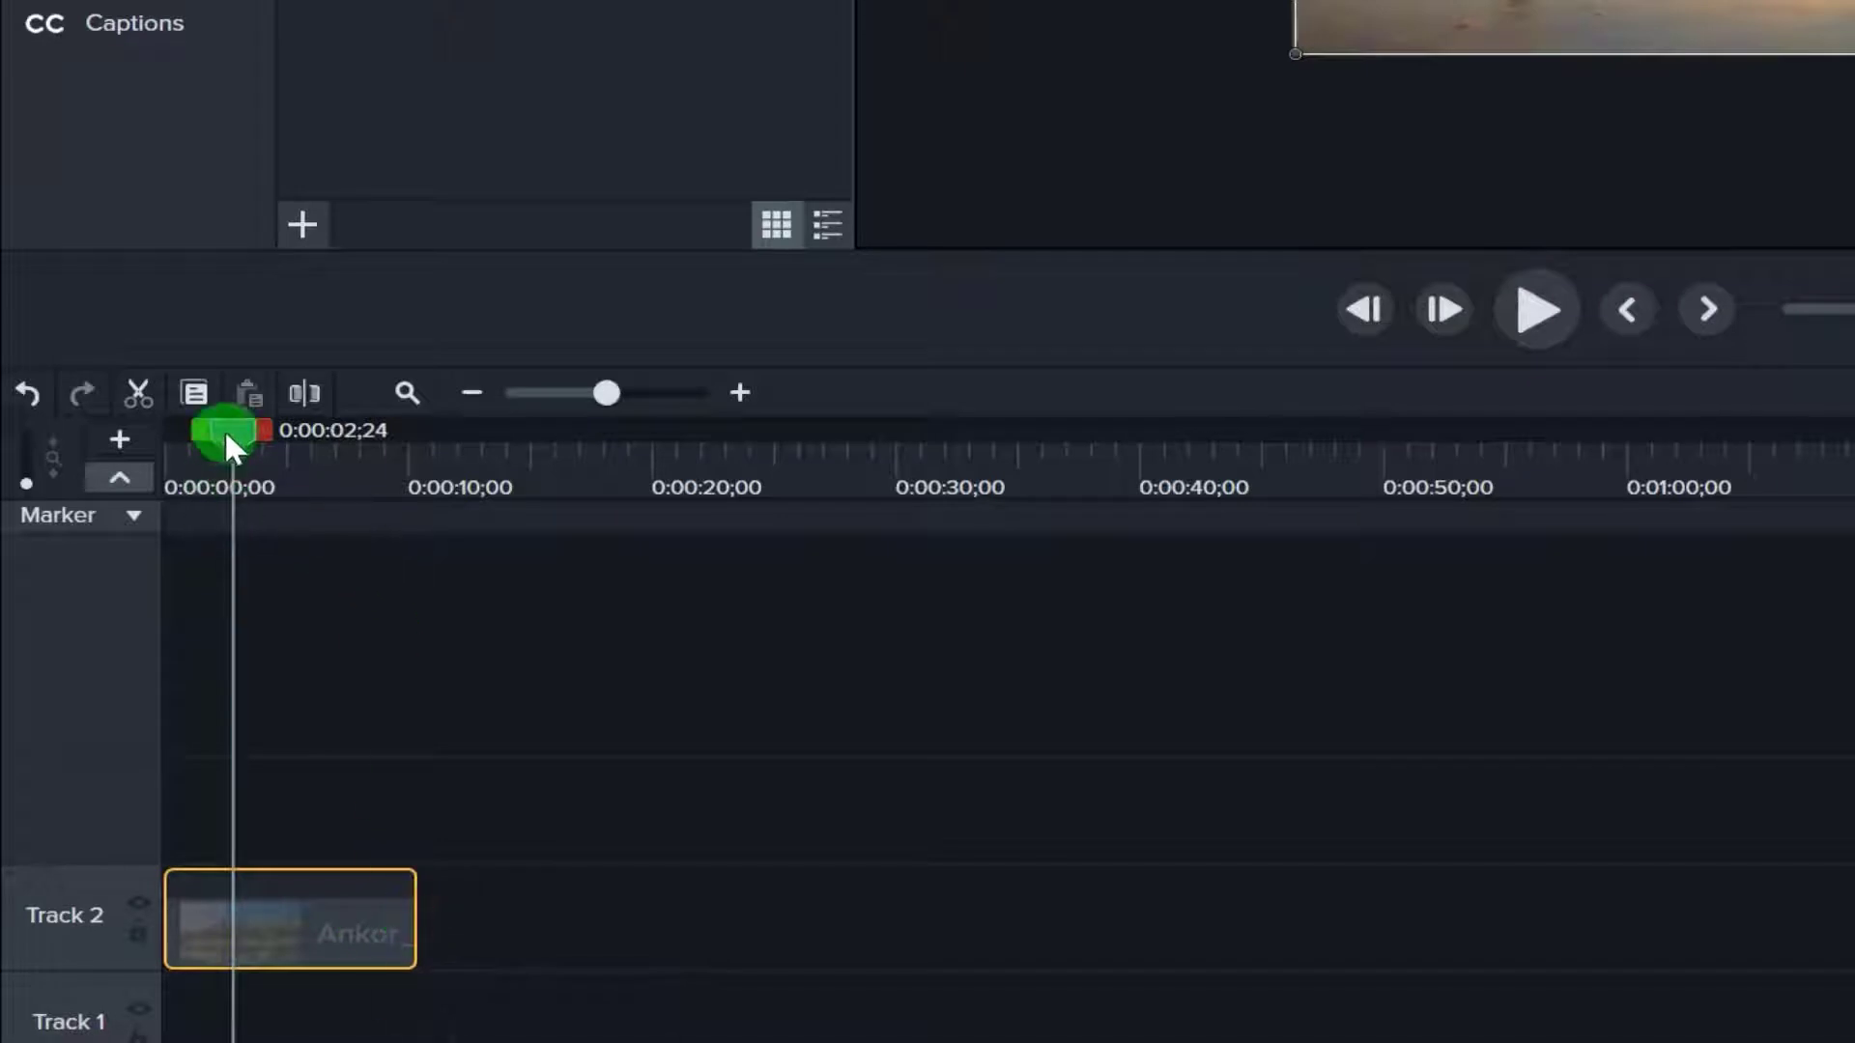
{"action": "left_click_drag", "start_coordinate": [224, 429], "coordinate": [167, 433]}
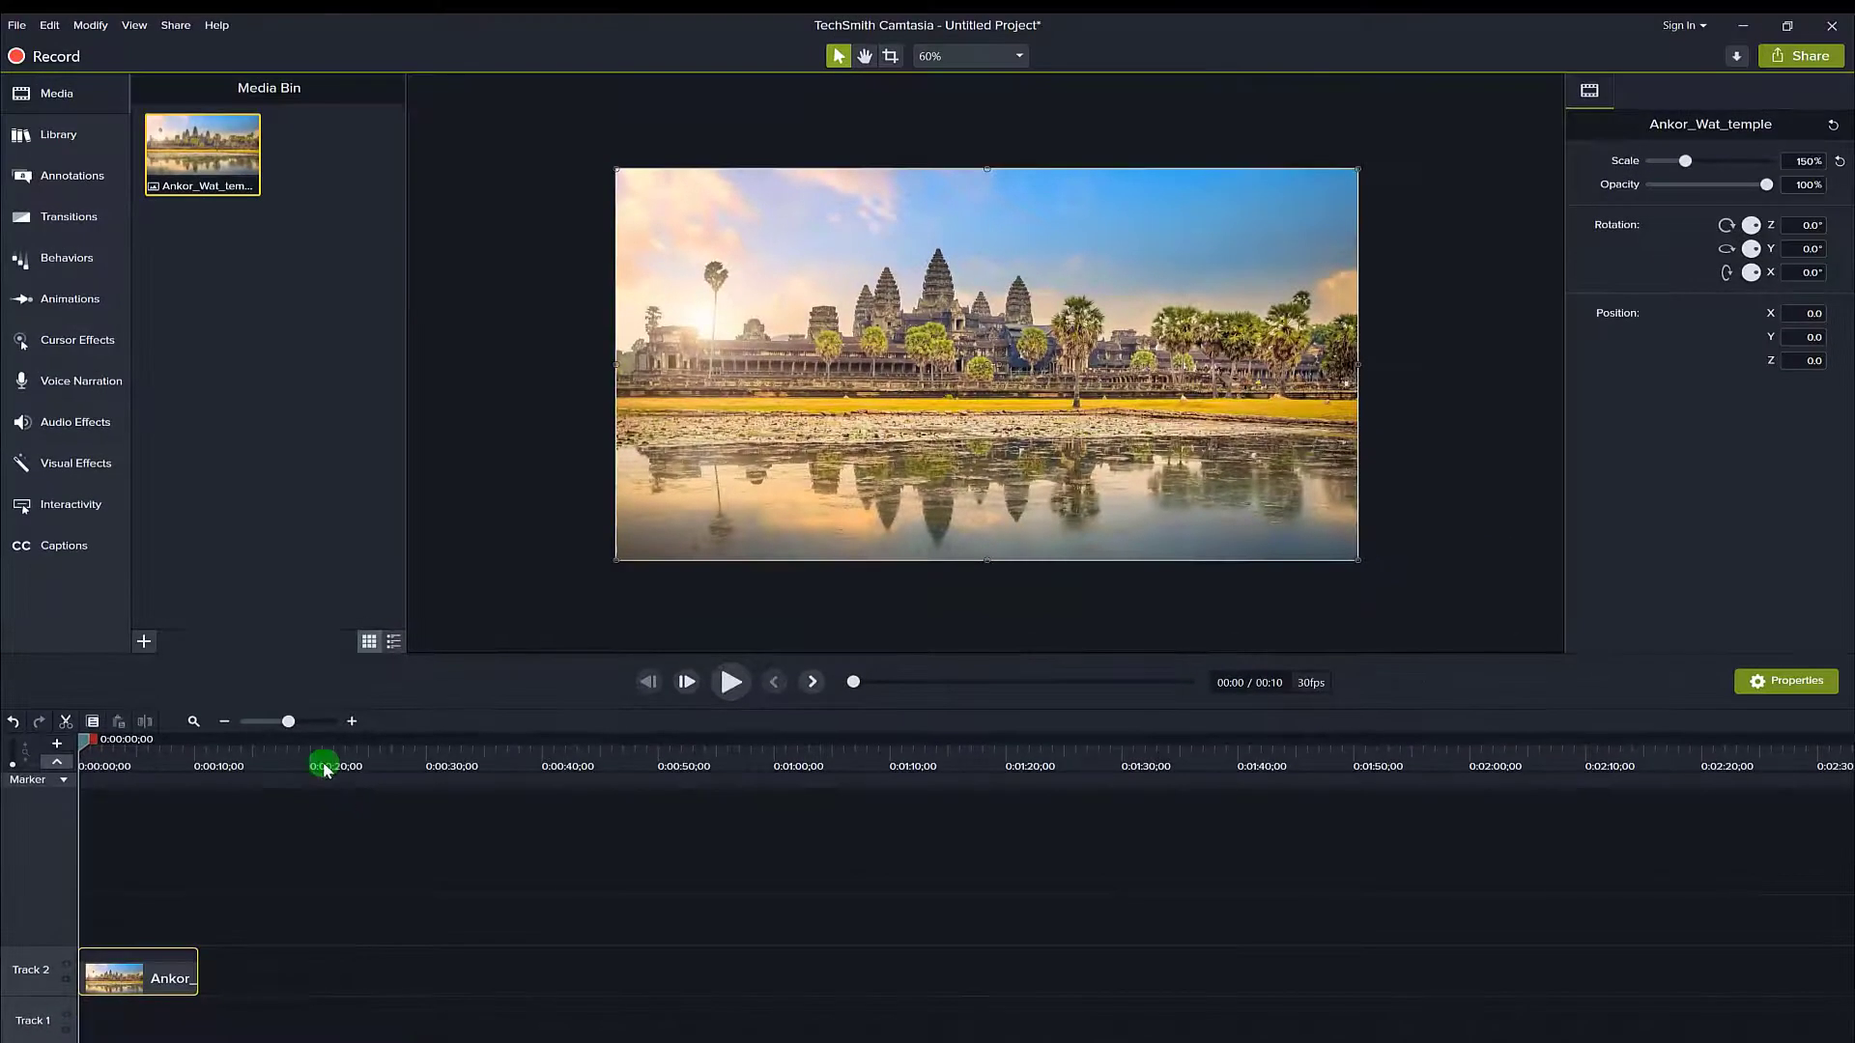
{"action": "left_click", "coordinate": [546, 439]}
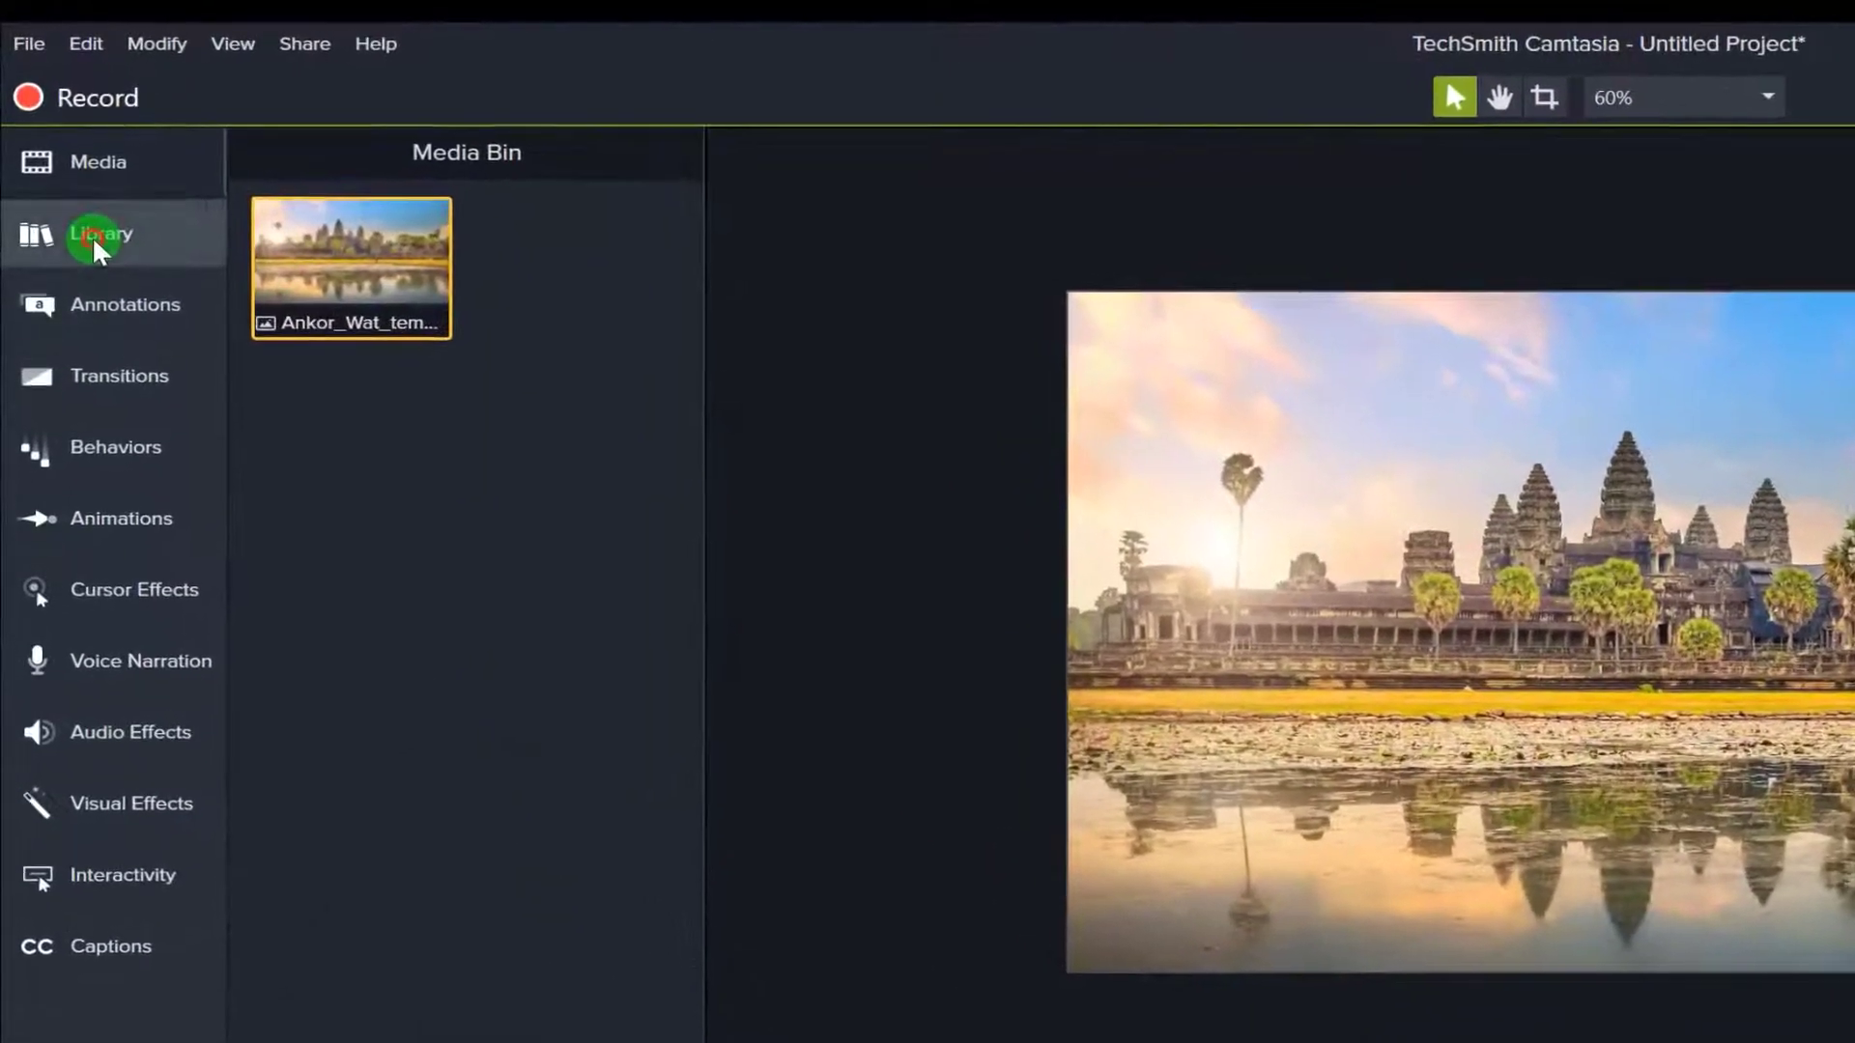
Add the recordbutton-01 icon from the library's Media icons to Track 3, starting at about 2 seconds.
{"action": "left_click", "coordinate": [89, 138]}
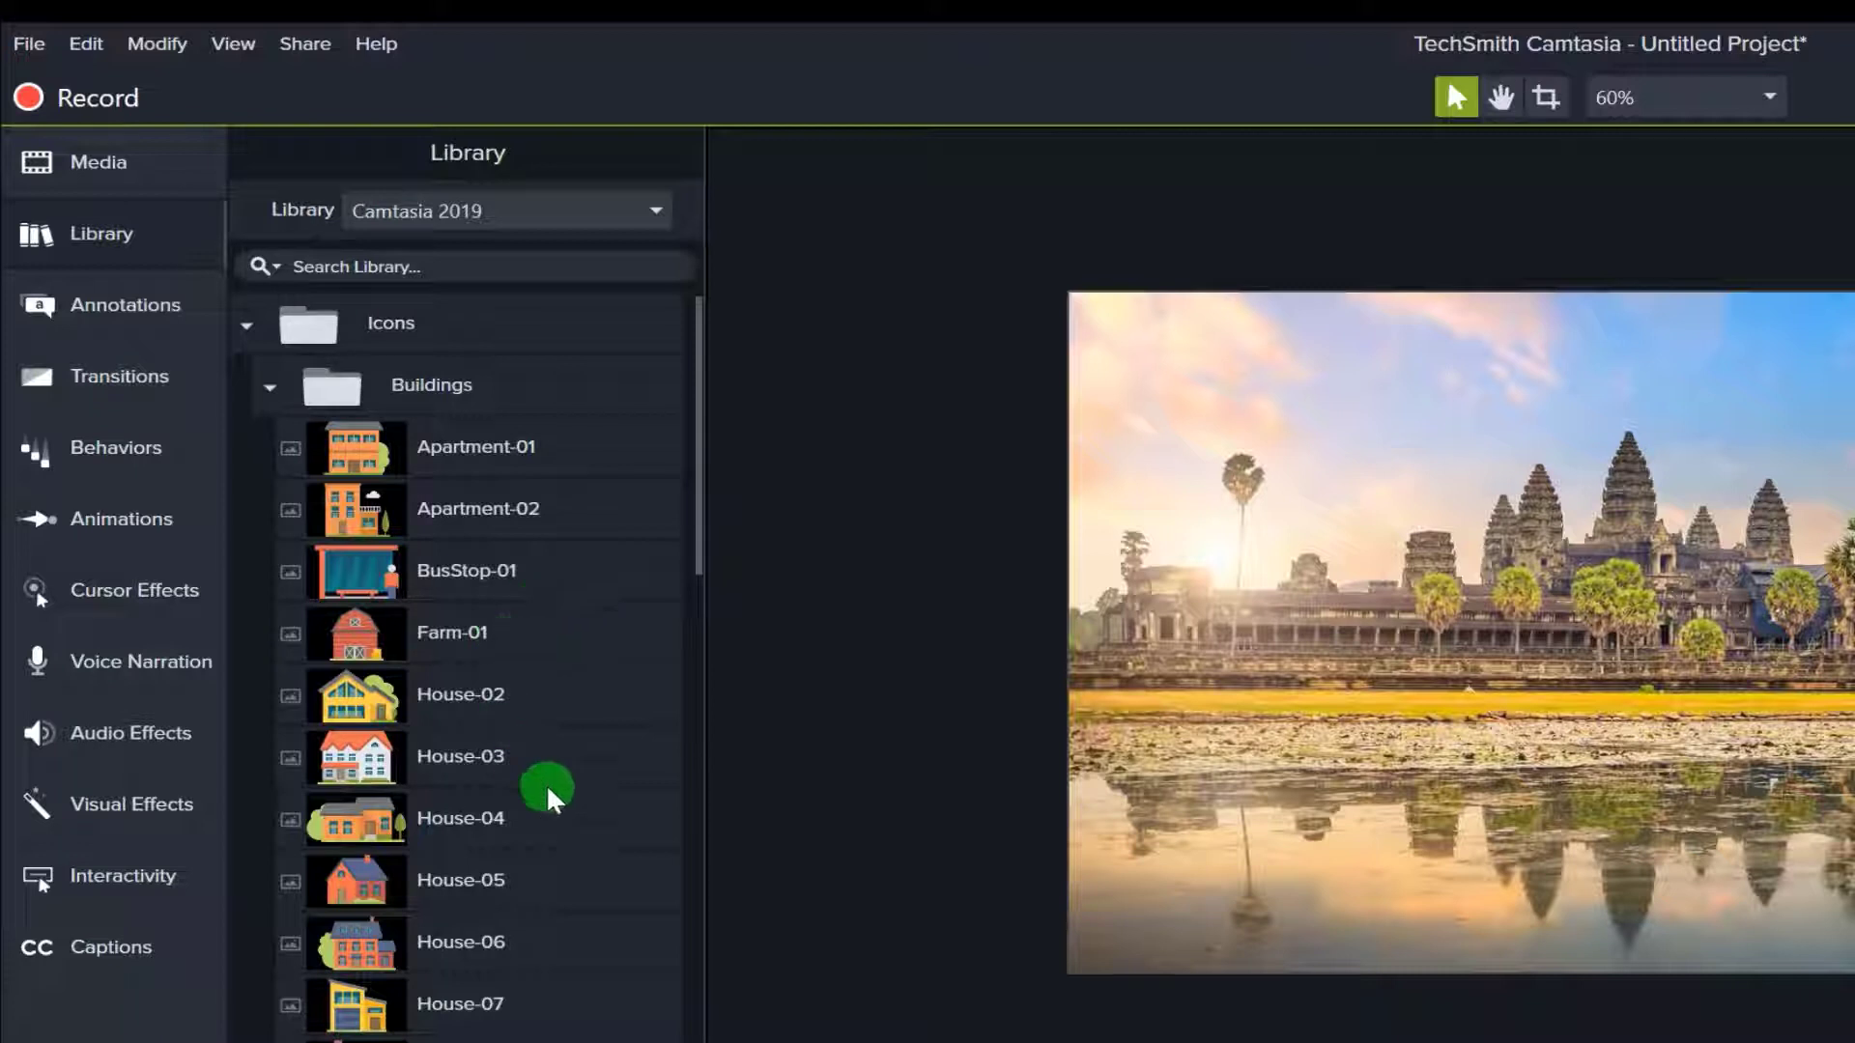
{"action": "left_click", "coordinate": [271, 384]}
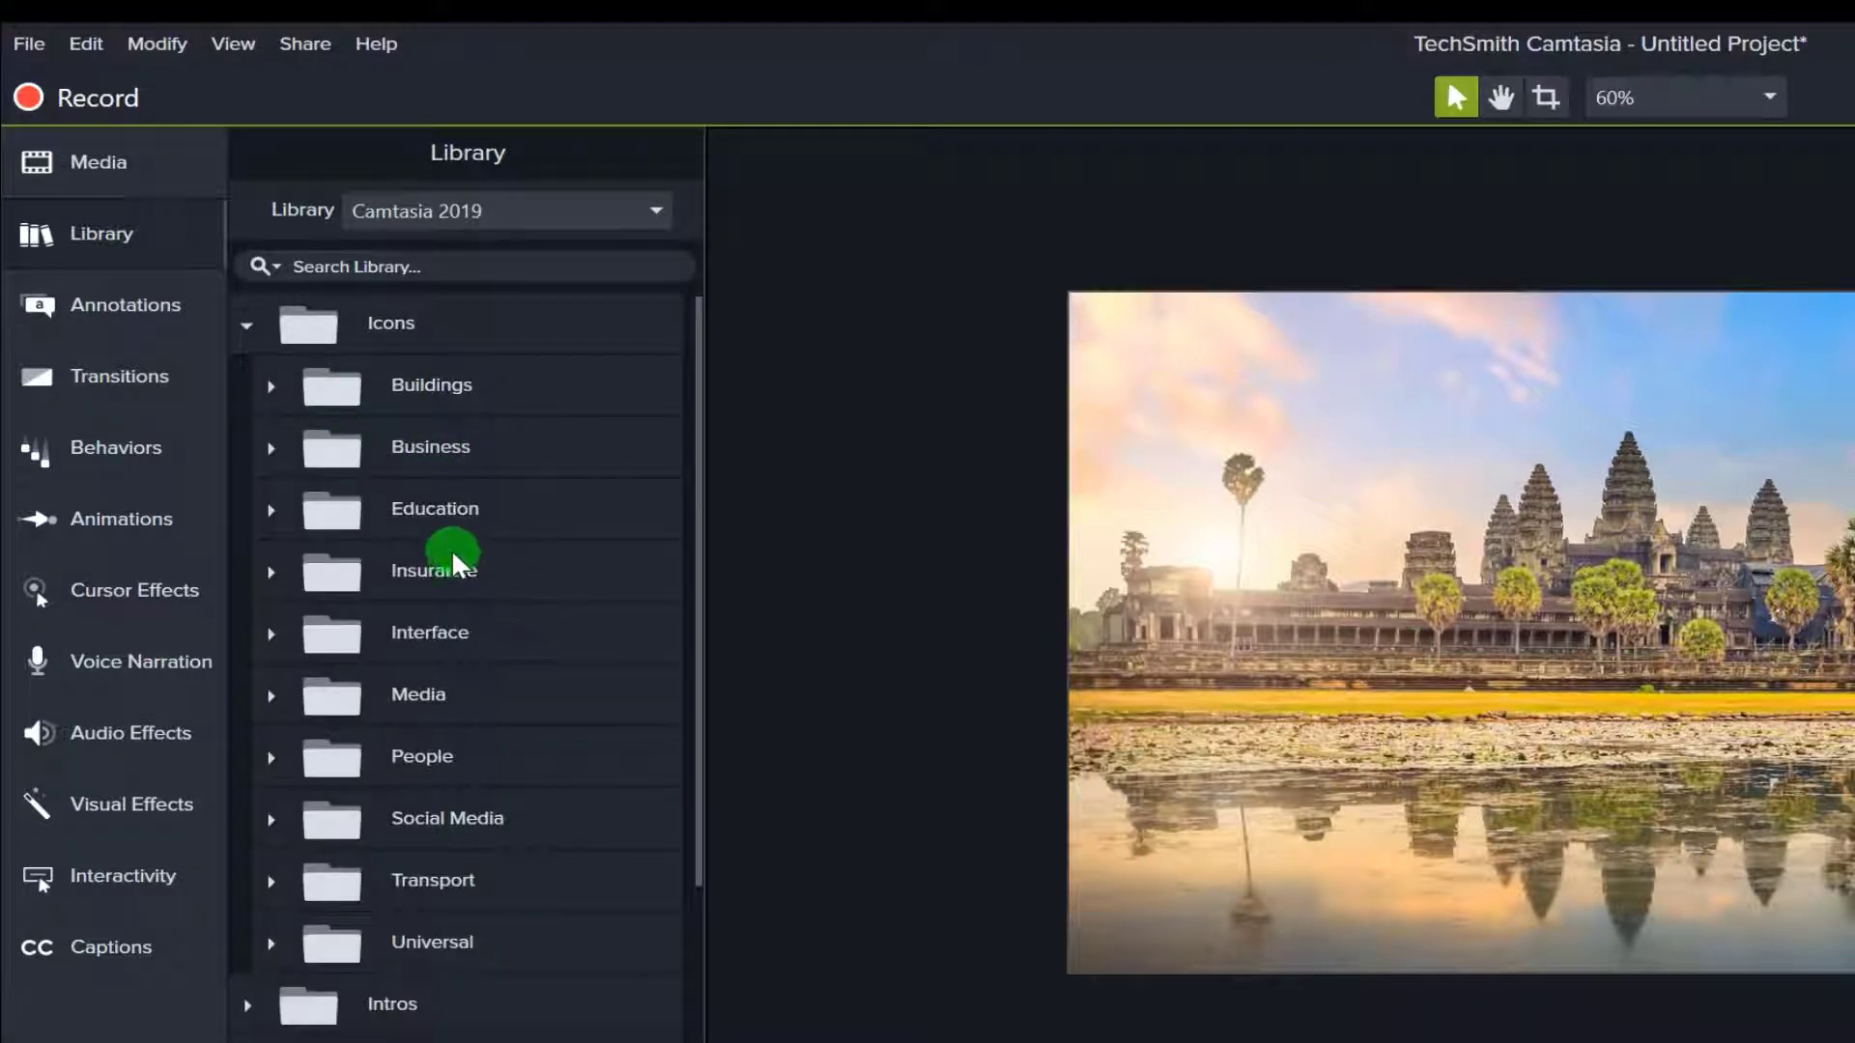
{"action": "left_click", "coordinate": [273, 699]}
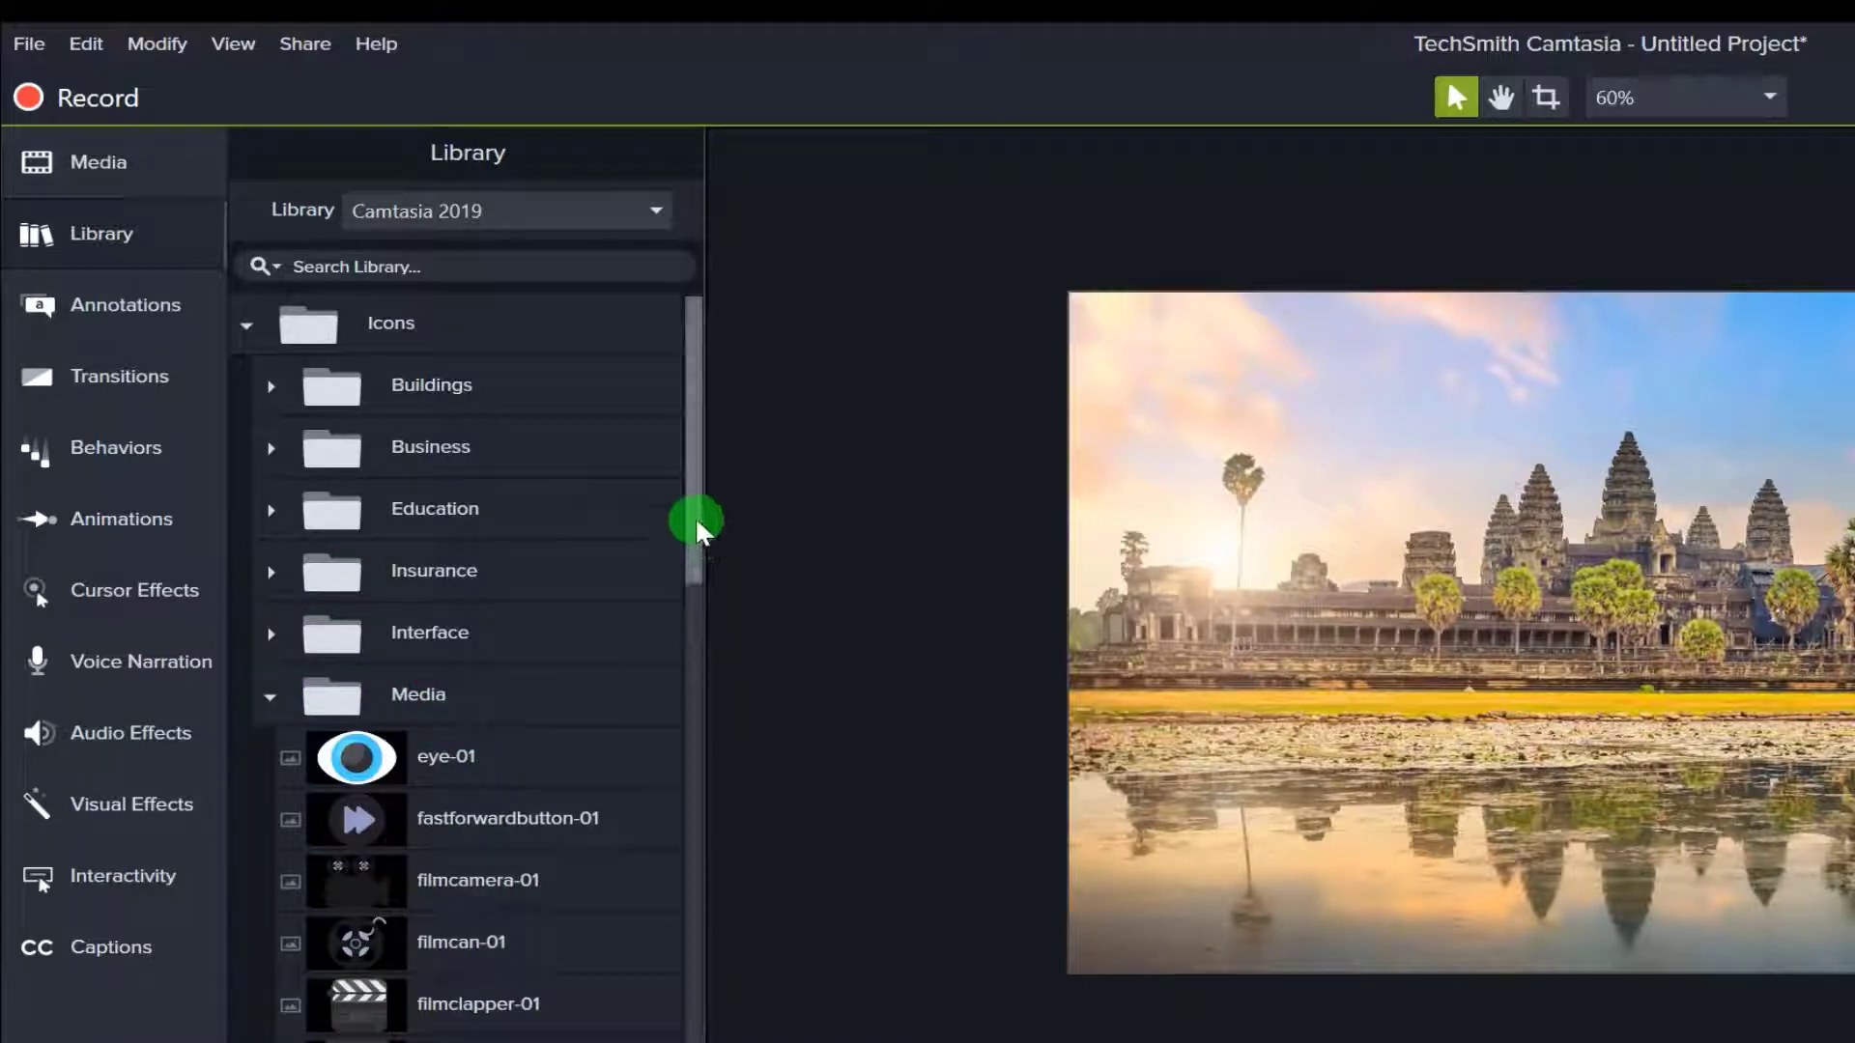
{"action": "left_click_drag", "start_coordinate": [696, 522], "coordinate": [695, 675]}
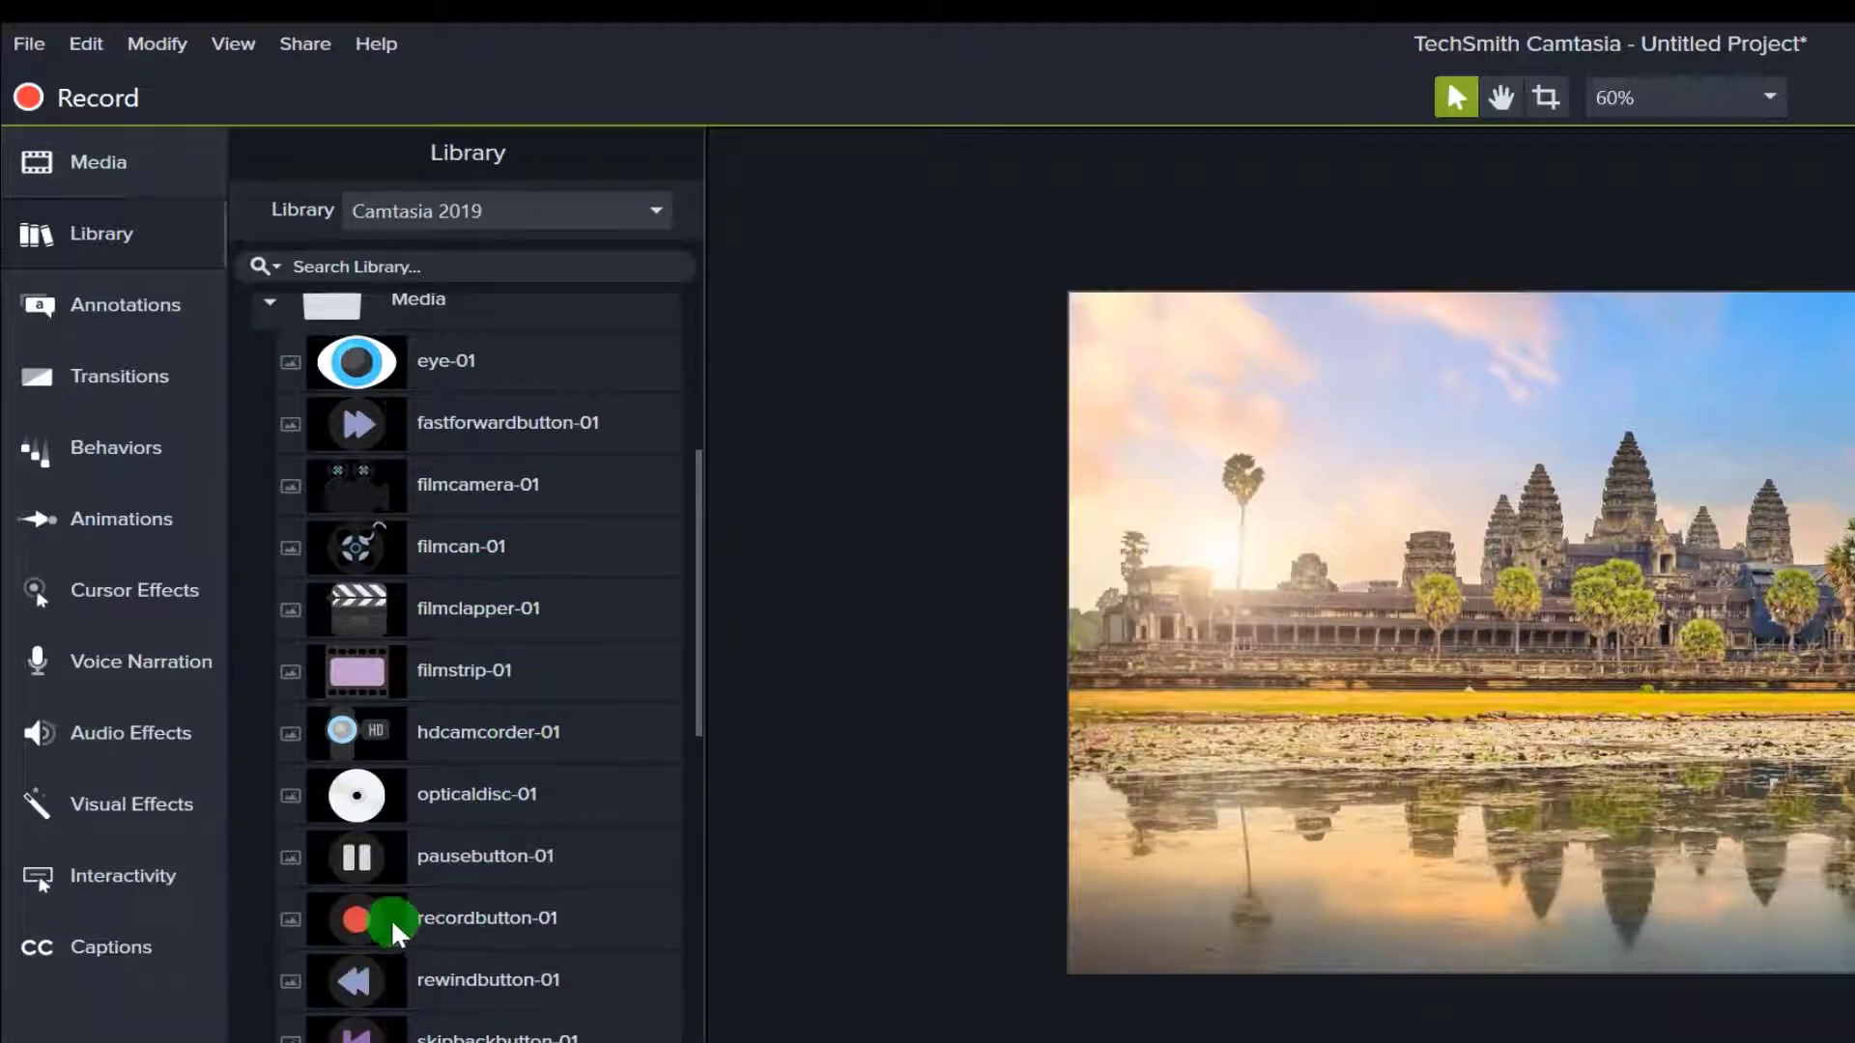
{"action": "left_click_drag", "start_coordinate": [356, 913], "coordinate": [478, 958]}
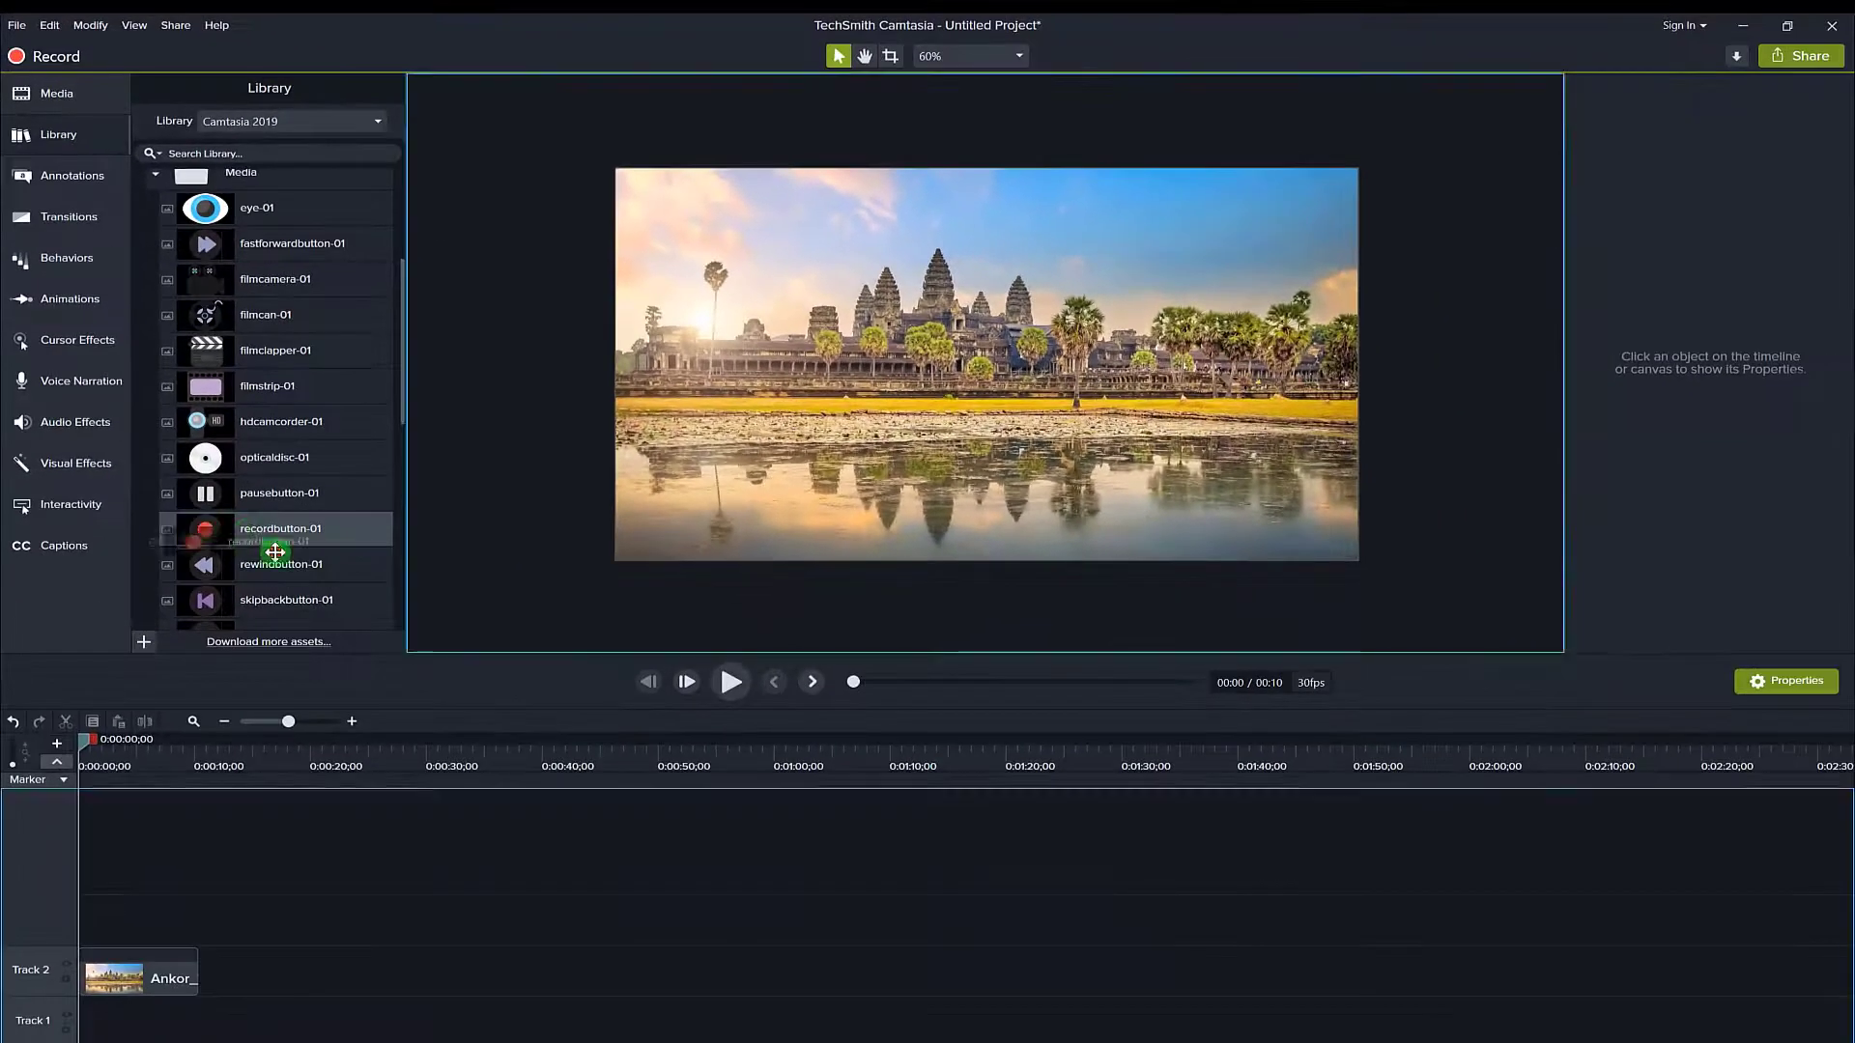
{"action": "left_click_drag", "start_coordinate": [275, 552], "coordinate": [106, 923]}
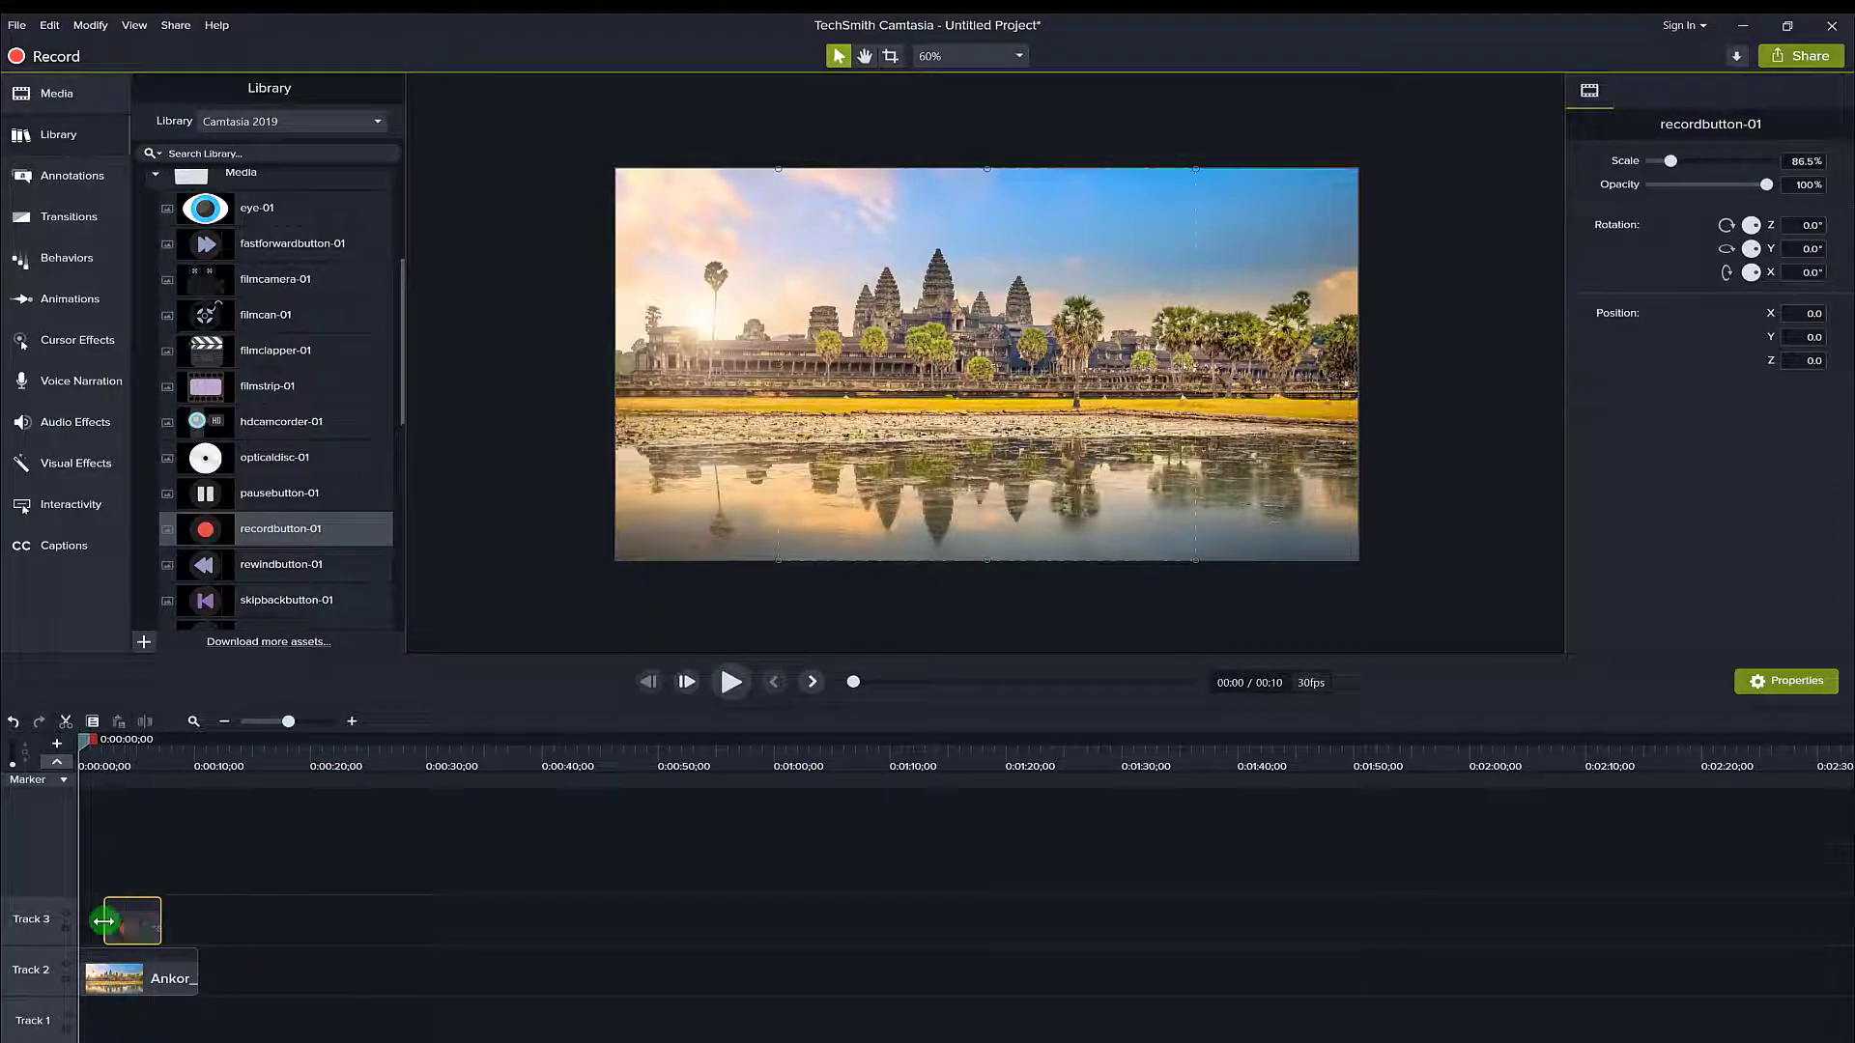
With the playhead at 0:00:02;25, shrink the record button to about 11.5% and place it in the temple image's lower-left corner.
{"action": "left_click_drag", "start_coordinate": [87, 744], "coordinate": [111, 740]}
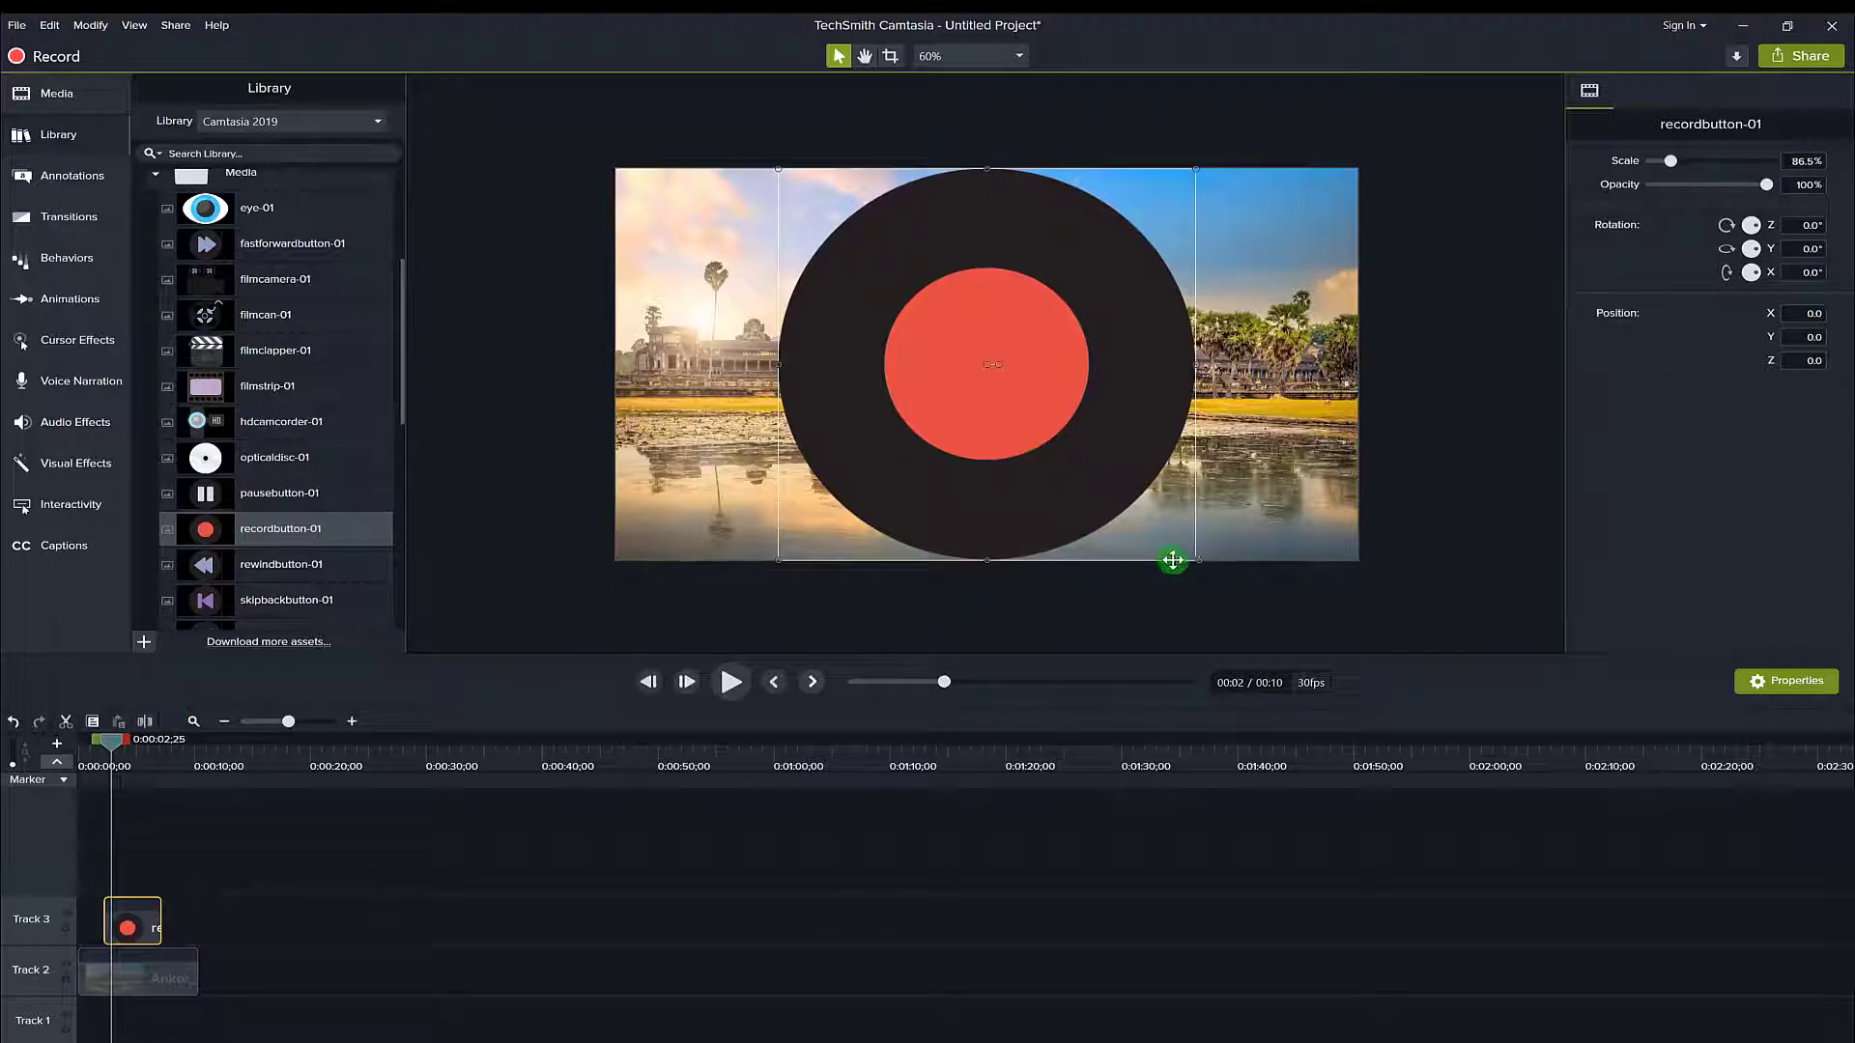
{"action": "left_click_drag", "start_coordinate": [1194, 557], "coordinate": [668, 524]}
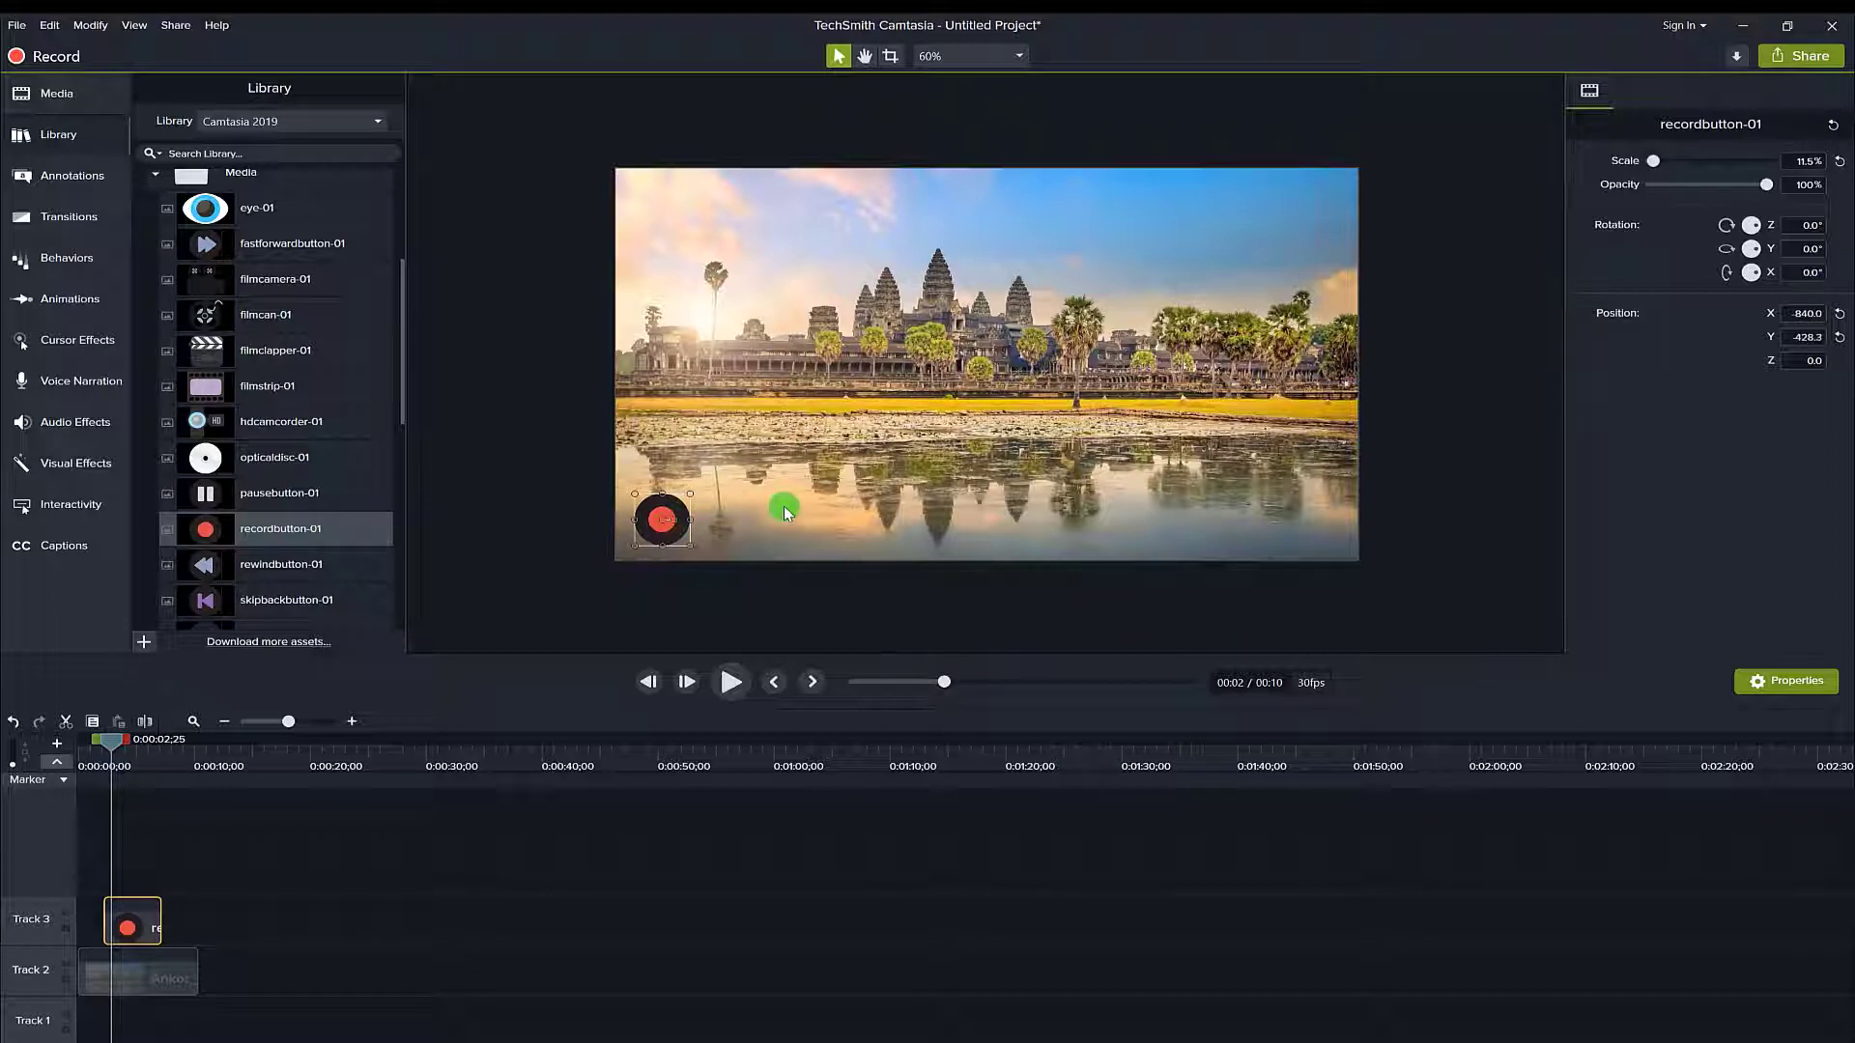
{"action": "left_click", "coordinate": [521, 504]}
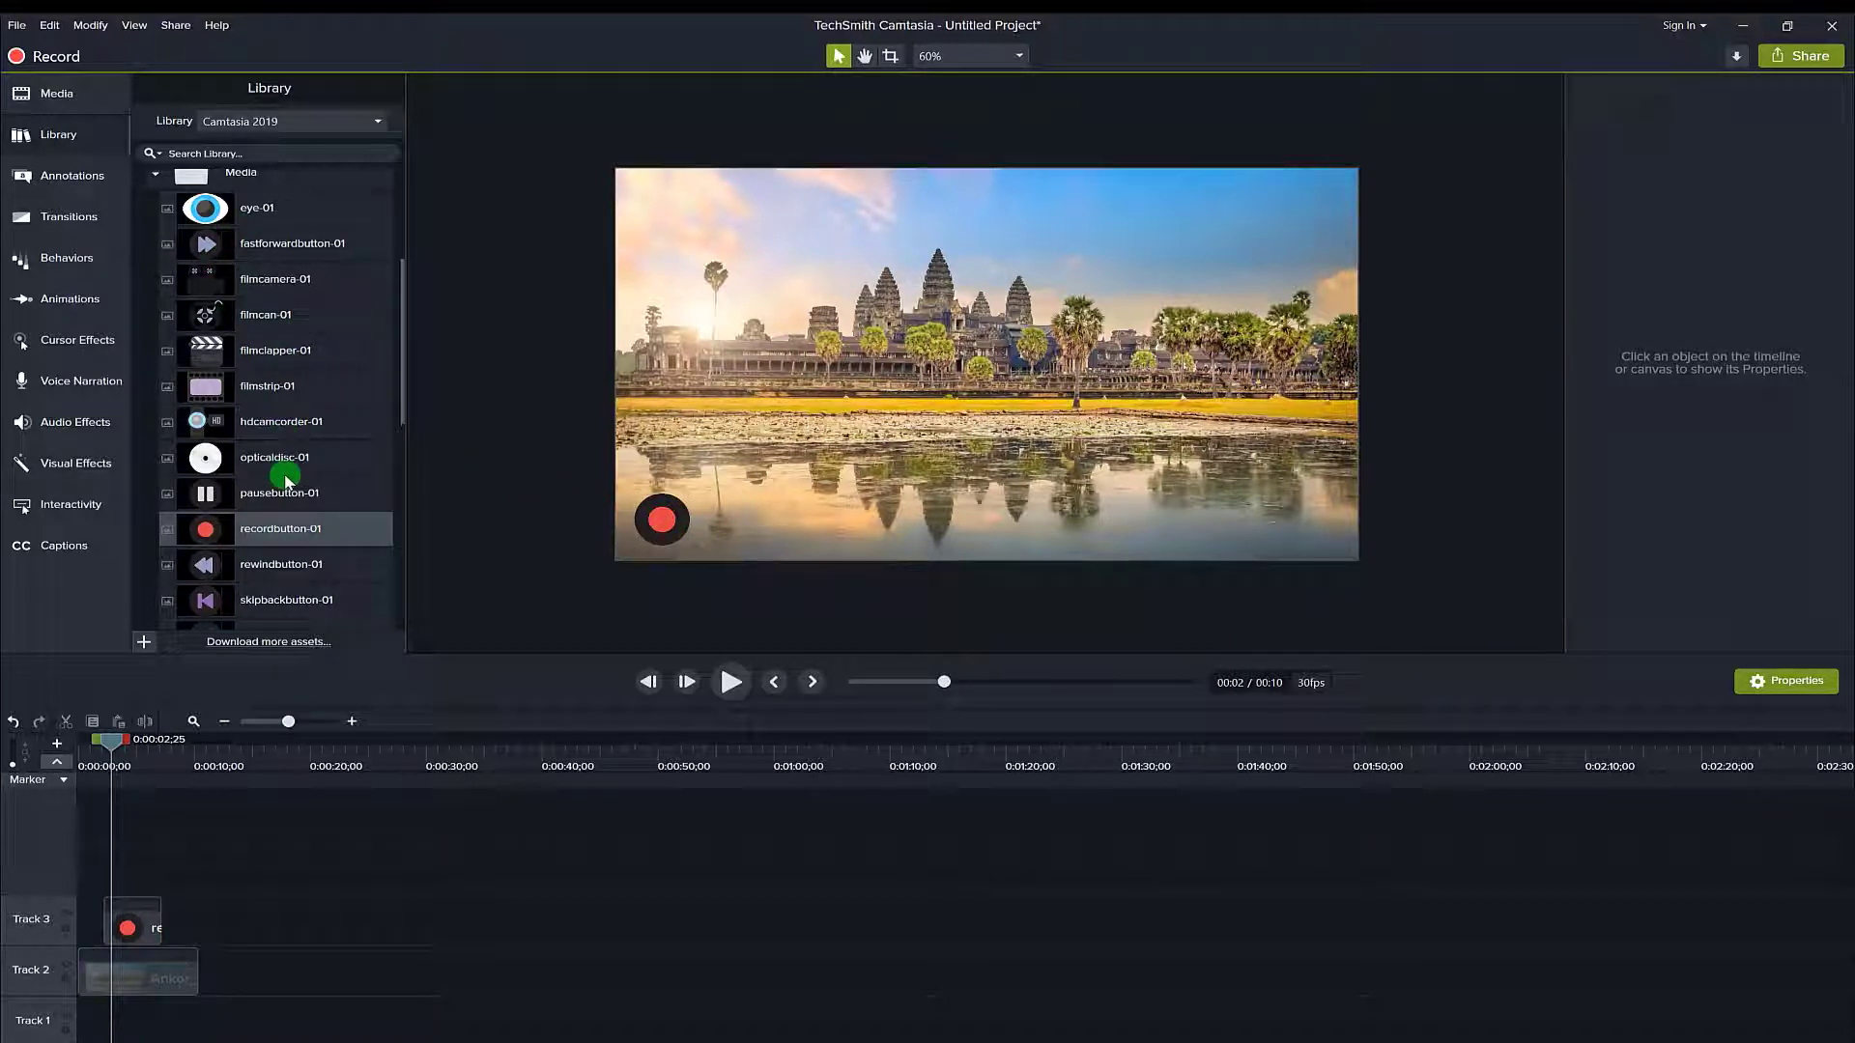
Add the rewindbutton-01 icon from the library to Track 4, starting at the playhead position.
{"action": "scroll", "coordinate": [285, 479], "scroll_direction": "down", "scroll_amount": 2}
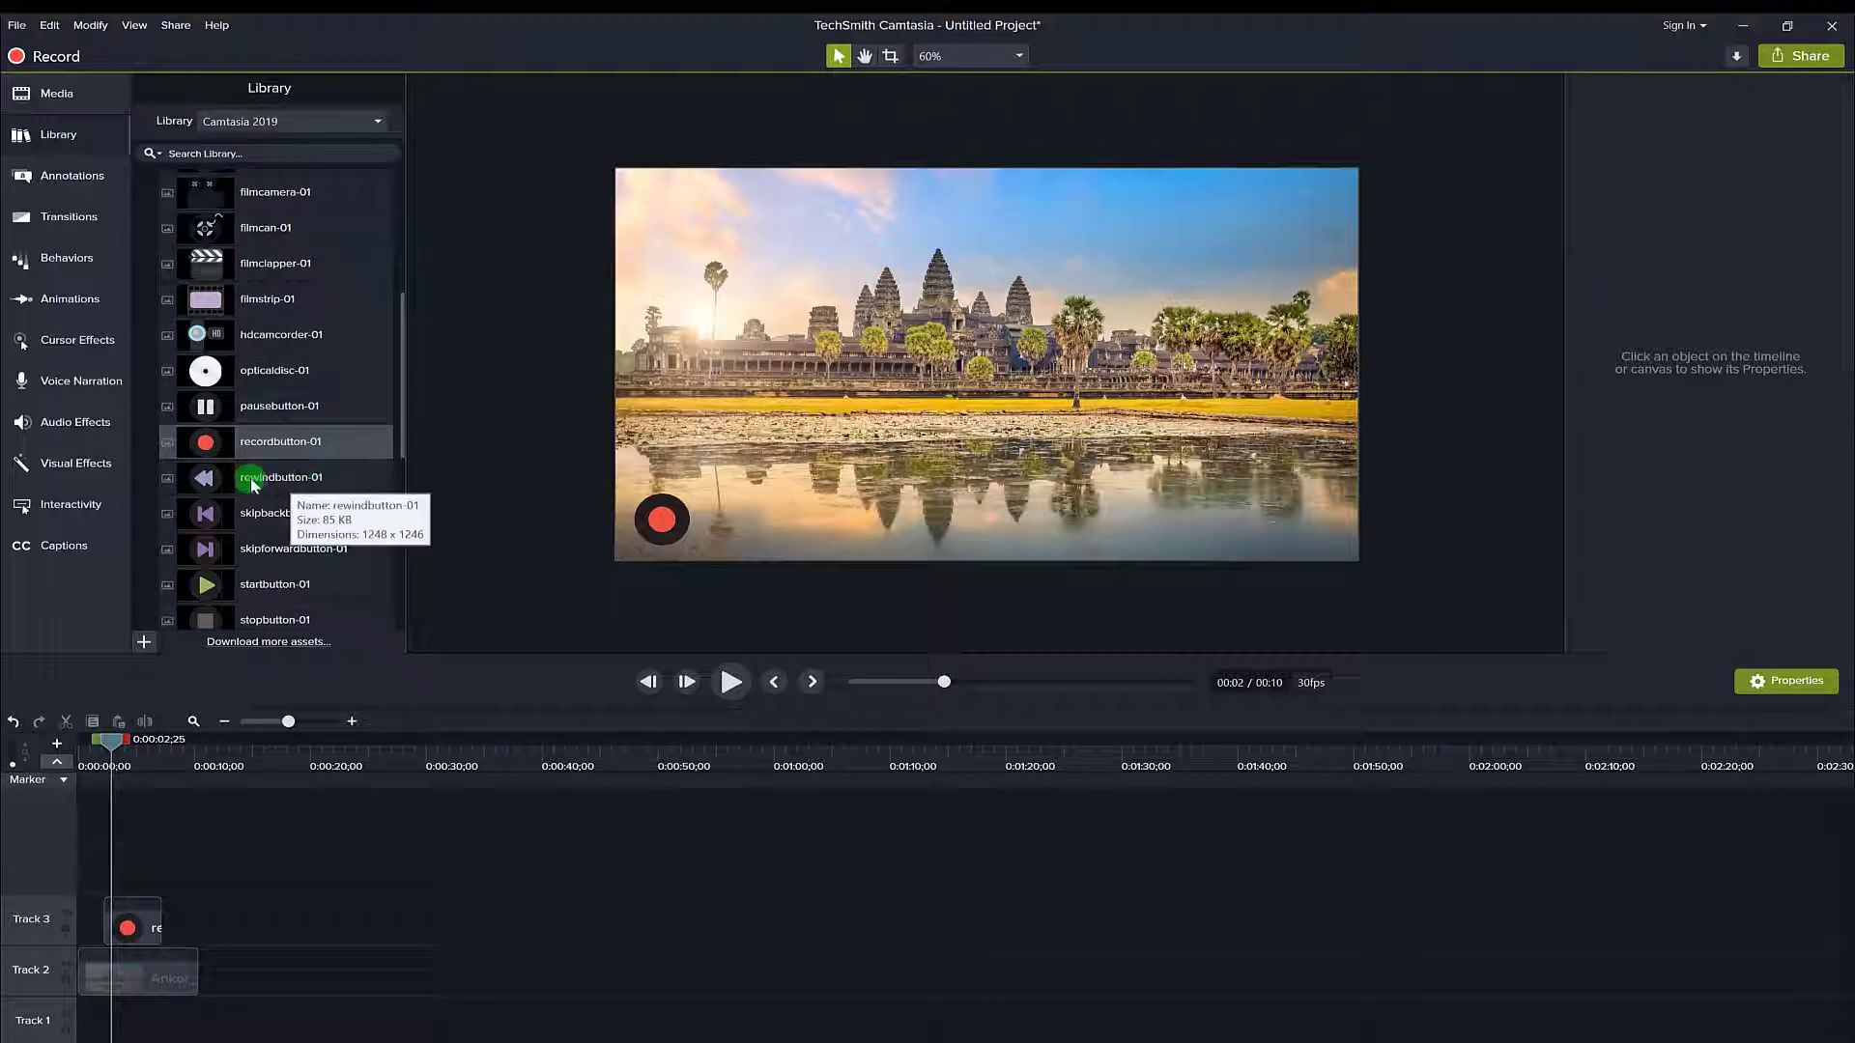
{"action": "left_click_drag", "start_coordinate": [273, 483], "coordinate": [232, 947]}
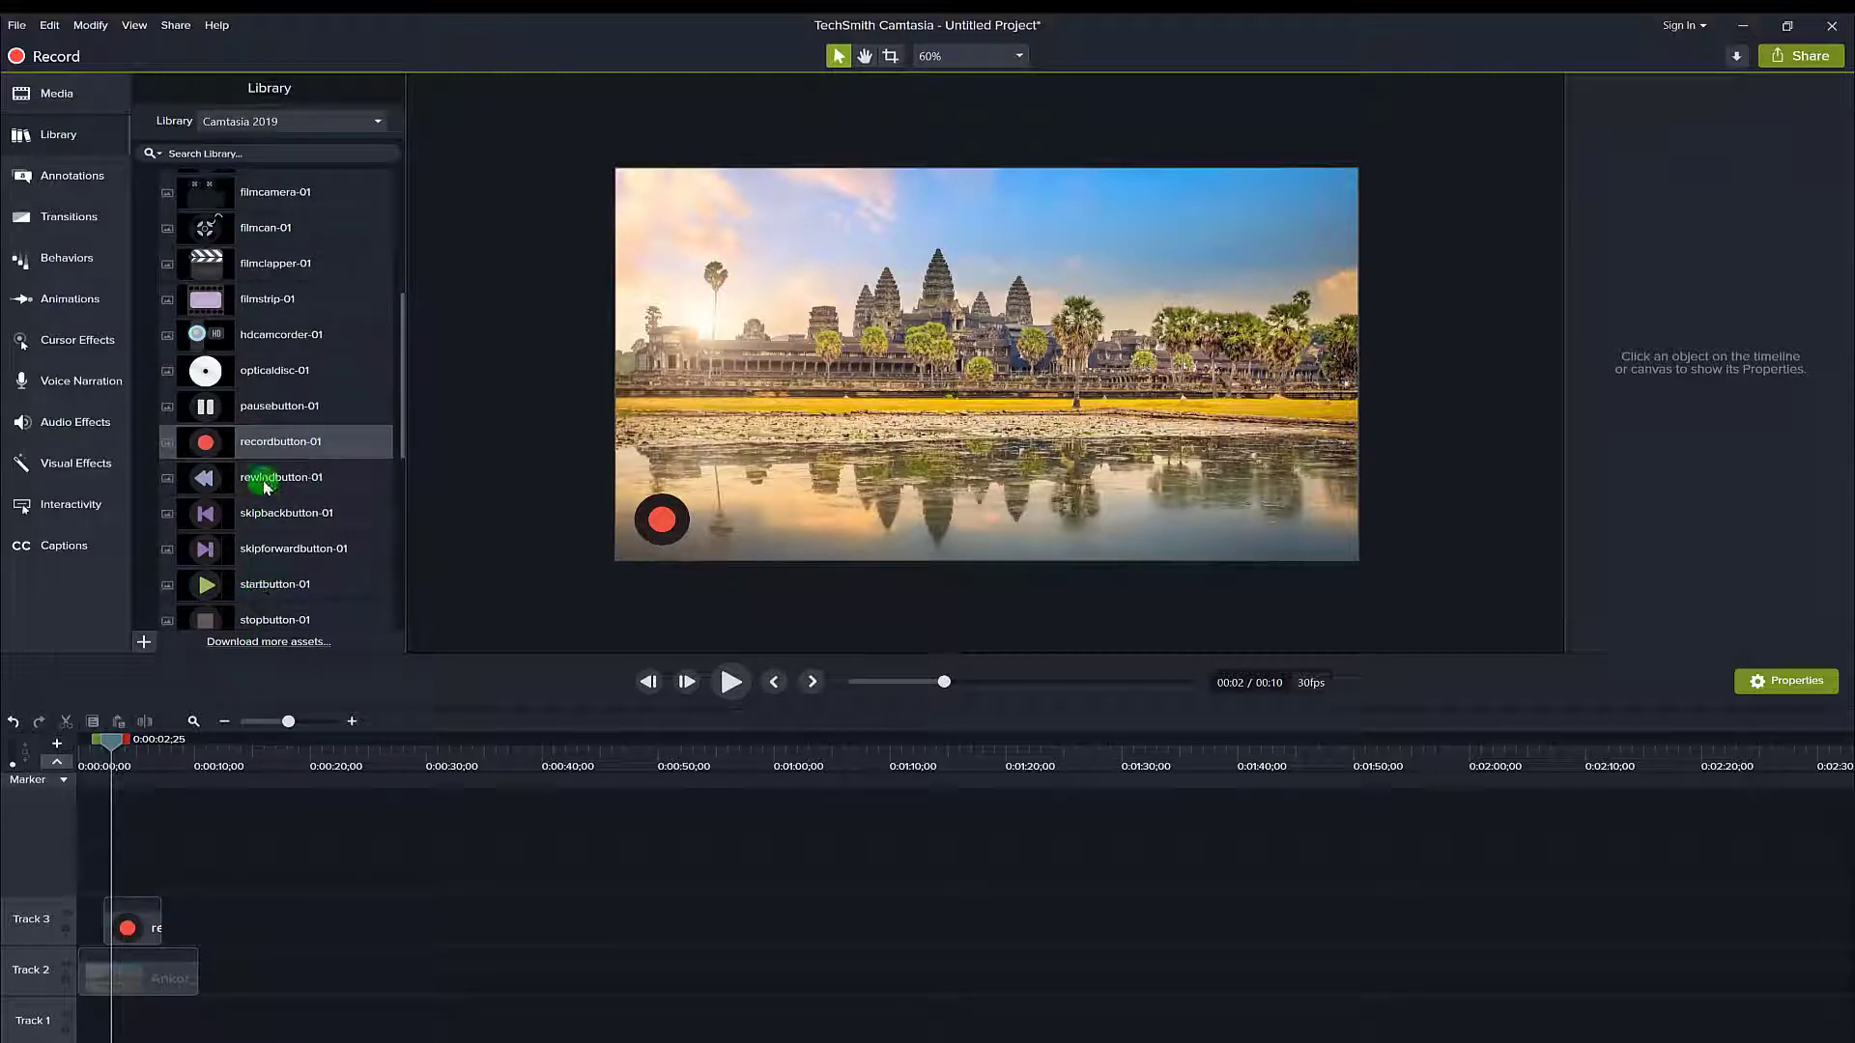
{"action": "left_click_drag", "start_coordinate": [265, 486], "coordinate": [124, 868]}
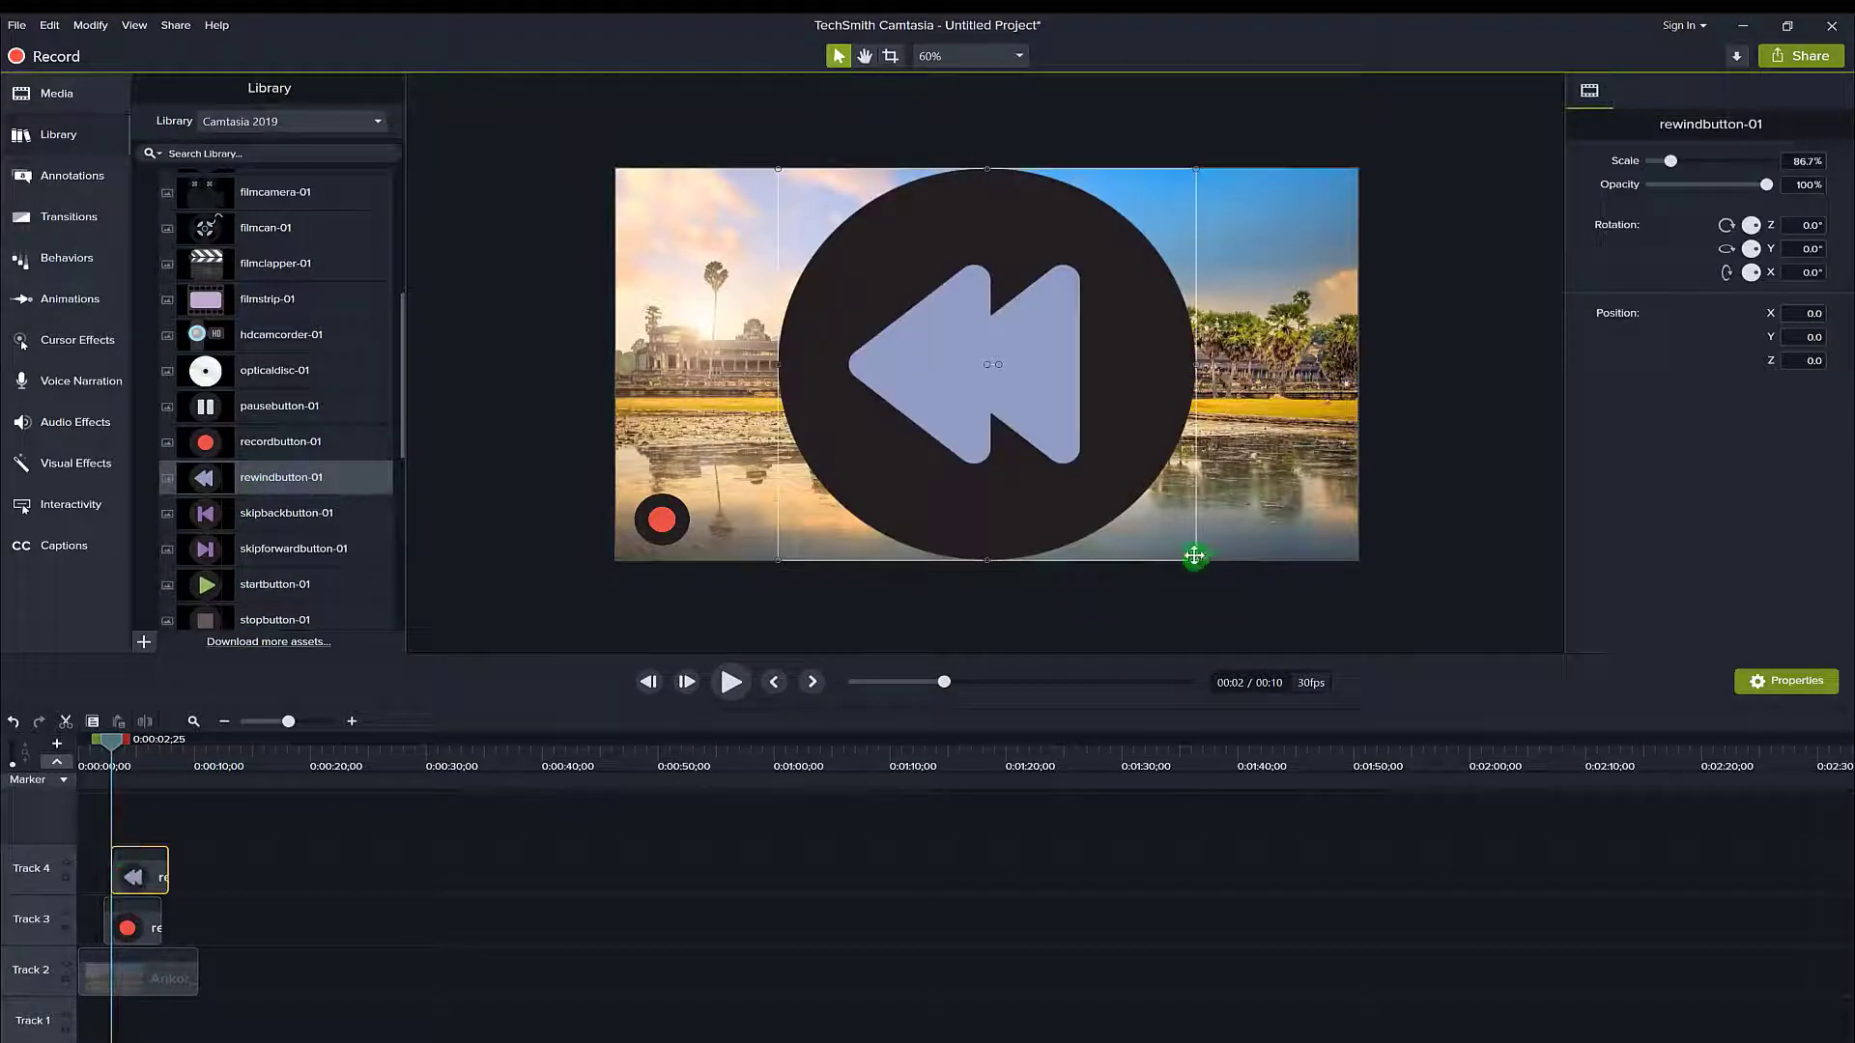
Shrink the rewind button to about 11% and place it directly beside the record button in the temple image's lower-left corner.
{"action": "left_click_drag", "start_coordinate": [1195, 558], "coordinate": [760, 538]}
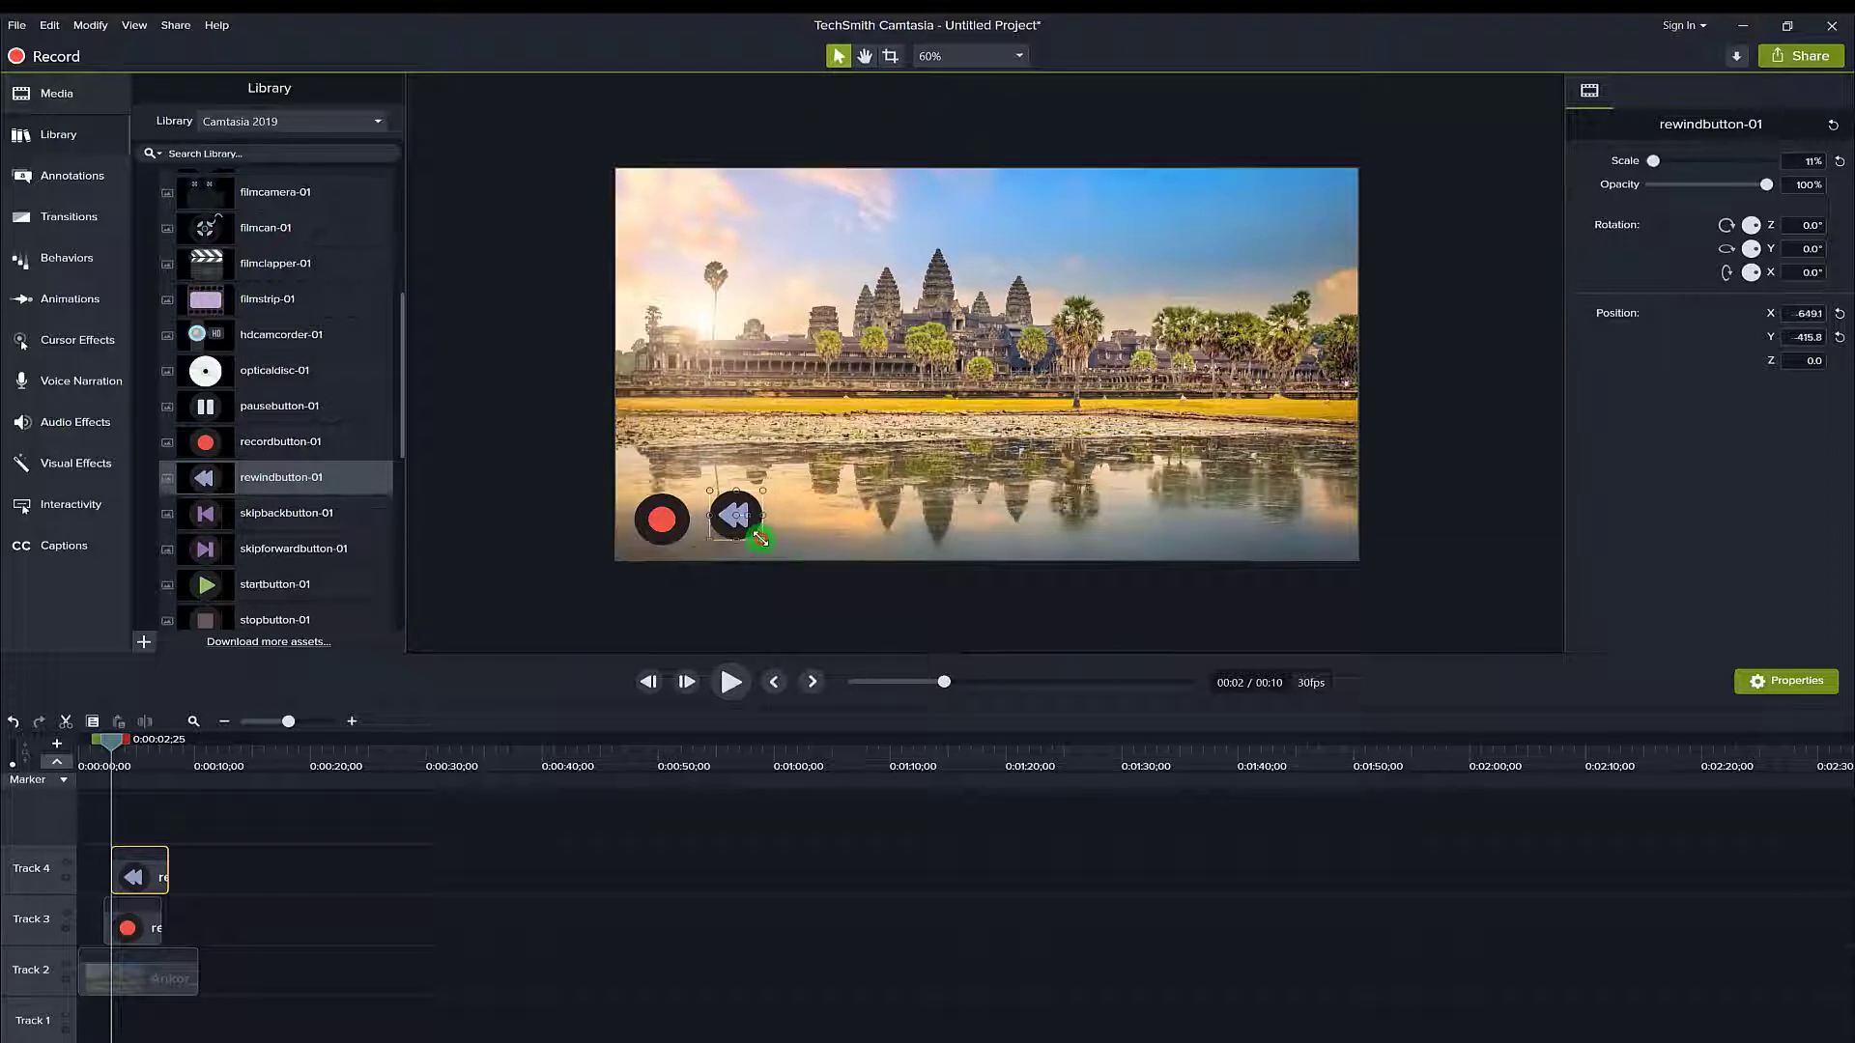
{"action": "left_click", "coordinate": [856, 517]}
{"action": "left_click", "coordinate": [734, 594]}
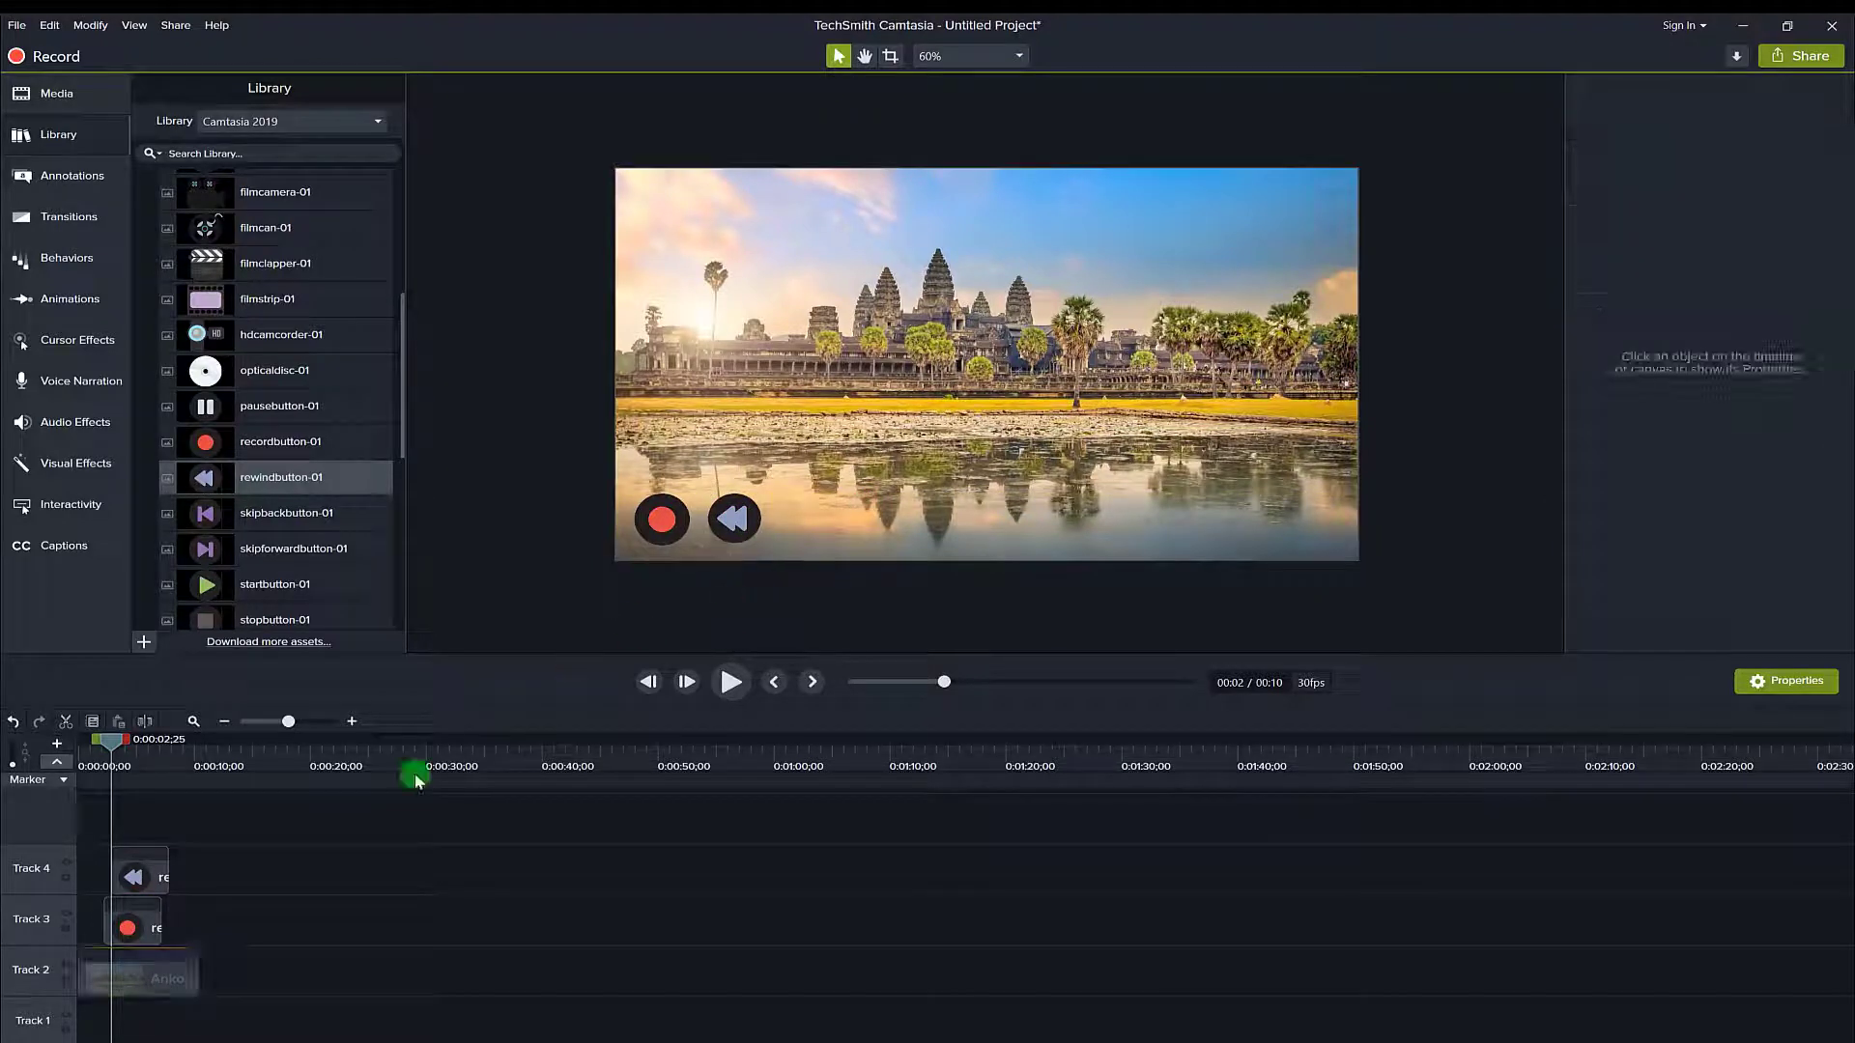
Add skipbackbutton-01 from the library to Track 5 at 0:00:04;04, shrunk to about 11.9% and placed beside the rewind button.
{"action": "left_click_drag", "start_coordinate": [109, 746], "coordinate": [81, 747]}
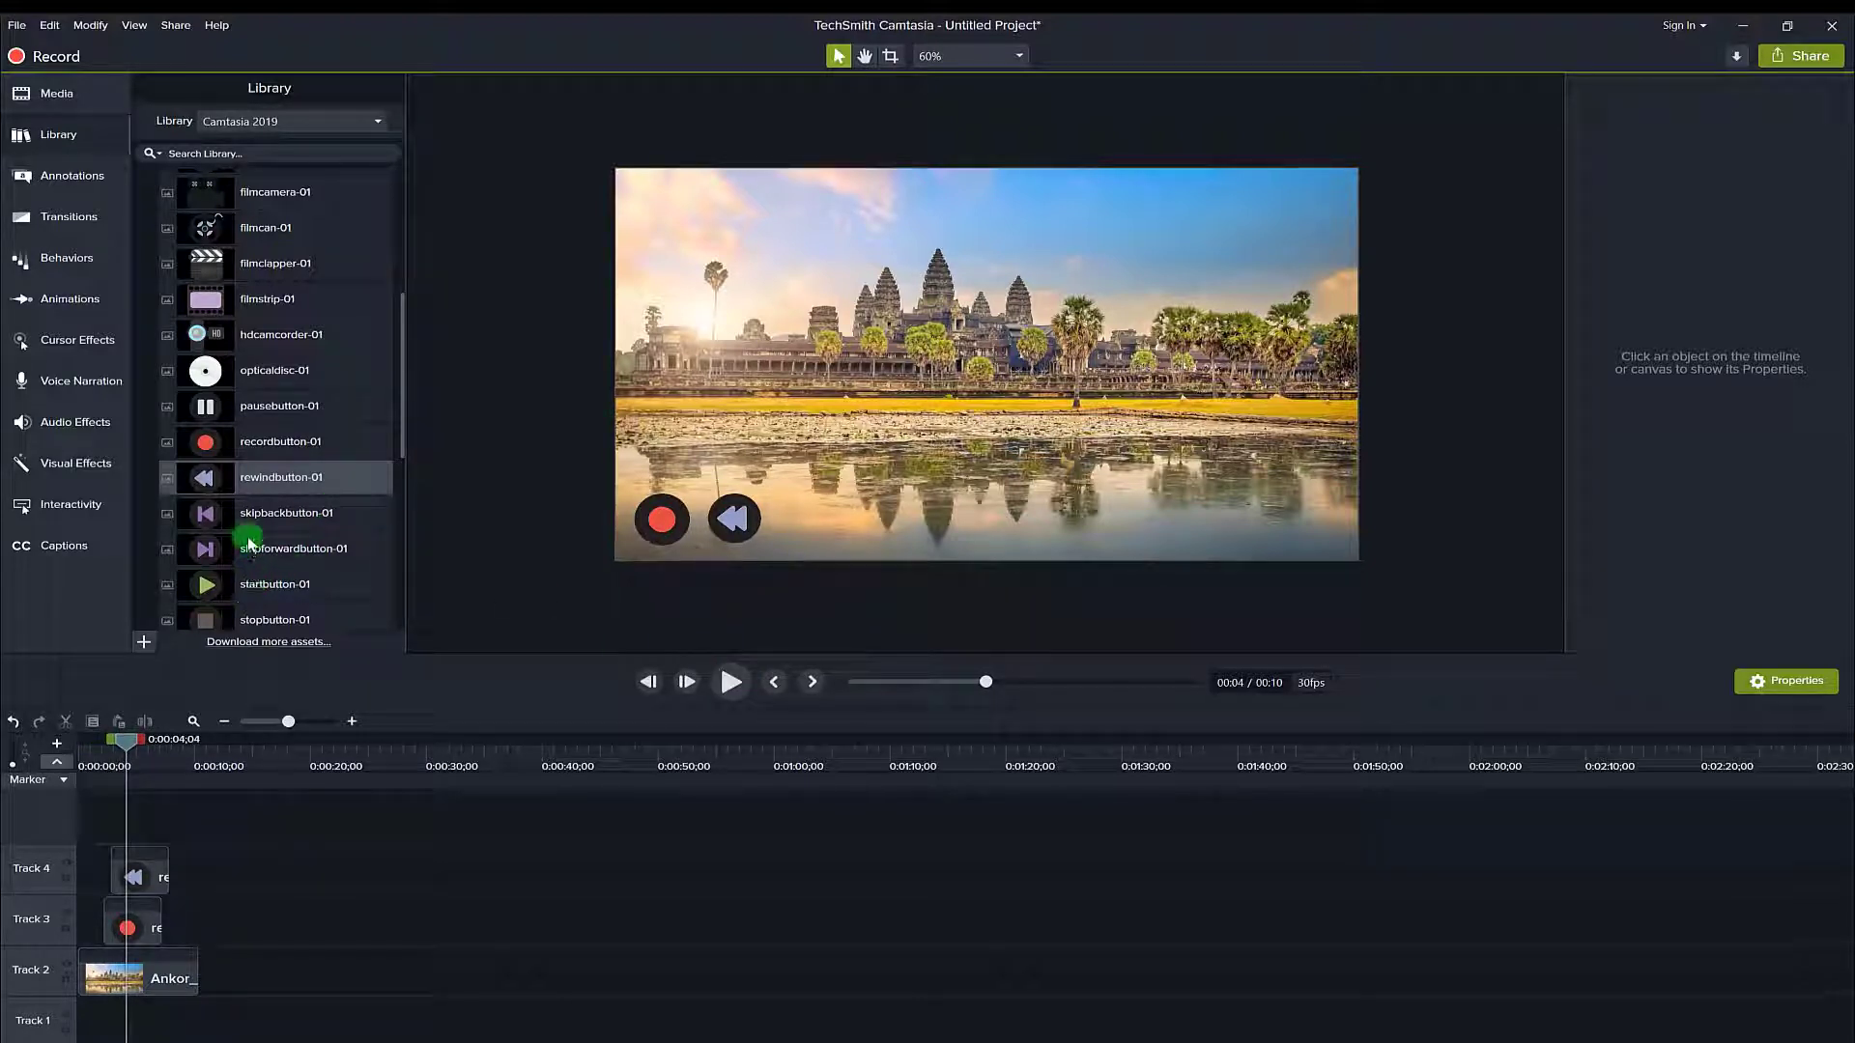
{"action": "left_click_drag", "start_coordinate": [256, 519], "coordinate": [994, 385]}
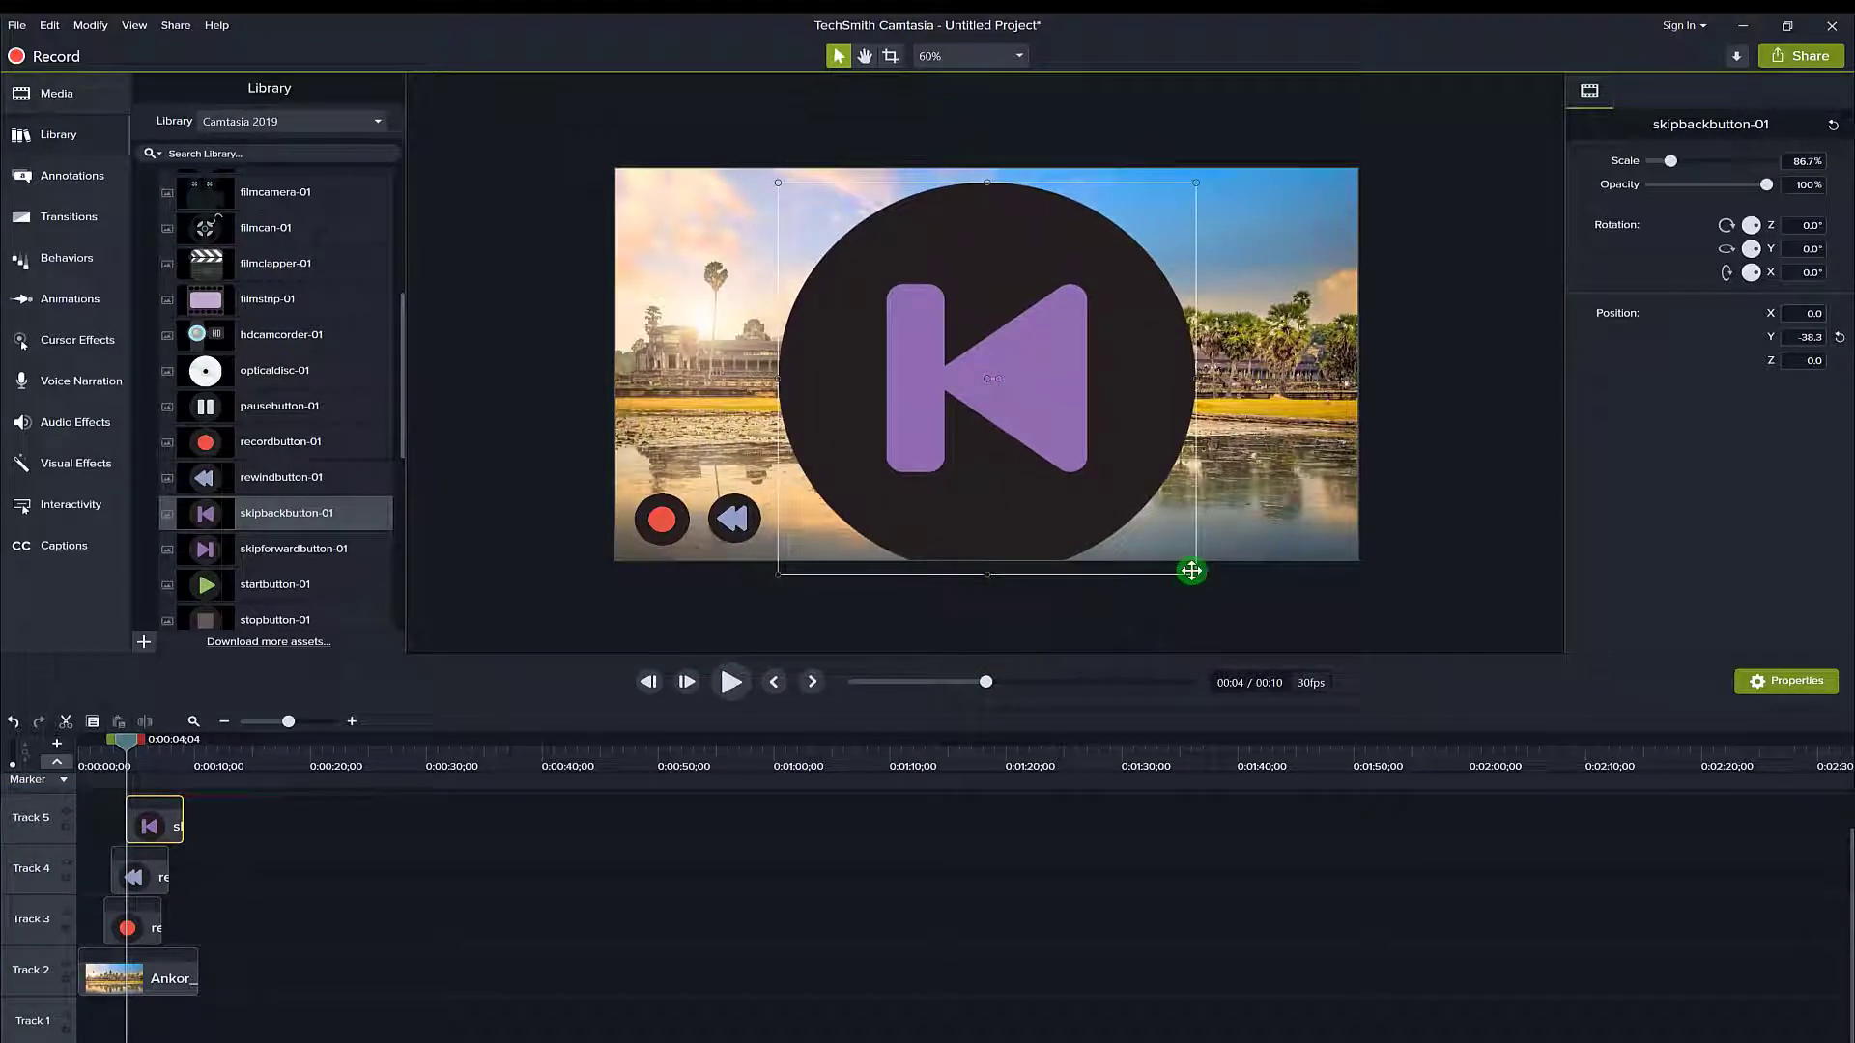
{"action": "left_click_drag", "start_coordinate": [1196, 576], "coordinate": [808, 522]}
{"action": "left_click", "coordinate": [905, 497]}
{"action": "left_click", "coordinate": [769, 608]}
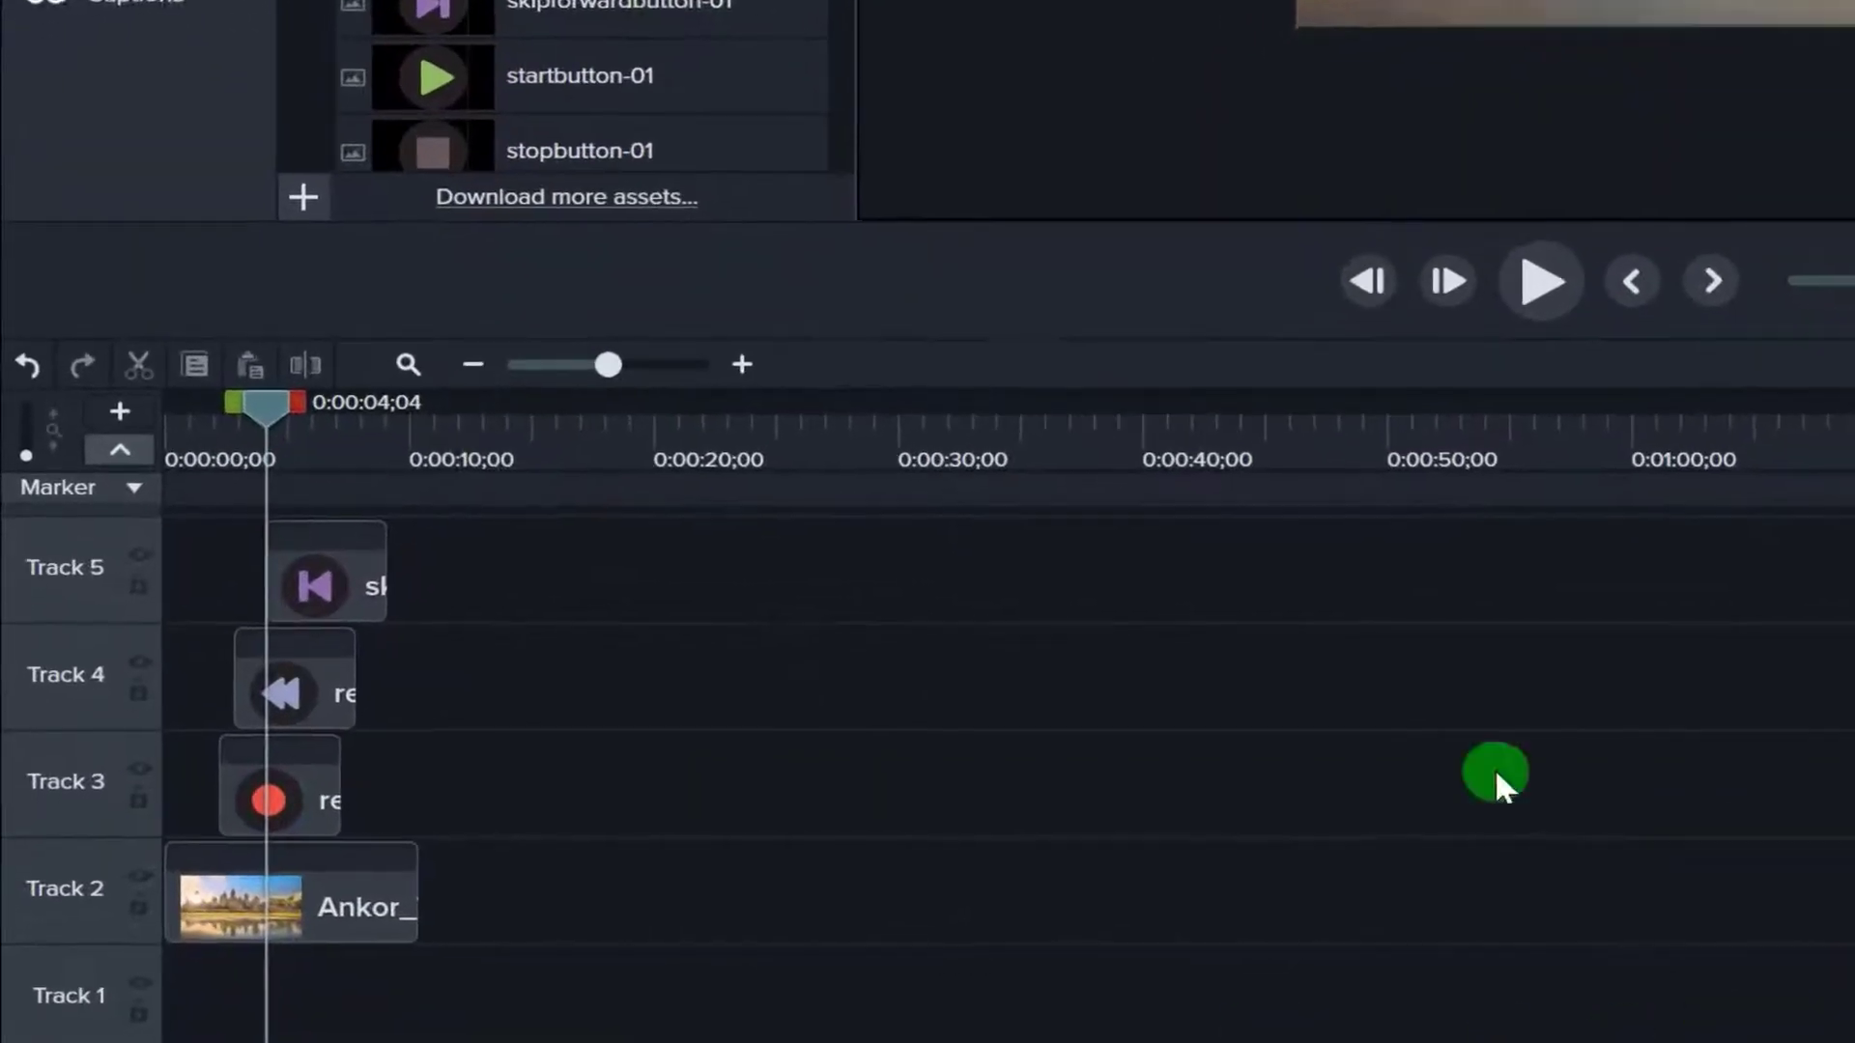
Play the timeline from before the 2-second mark to check the staggered appearance of the three button icons.
{"action": "left_click_drag", "start_coordinate": [610, 361], "coordinate": [654, 361]}
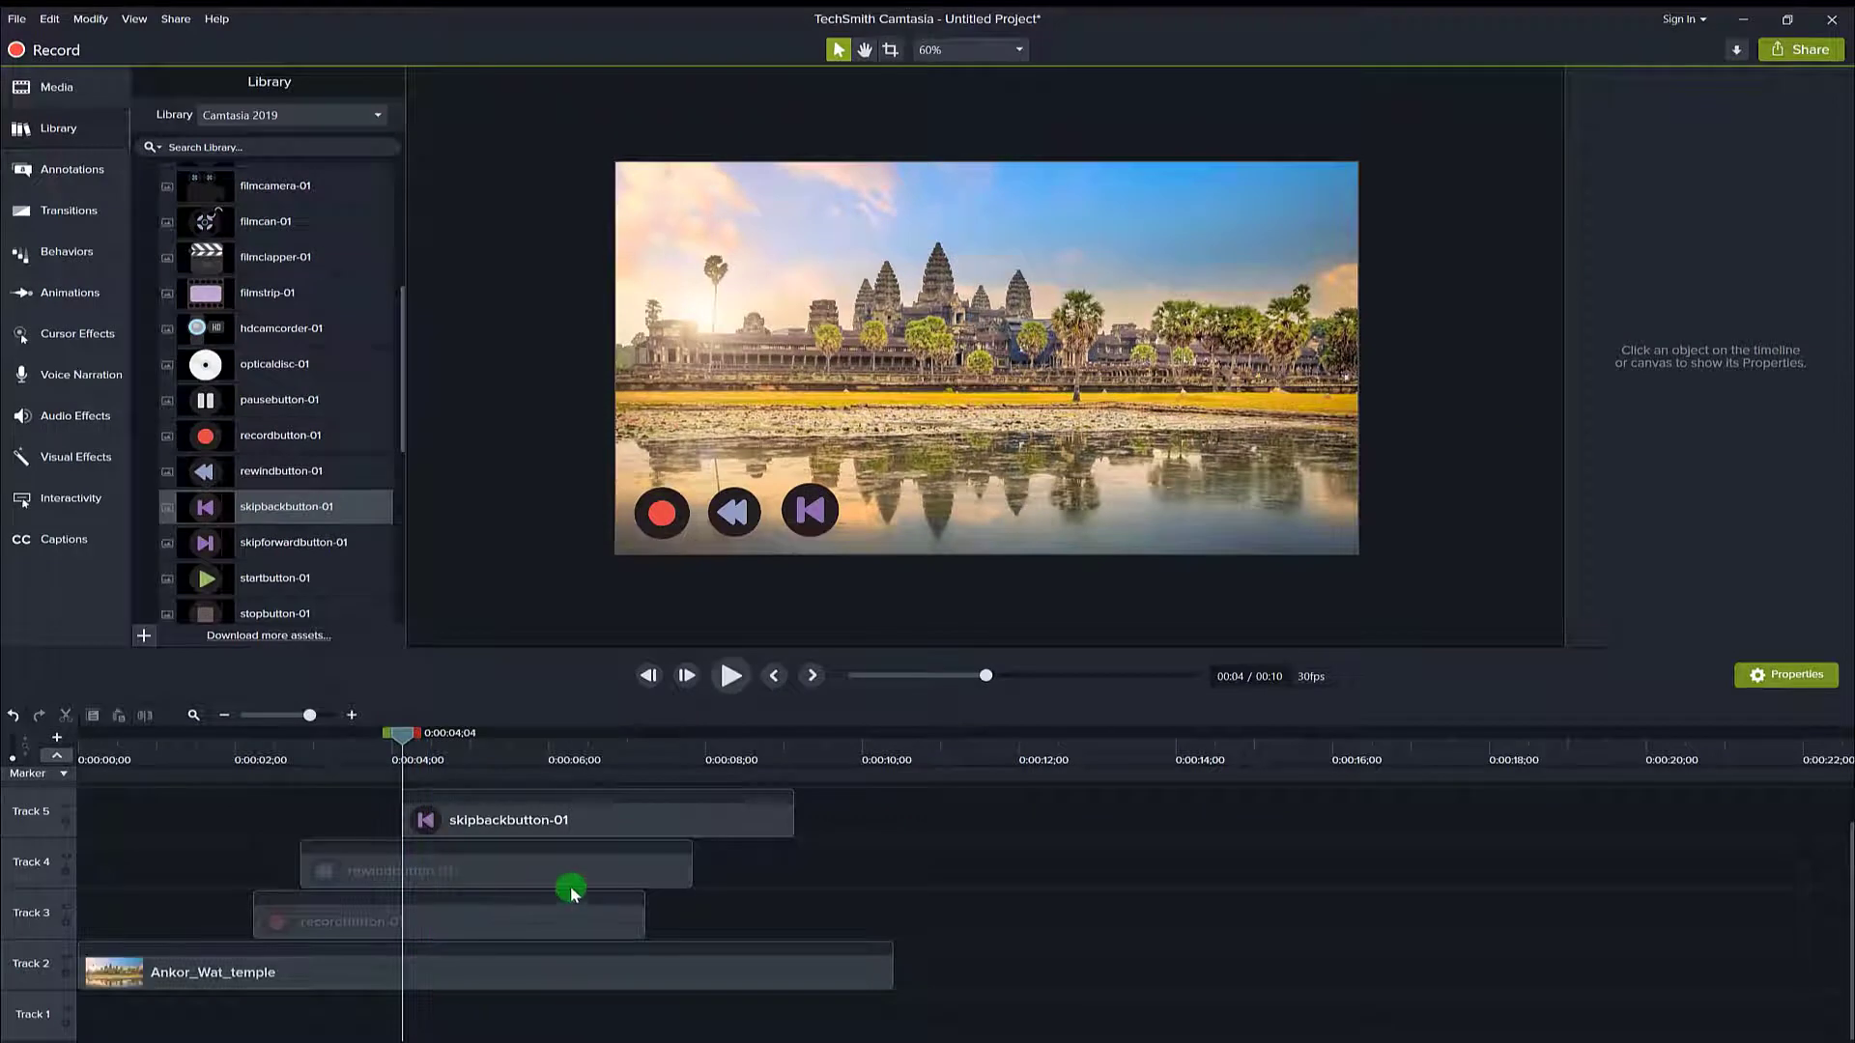
{"action": "left_click_drag", "start_coordinate": [405, 742], "coordinate": [189, 739]}
{"action": "left_click", "coordinate": [734, 676]}
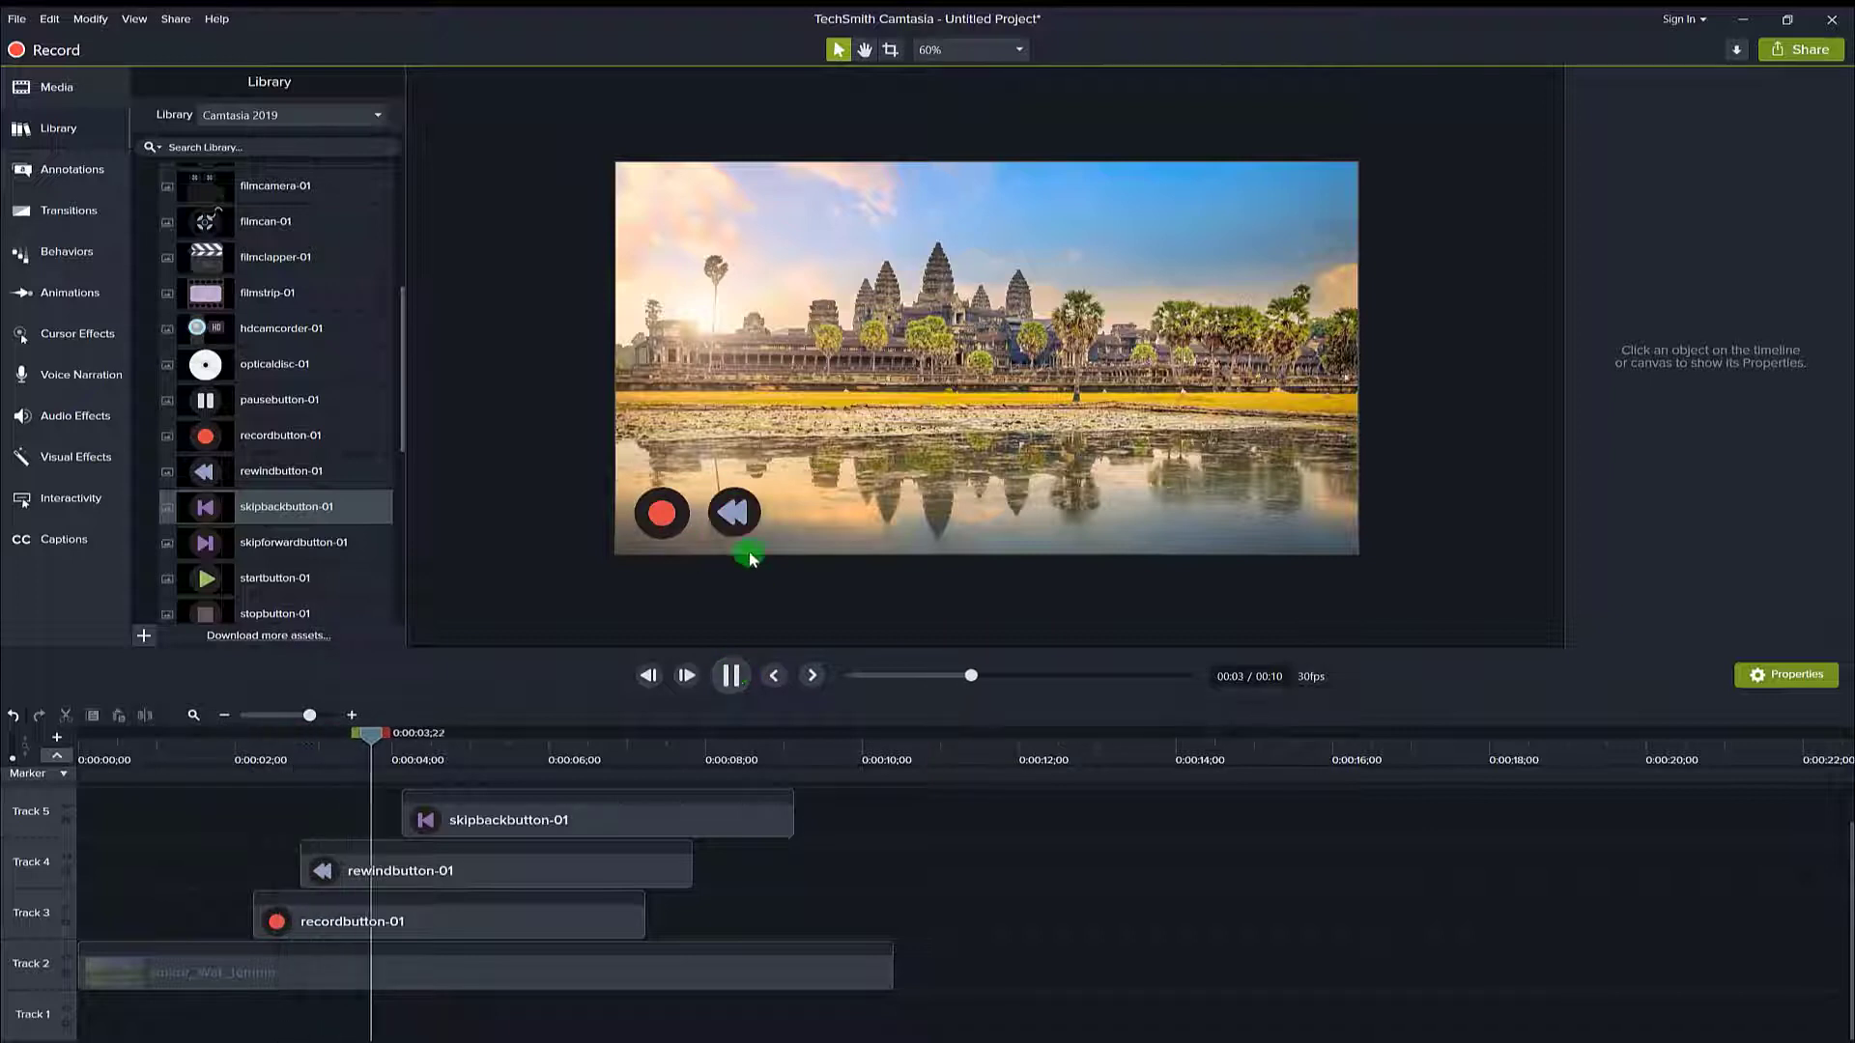
{"action": "left_click", "coordinate": [732, 677]}
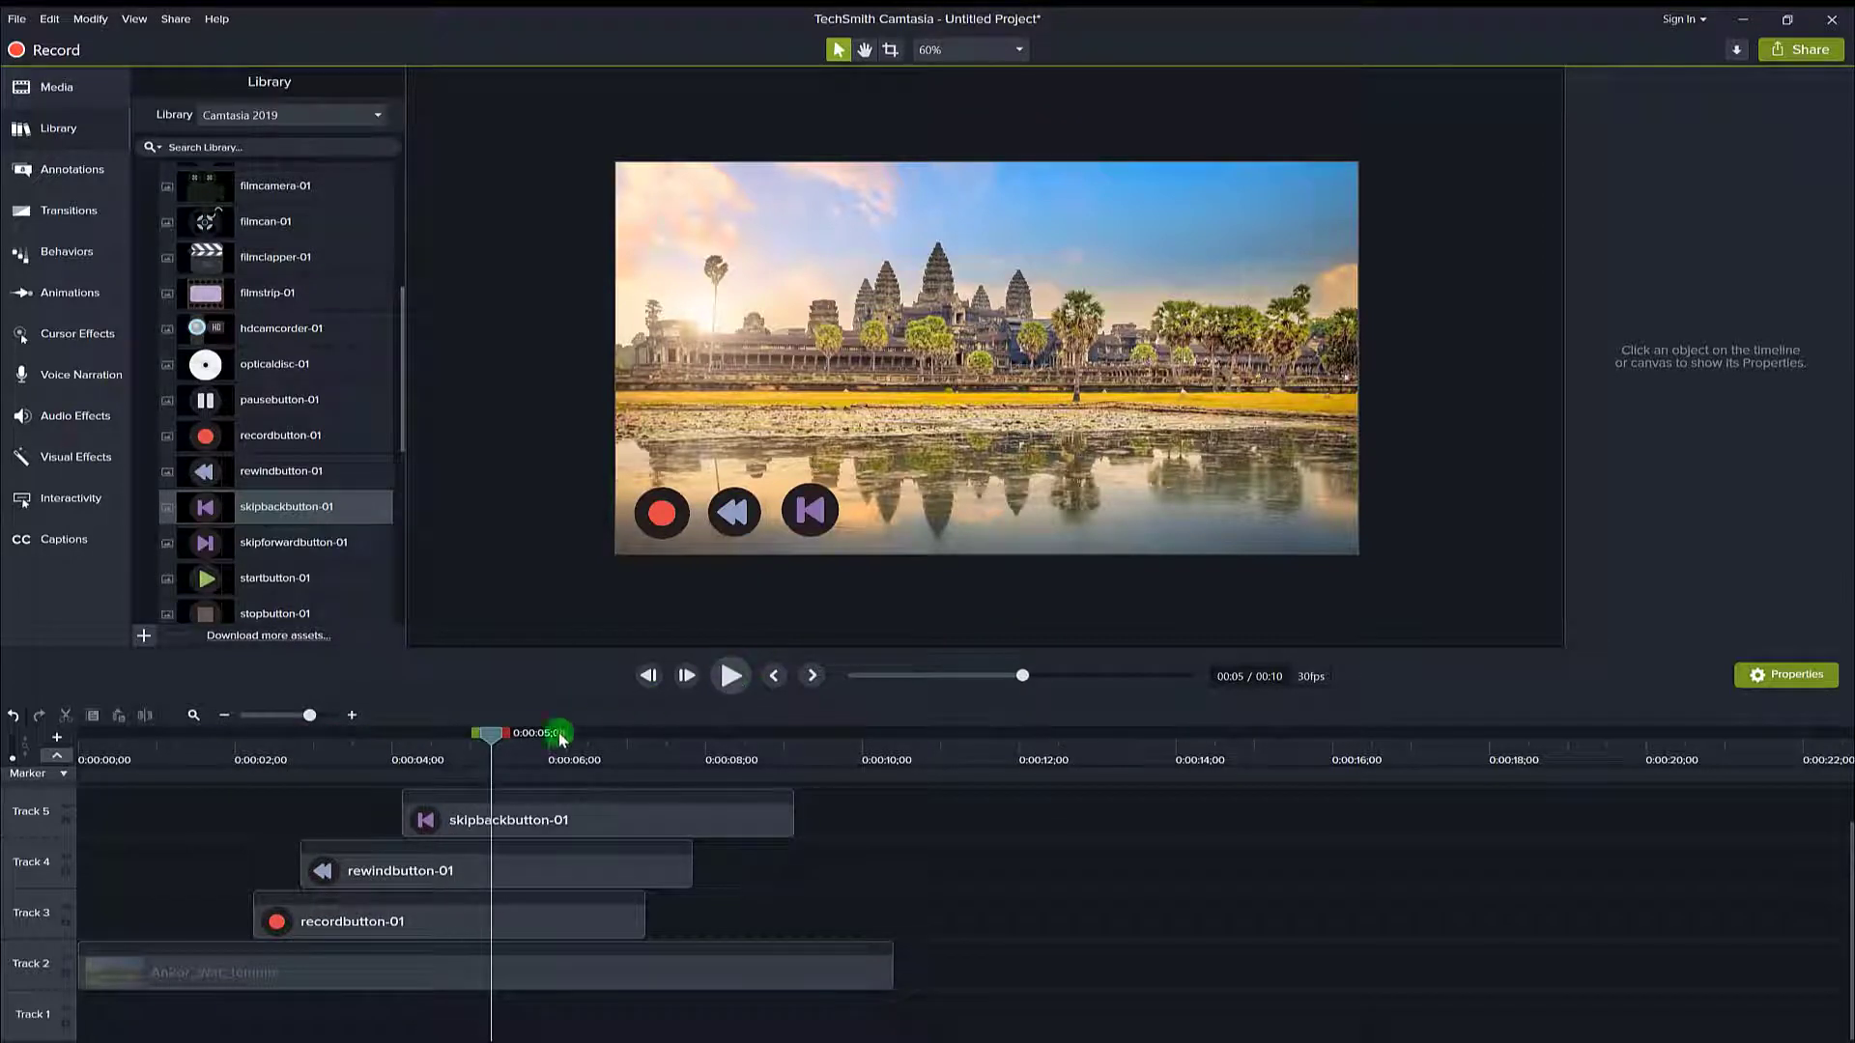
Shift the skipbackbutton-01 clip on Track 5 to start slightly before 4 seconds, and return the playhead to 0:00:01;17.
{"action": "left_click_drag", "start_coordinate": [491, 740], "coordinate": [462, 737]}
{"action": "left_click_drag", "start_coordinate": [538, 812], "coordinate": [517, 816]}
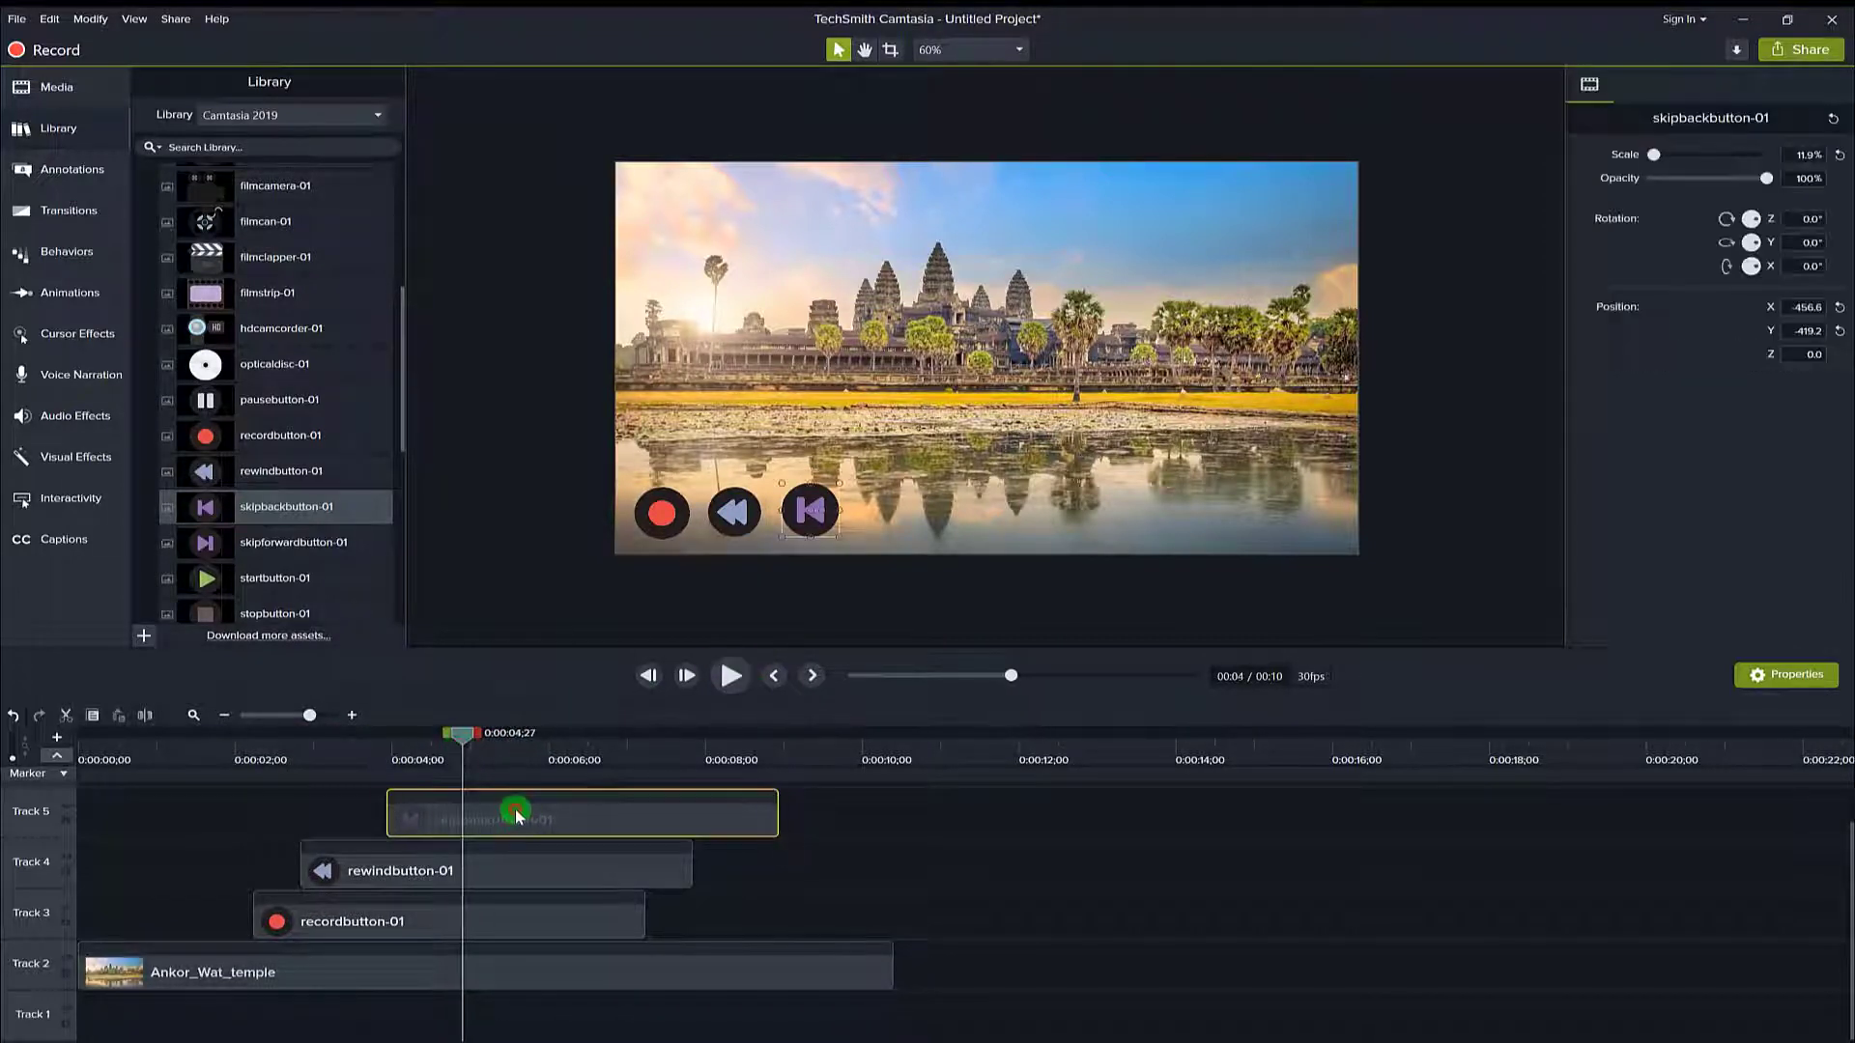
{"action": "left_click_drag", "start_coordinate": [462, 737], "coordinate": [203, 768]}
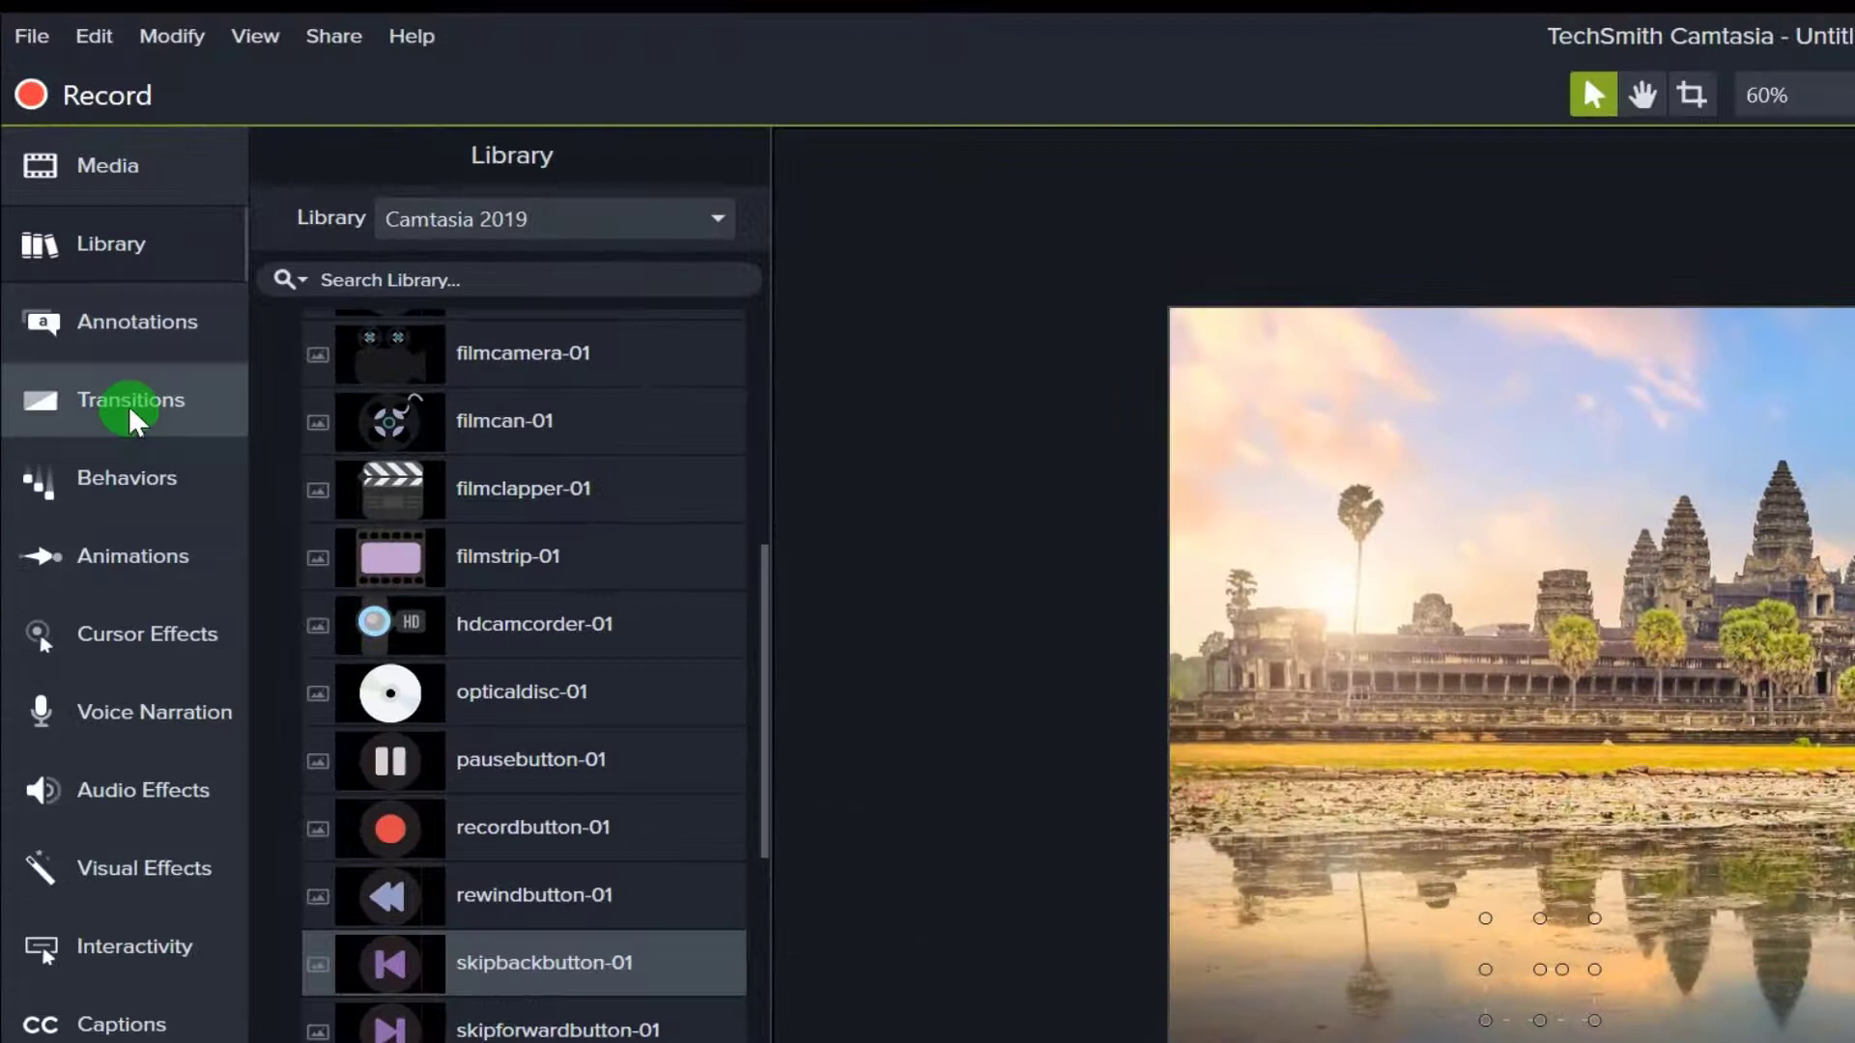
Add a Fade transition to the start of the recordbutton-01 clip on Track 3.
{"action": "left_click", "coordinate": [81, 214]}
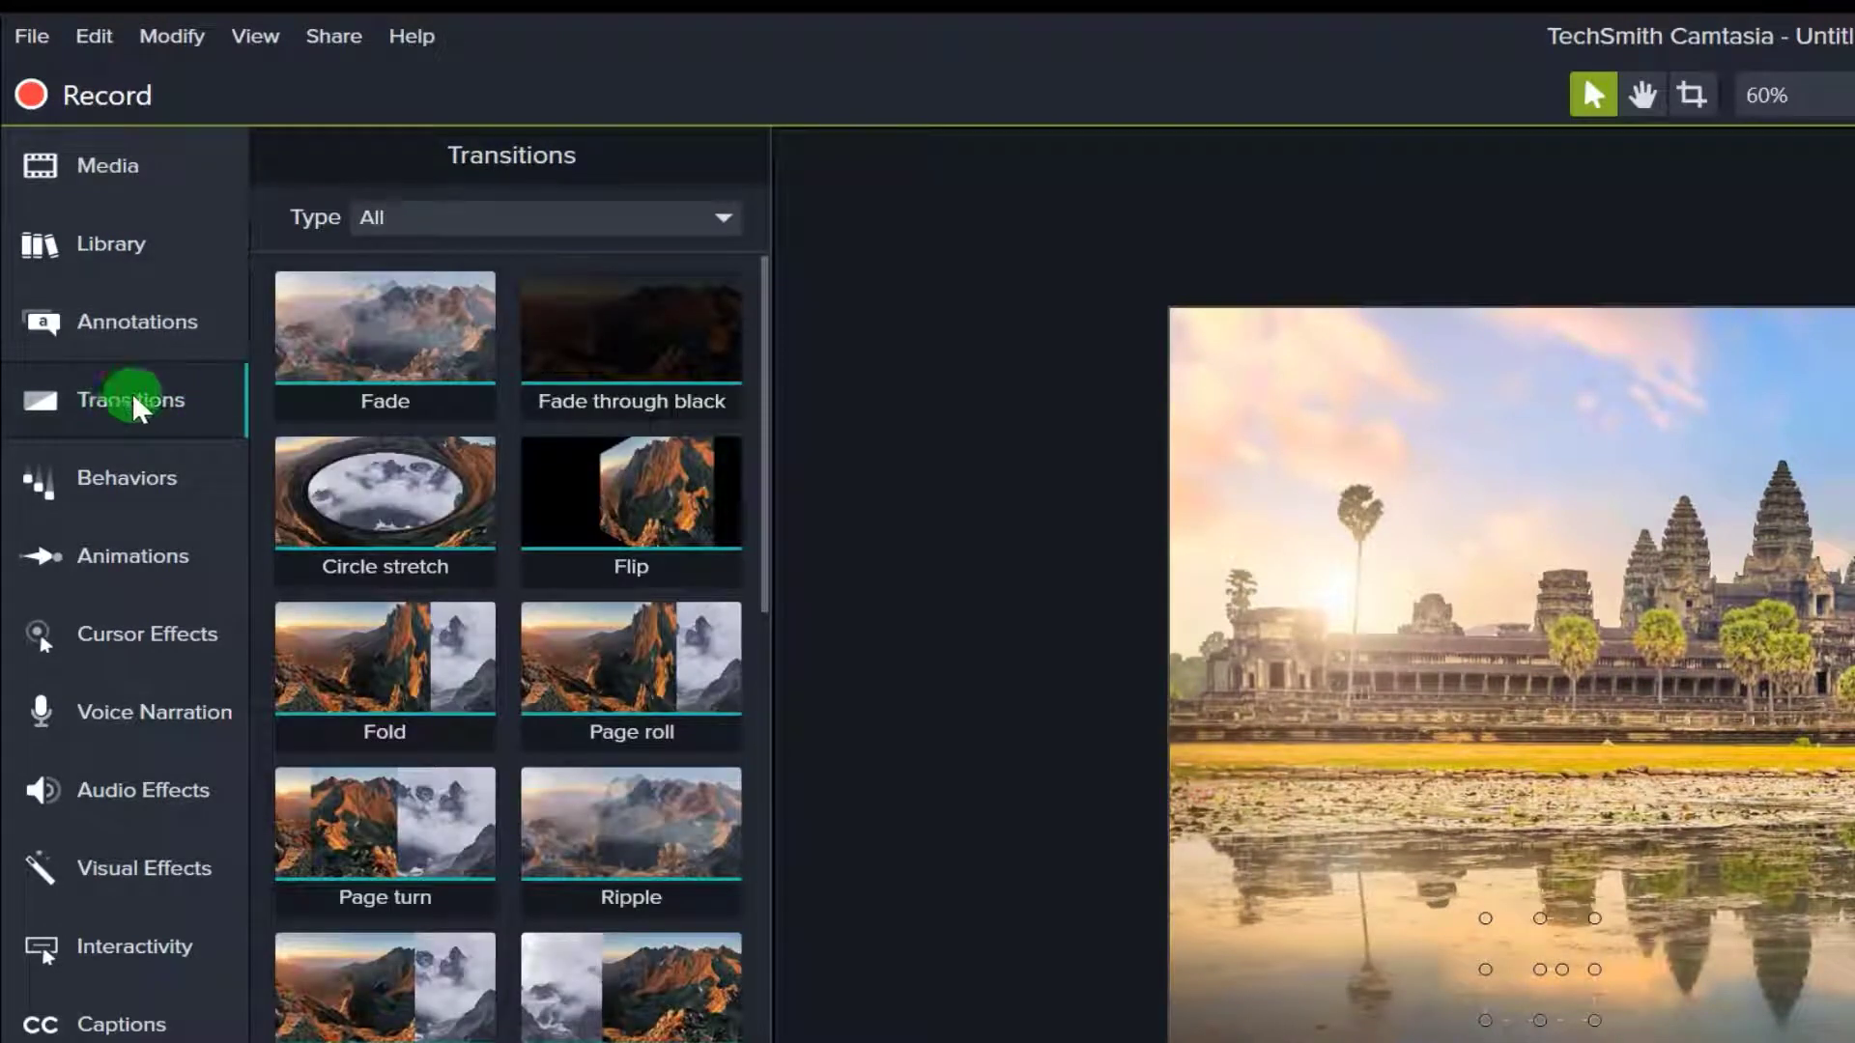
{"action": "left_click", "coordinate": [431, 322]}
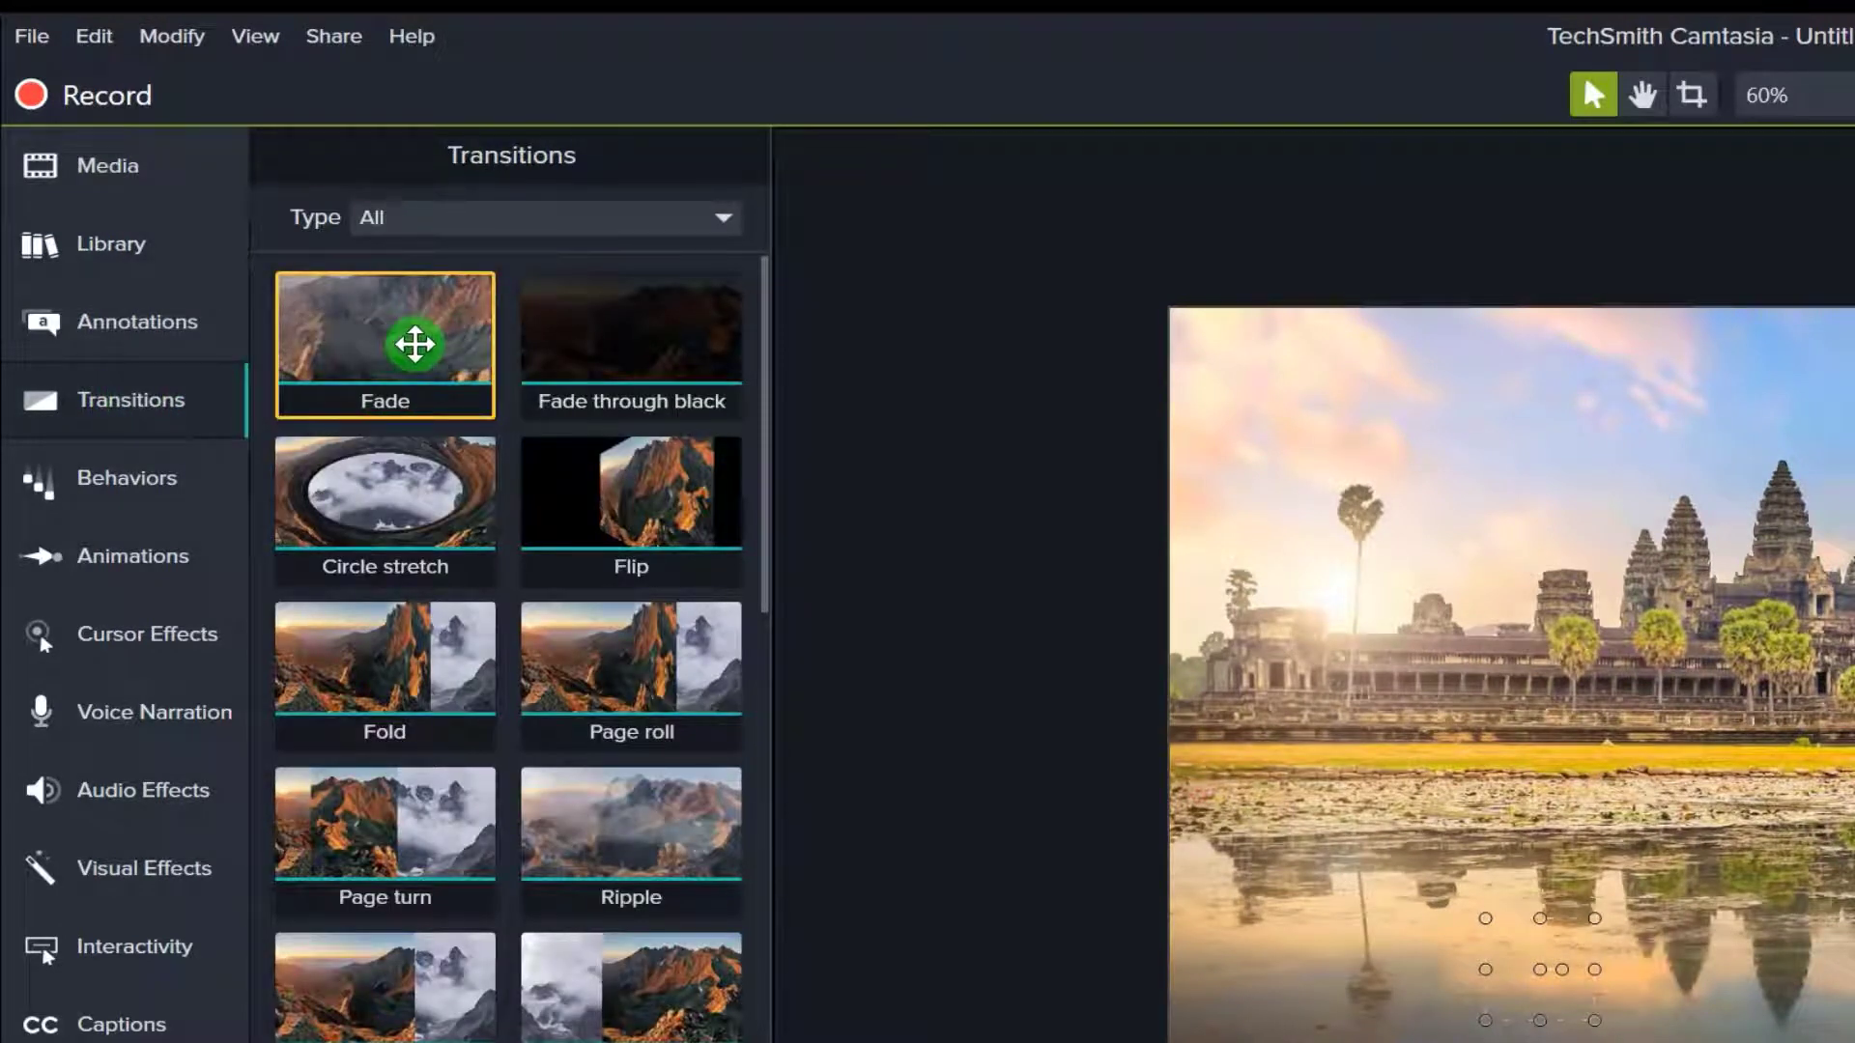
{"action": "left_click_drag", "start_coordinate": [368, 322], "coordinate": [506, 1010]}
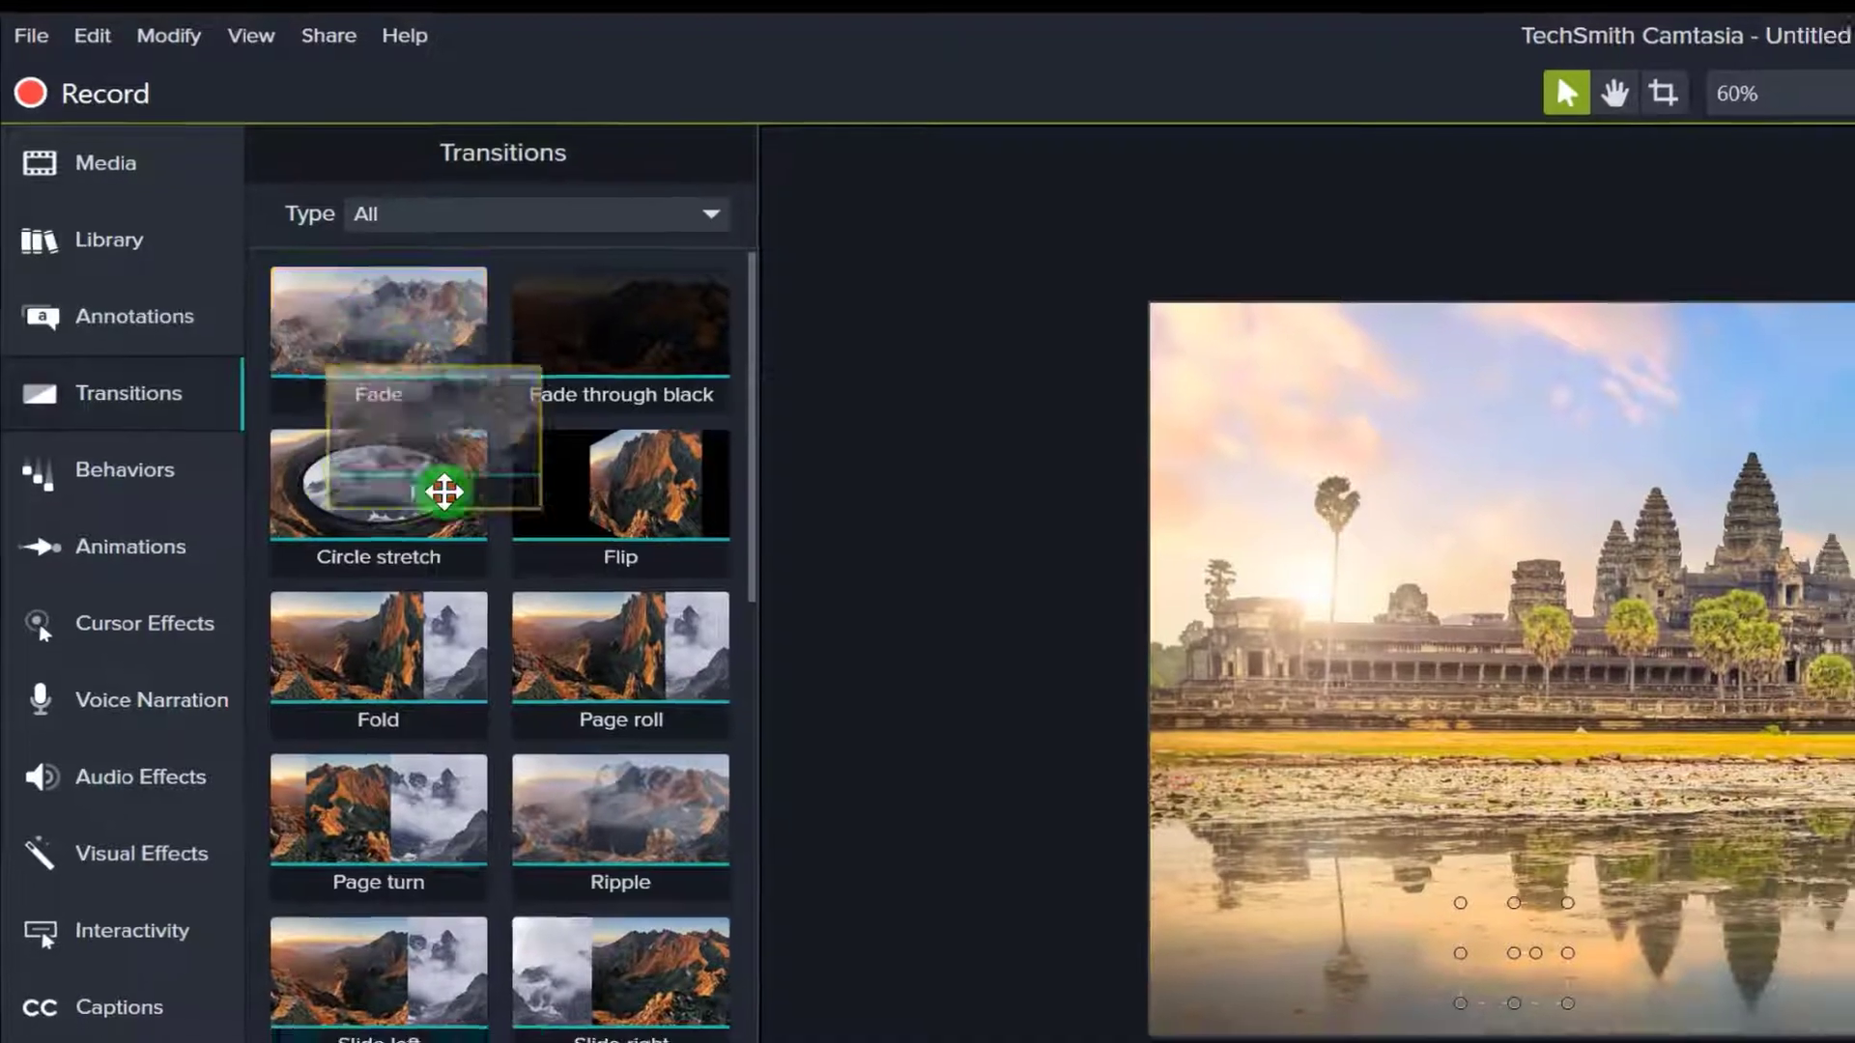
{"action": "left_click_drag", "start_coordinate": [331, 667], "coordinate": [529, 831]}
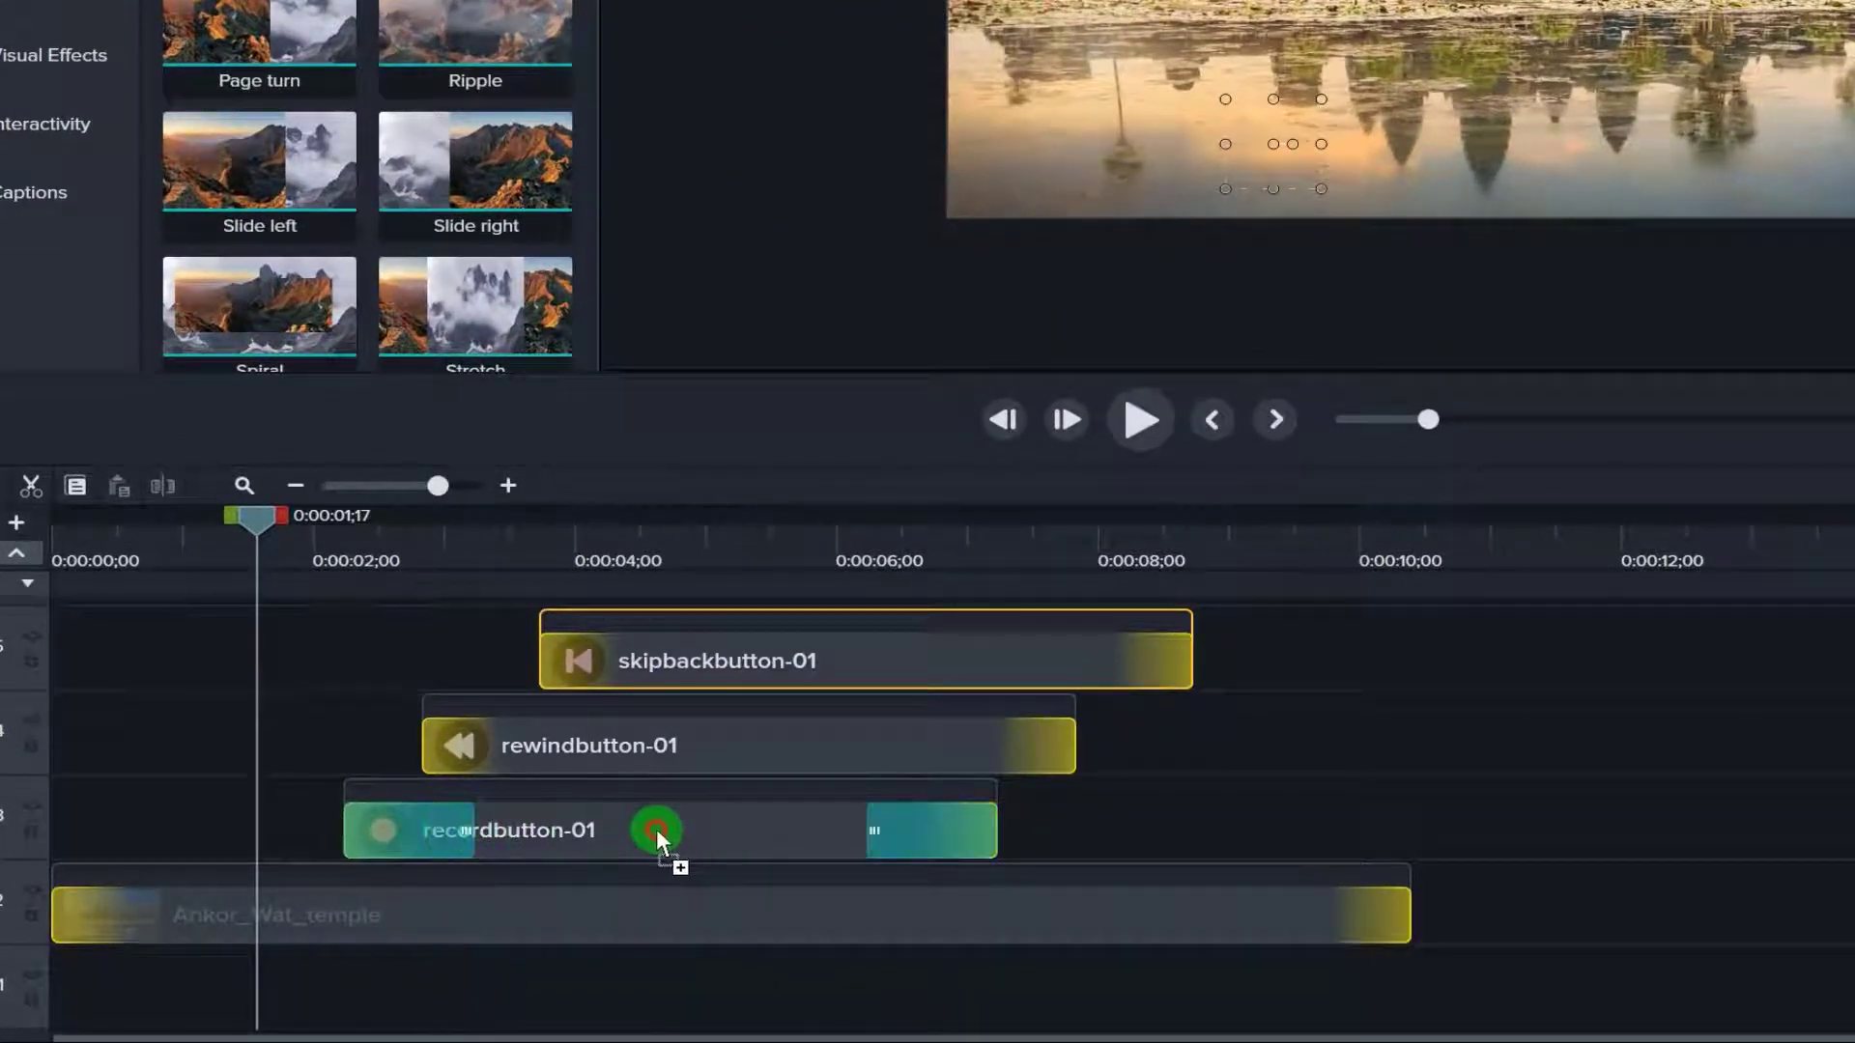
{"action": "left_click_drag", "start_coordinate": [687, 838], "coordinate": [599, 827]}
{"action": "left_click_drag", "start_coordinate": [662, 823], "coordinate": [377, 843]}
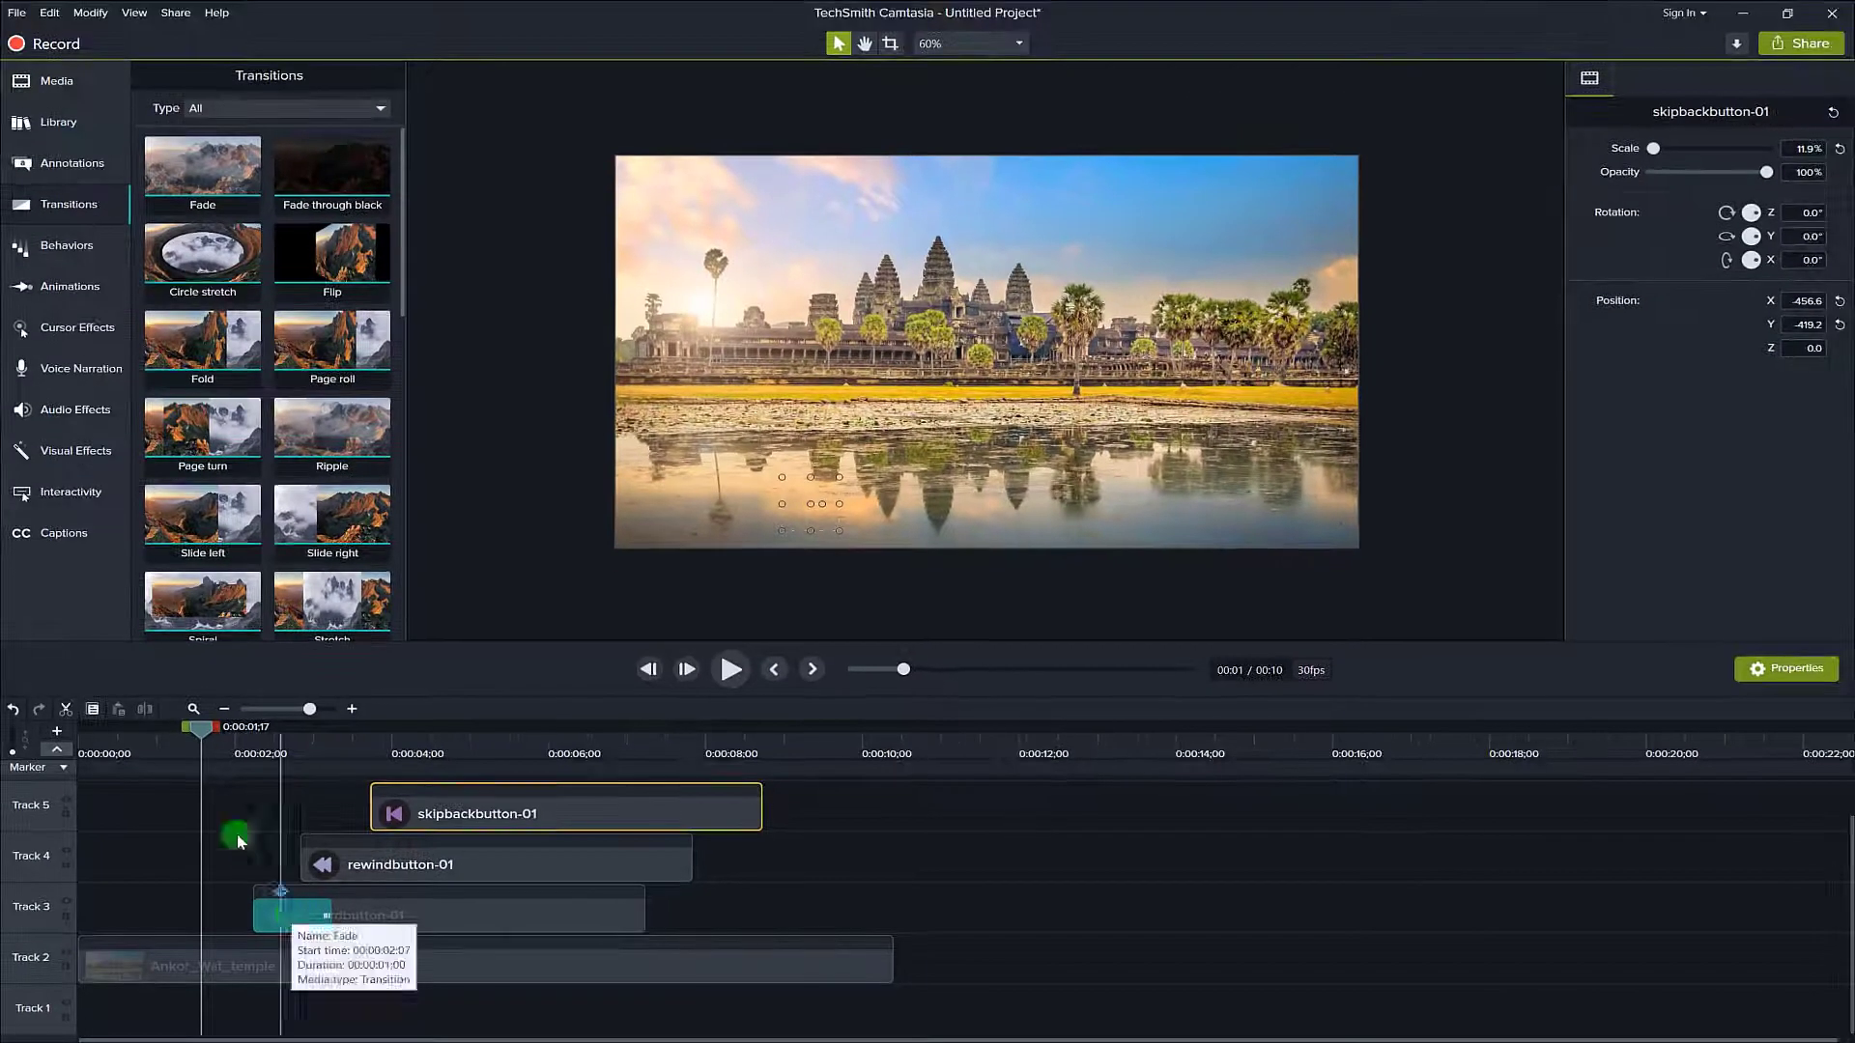
Play back the record button's Fade transition and return the playhead to 0:00:01;26.
{"action": "left_click", "coordinate": [729, 671]}
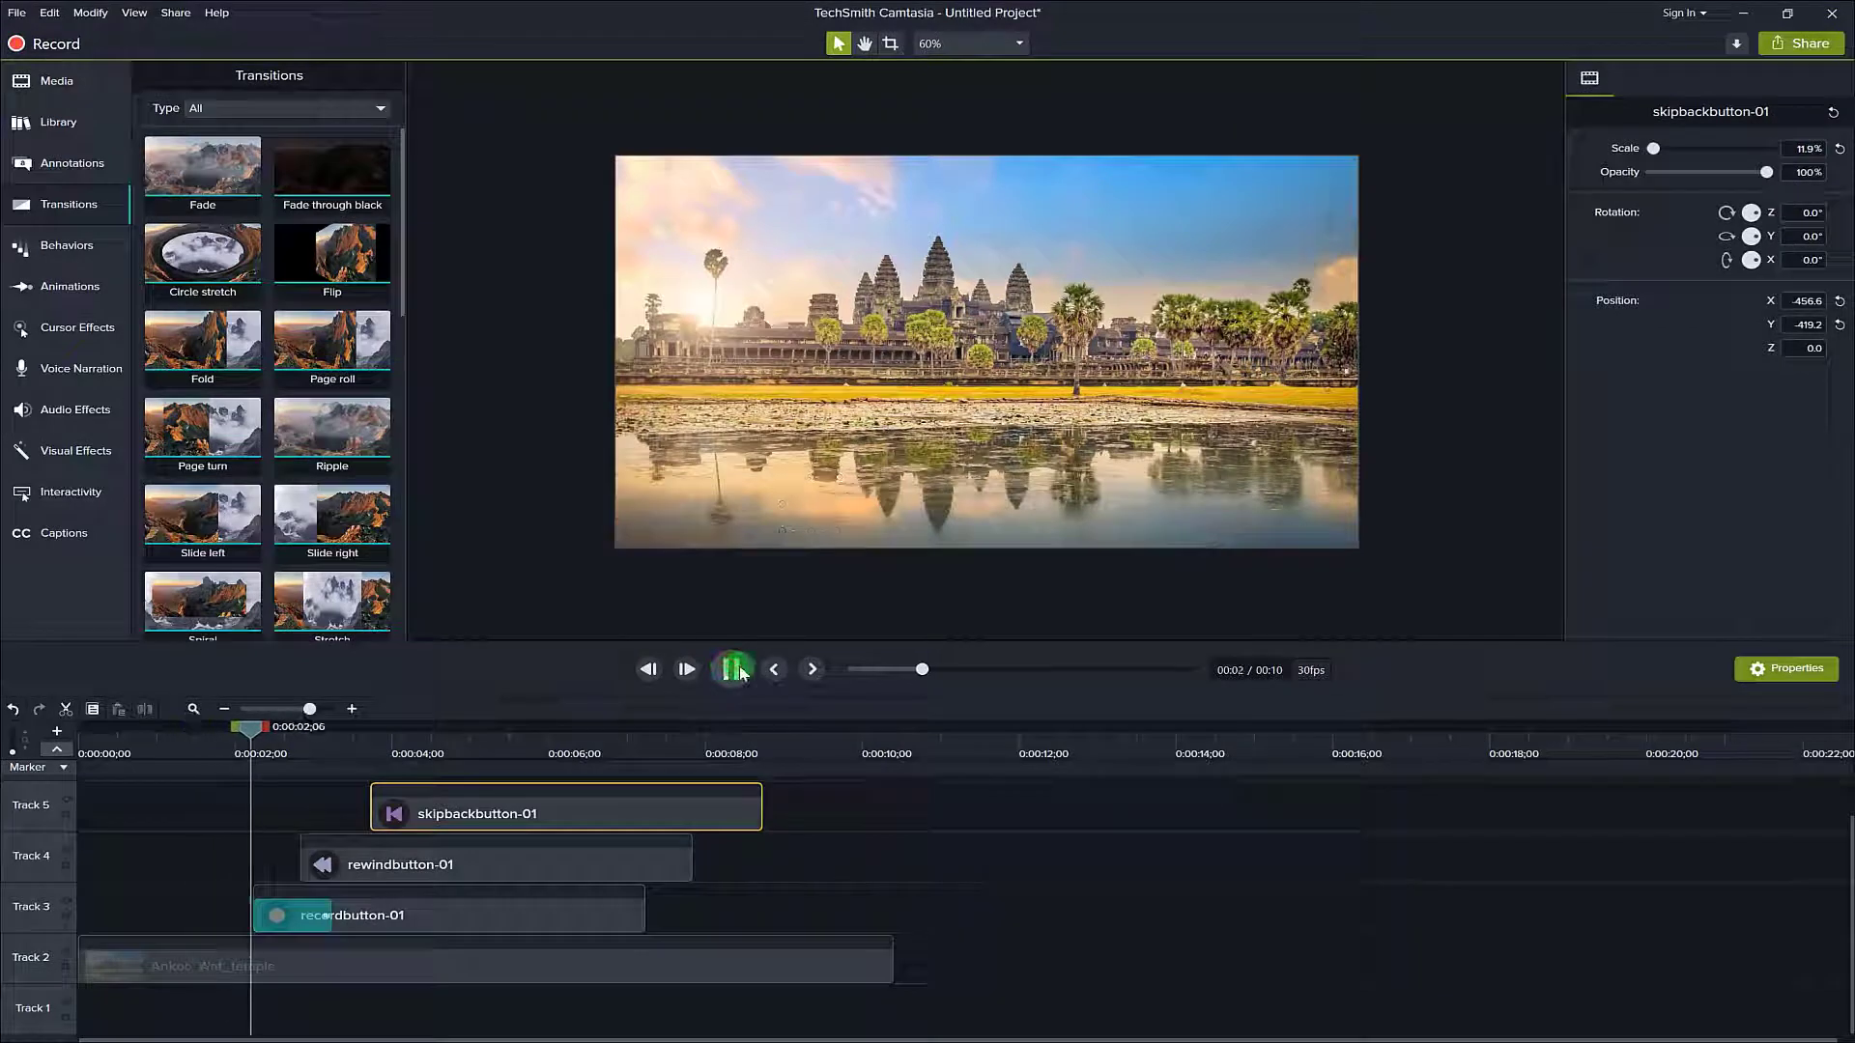
{"action": "left_click", "coordinate": [405, 828]}
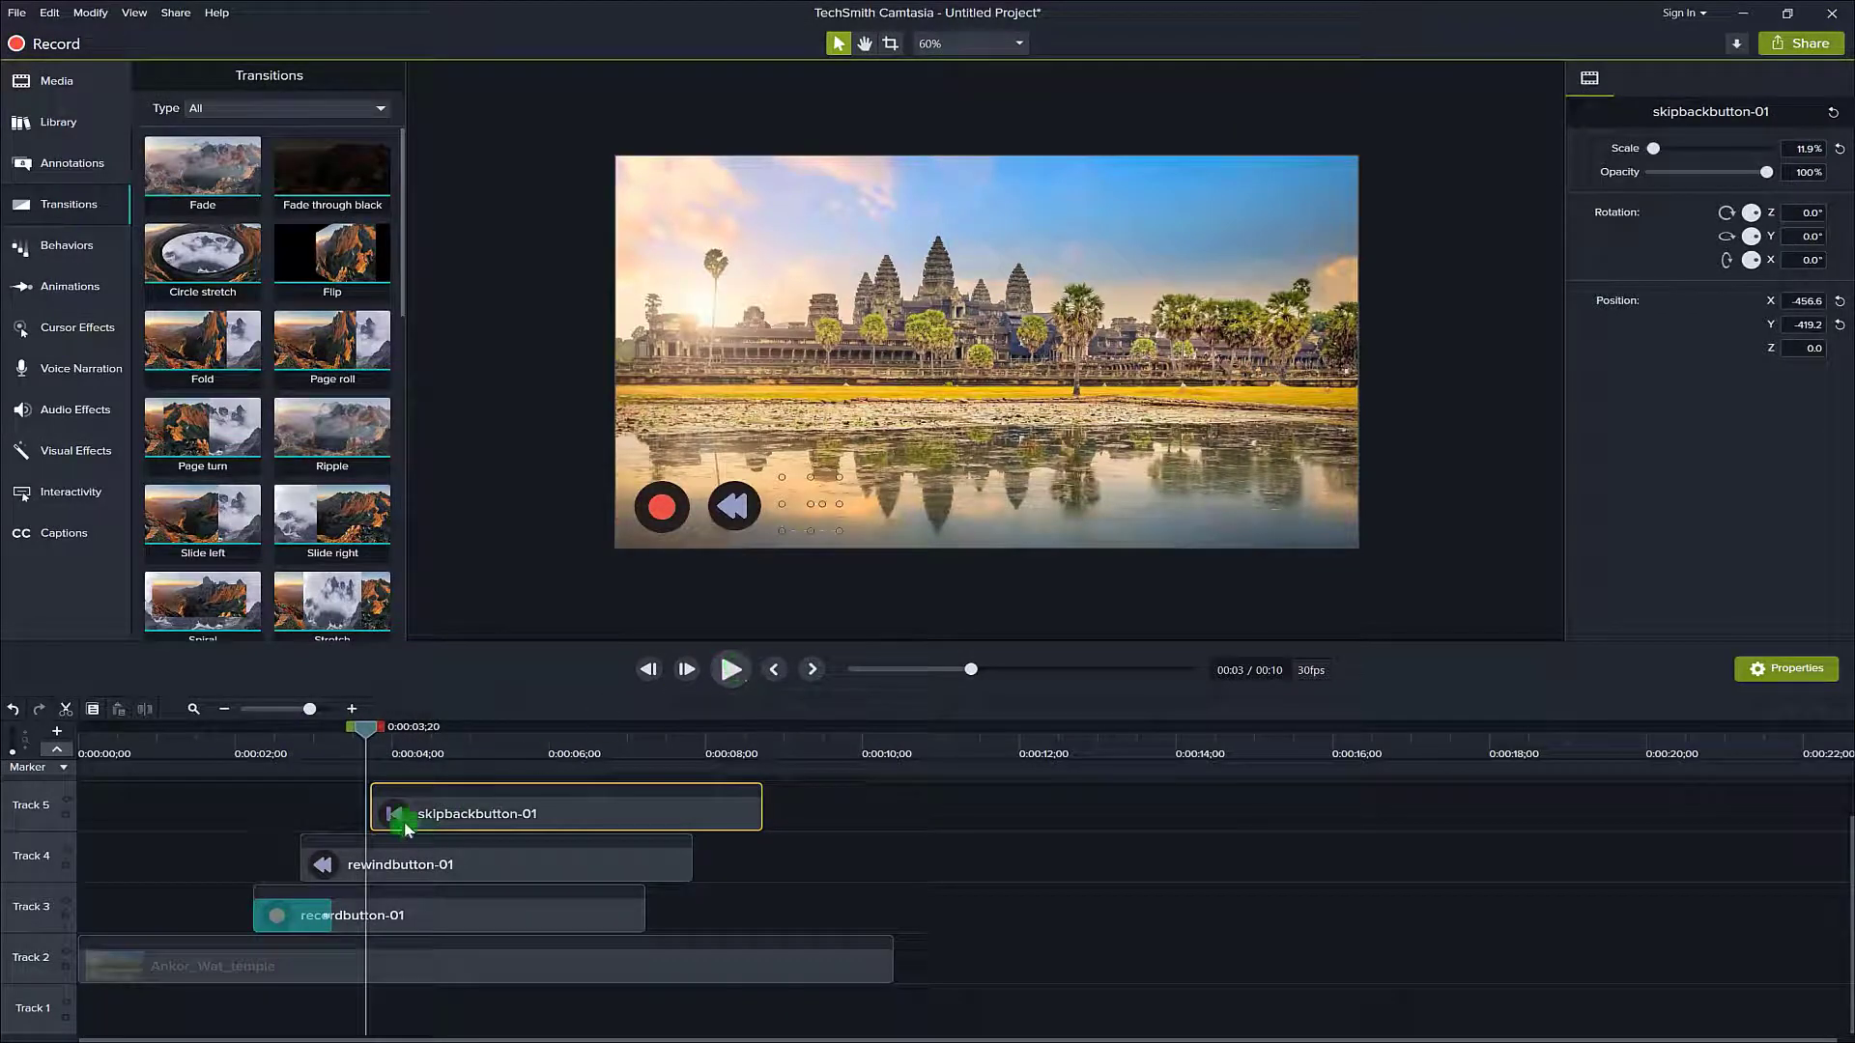
{"action": "left_click_drag", "start_coordinate": [367, 740], "coordinate": [228, 771]}
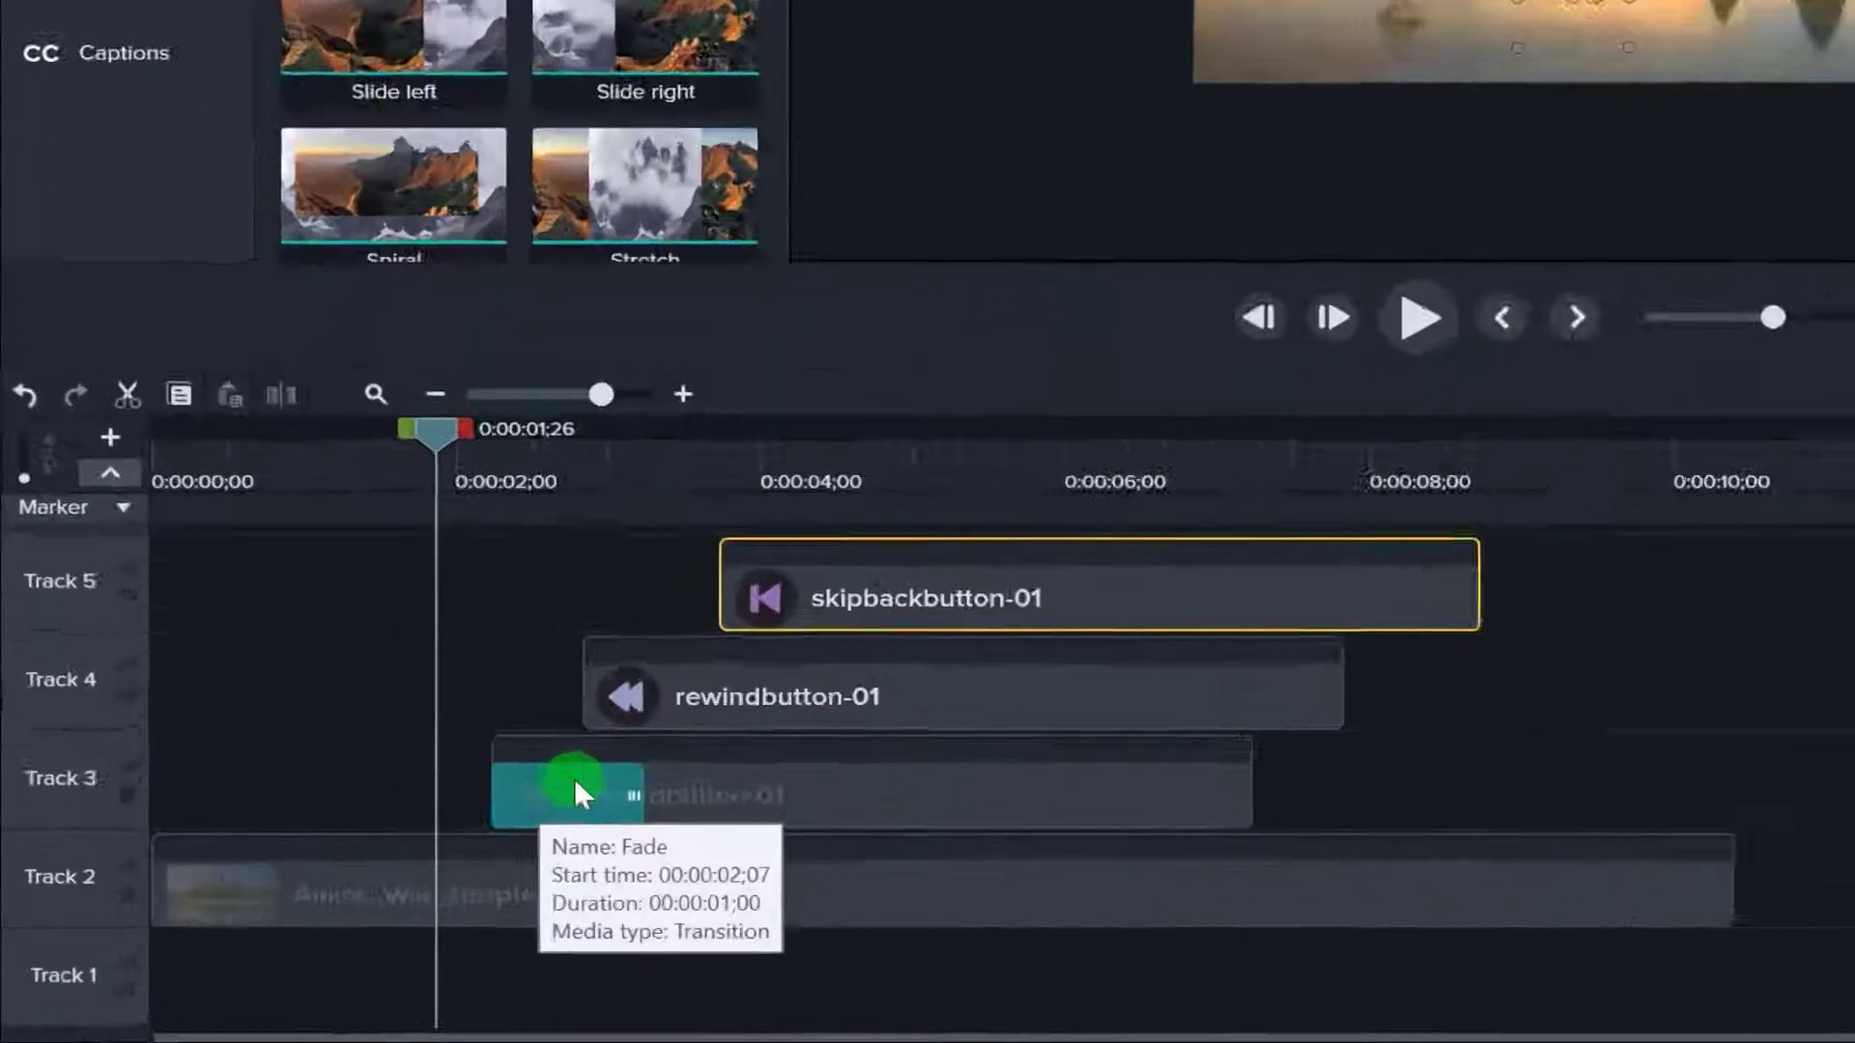
Delete the Fade transition from the start of the recordbutton-01 clip.
{"action": "left_click", "coordinate": [297, 915]}
{"action": "right_click", "coordinate": [296, 915]}
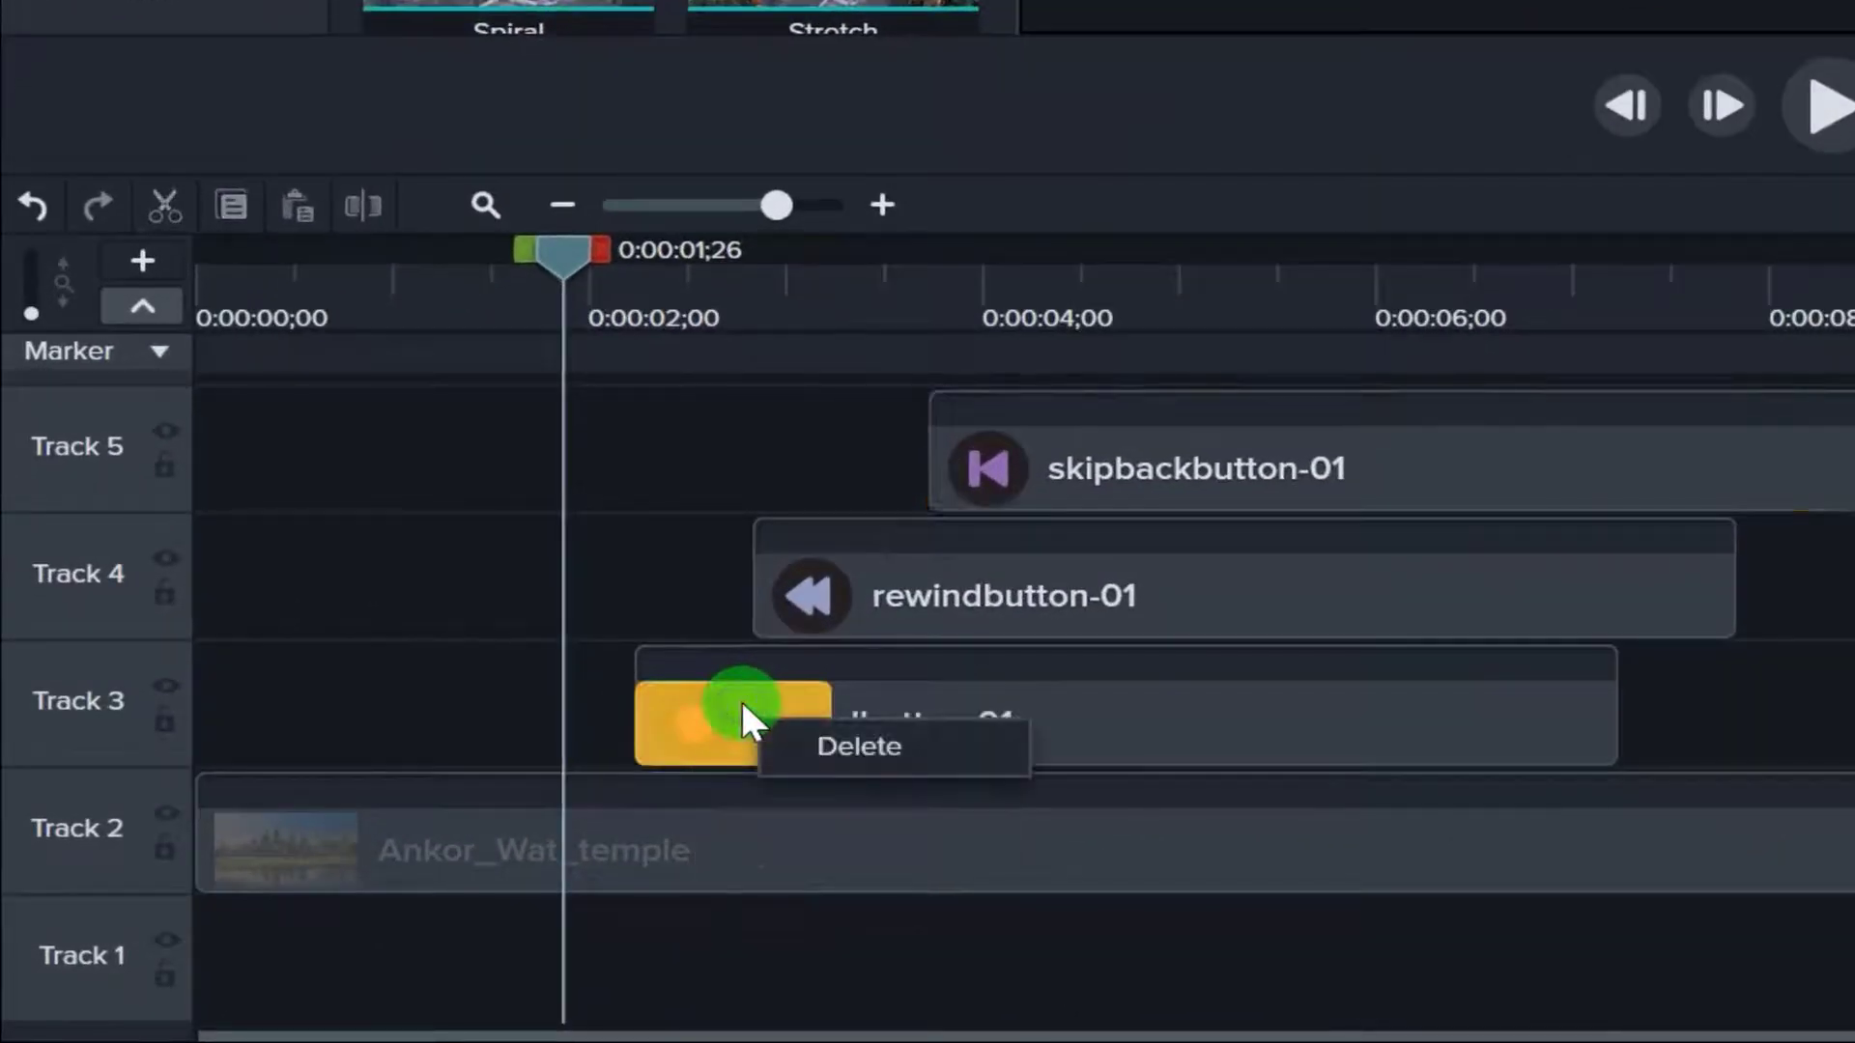
{"action": "left_click", "coordinate": [855, 749]}
{"action": "left_click", "coordinate": [773, 570]}
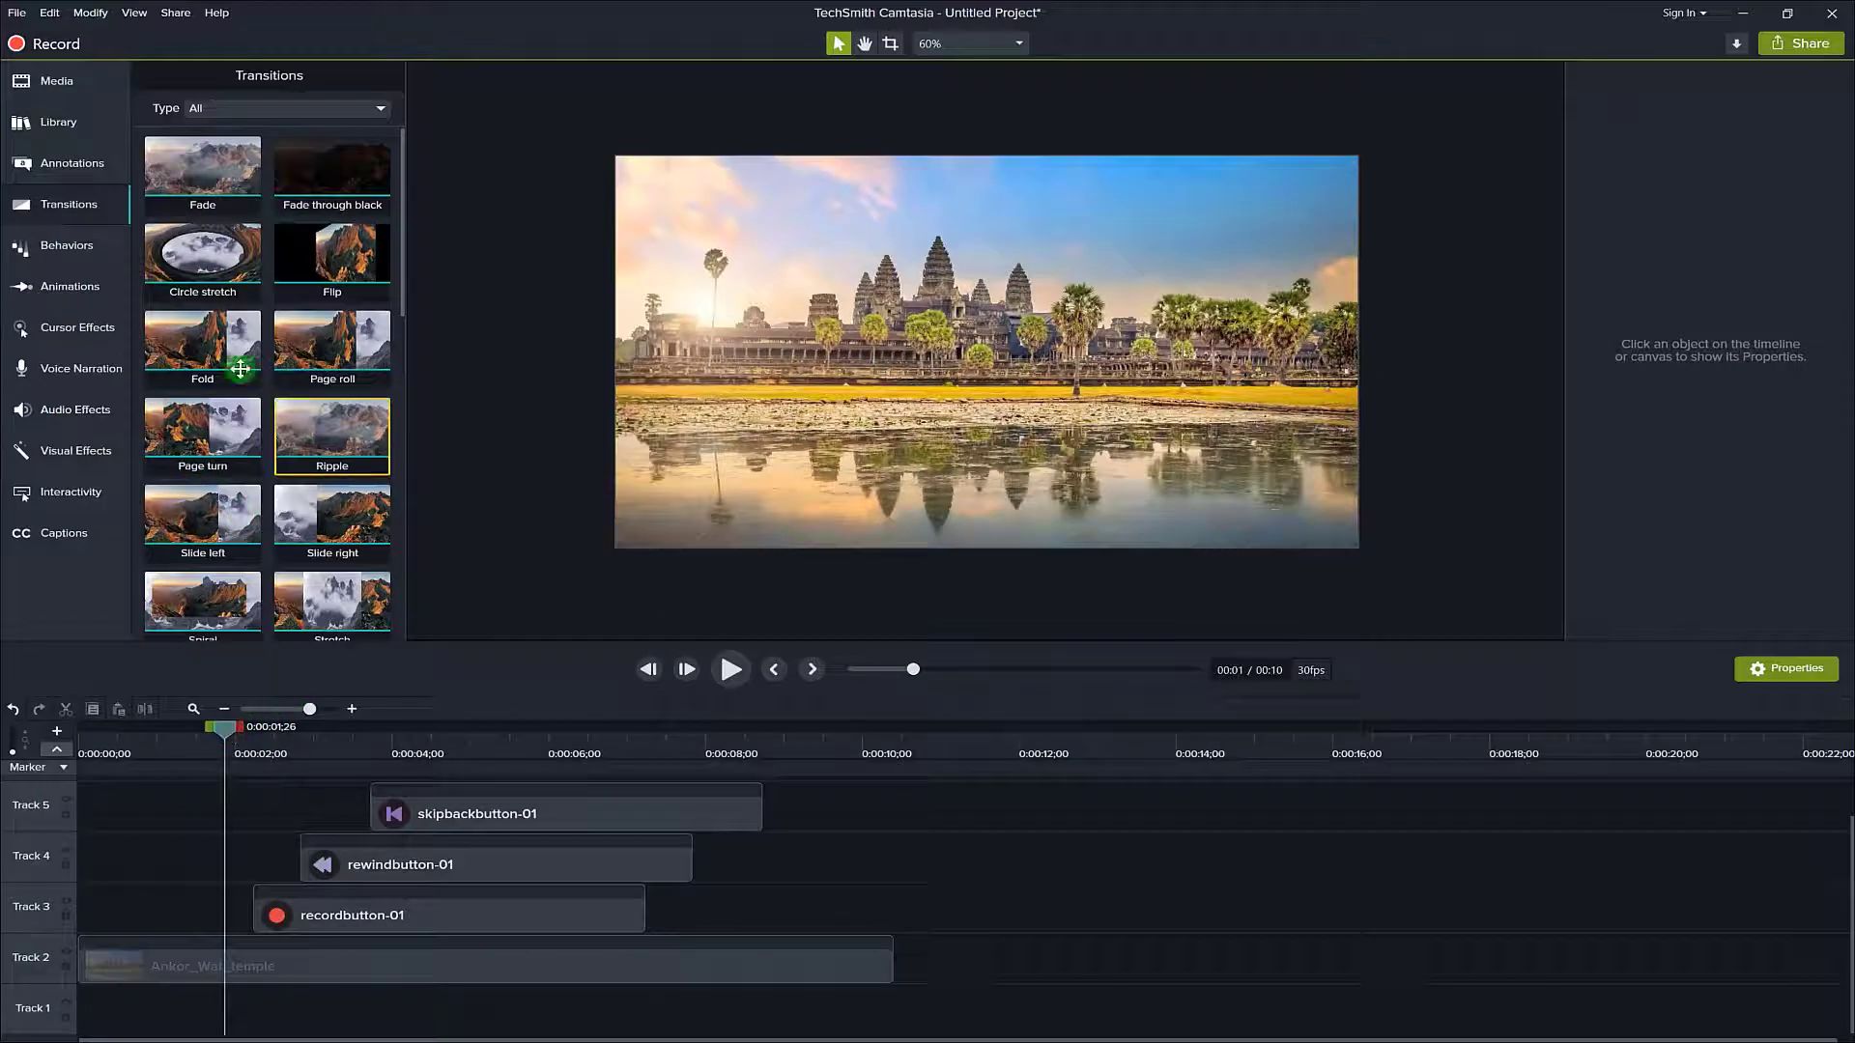
Add a Flip transition to the start of the recordbutton-01 clip on Track 3 and preview it.
{"action": "left_click", "coordinate": [242, 427]}
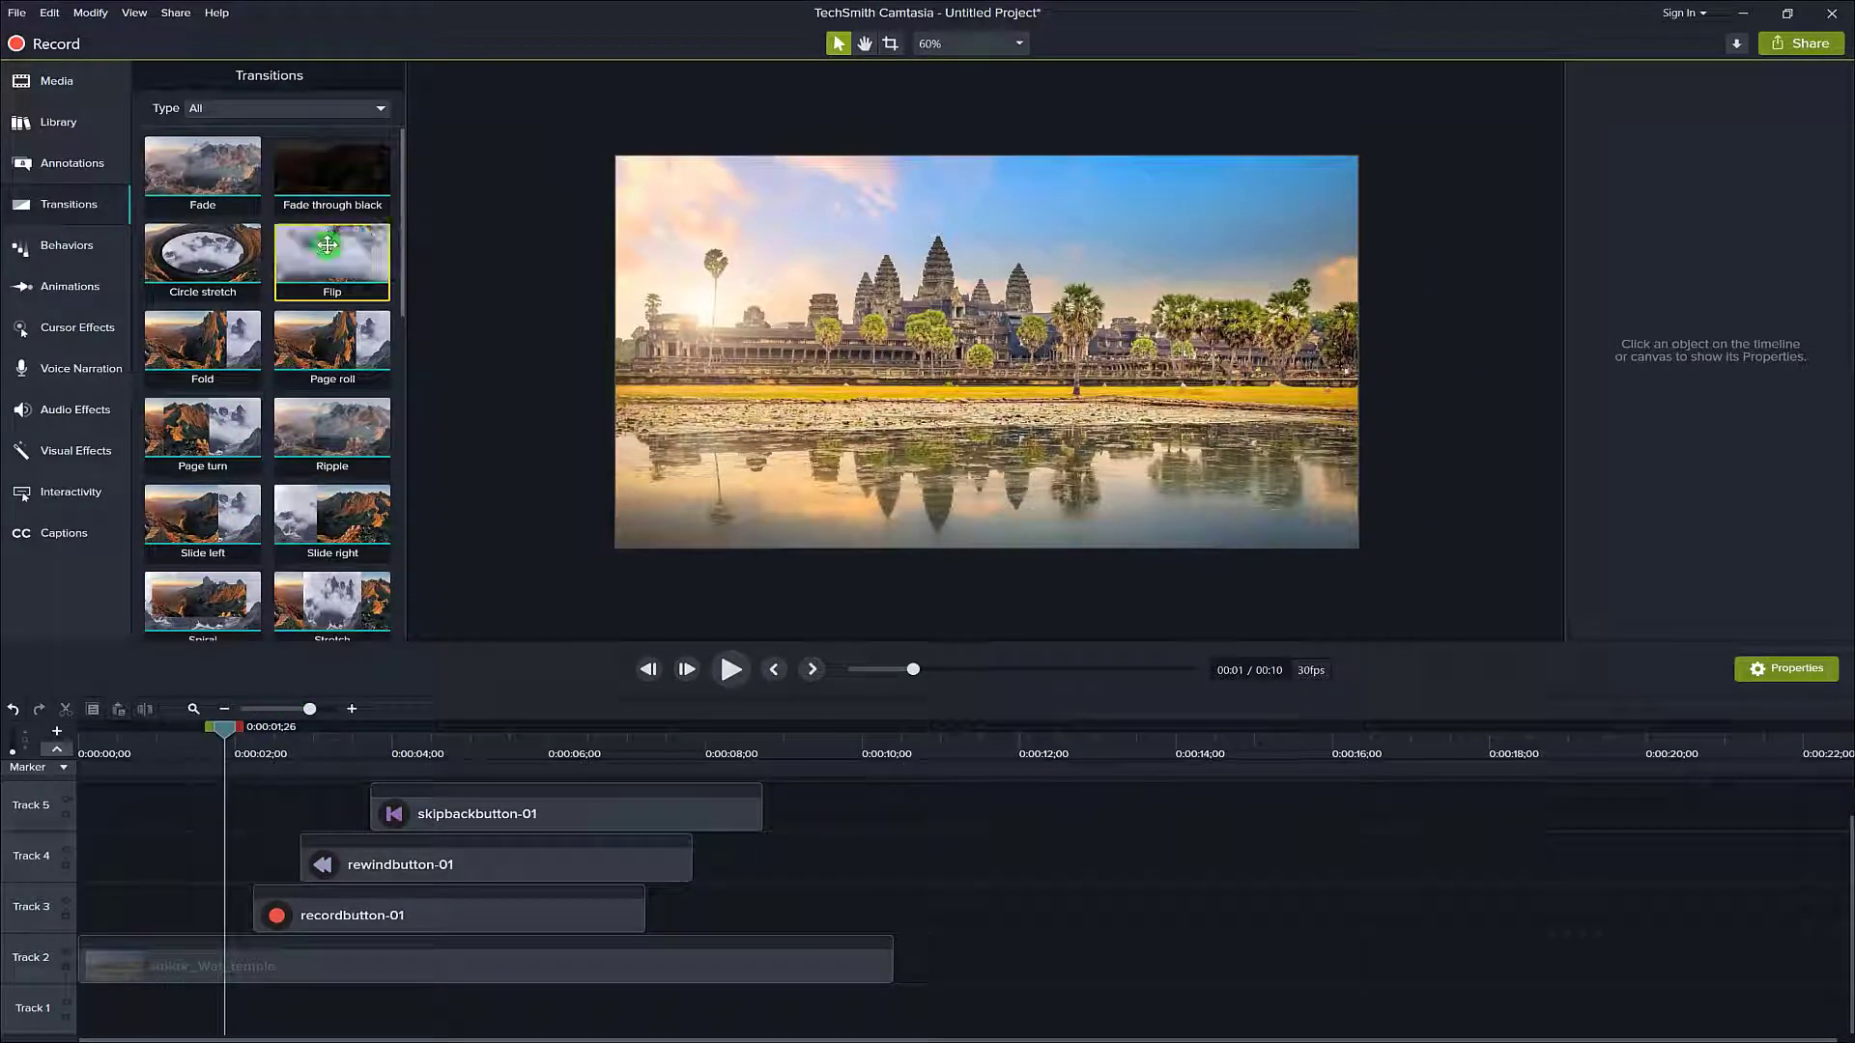
{"action": "left_click_drag", "start_coordinate": [332, 246], "coordinate": [285, 918]}
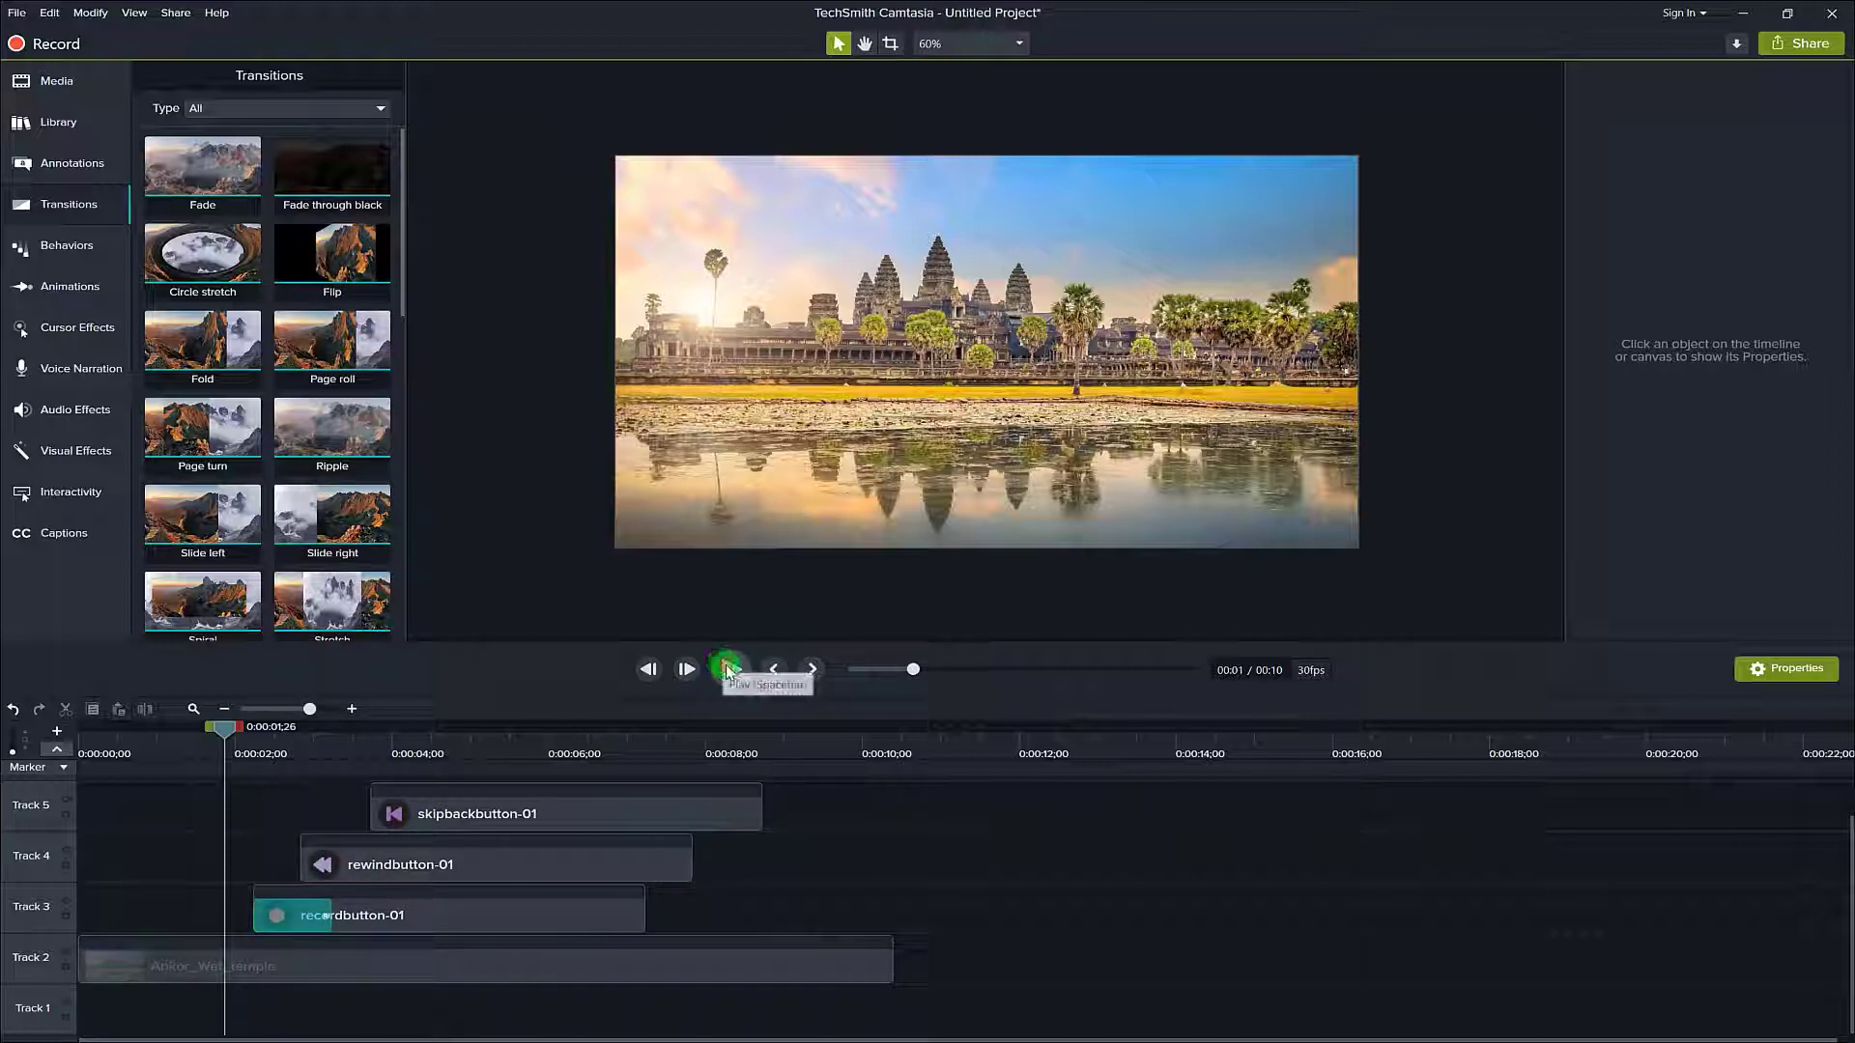
{"action": "left_click", "coordinate": [728, 670]}
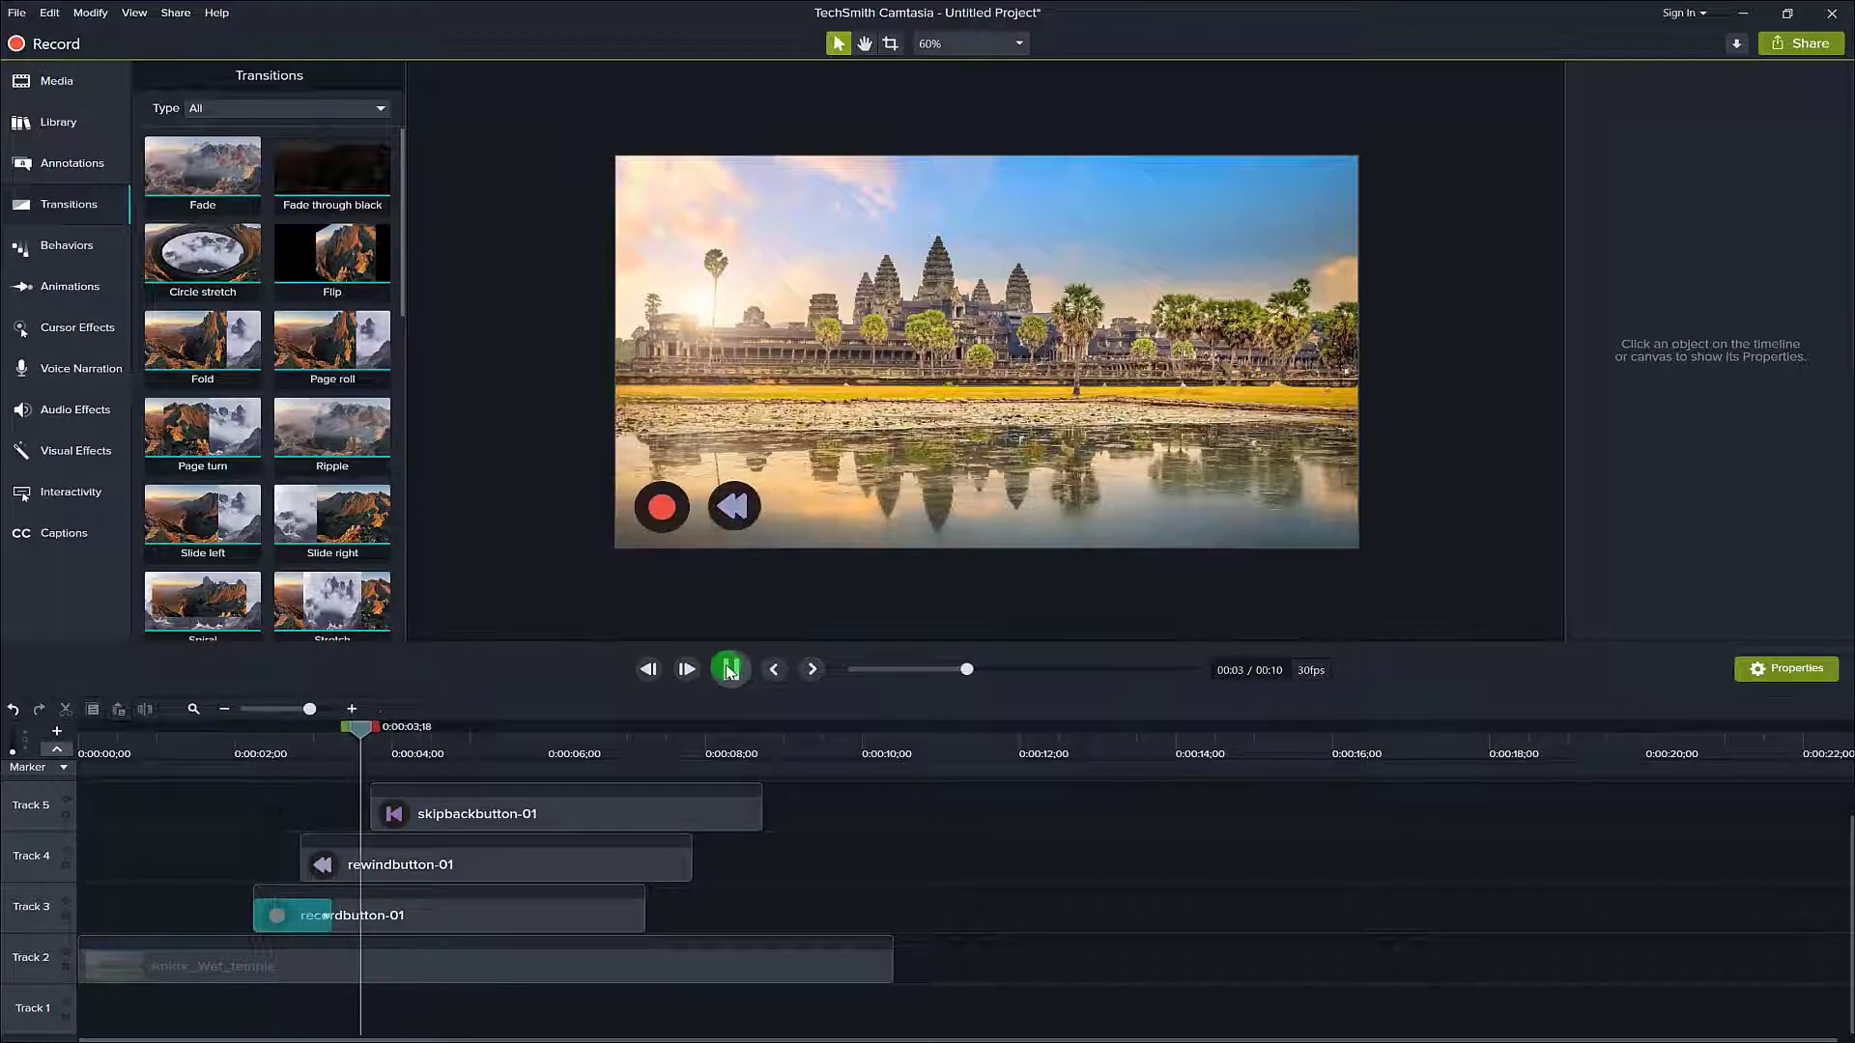
{"action": "left_click", "coordinate": [729, 670]}
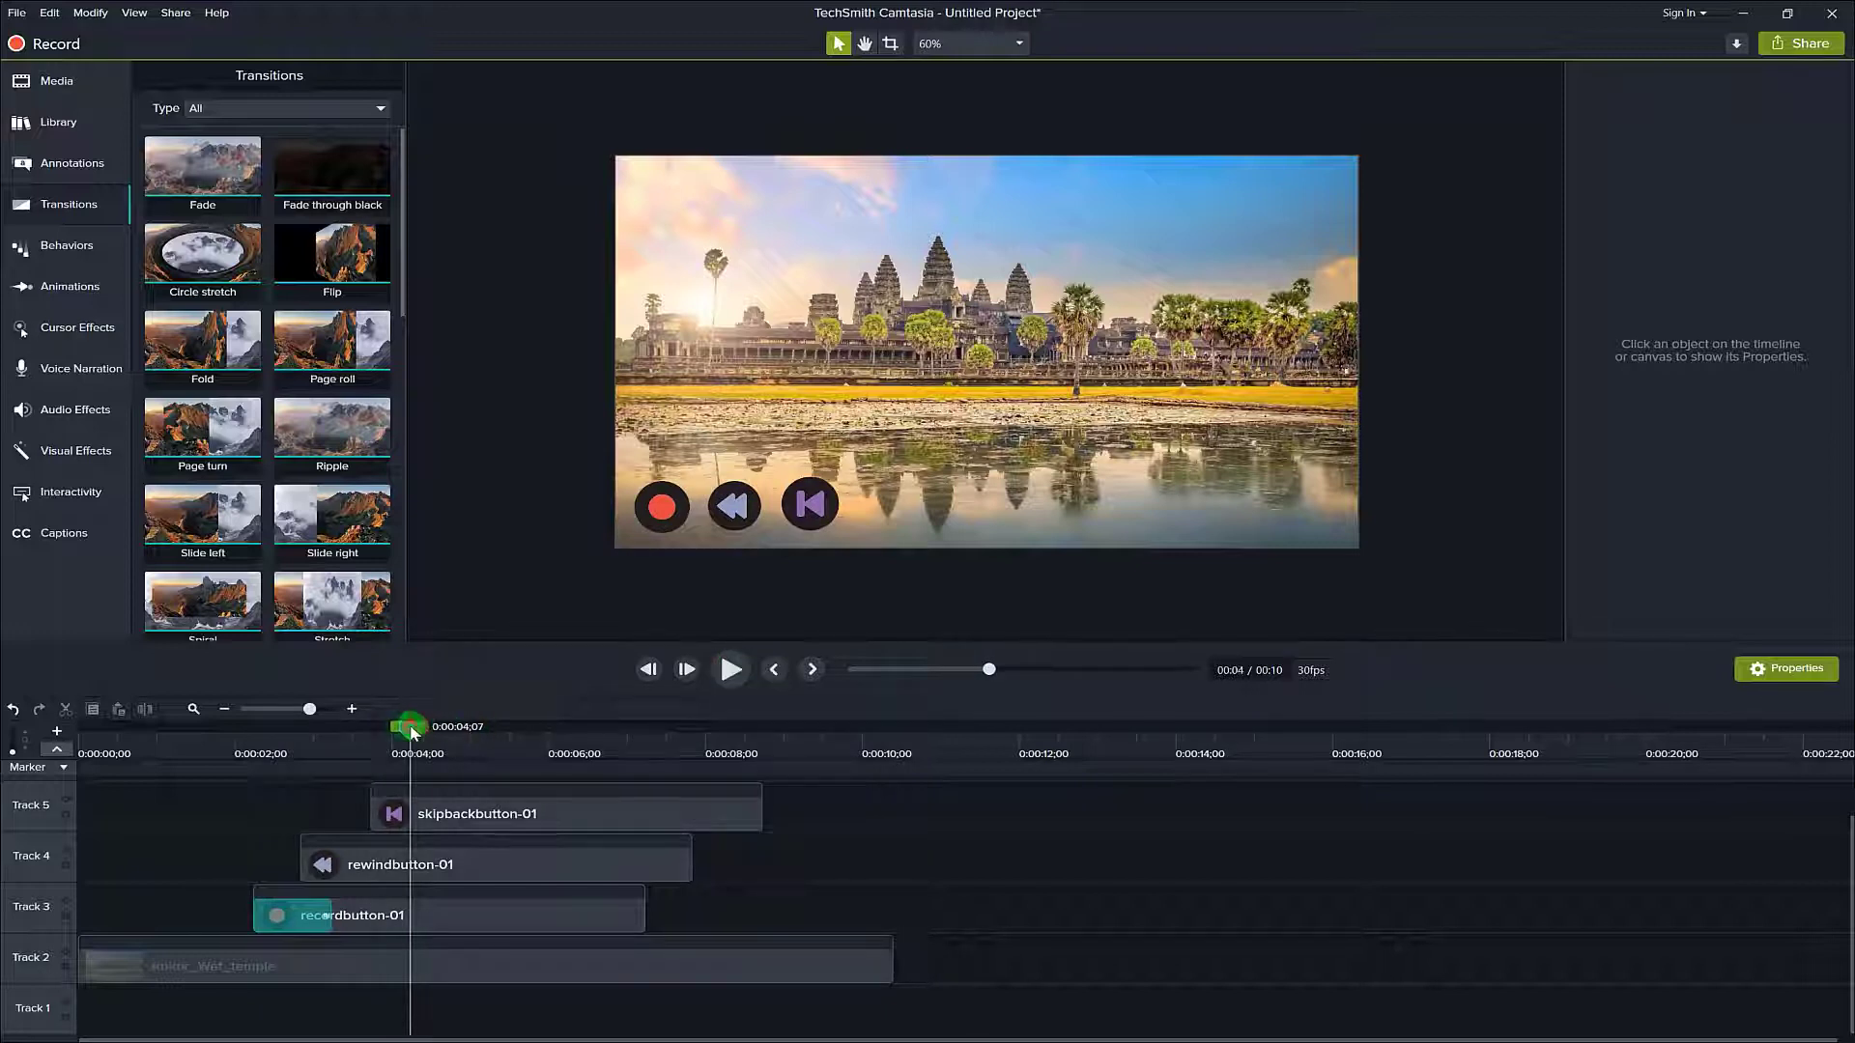
Return the playhead to 0:00:02;01 and remove the Flip transition from the recordbutton-01 clip.
{"action": "left_click_drag", "start_coordinate": [411, 731], "coordinate": [237, 732]}
{"action": "left_click", "coordinate": [292, 913]}
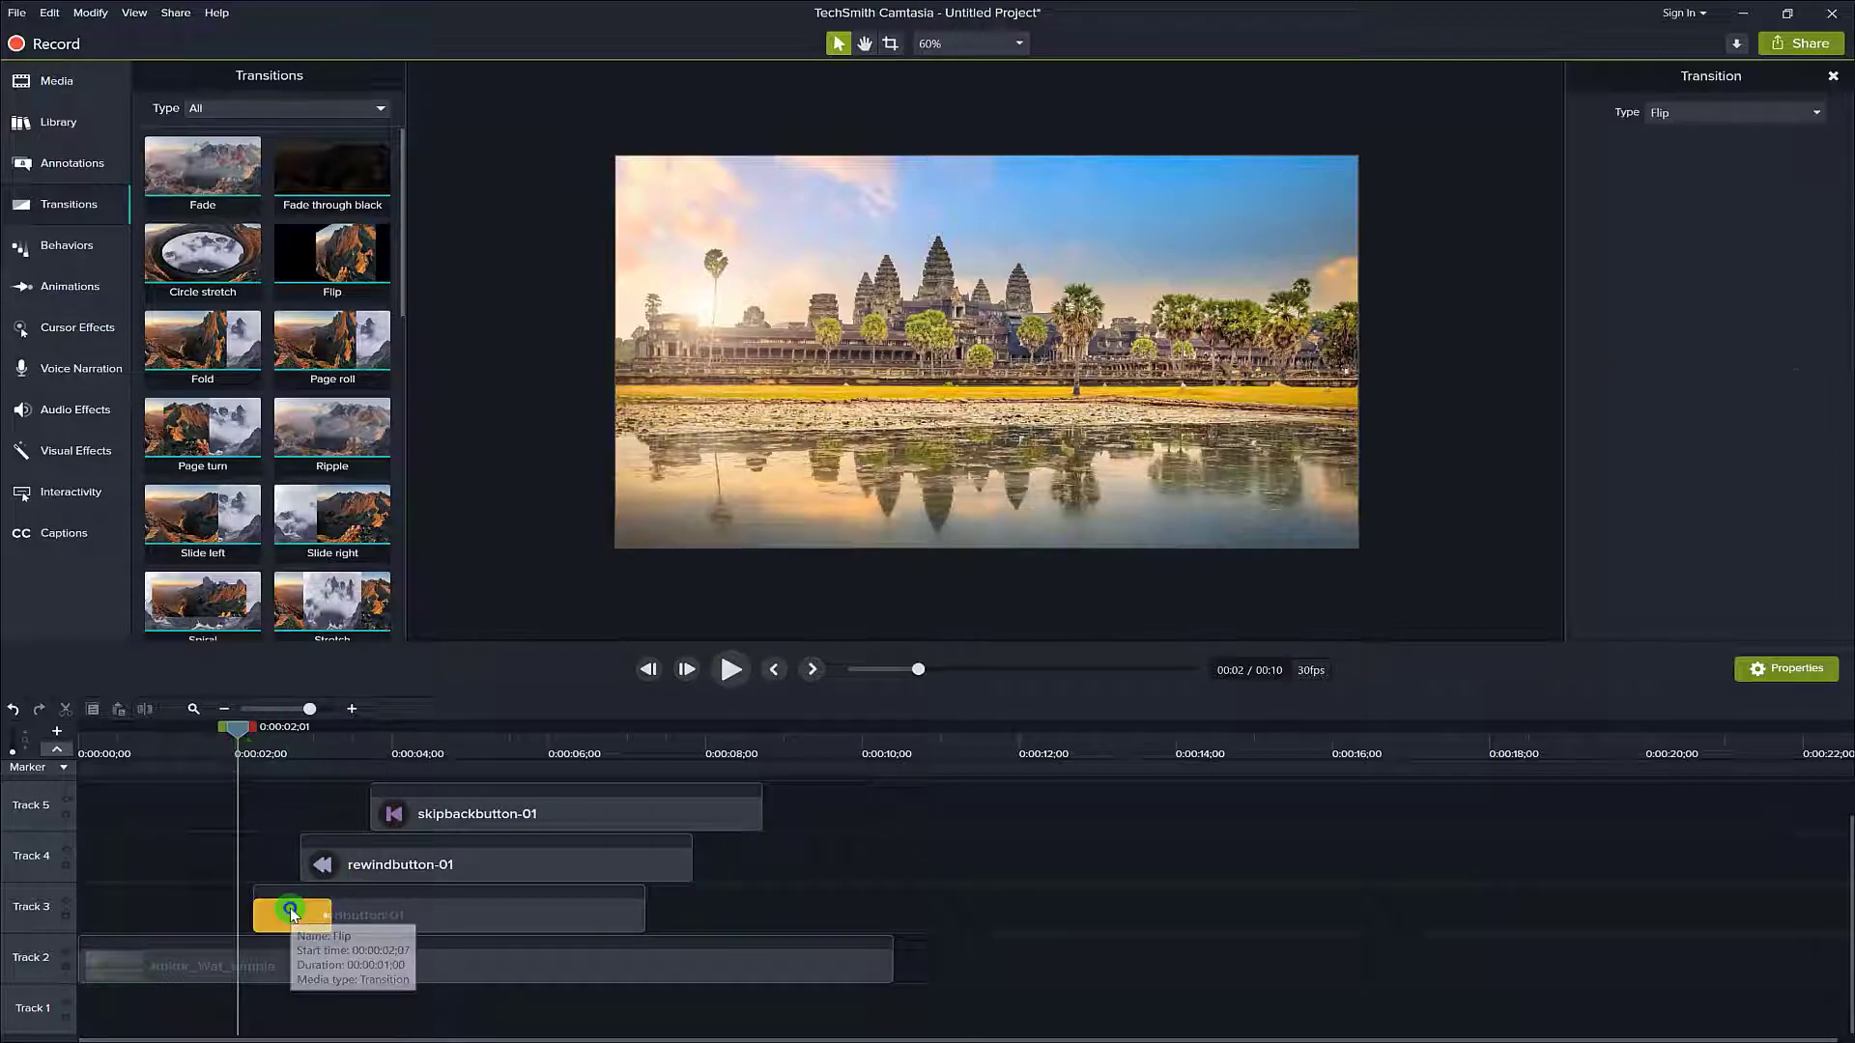
{"action": "left_click_drag", "start_coordinate": [292, 913], "coordinate": [333, 926]}
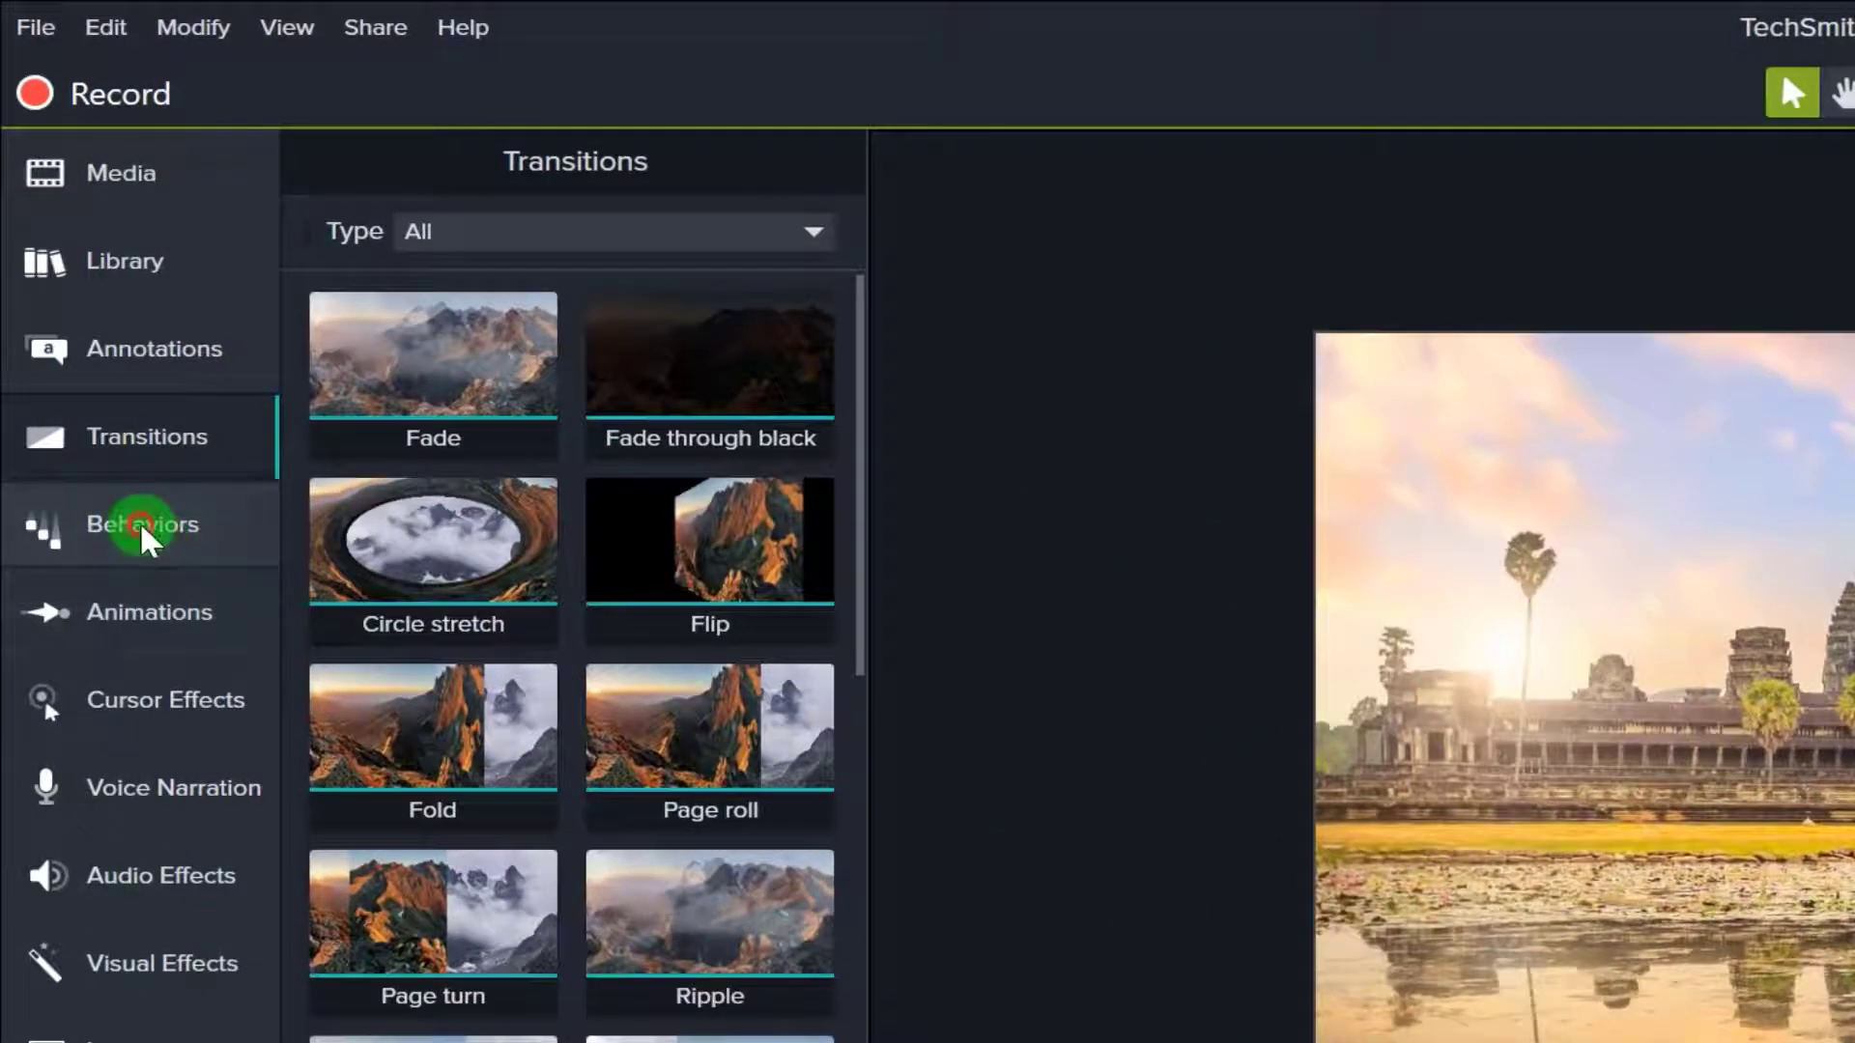
Apply the Shifting behavior to the recordbutton-01 clip on Track 3.
{"action": "left_click", "coordinate": [71, 252]}
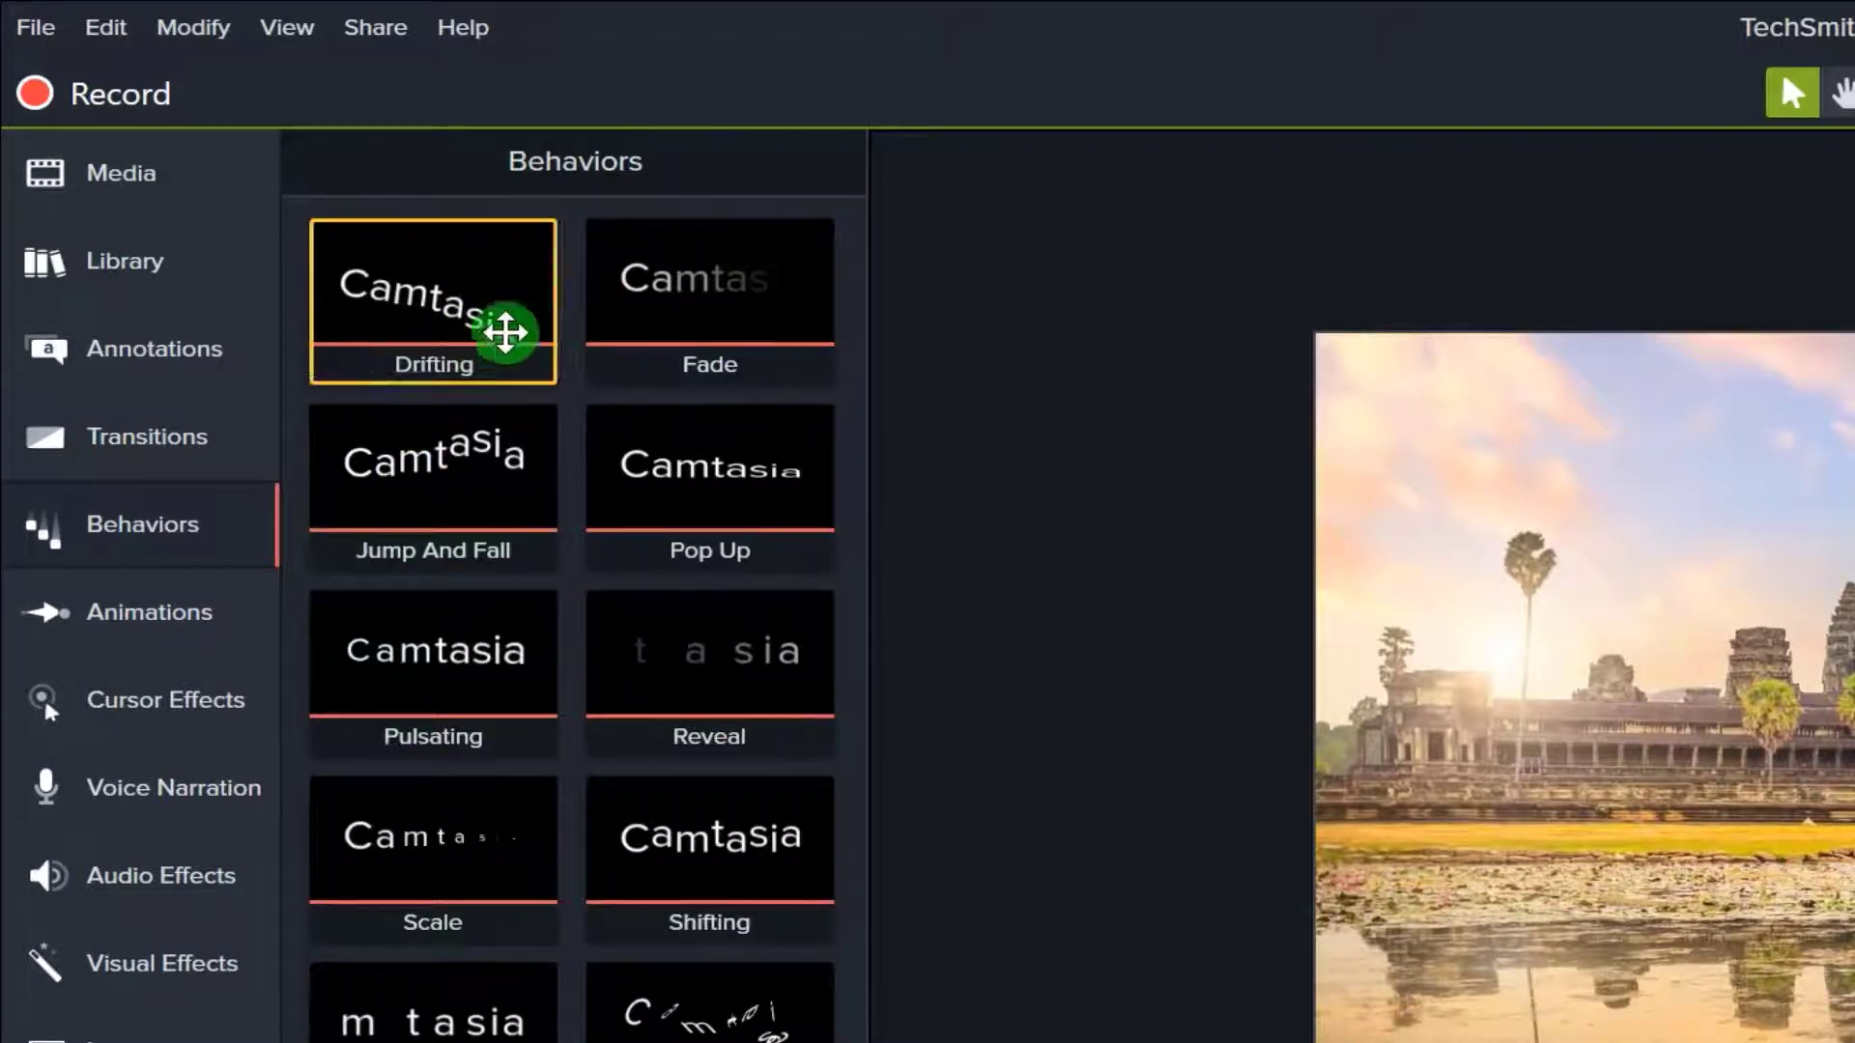
{"action": "left_click_drag", "start_coordinate": [579, 1041], "coordinate": [246, 624]}
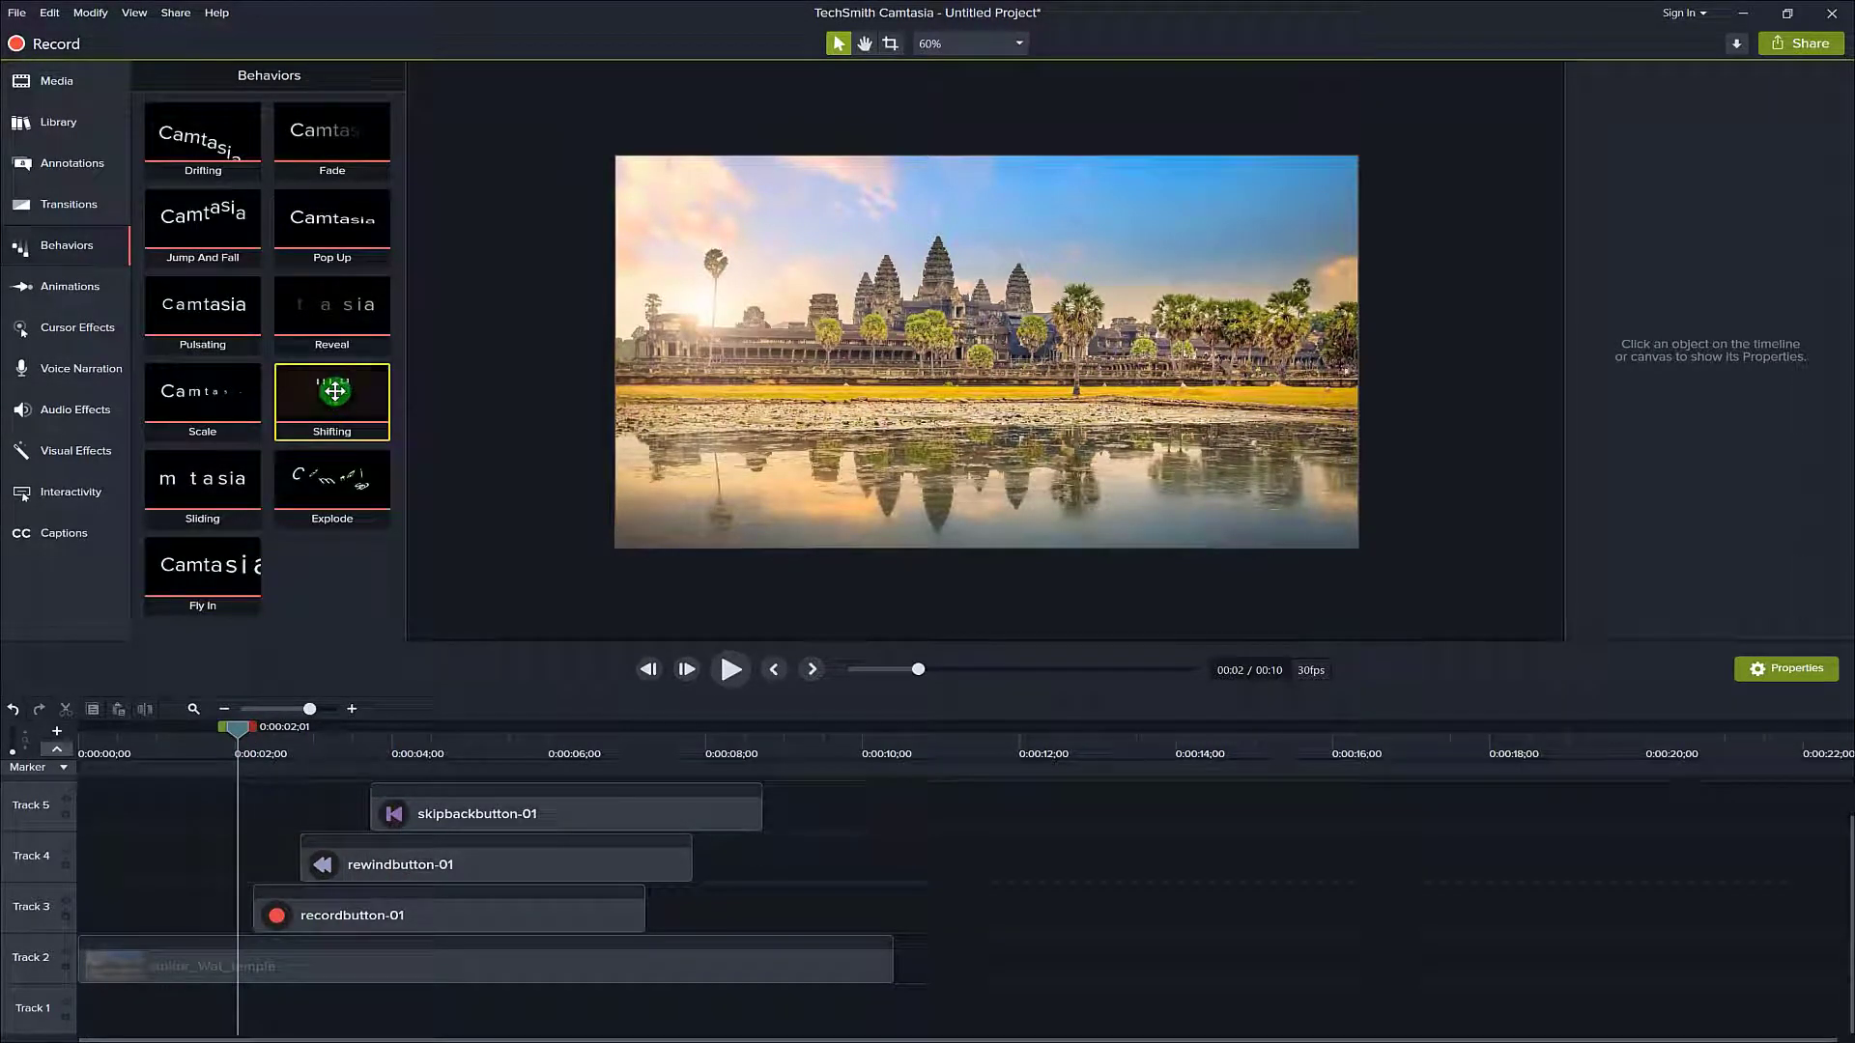
{"action": "left_click_drag", "start_coordinate": [335, 391], "coordinate": [309, 907]}
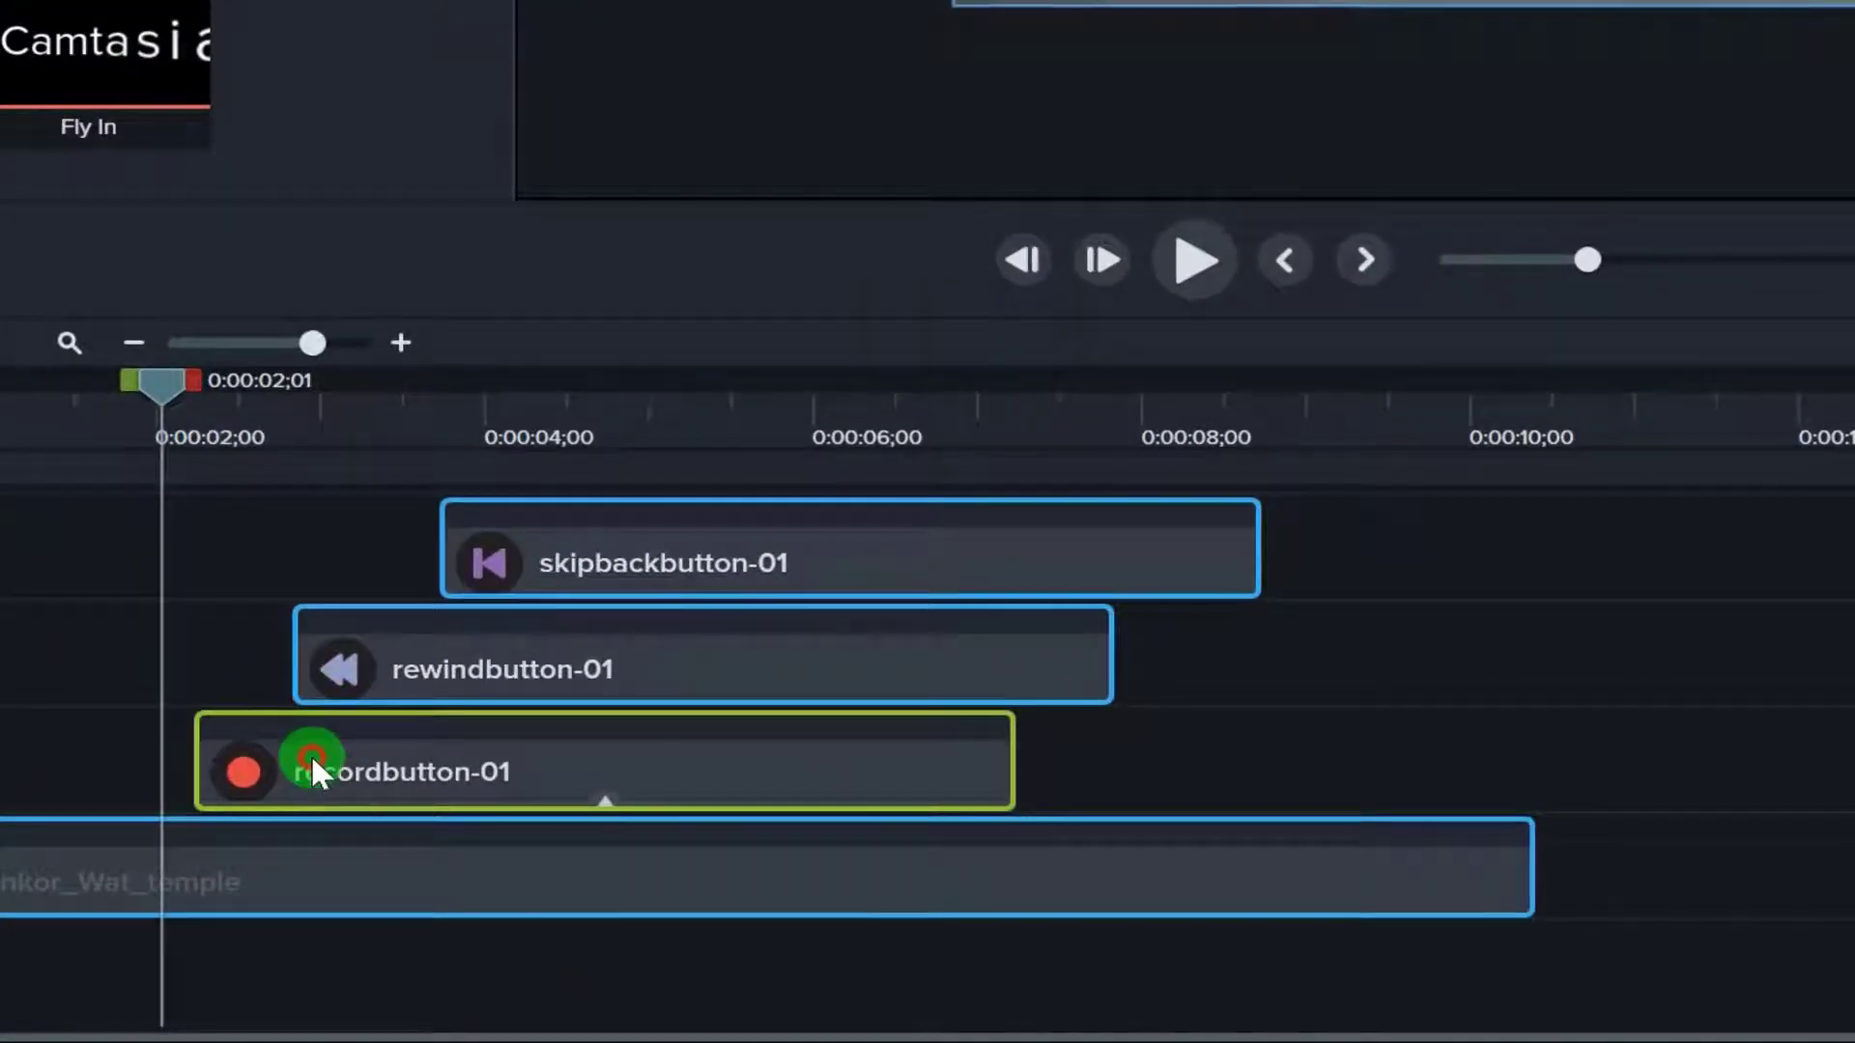
{"action": "left_click_drag", "start_coordinate": [311, 756], "coordinate": [311, 755]}
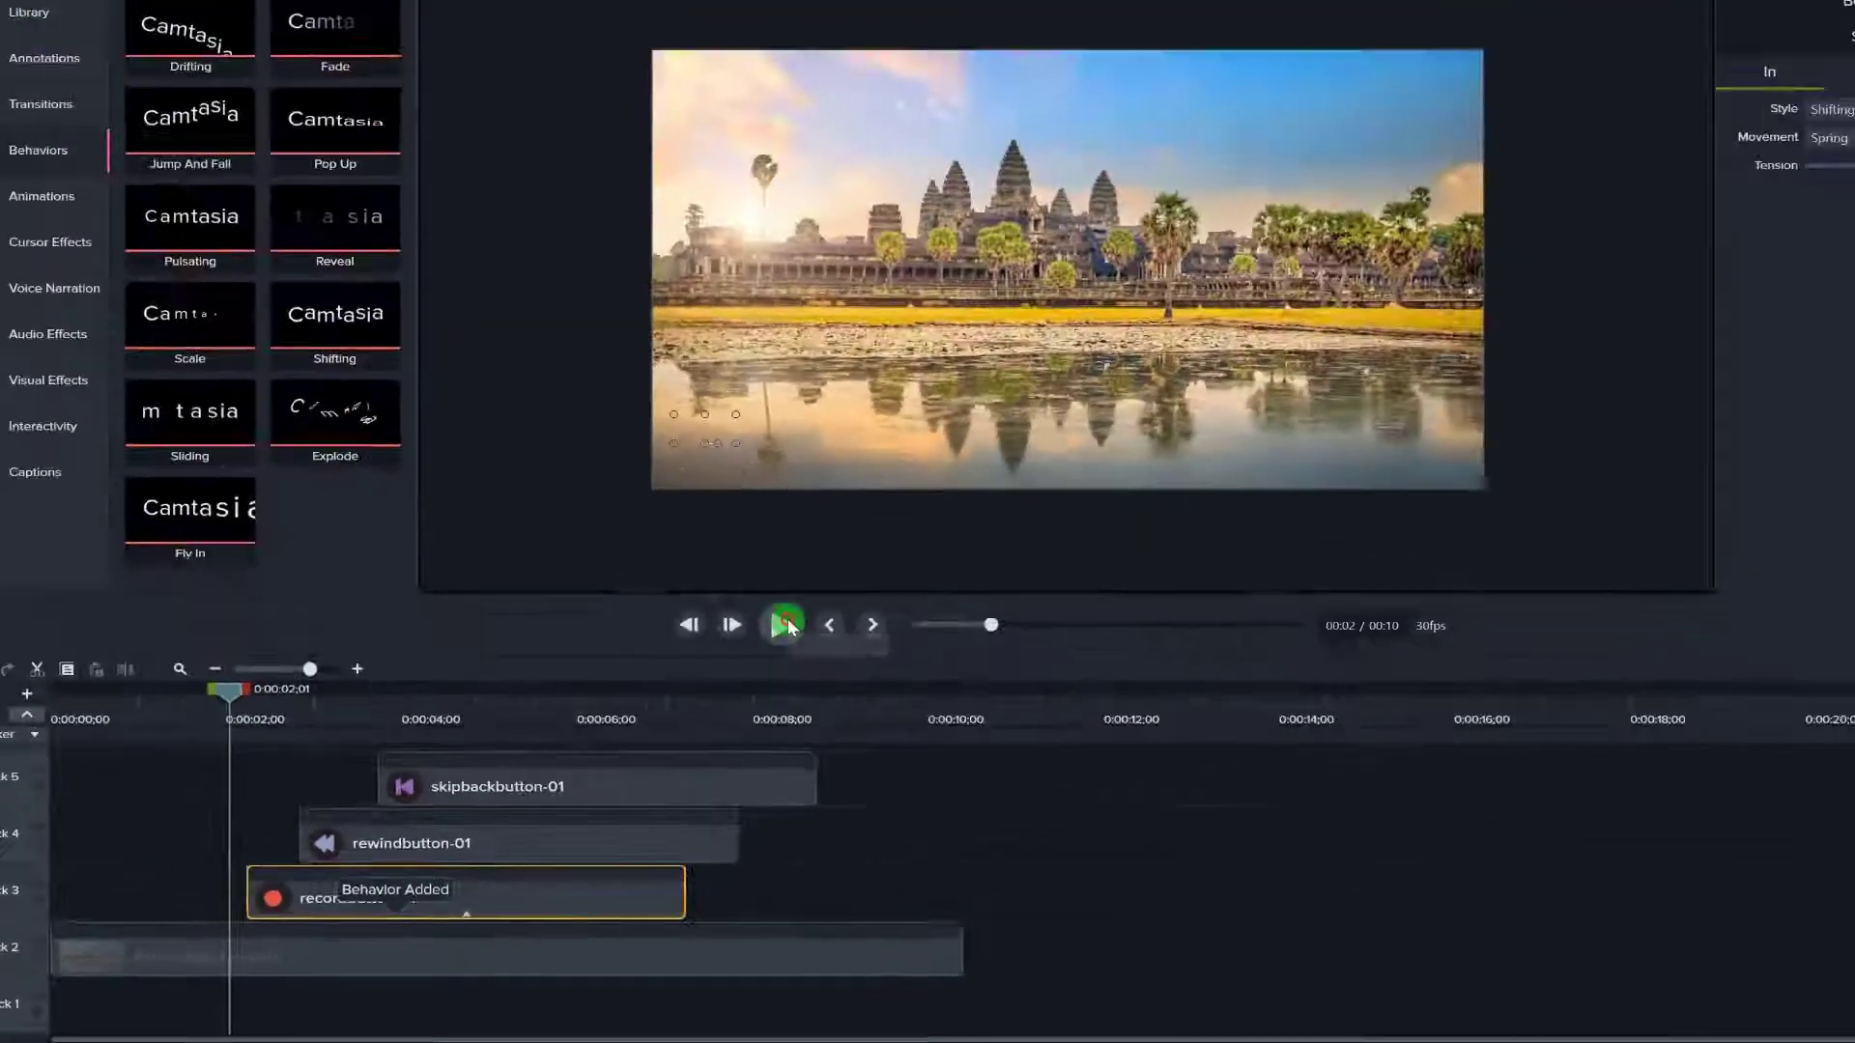
Play back the record button's Shifting behavior and return the playhead to 0:00:02;00.
{"action": "left_click", "coordinate": [1195, 259]}
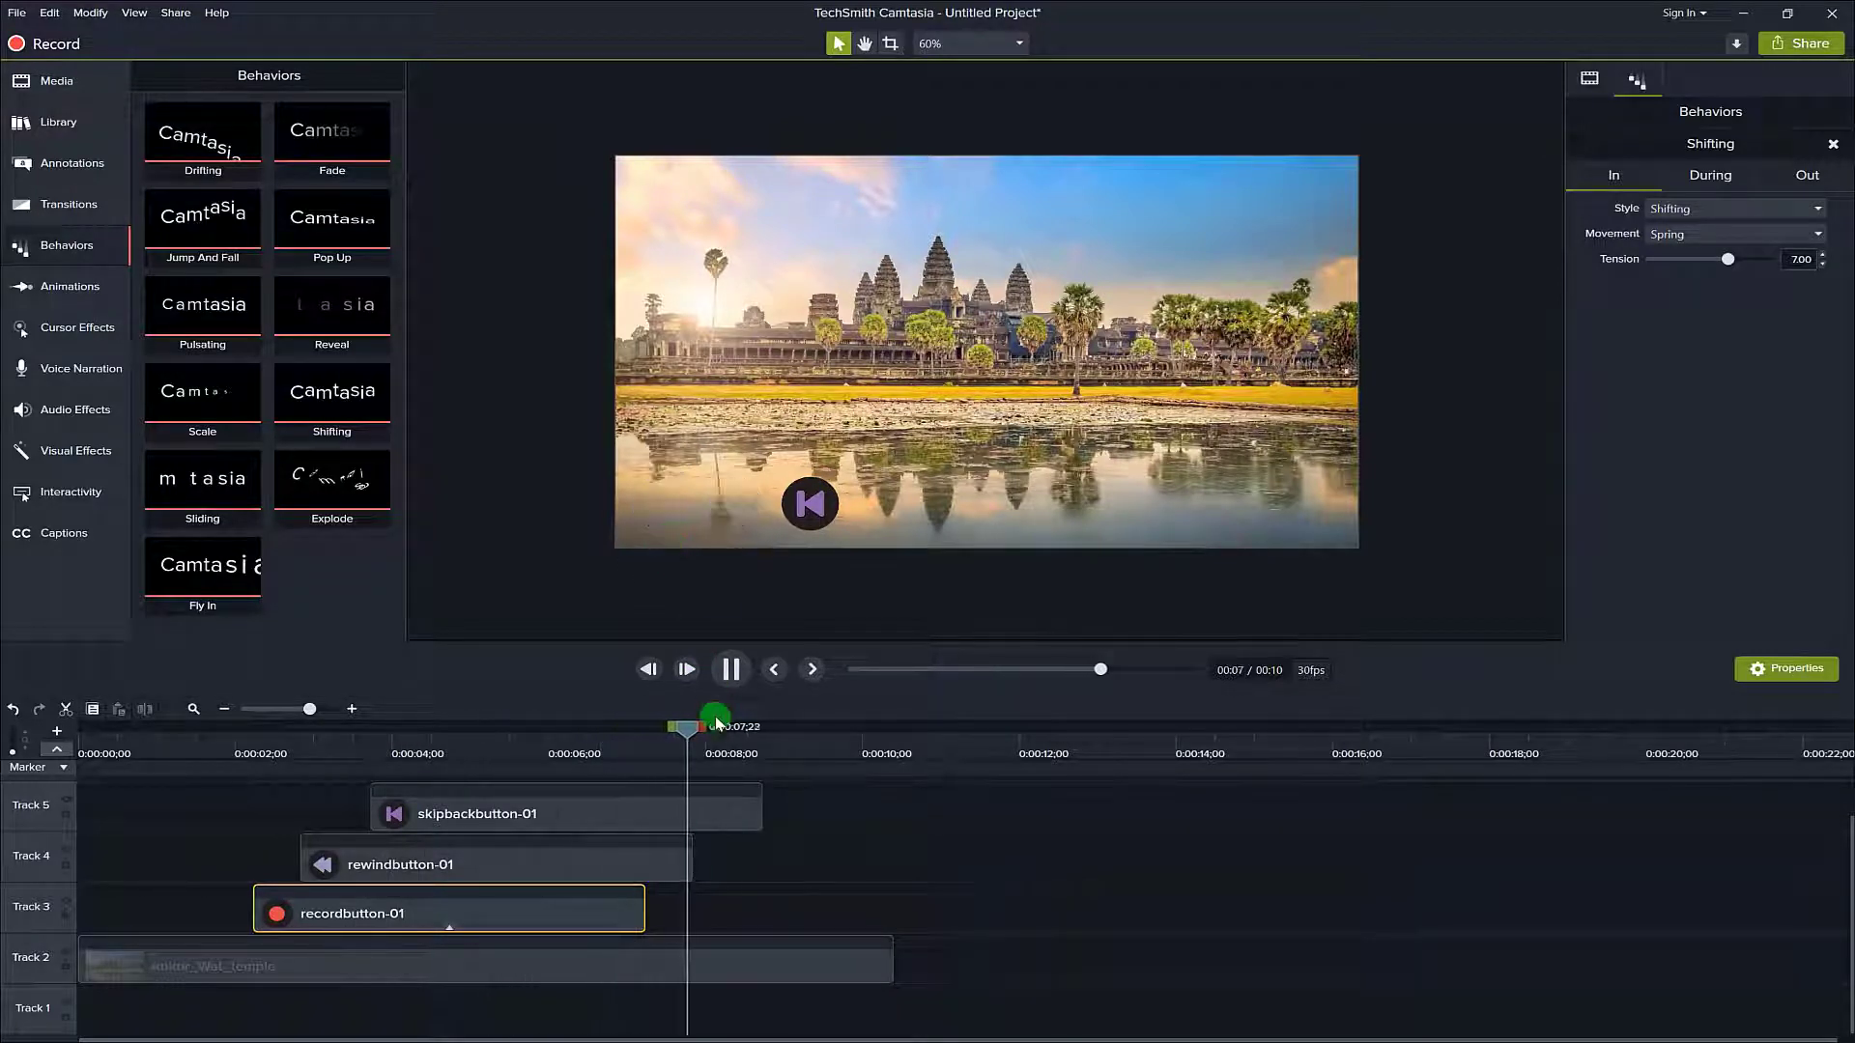
{"action": "left_click", "coordinate": [746, 663]}
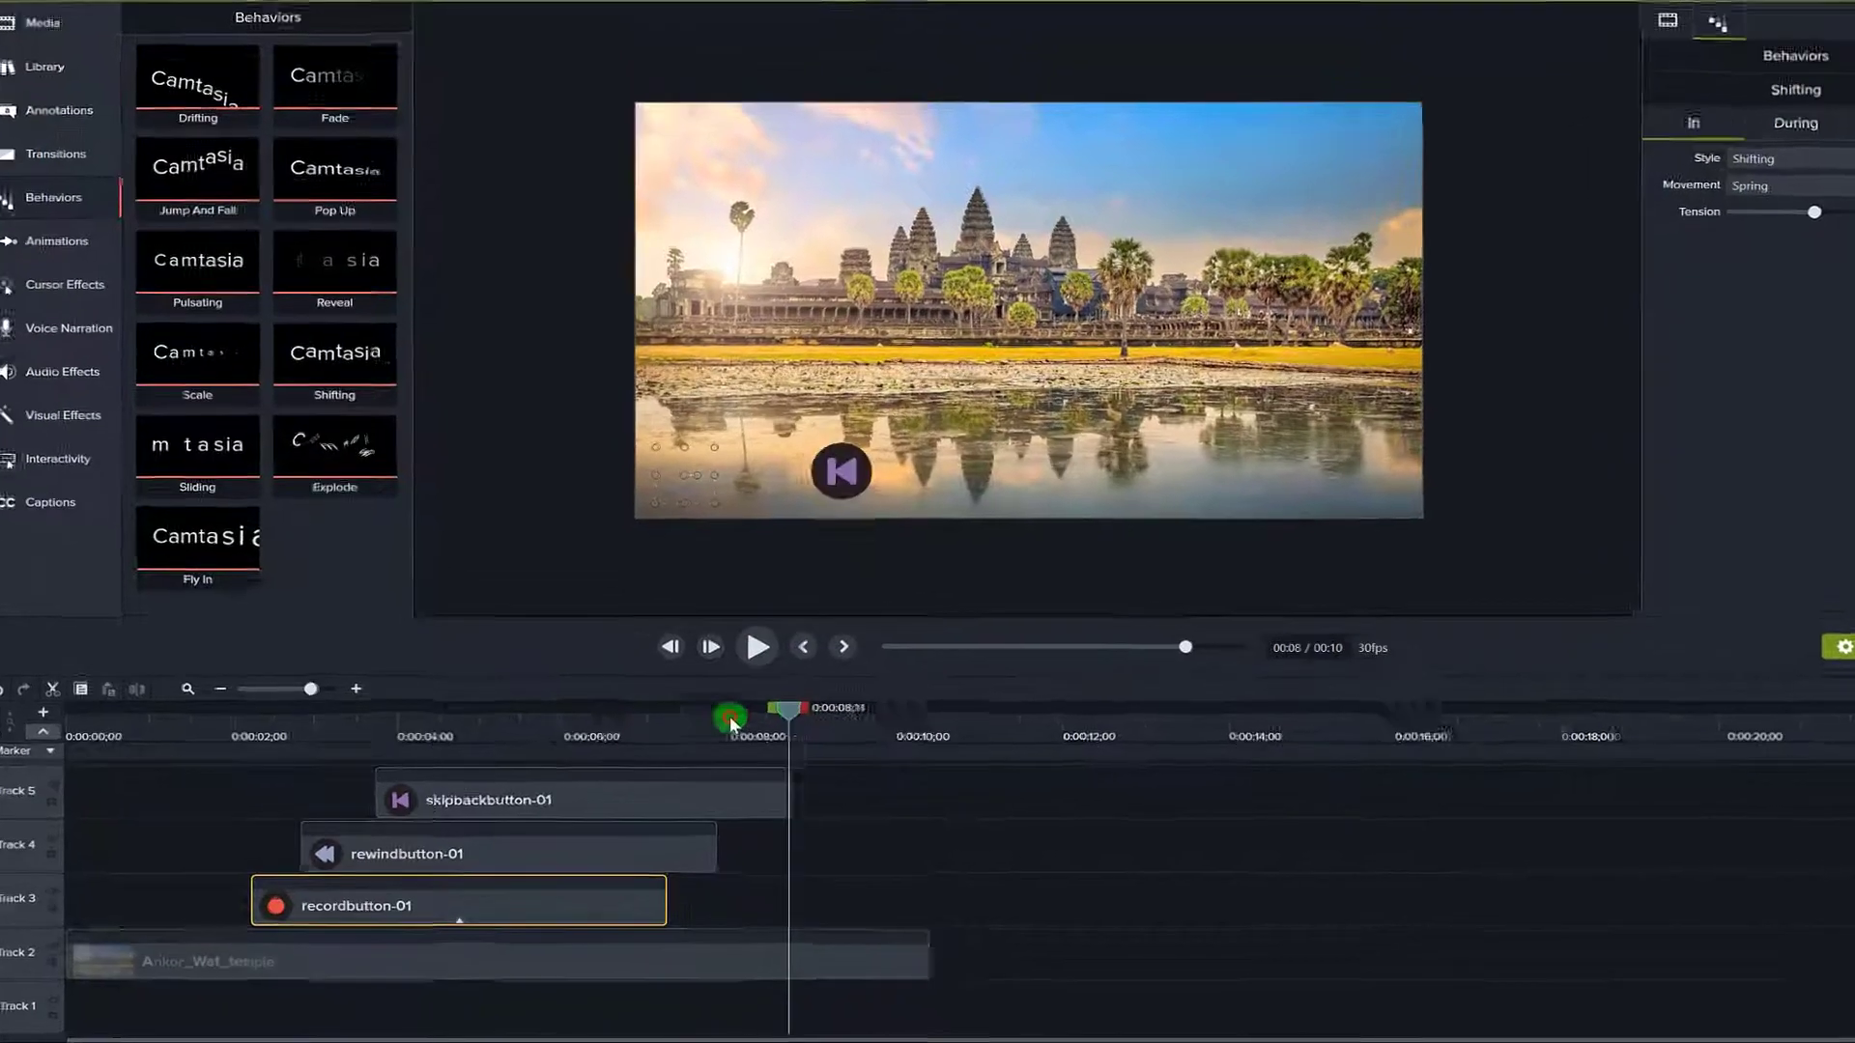
{"action": "left_click_drag", "start_coordinate": [766, 726], "coordinate": [339, 726]}
Return the playhead to 0:00:02;00 and remove all effects from the recordbutton-01 clip on Track 3.
{"action": "left_click", "coordinate": [212, 645]}
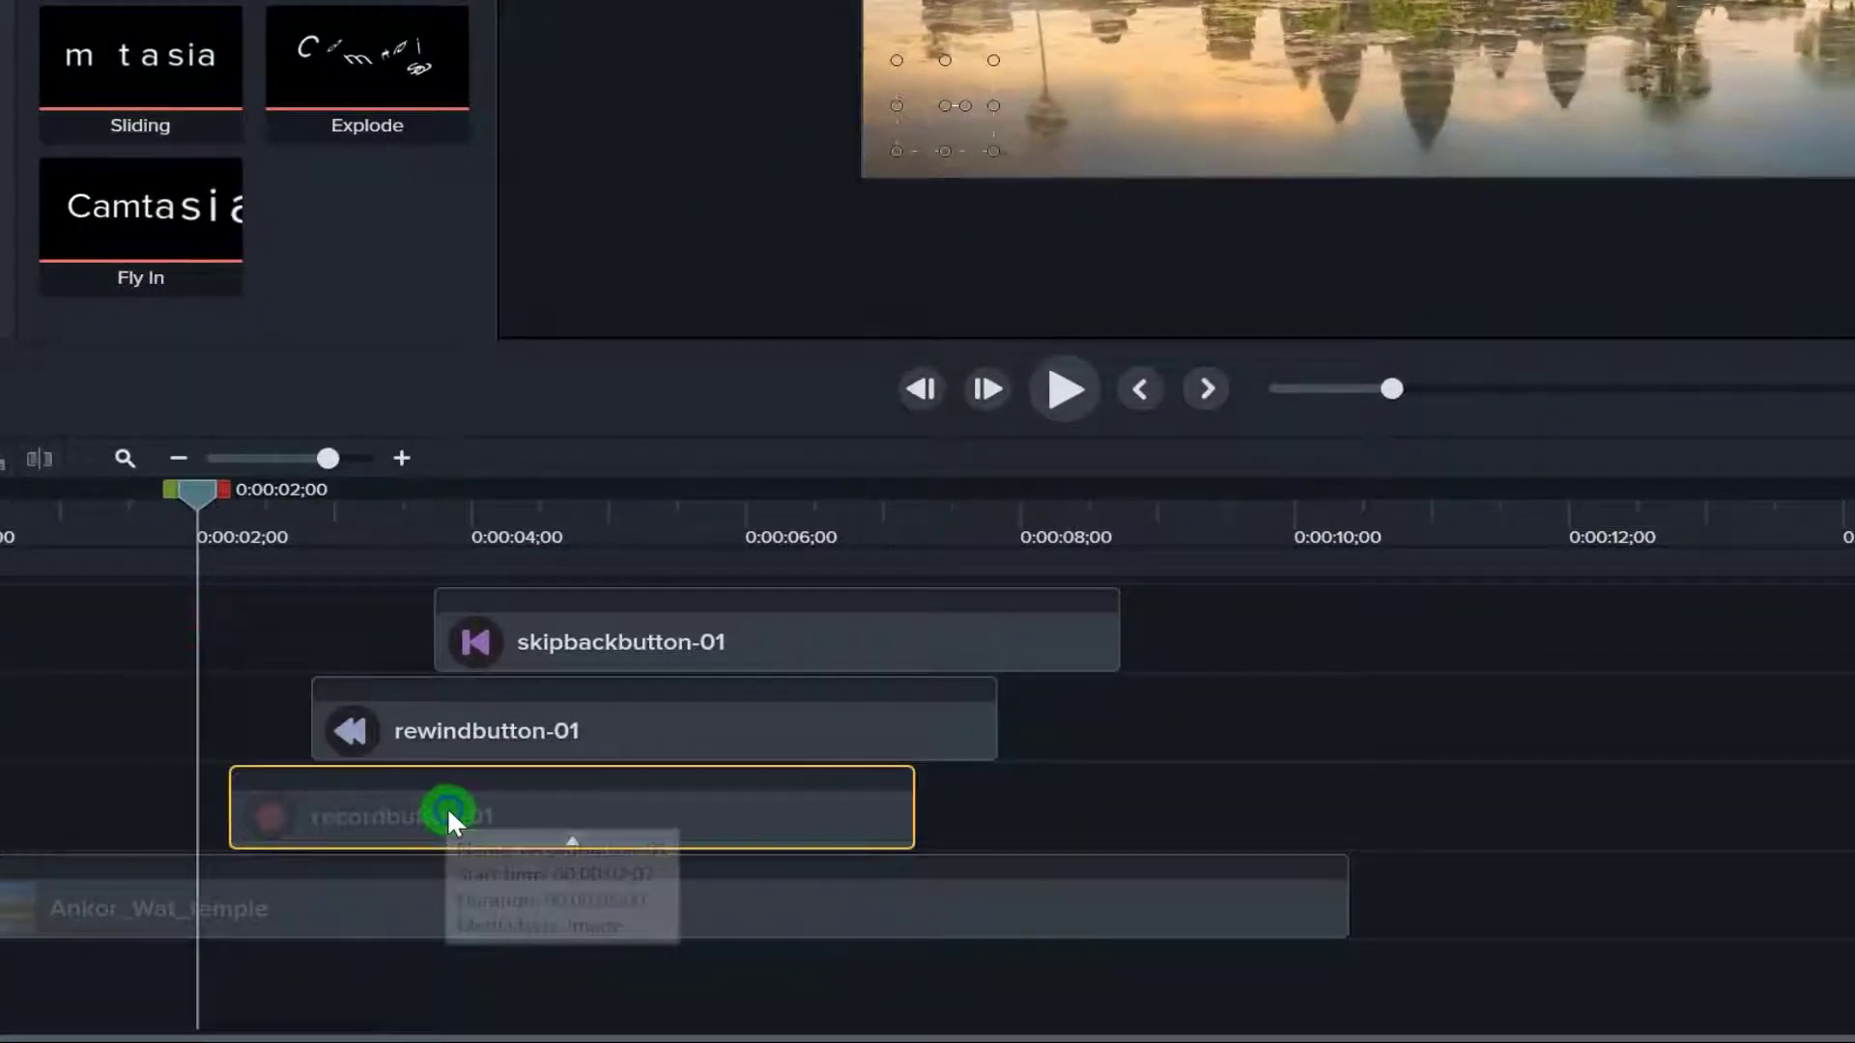
{"action": "right_click", "coordinate": [447, 814]}
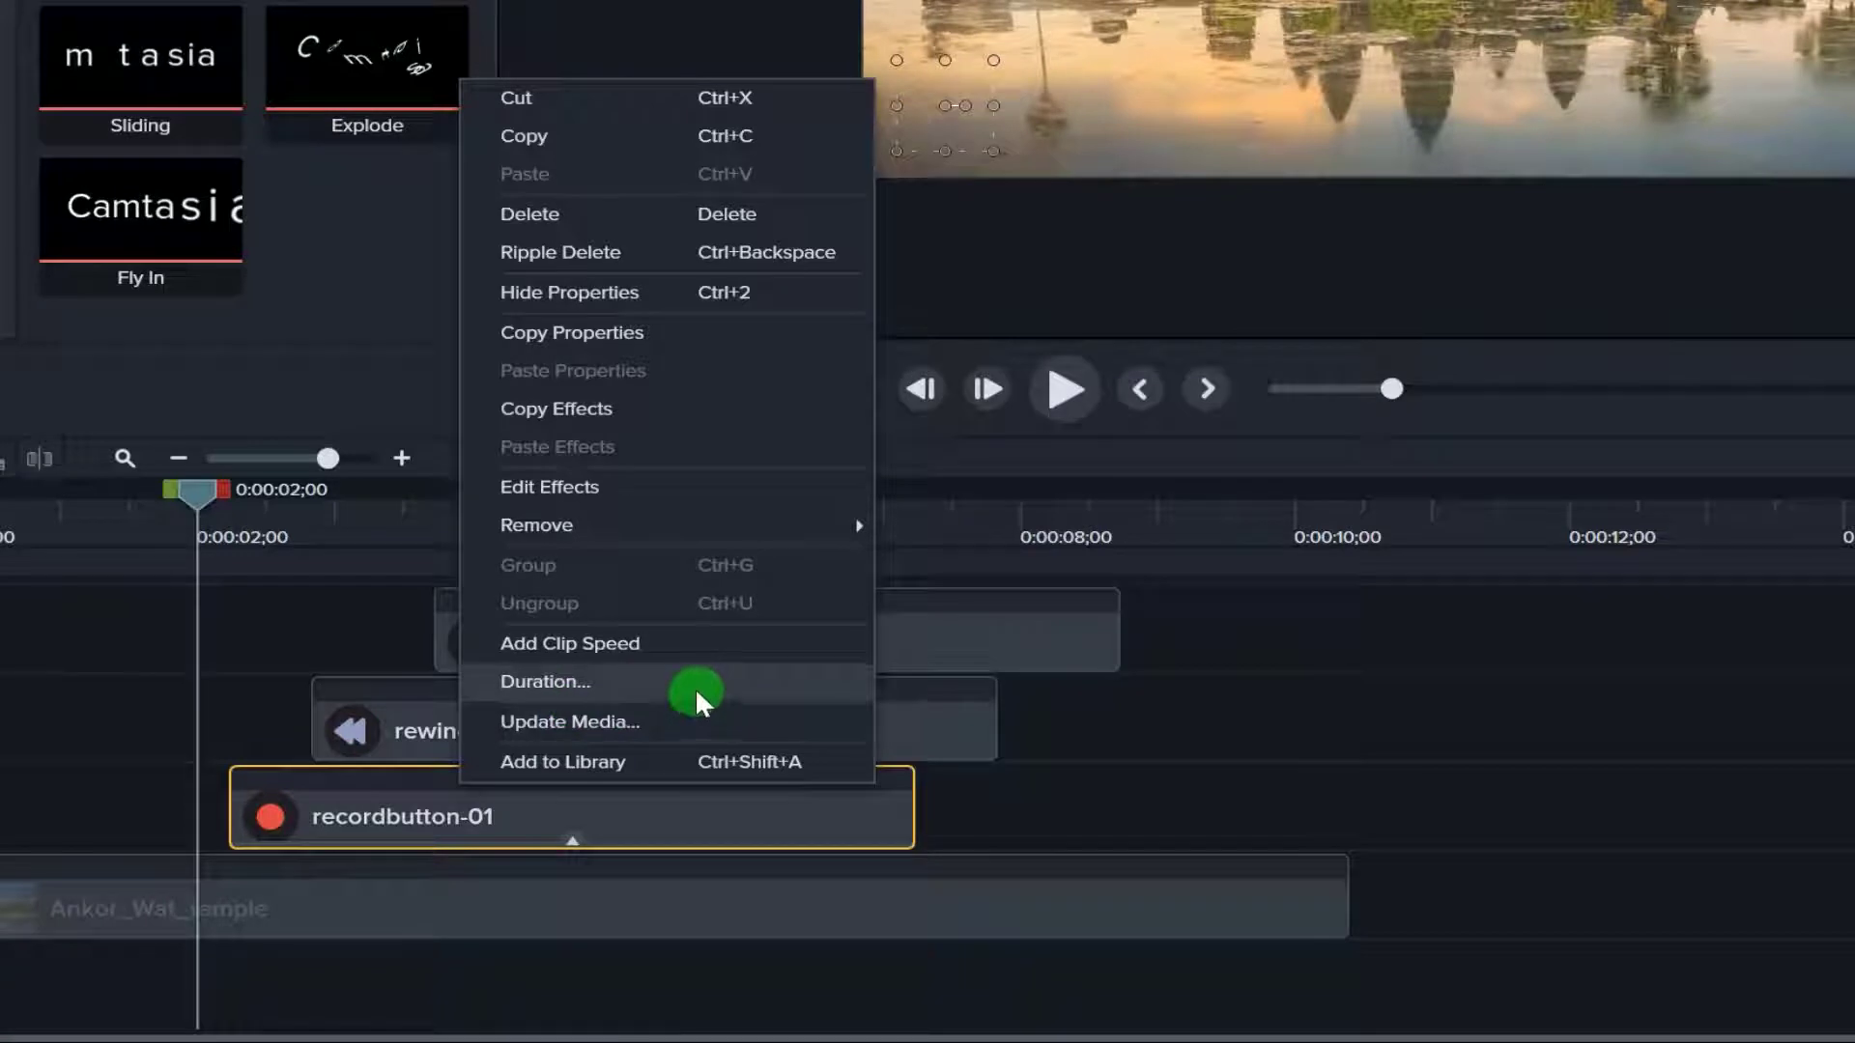
{"action": "mouse_move", "coordinate": [756, 522]}
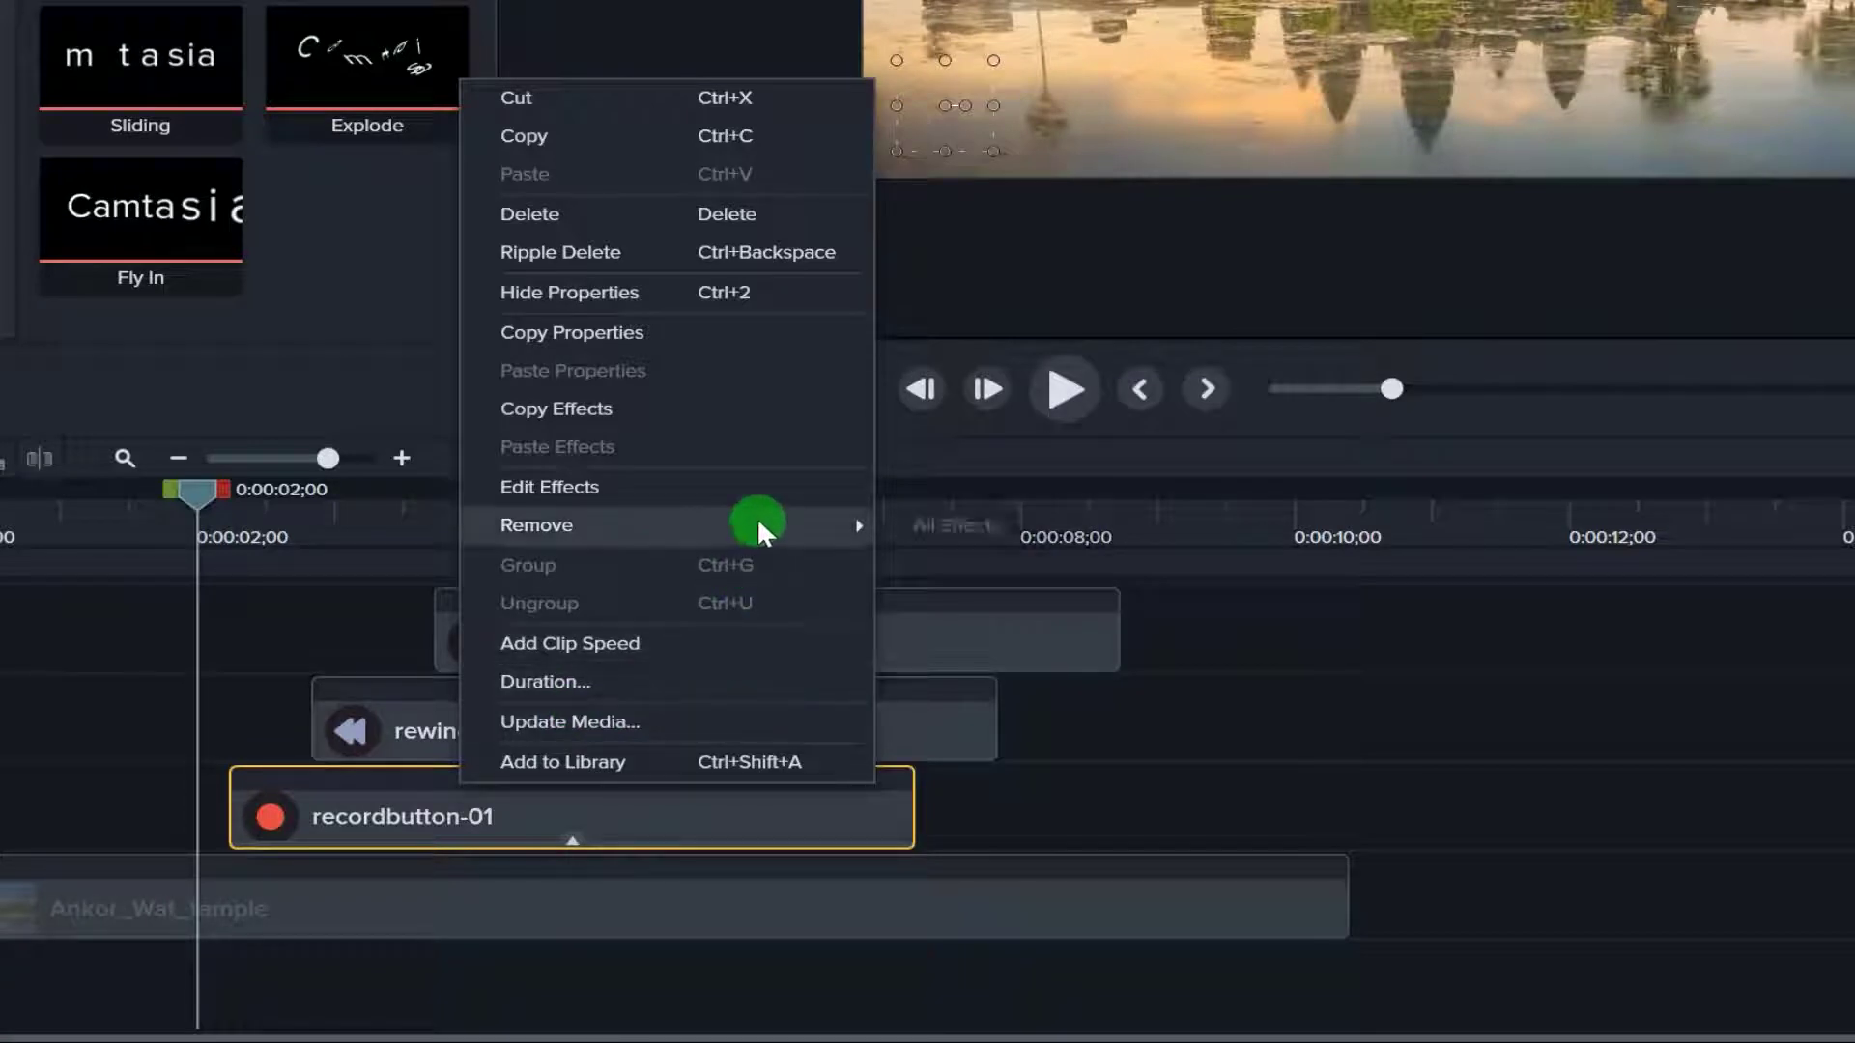
{"action": "left_click", "coordinate": [931, 522]}
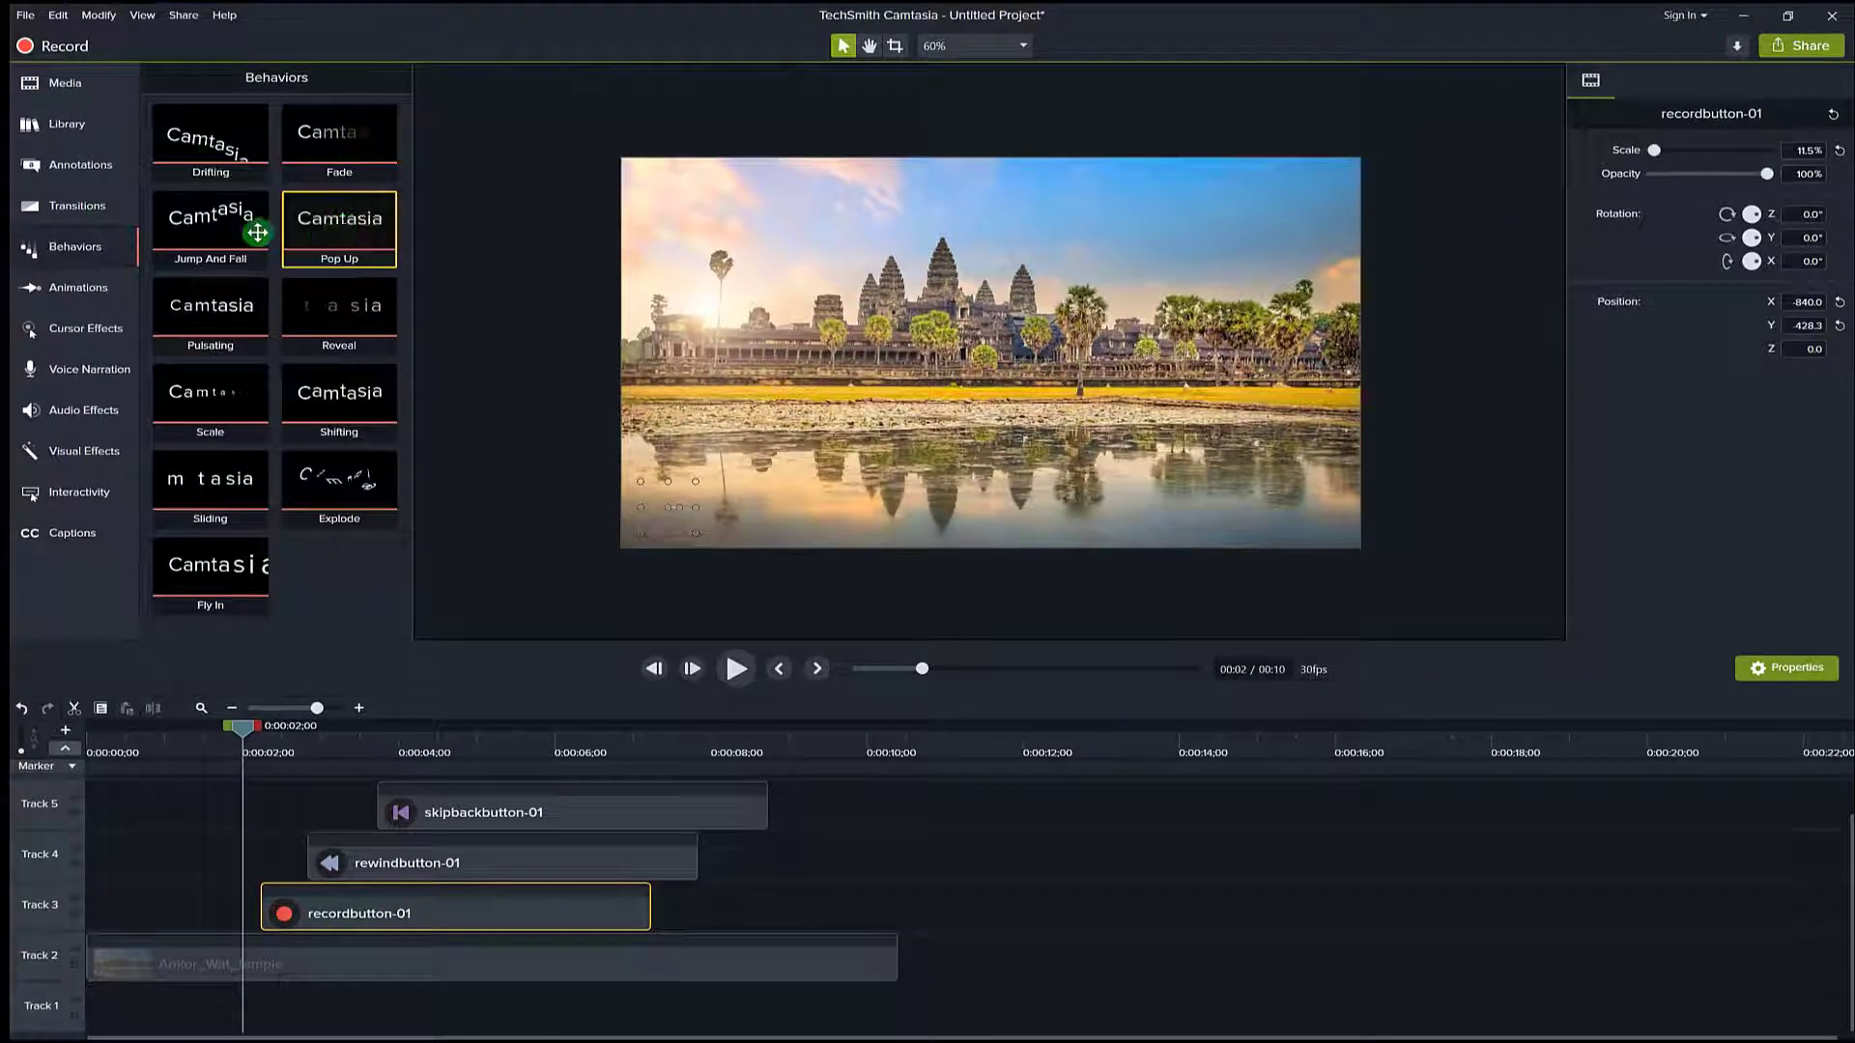
Apply the Jump And Fall behavior to the recordbutton-01 clip on Track 3 and preview it.
{"action": "left_click_drag", "start_coordinate": [257, 231], "coordinate": [340, 912]}
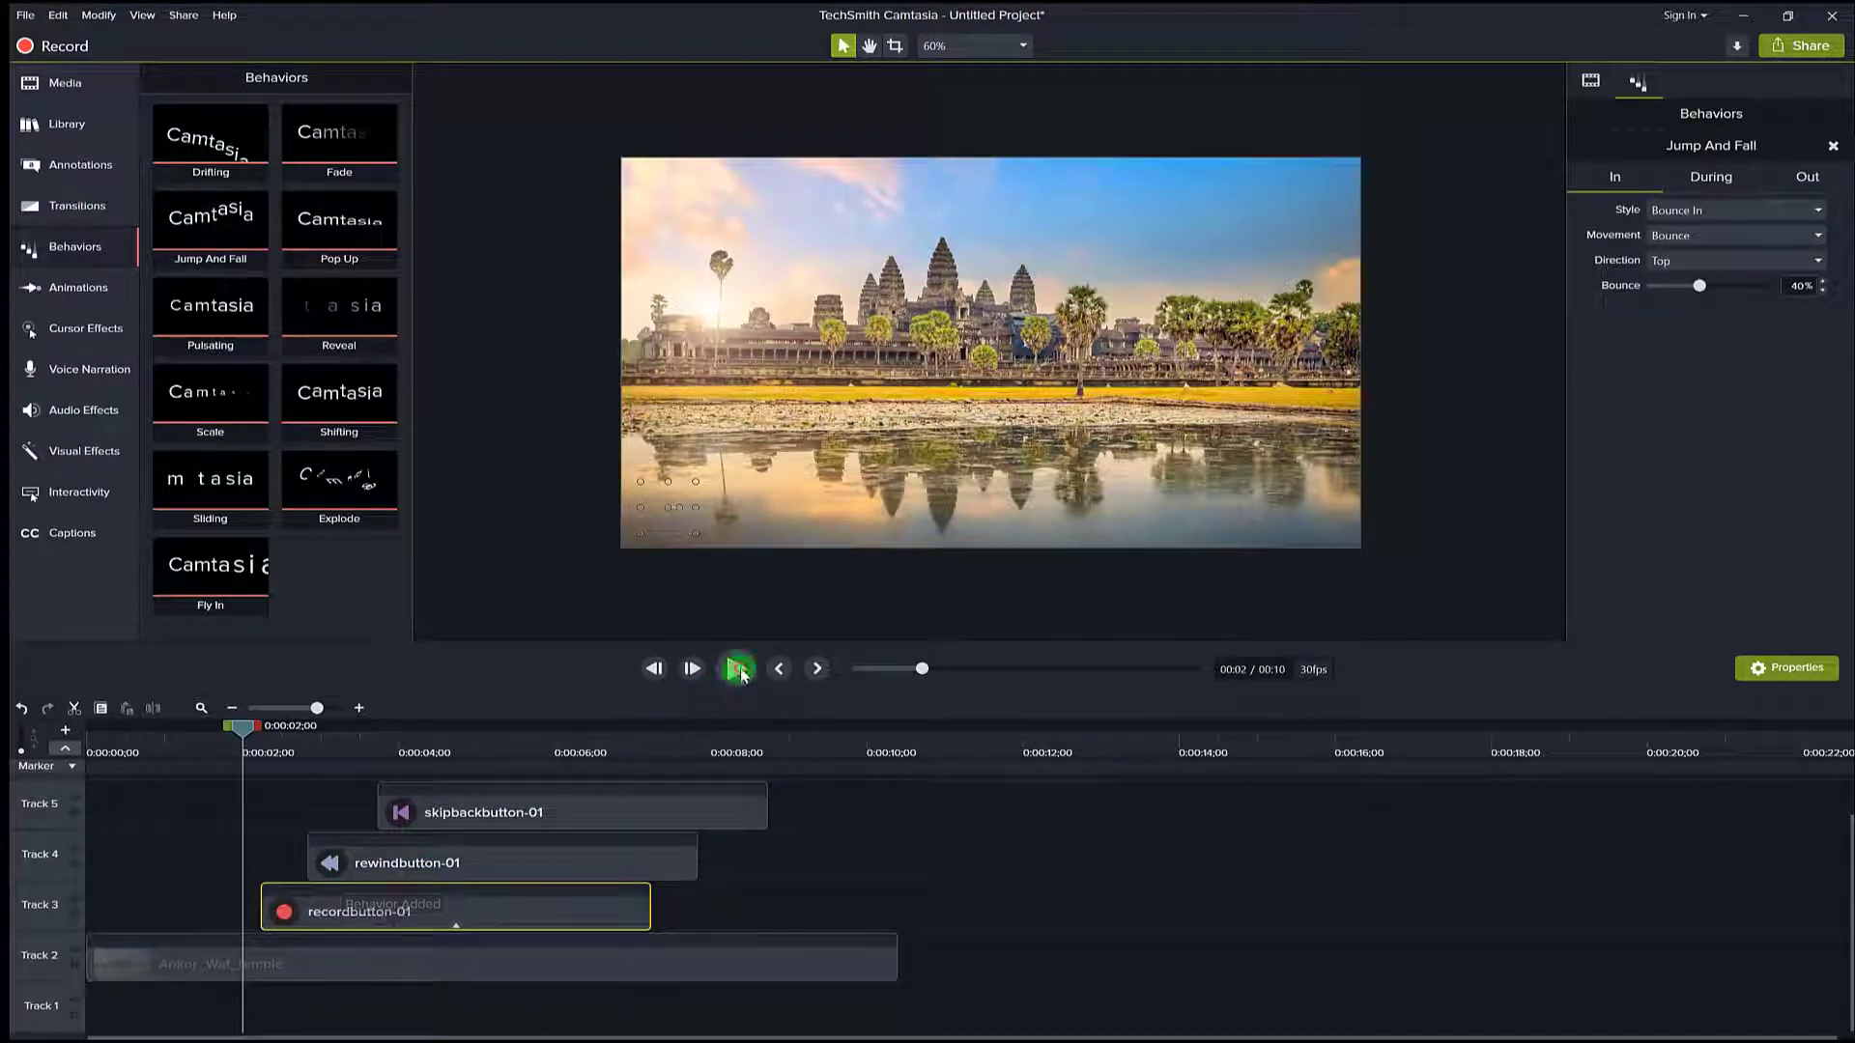
{"action": "left_click", "coordinate": [738, 670]}
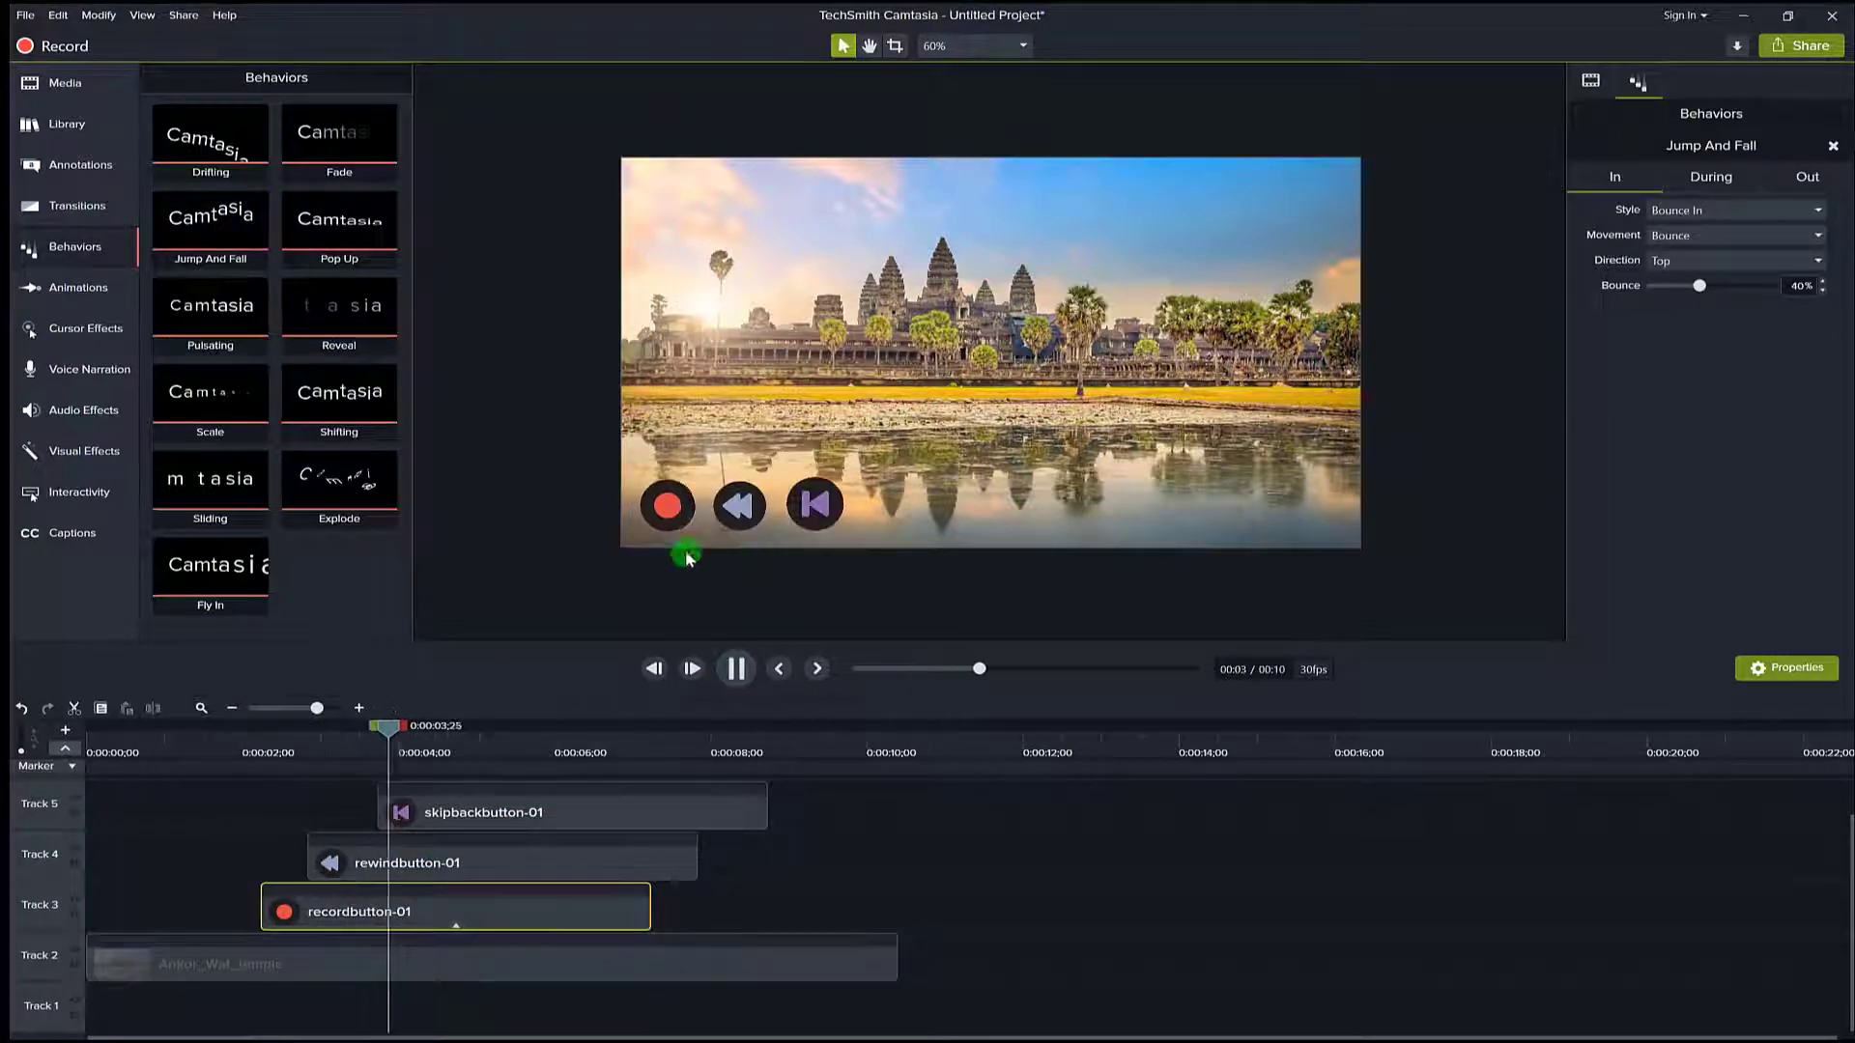
{"action": "left_click", "coordinate": [736, 669]}
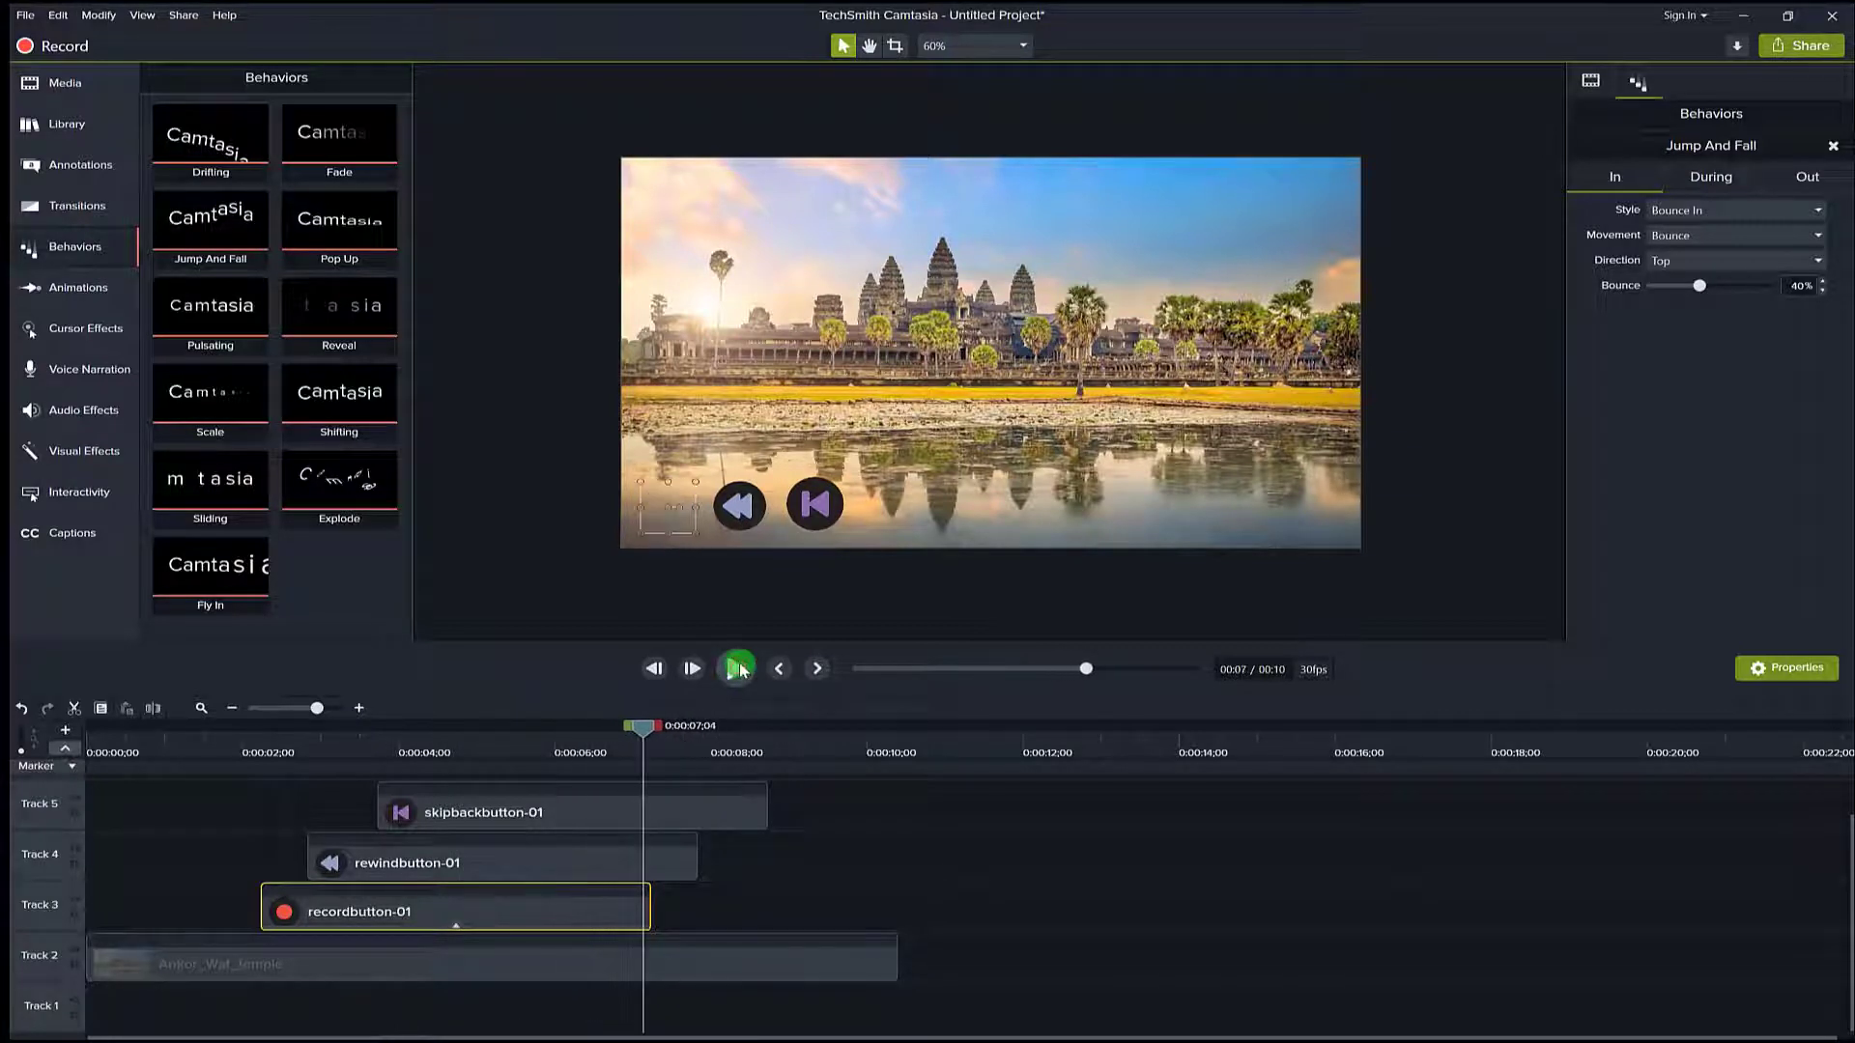
Remove all effects from the recordbutton-01 clip and move the playhead back to just before the clip starts.
{"action": "right_click", "coordinate": [528, 908]}
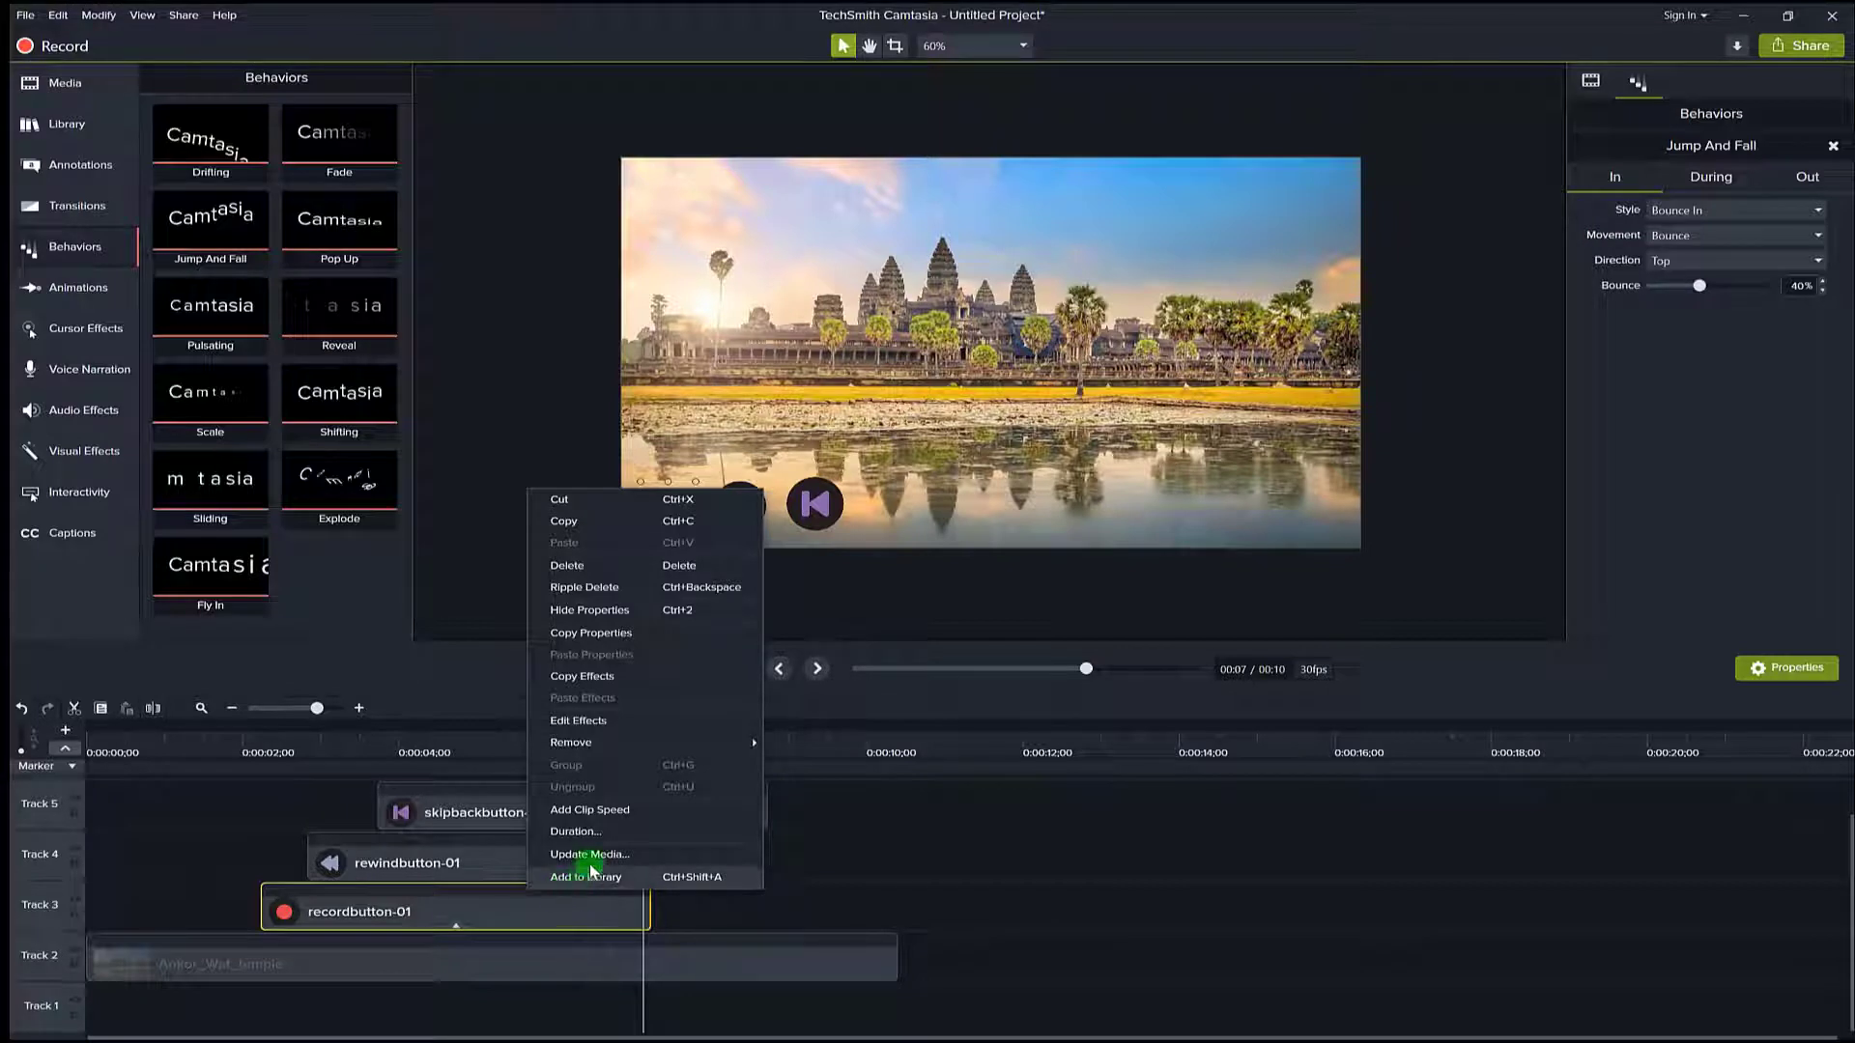
{"action": "mouse_move", "coordinate": [723, 742]}
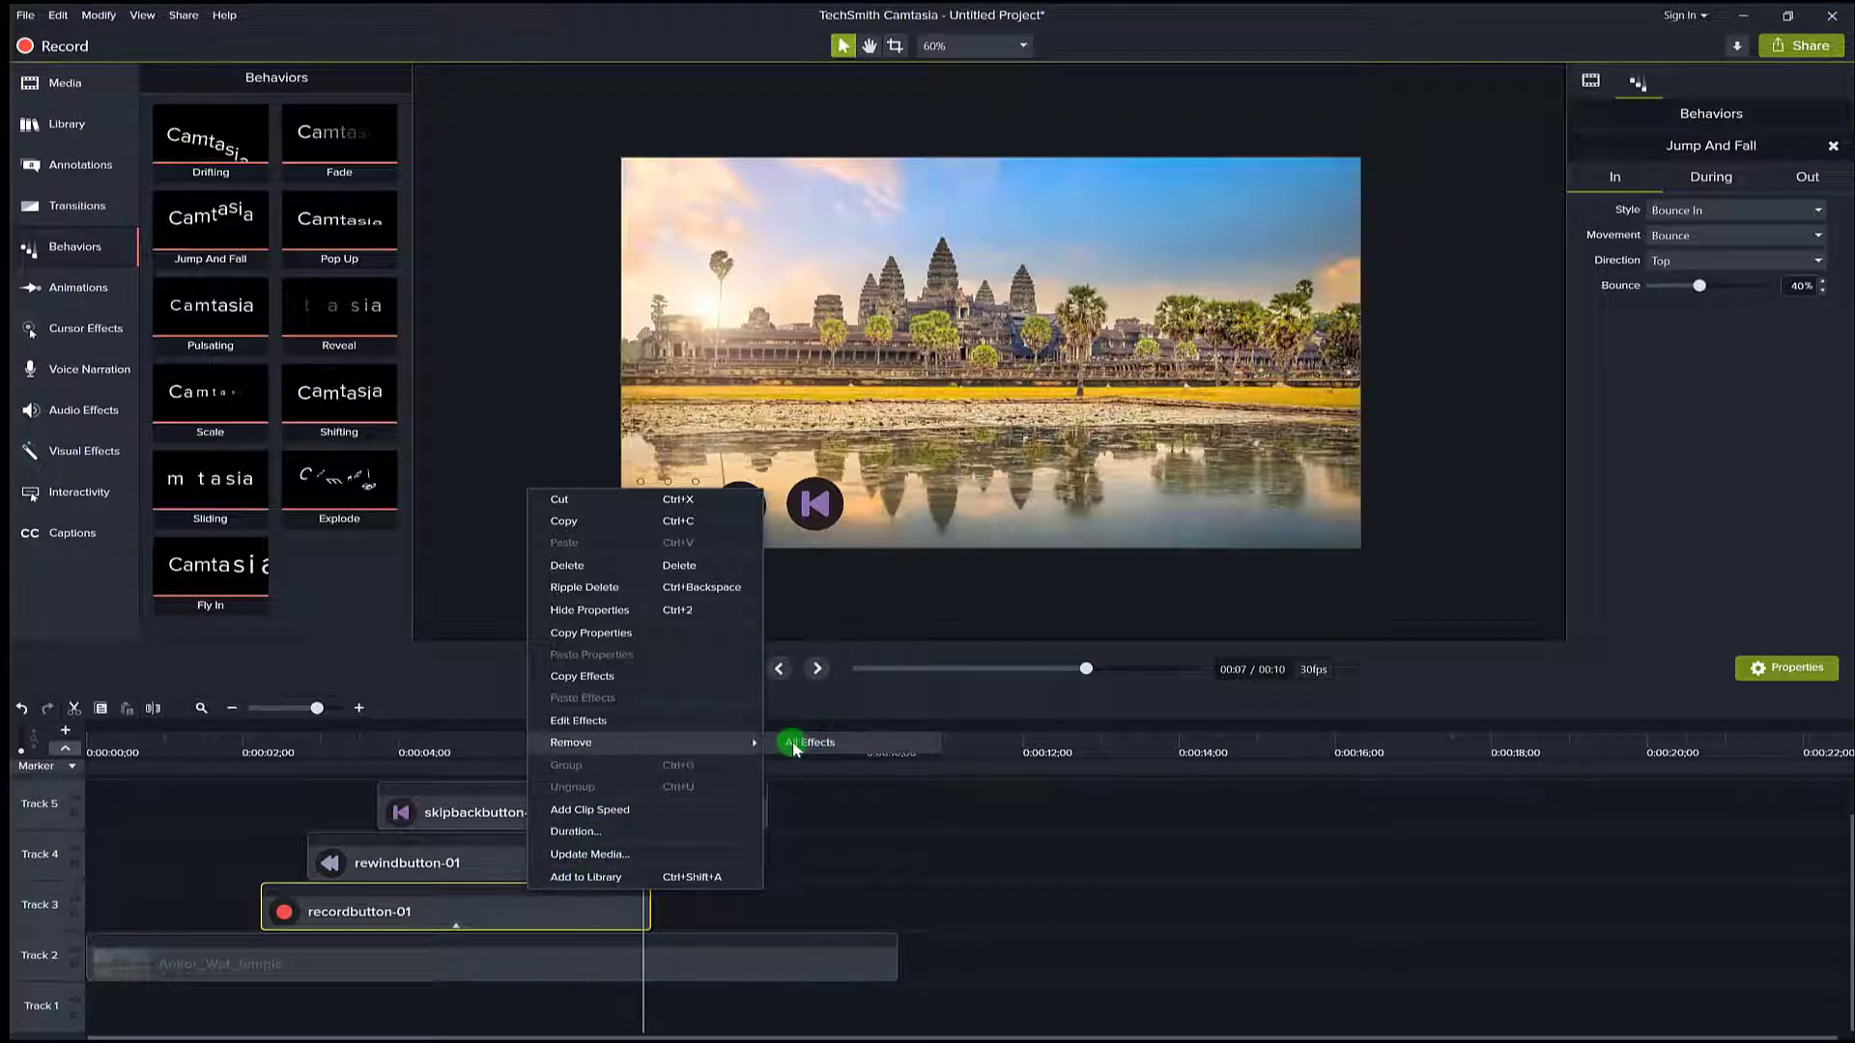
{"action": "left_click", "coordinate": [809, 742]}
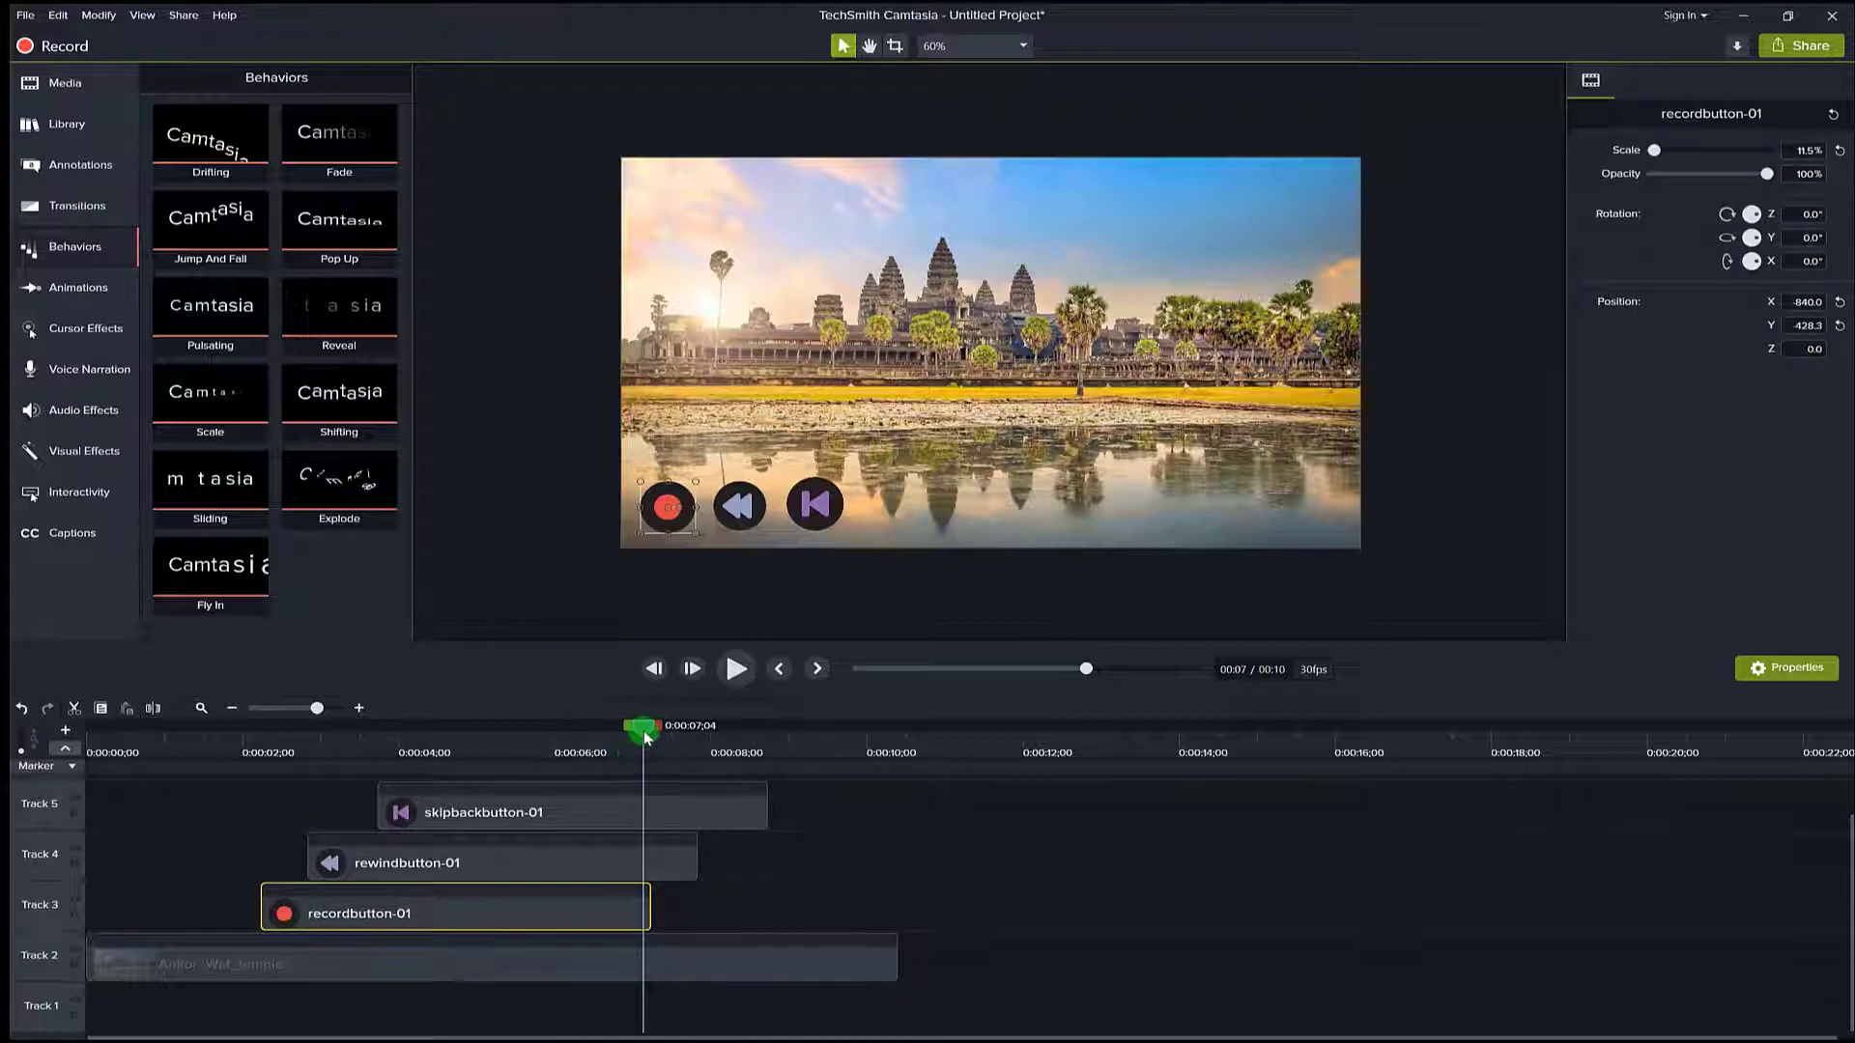
{"action": "left_click_drag", "start_coordinate": [645, 737], "coordinate": [235, 814]}
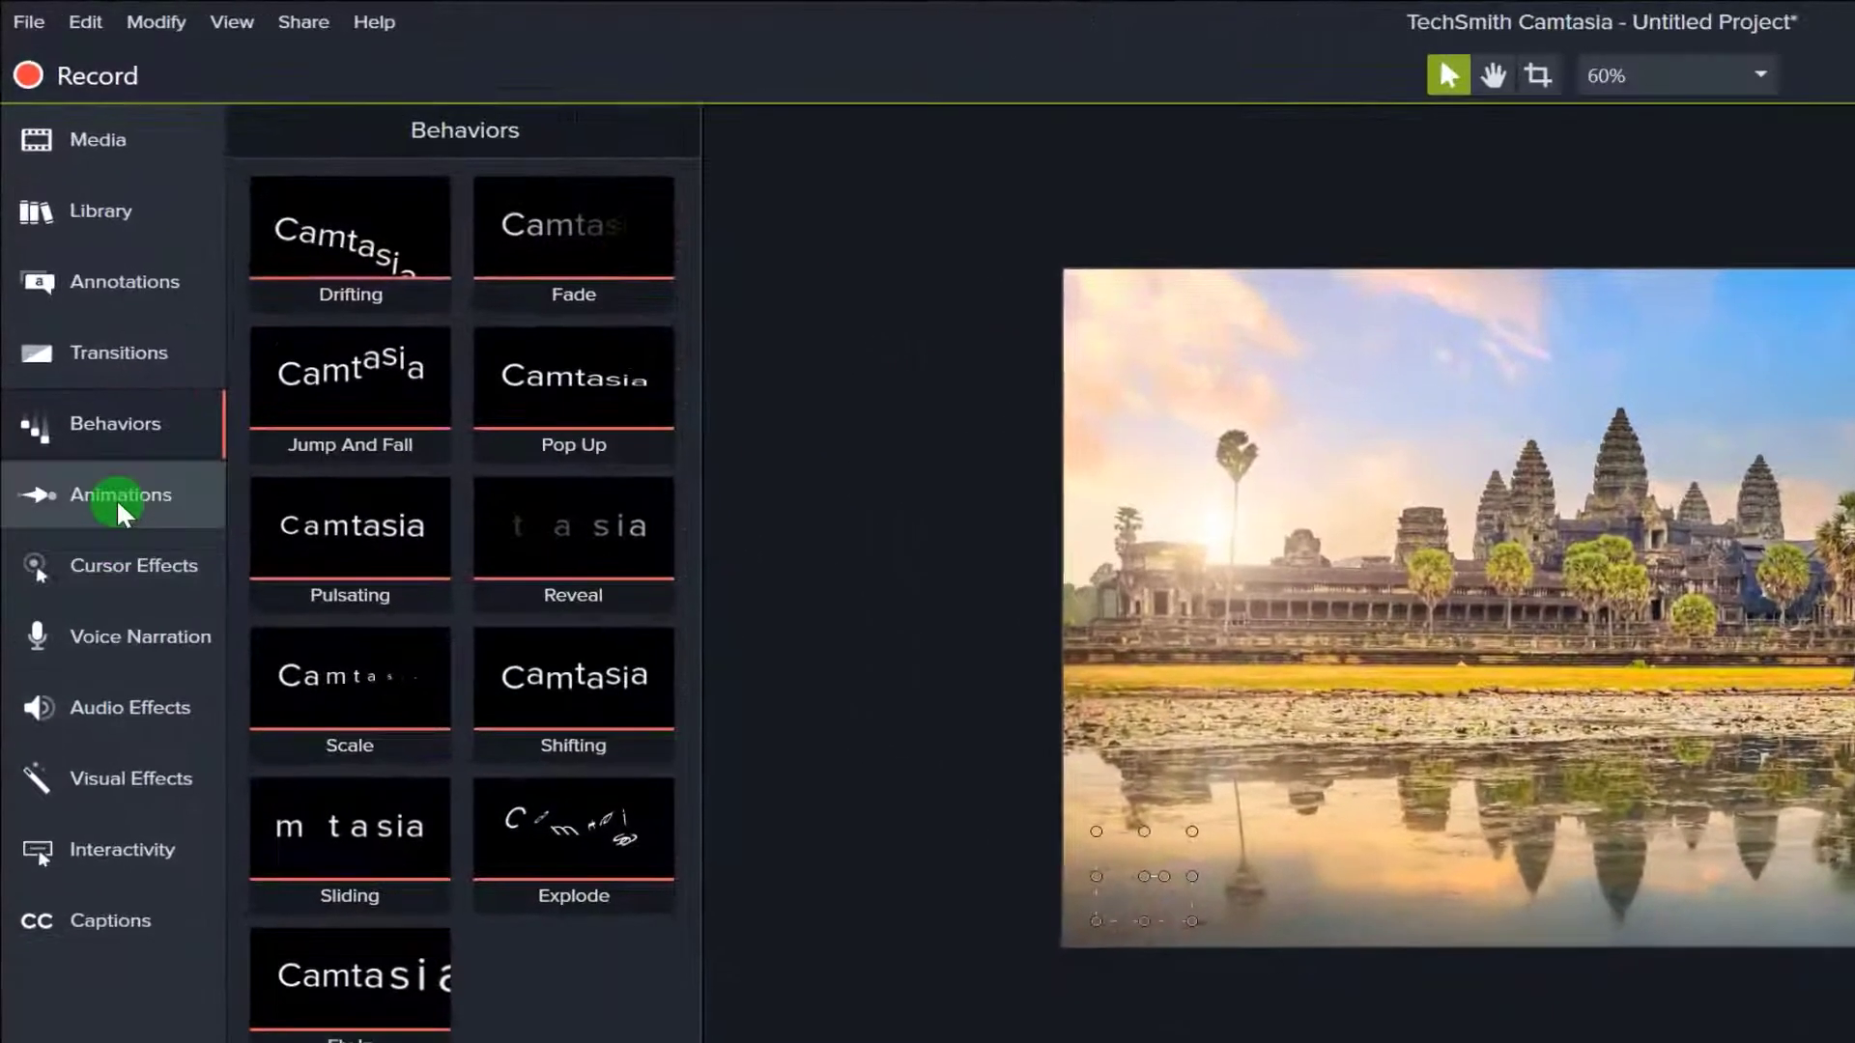
Add a Scale Down animation to the recordbutton-01 clip and enlarge the icon at the animation's end to about 12.1% scale.
{"action": "left_click", "coordinate": [77, 290]}
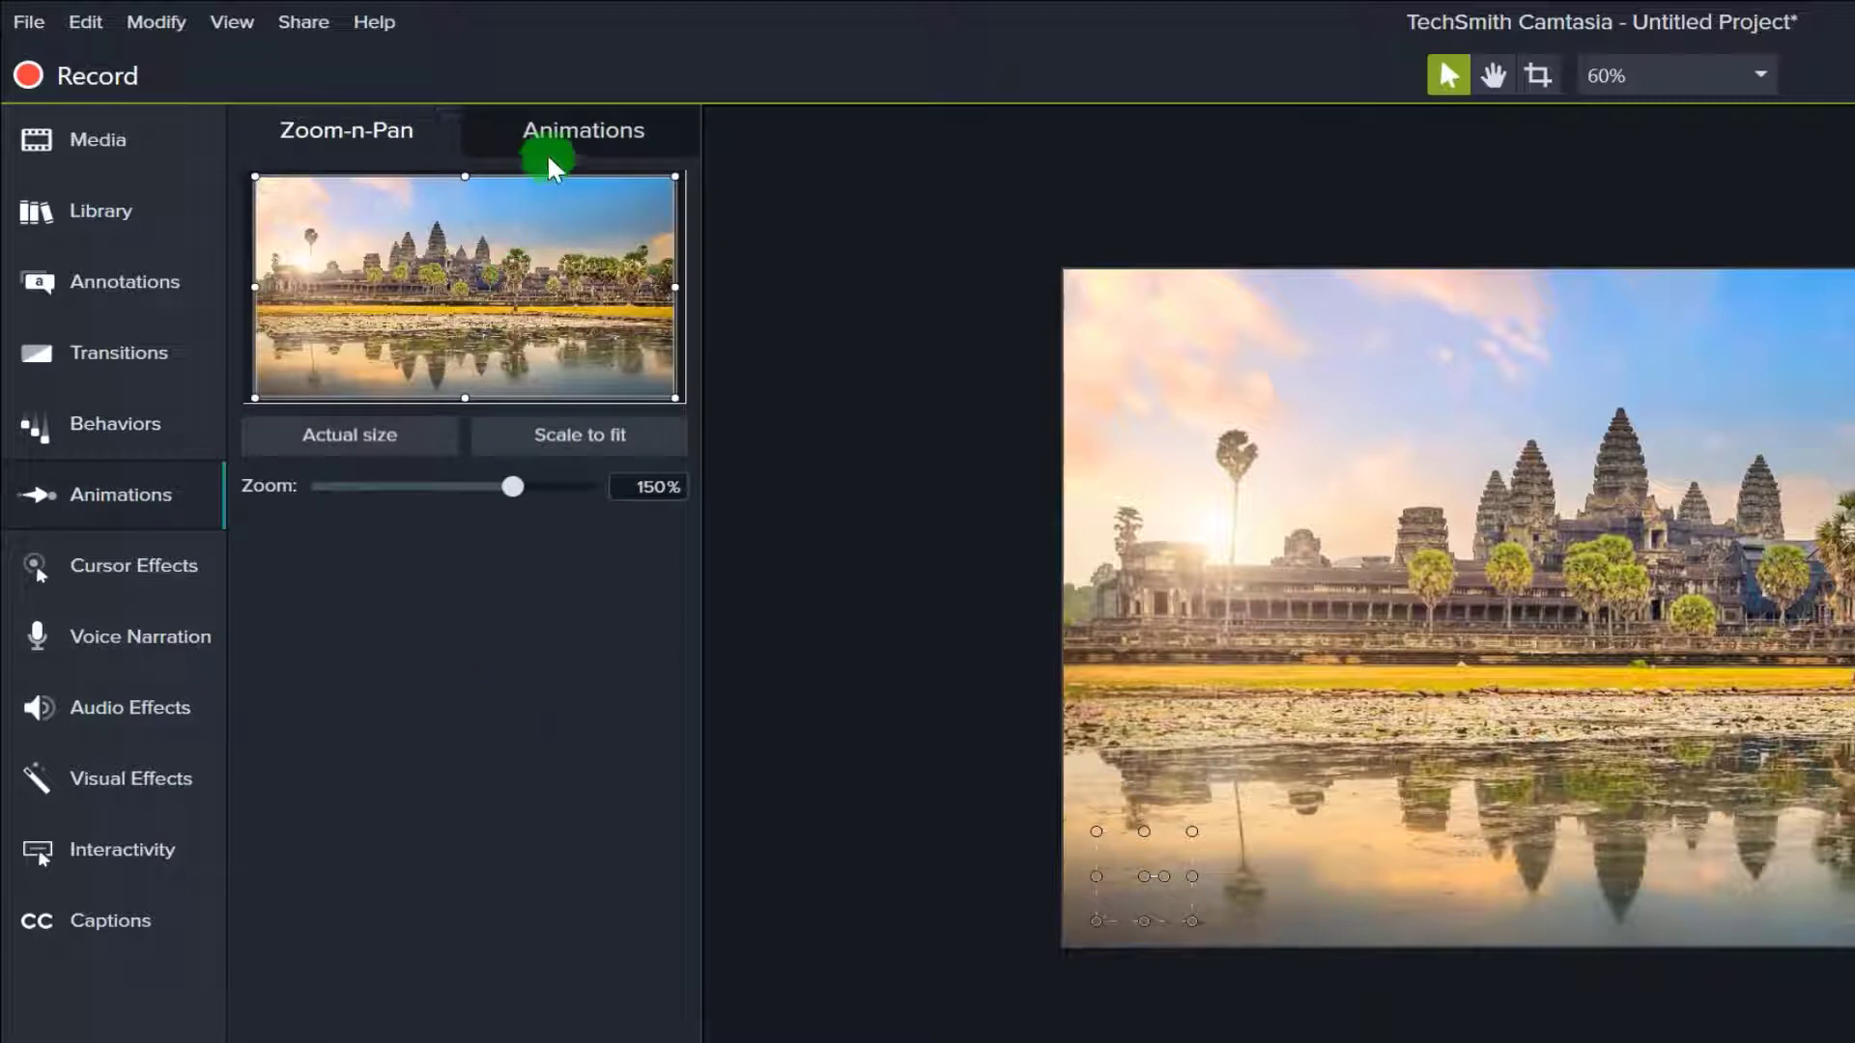
{"action": "left_click", "coordinate": [569, 133]}
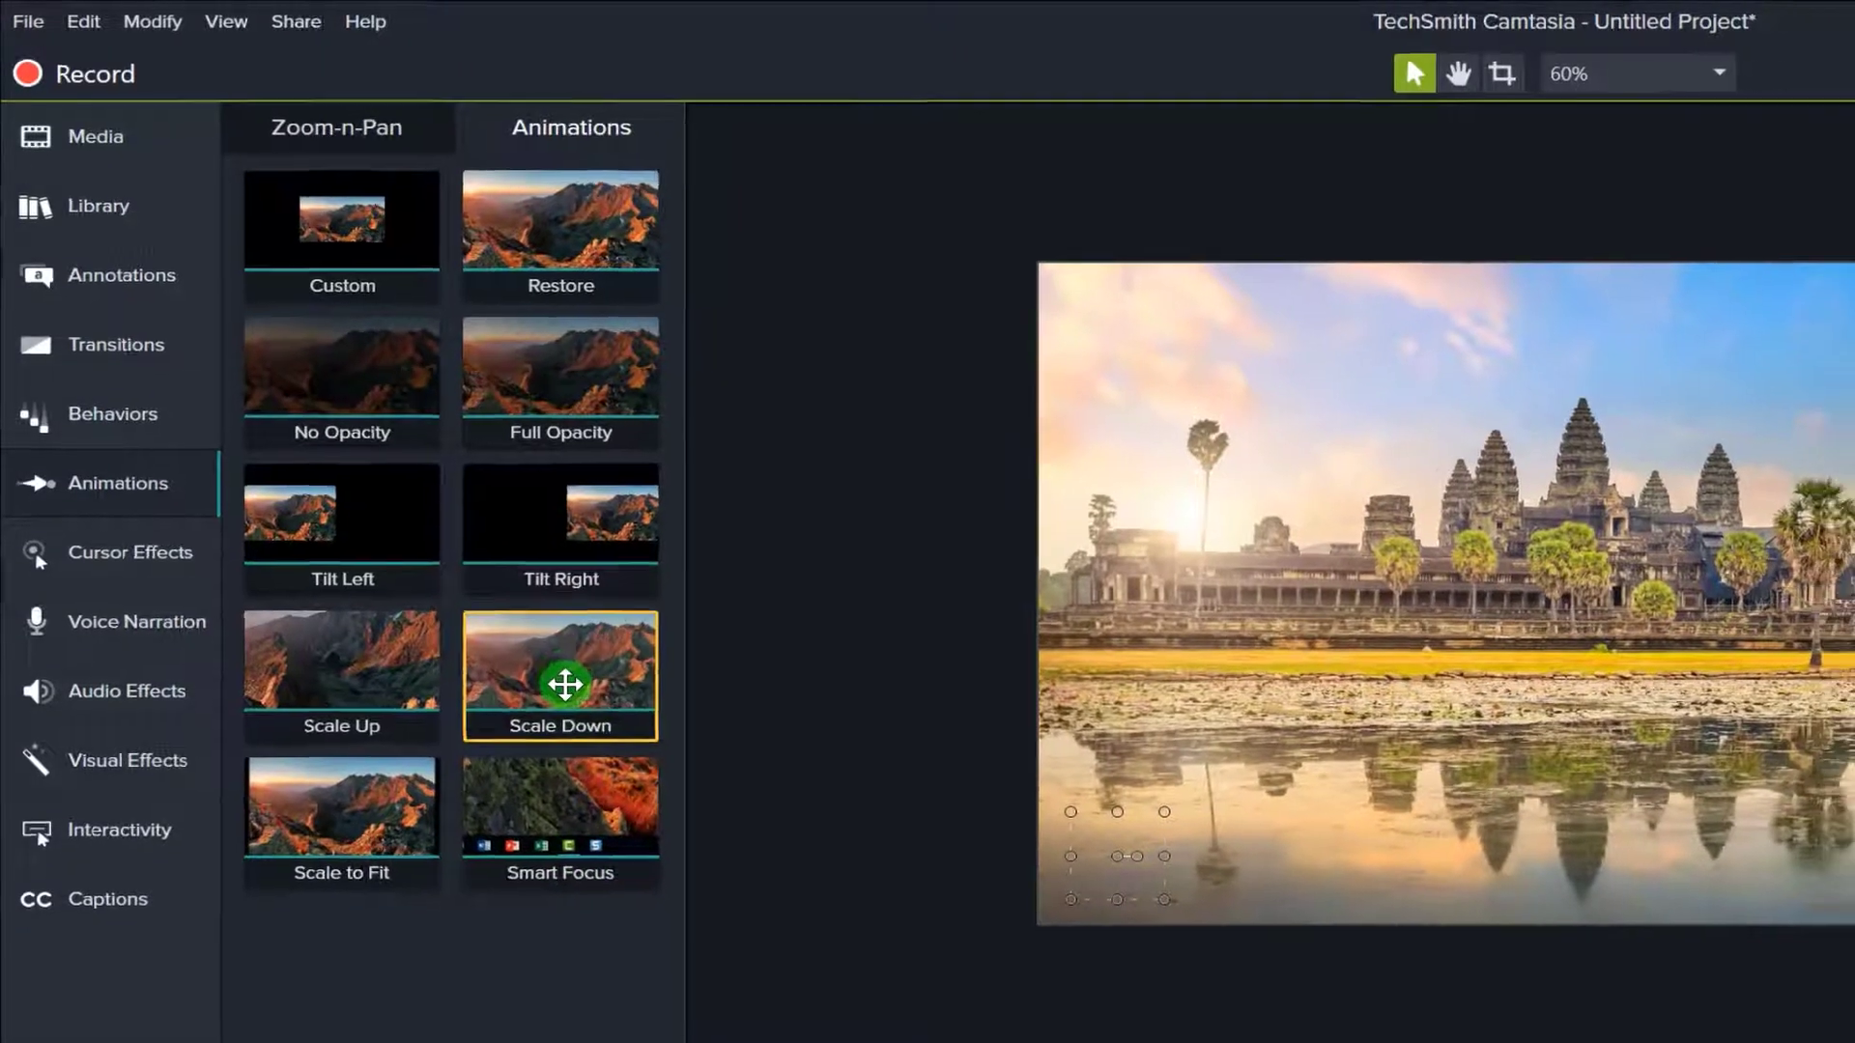
{"action": "left_click_drag", "start_coordinate": [566, 684], "coordinate": [333, 908]}
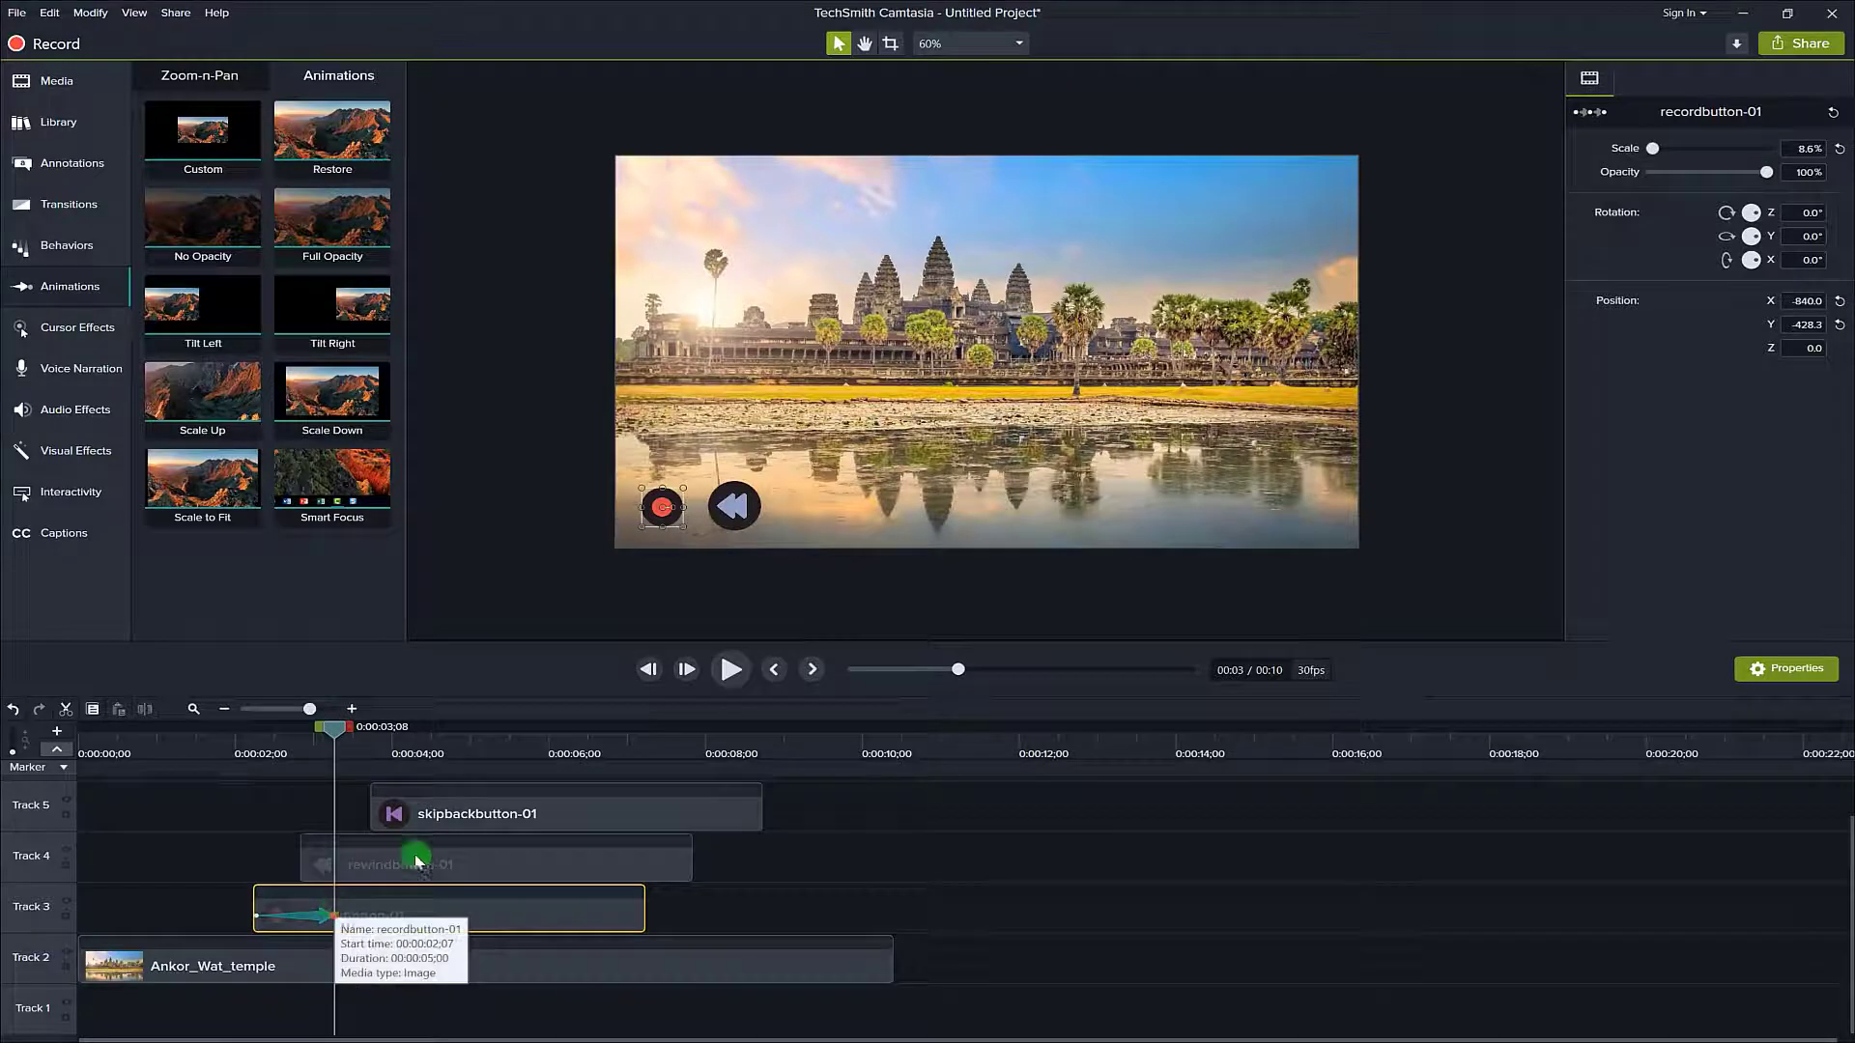
{"action": "left_click", "coordinate": [653, 537]}
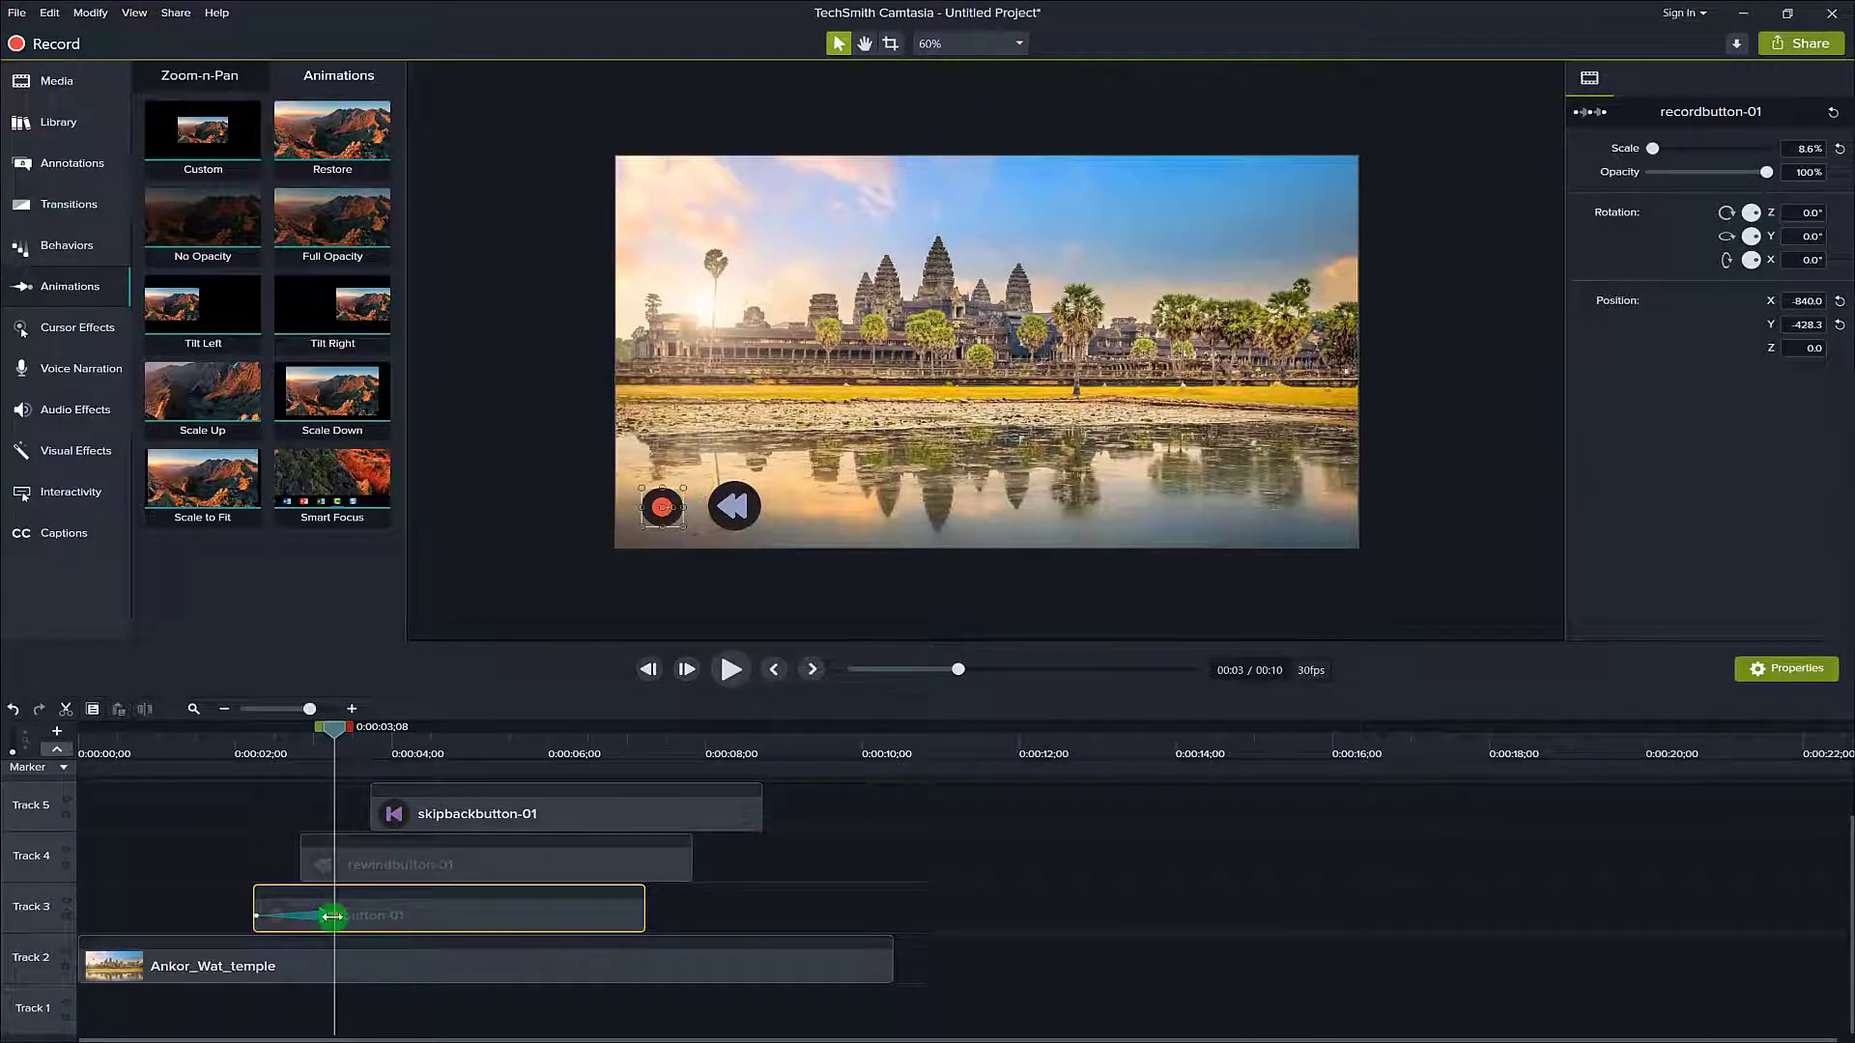
{"action": "left_click_drag", "start_coordinate": [683, 486], "coordinate": [700, 473]}
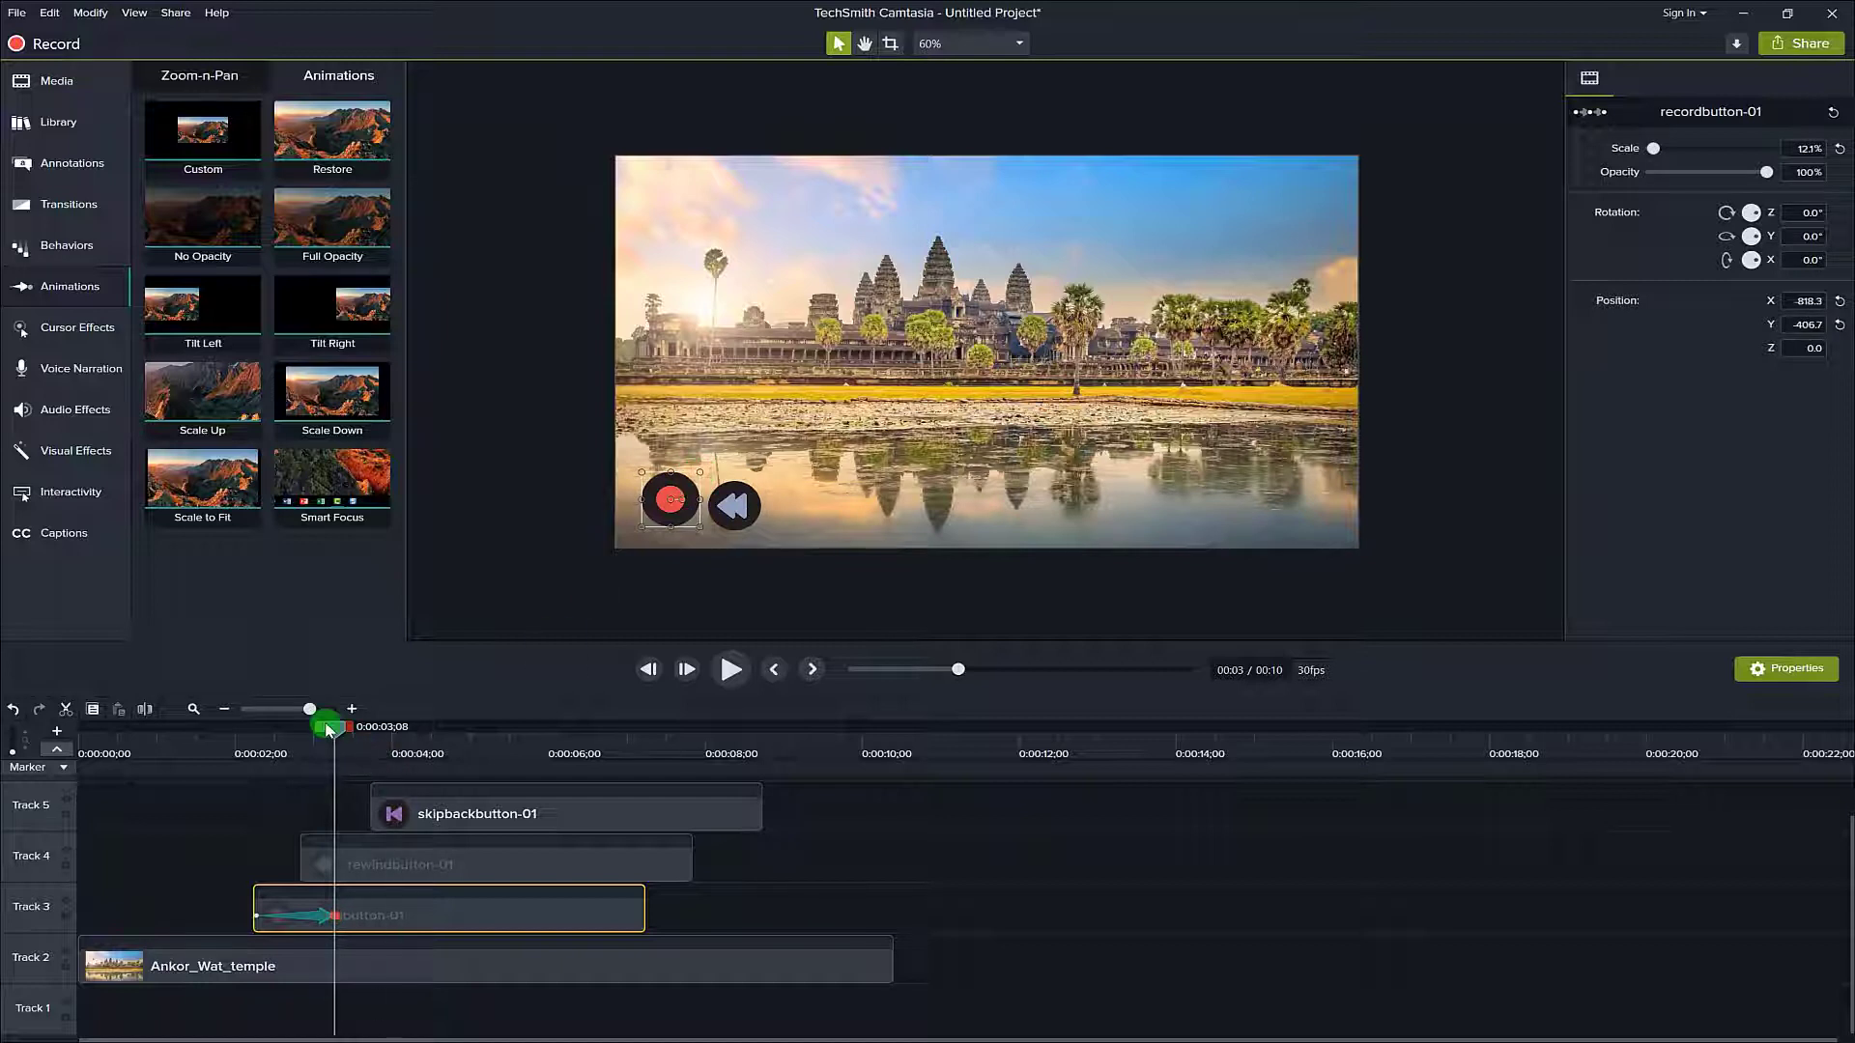
Preview the record button's scaling animation from 0:00:02;01.
{"action": "left_click_drag", "start_coordinate": [288, 741], "coordinate": [210, 750]}
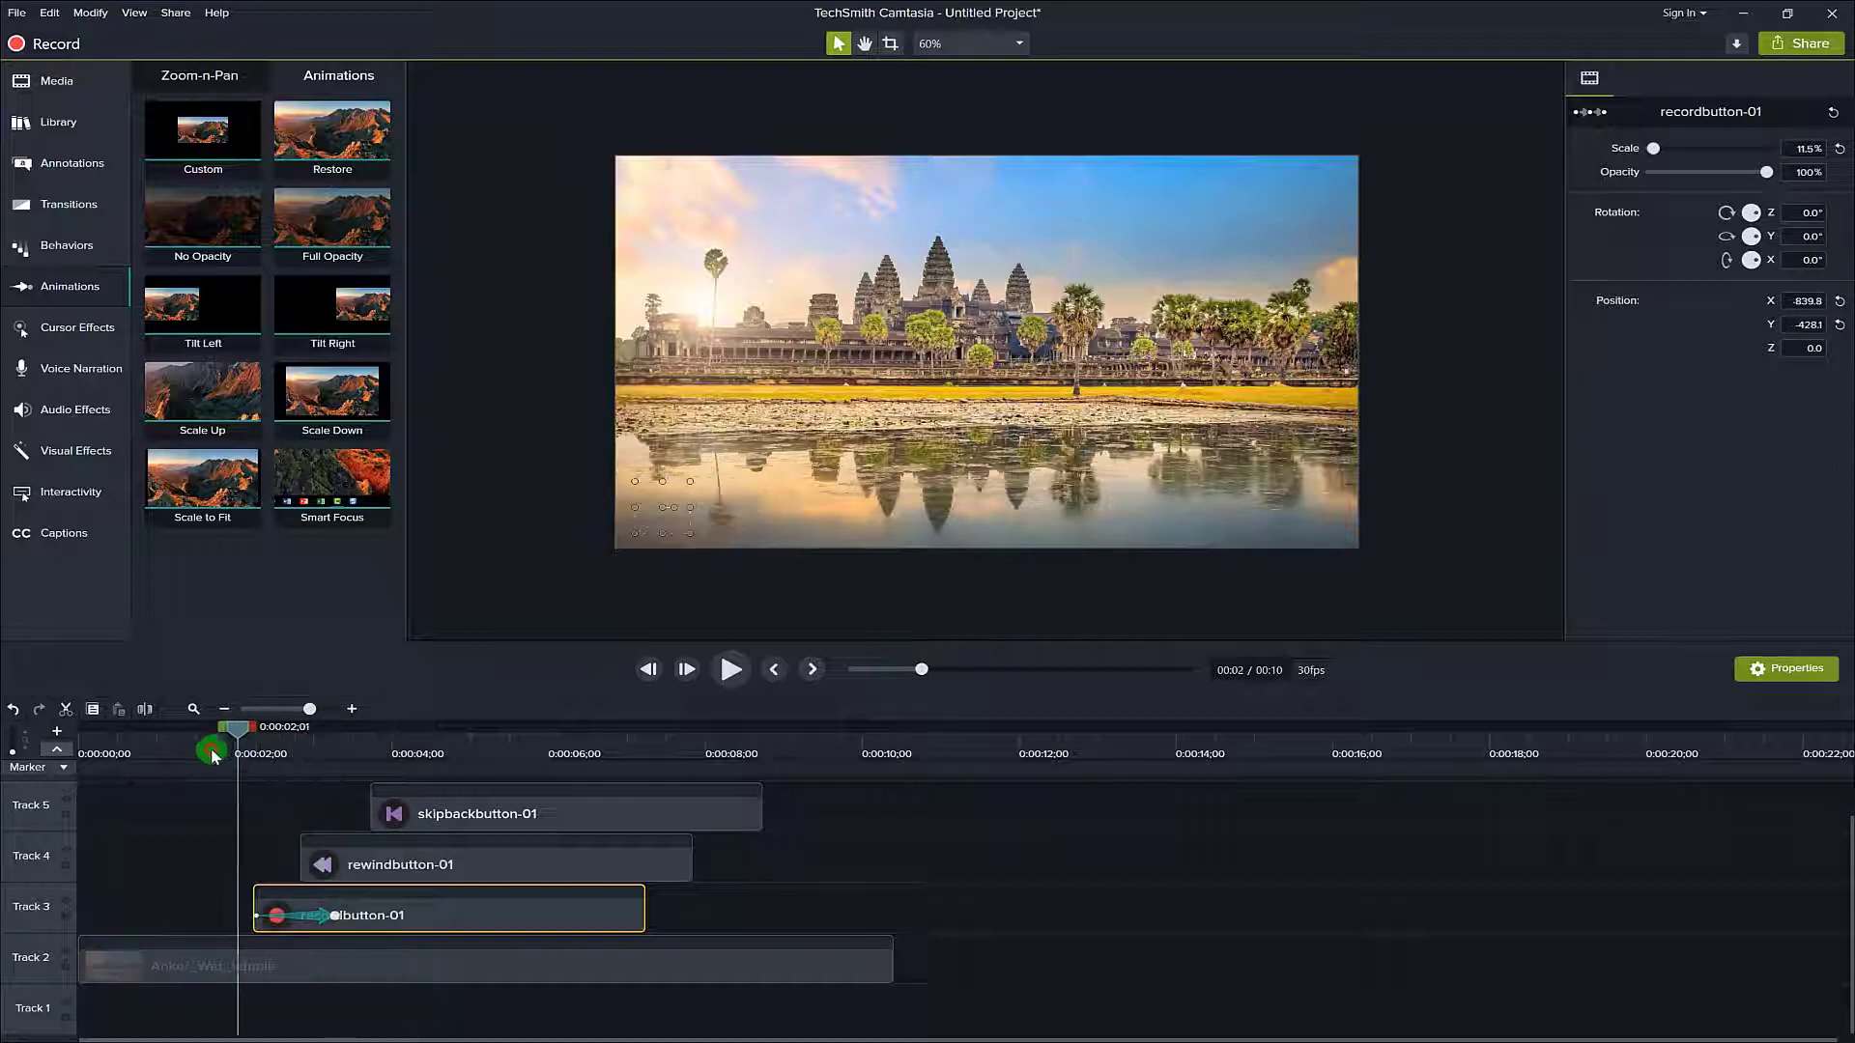
{"action": "left_click", "coordinate": [735, 676]}
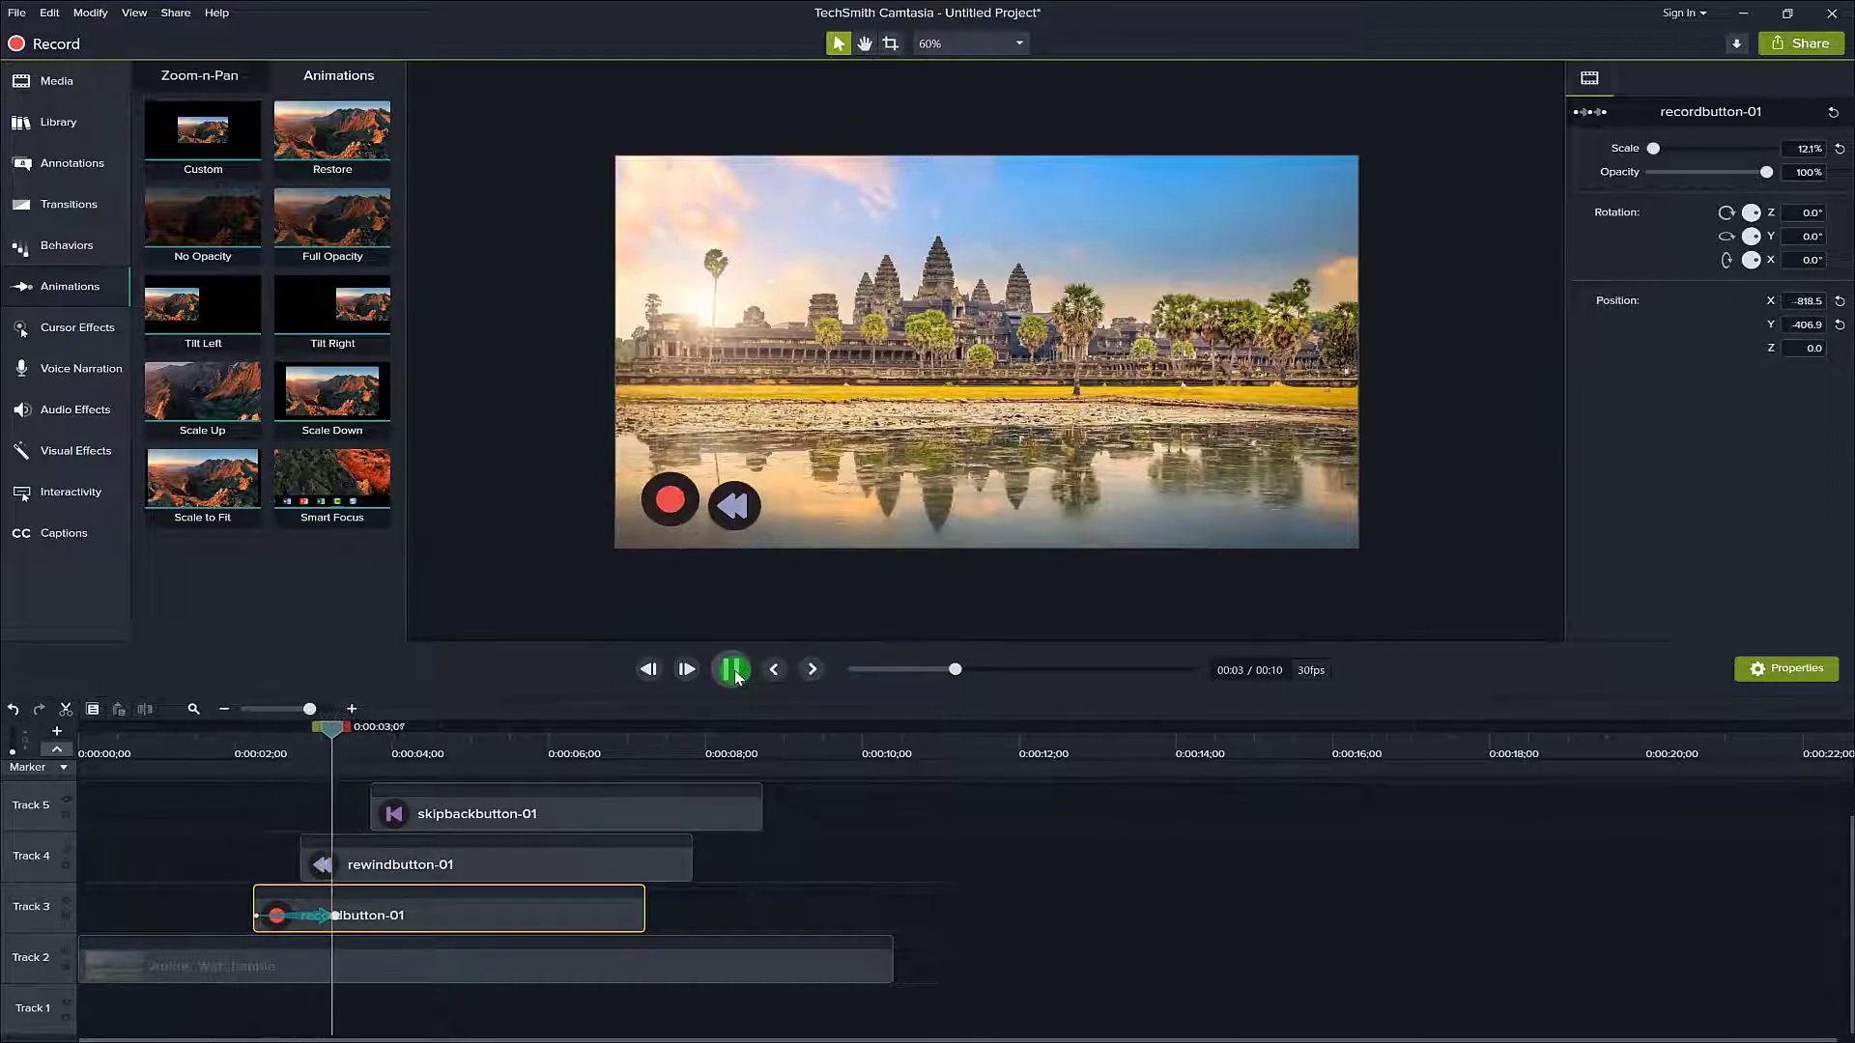
{"action": "left_click", "coordinate": [732, 675]}
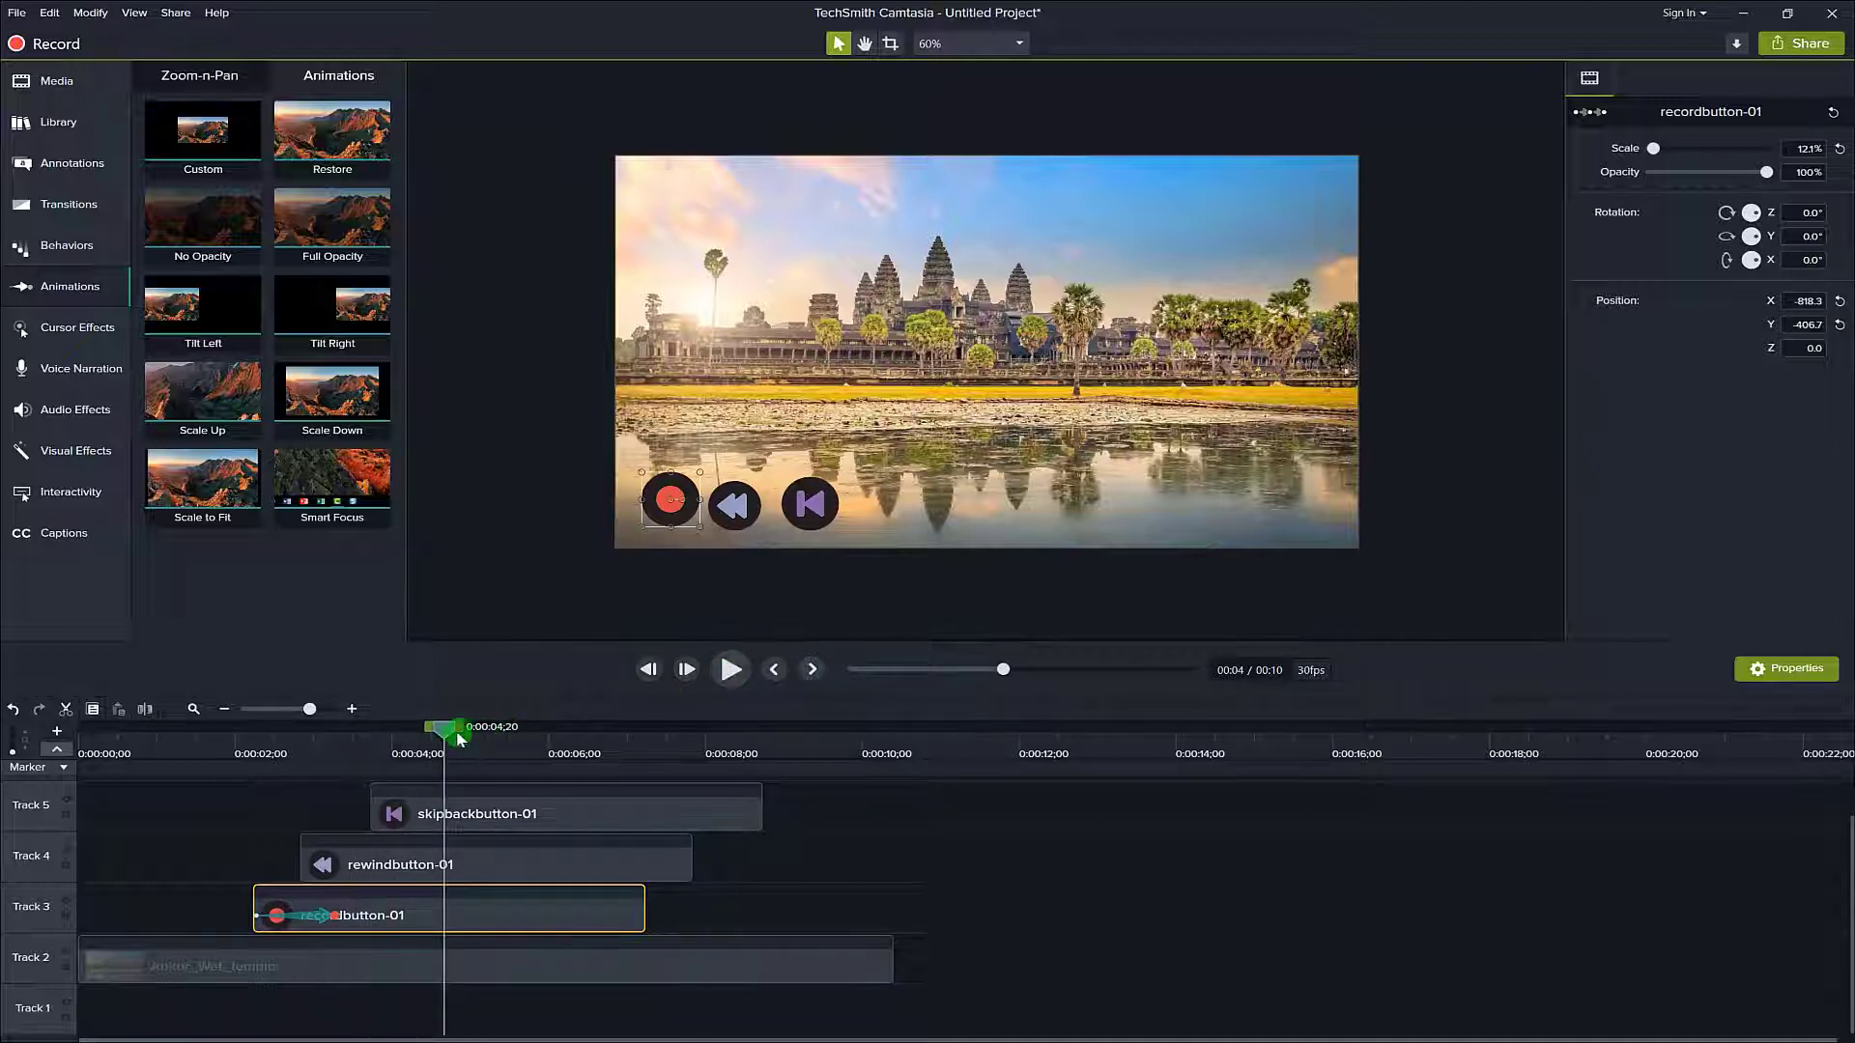
Add a Custom animation to recordbutton-01 after the scaling animation and move the icon at its end to the canvas's upper-right corner.
{"action": "left_click_drag", "start_coordinate": [444, 736], "coordinate": [355, 739]}
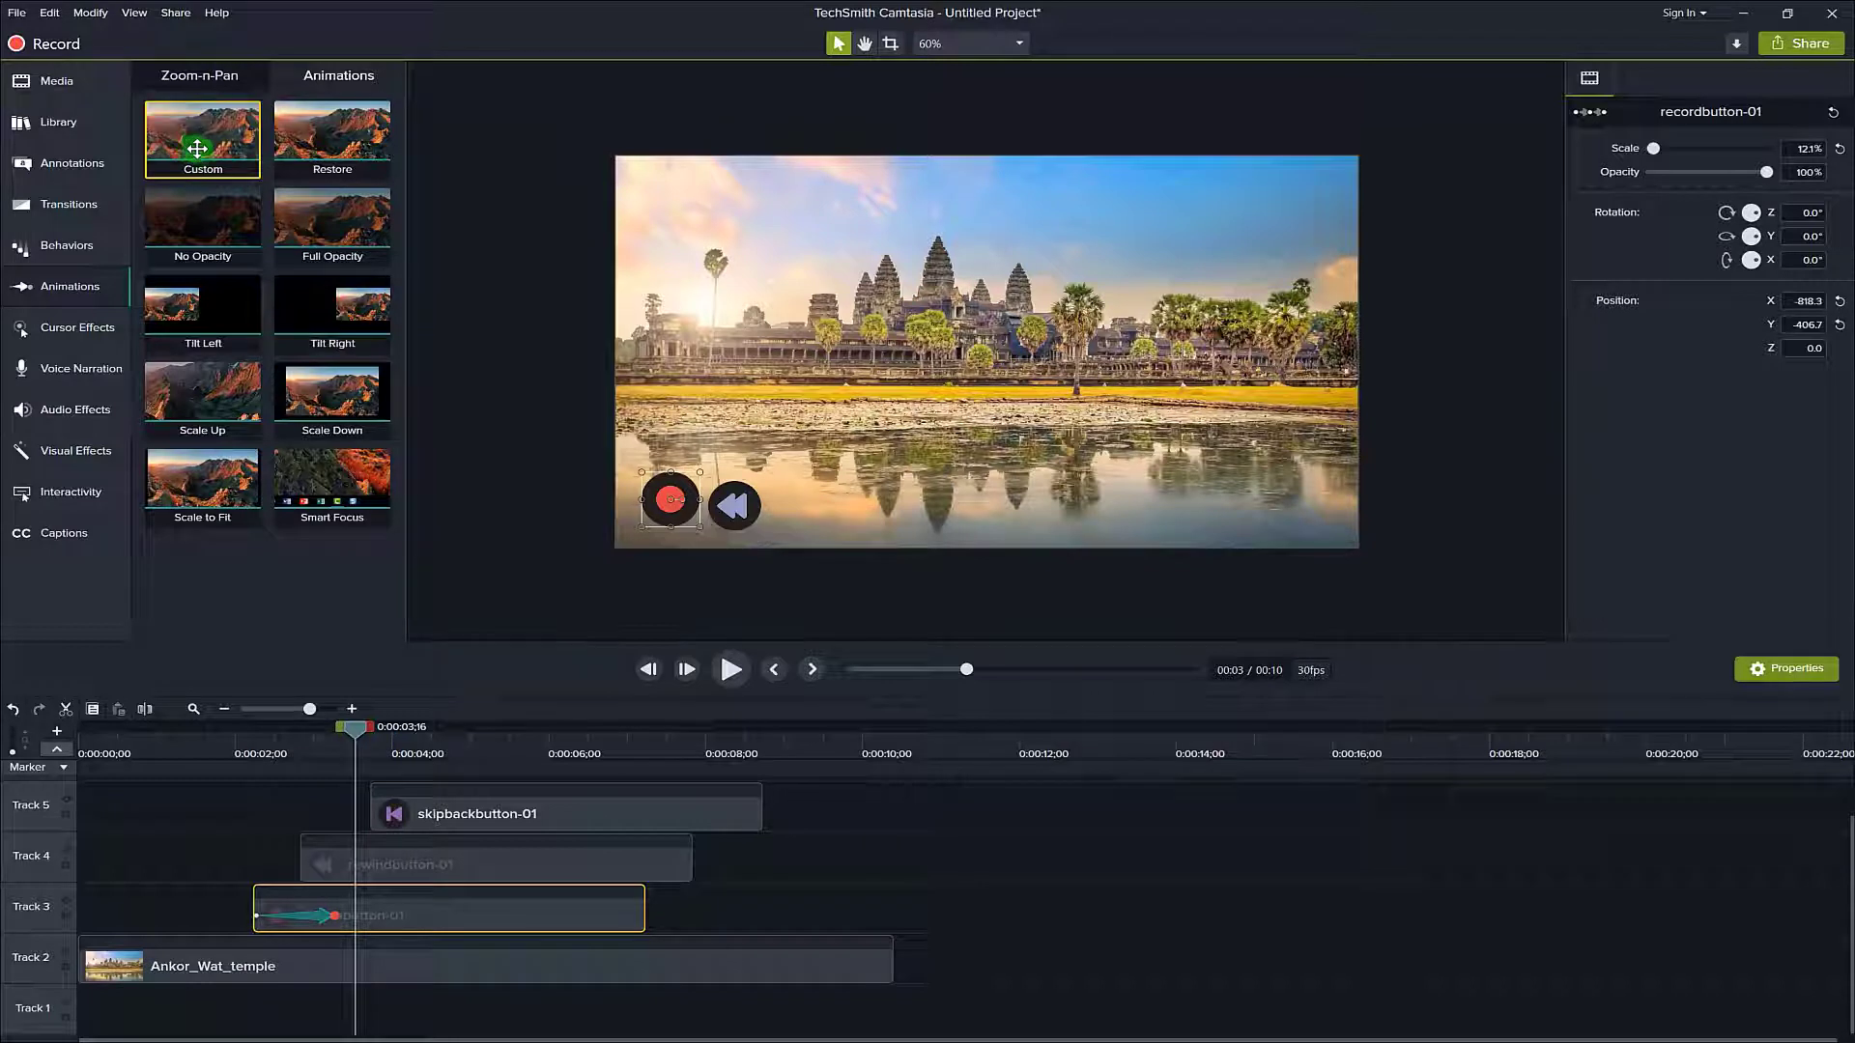
{"action": "left_click_drag", "start_coordinate": [209, 143], "coordinate": [389, 910]}
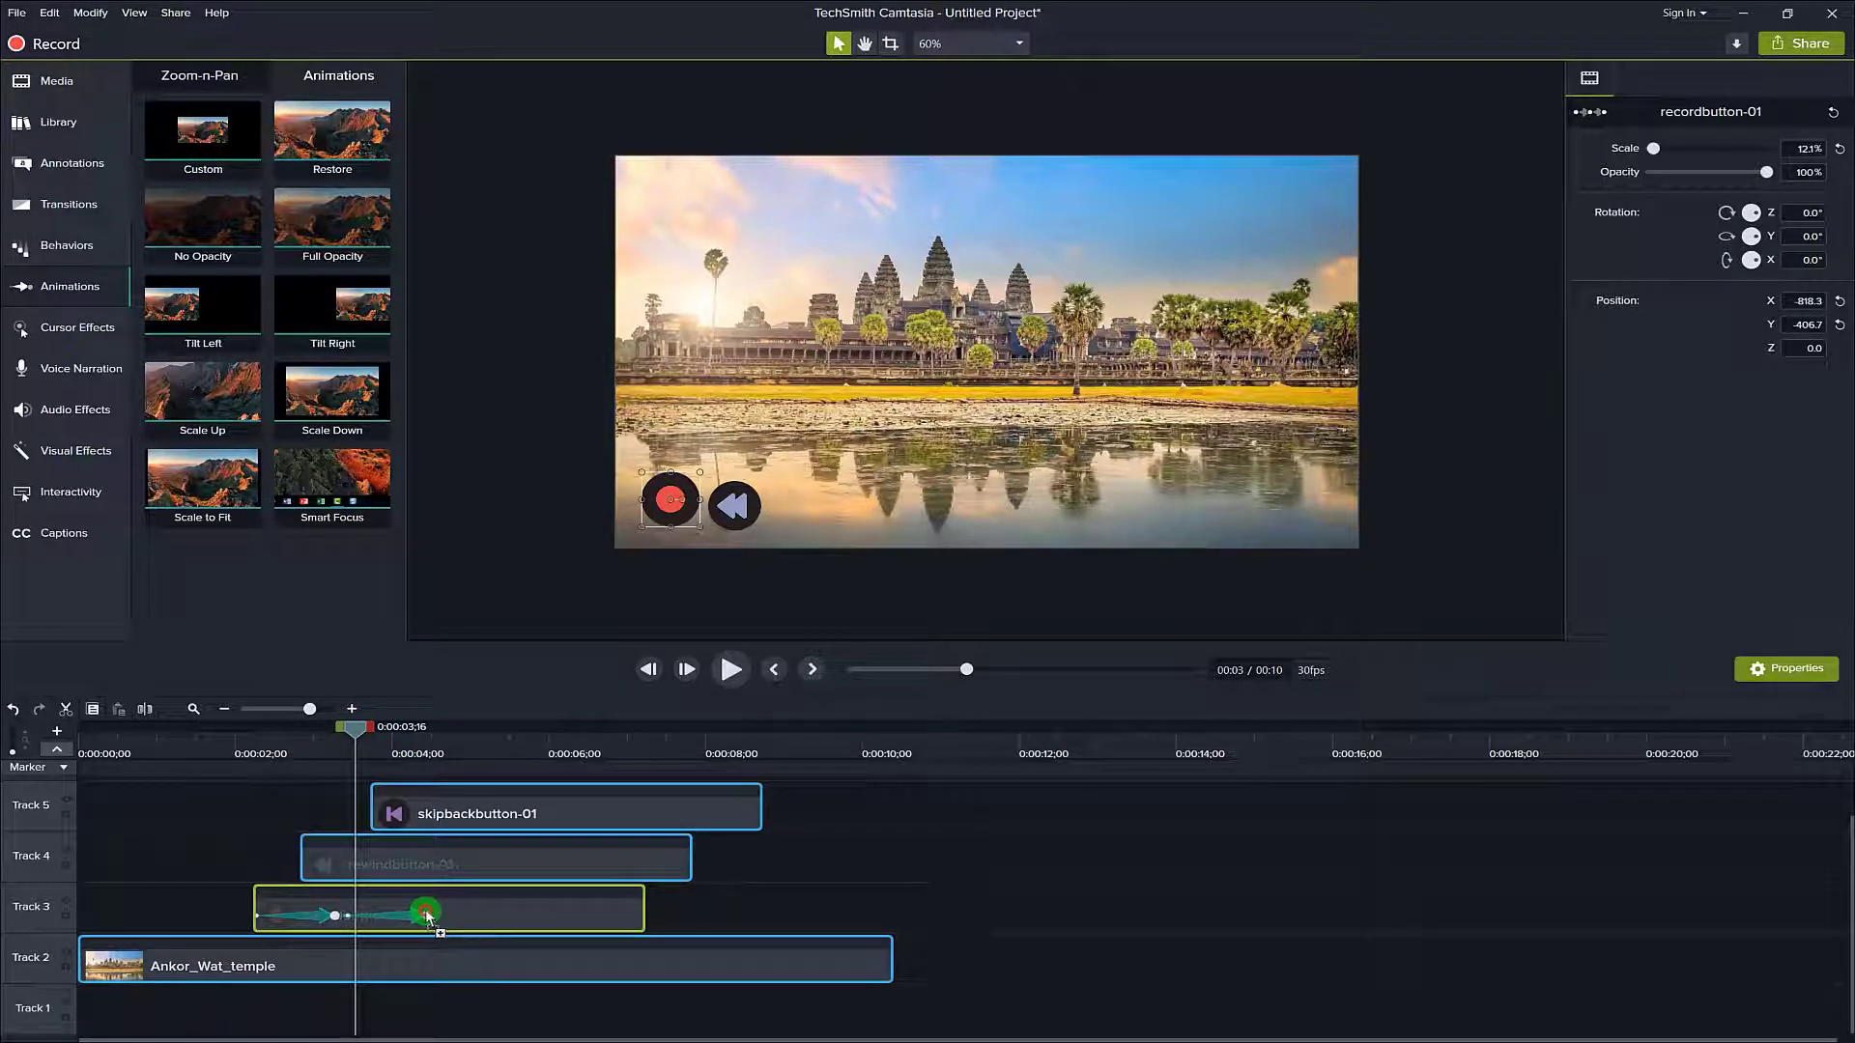
{"action": "left_click", "coordinate": [426, 913]}
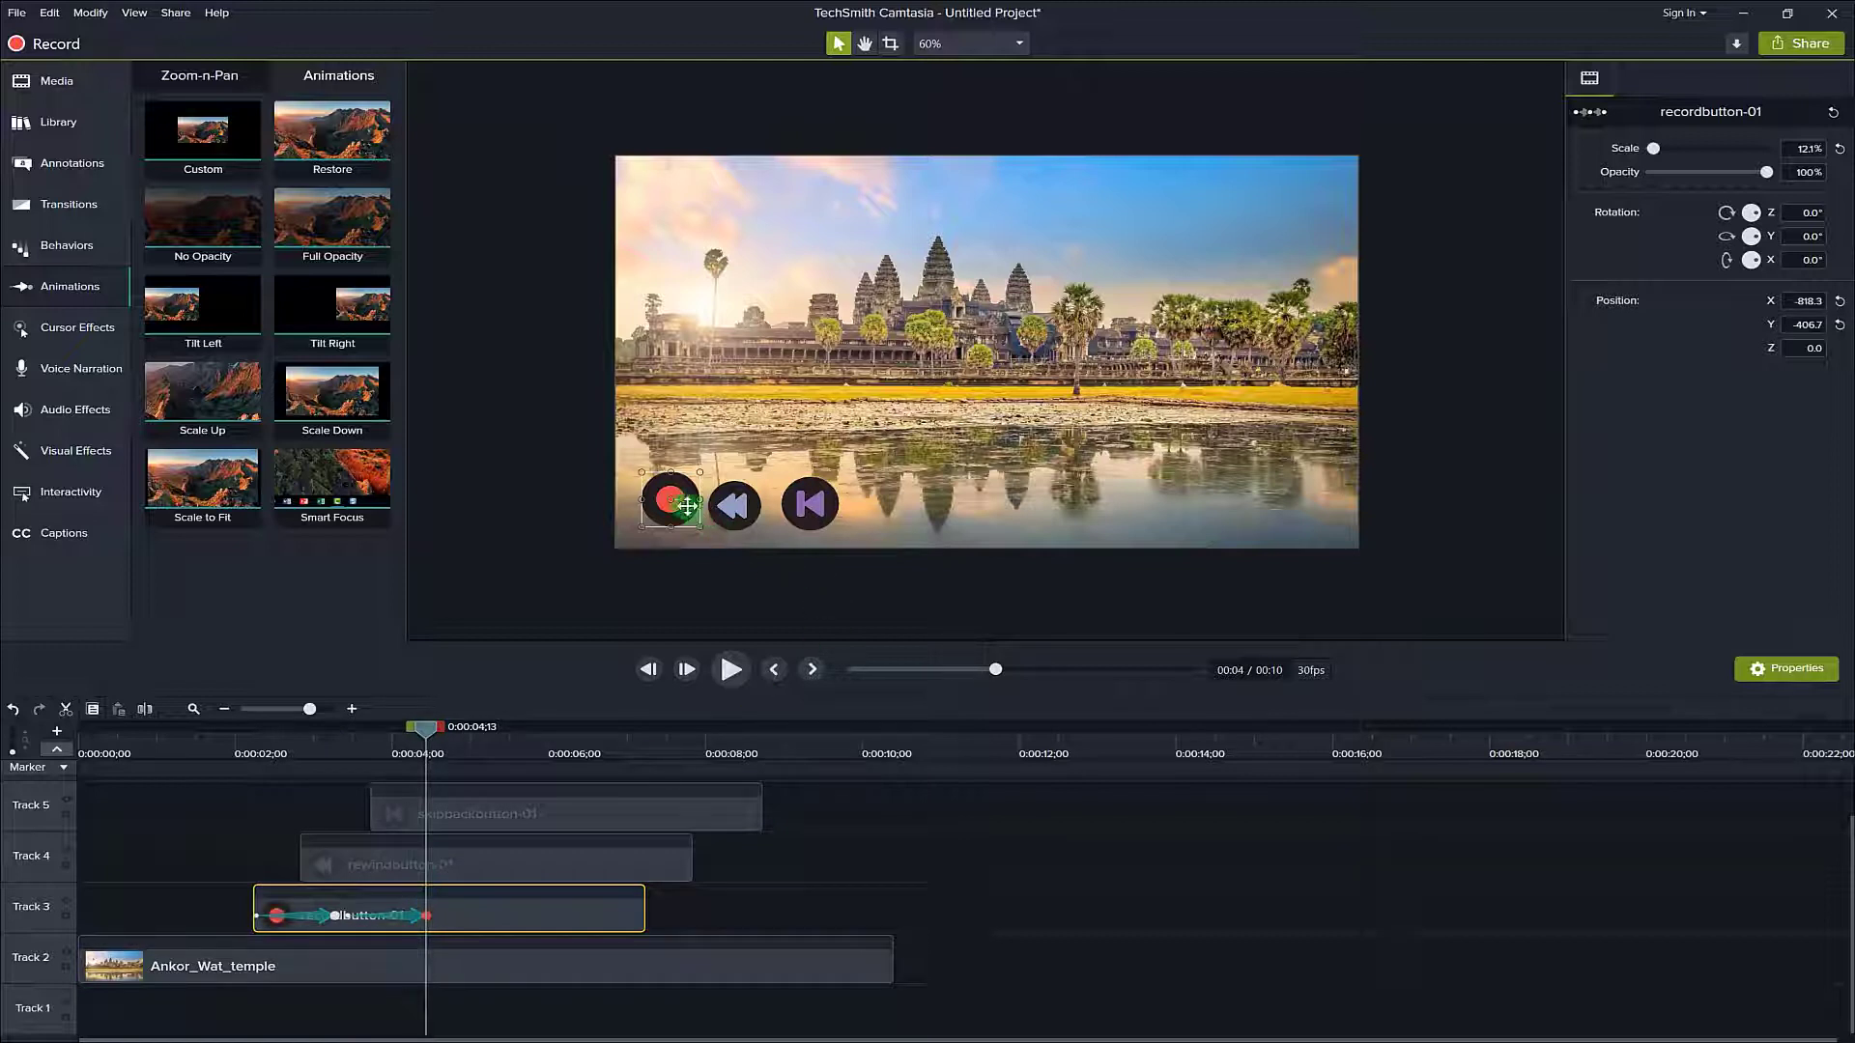
{"action": "left_click_drag", "start_coordinate": [672, 501], "coordinate": [1305, 210]}
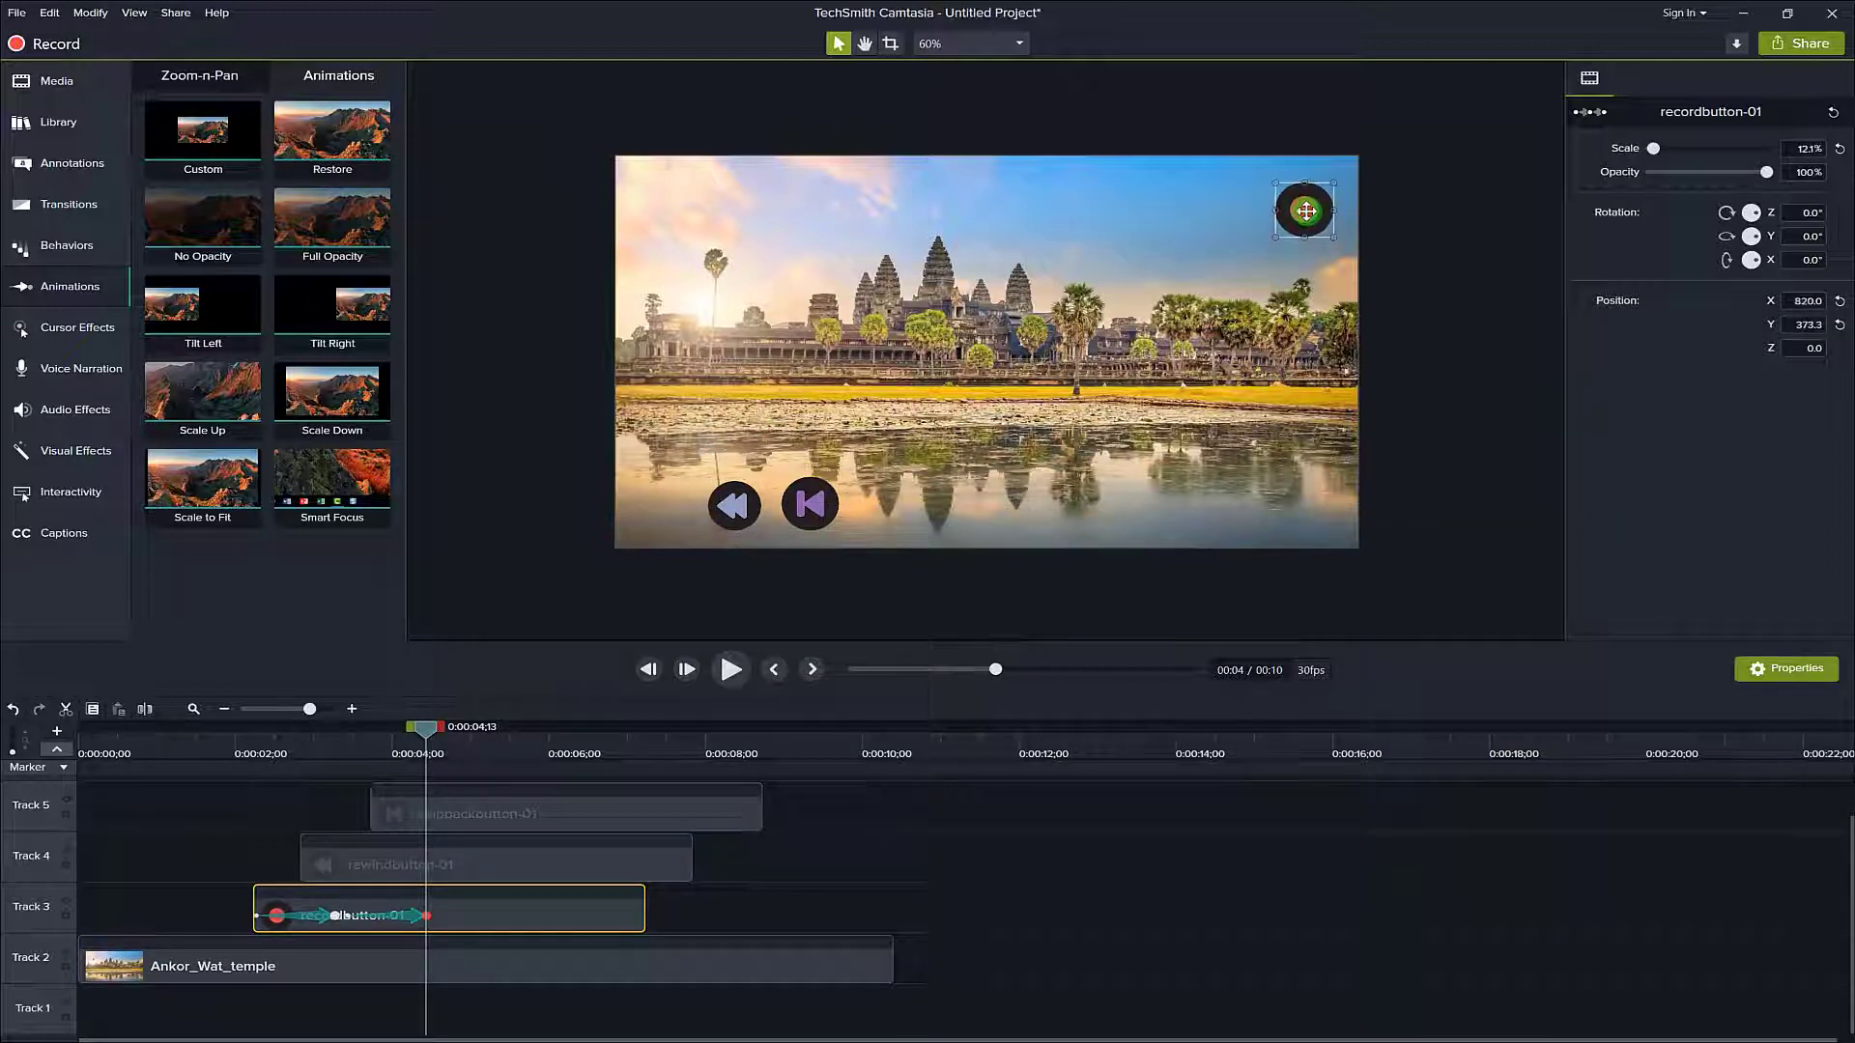
Play back the record button's scaling and movement from before the clip starts, and deselect the clip.
{"action": "left_click_drag", "start_coordinate": [433, 736], "coordinate": [209, 788]}
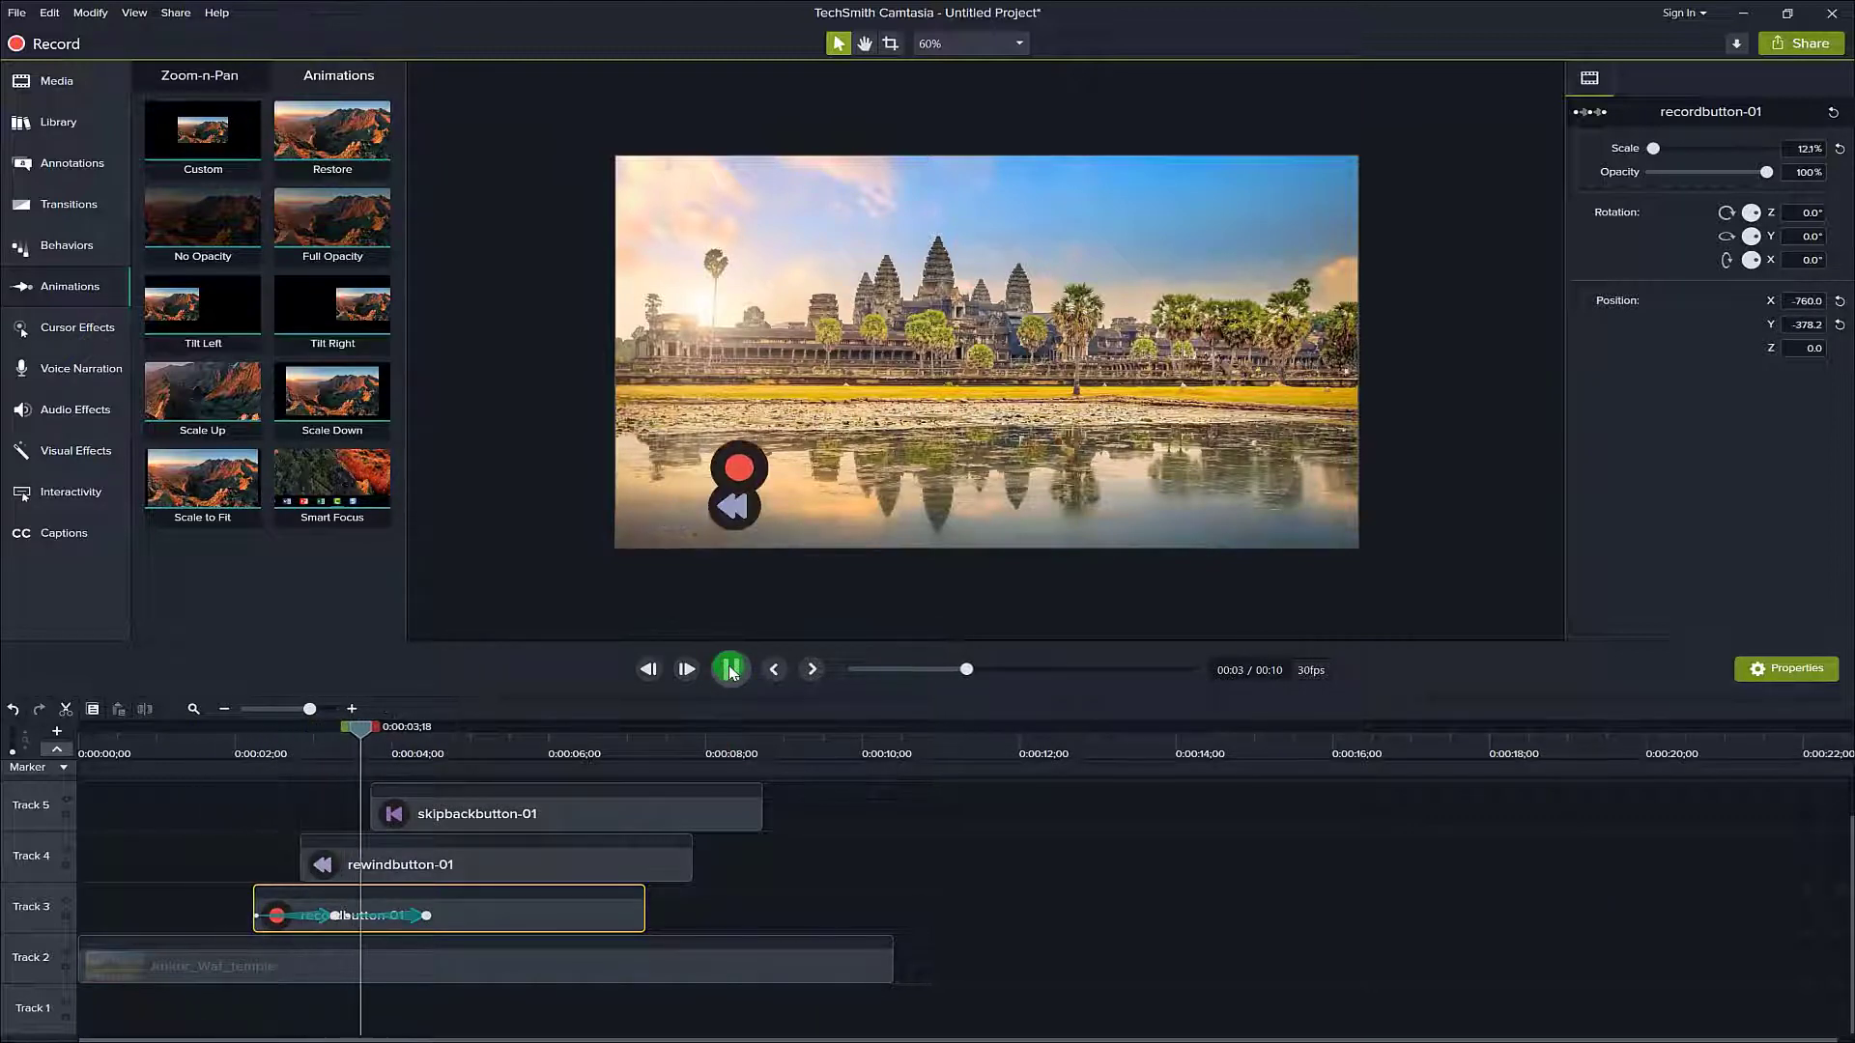
{"action": "left_click", "coordinate": [731, 670]}
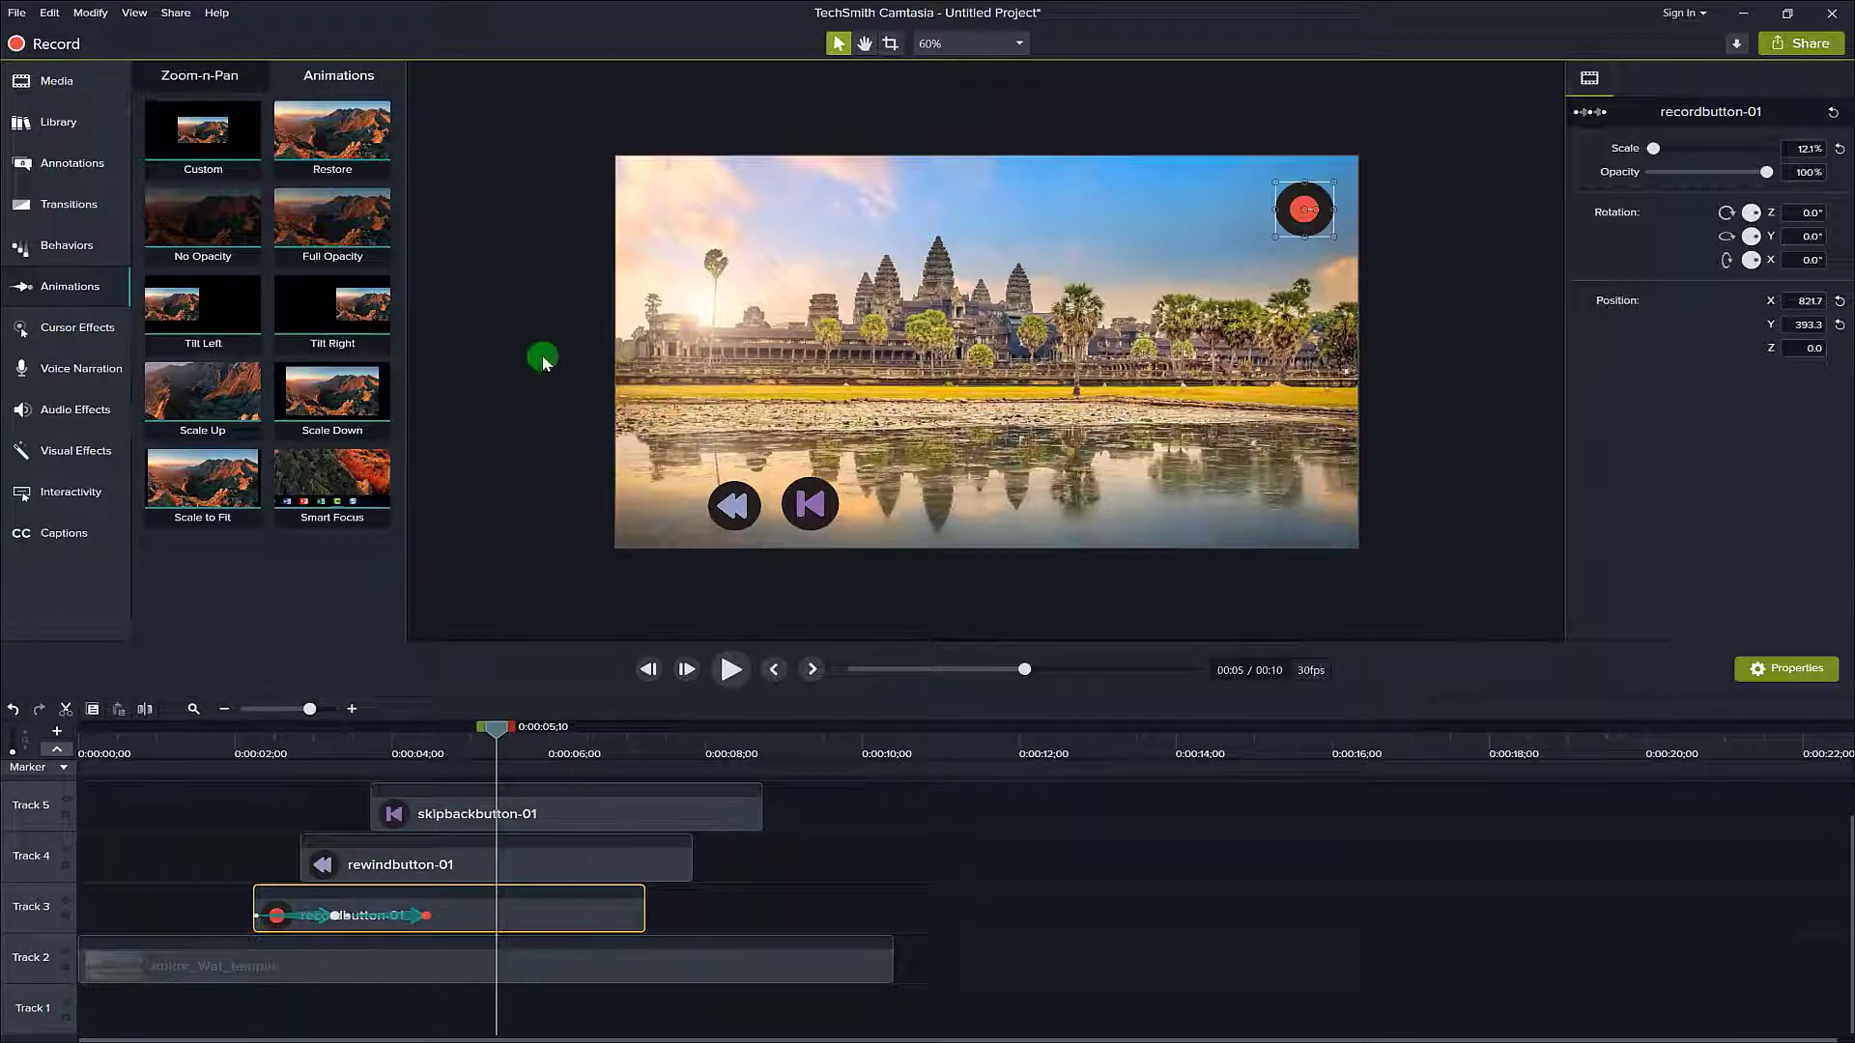
{"action": "left_click", "coordinate": [529, 320]}
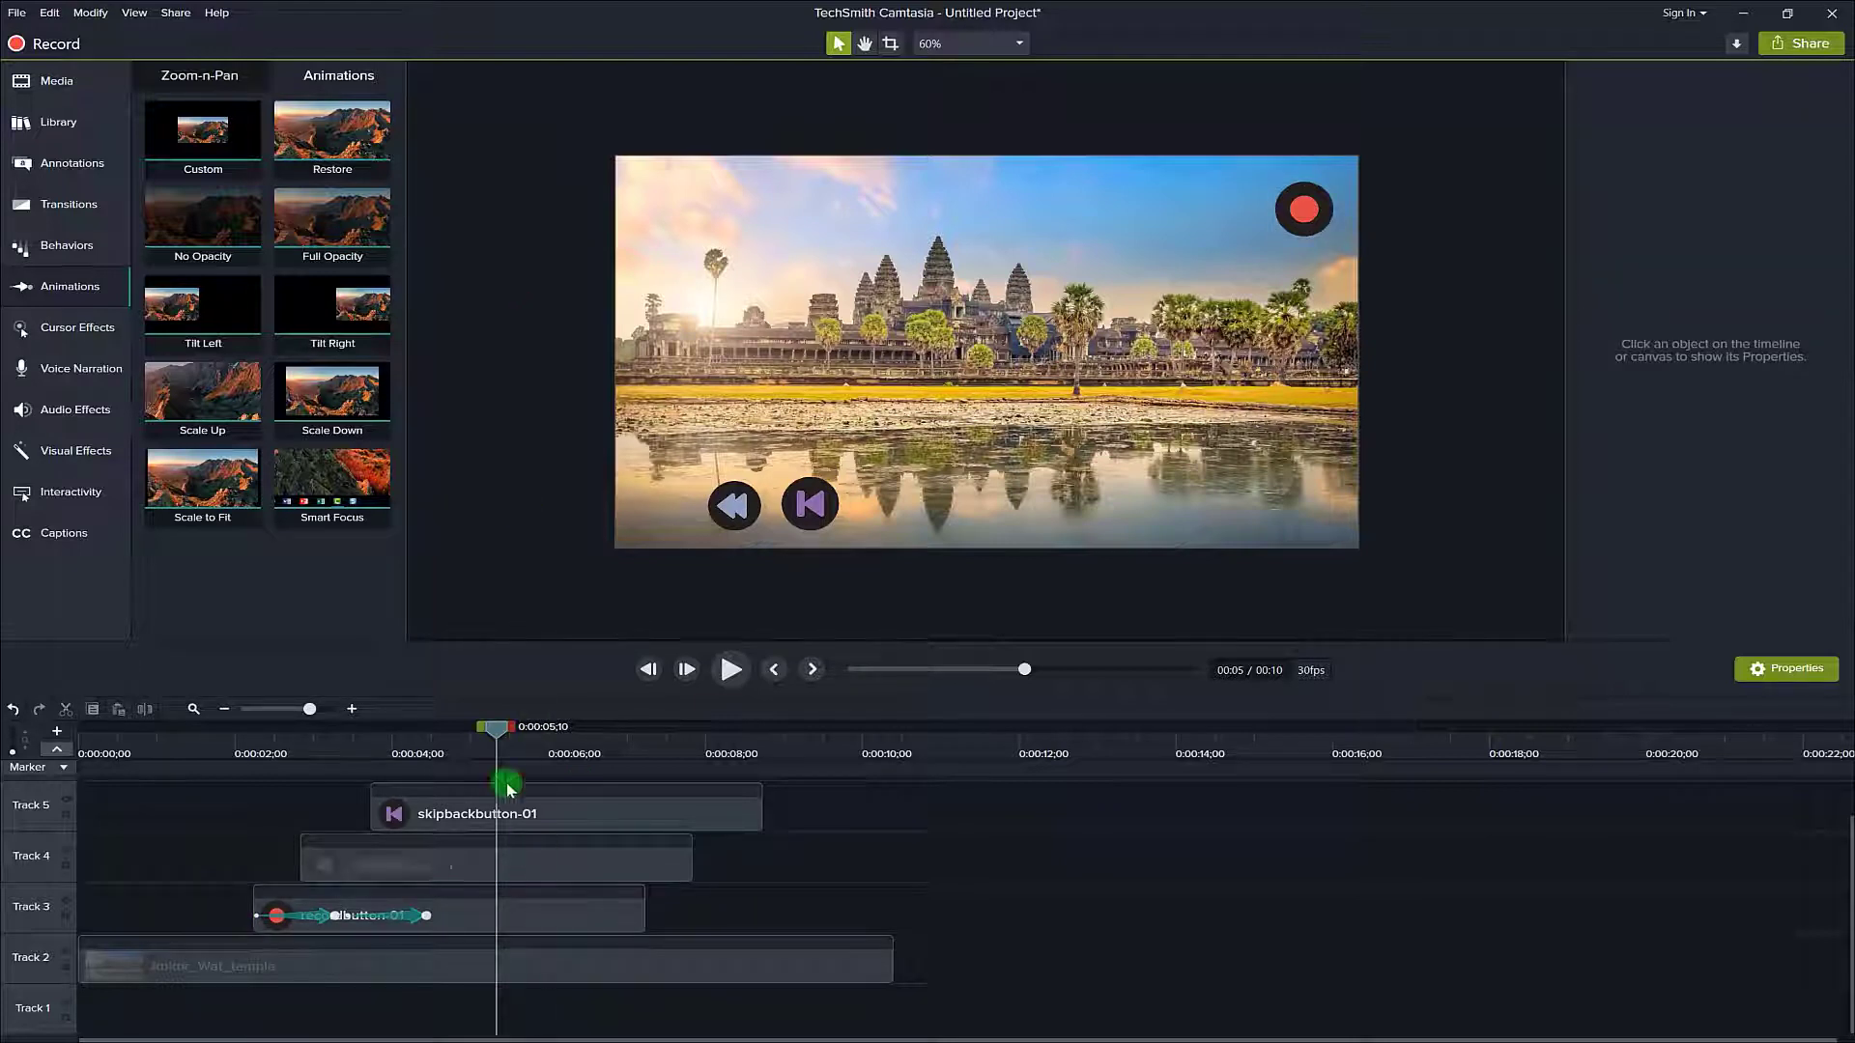
Play the whole timeline from 0:00:00;00 to review all three icons over the temple background.
{"action": "left_click_drag", "start_coordinate": [496, 729], "coordinate": [76, 802]}
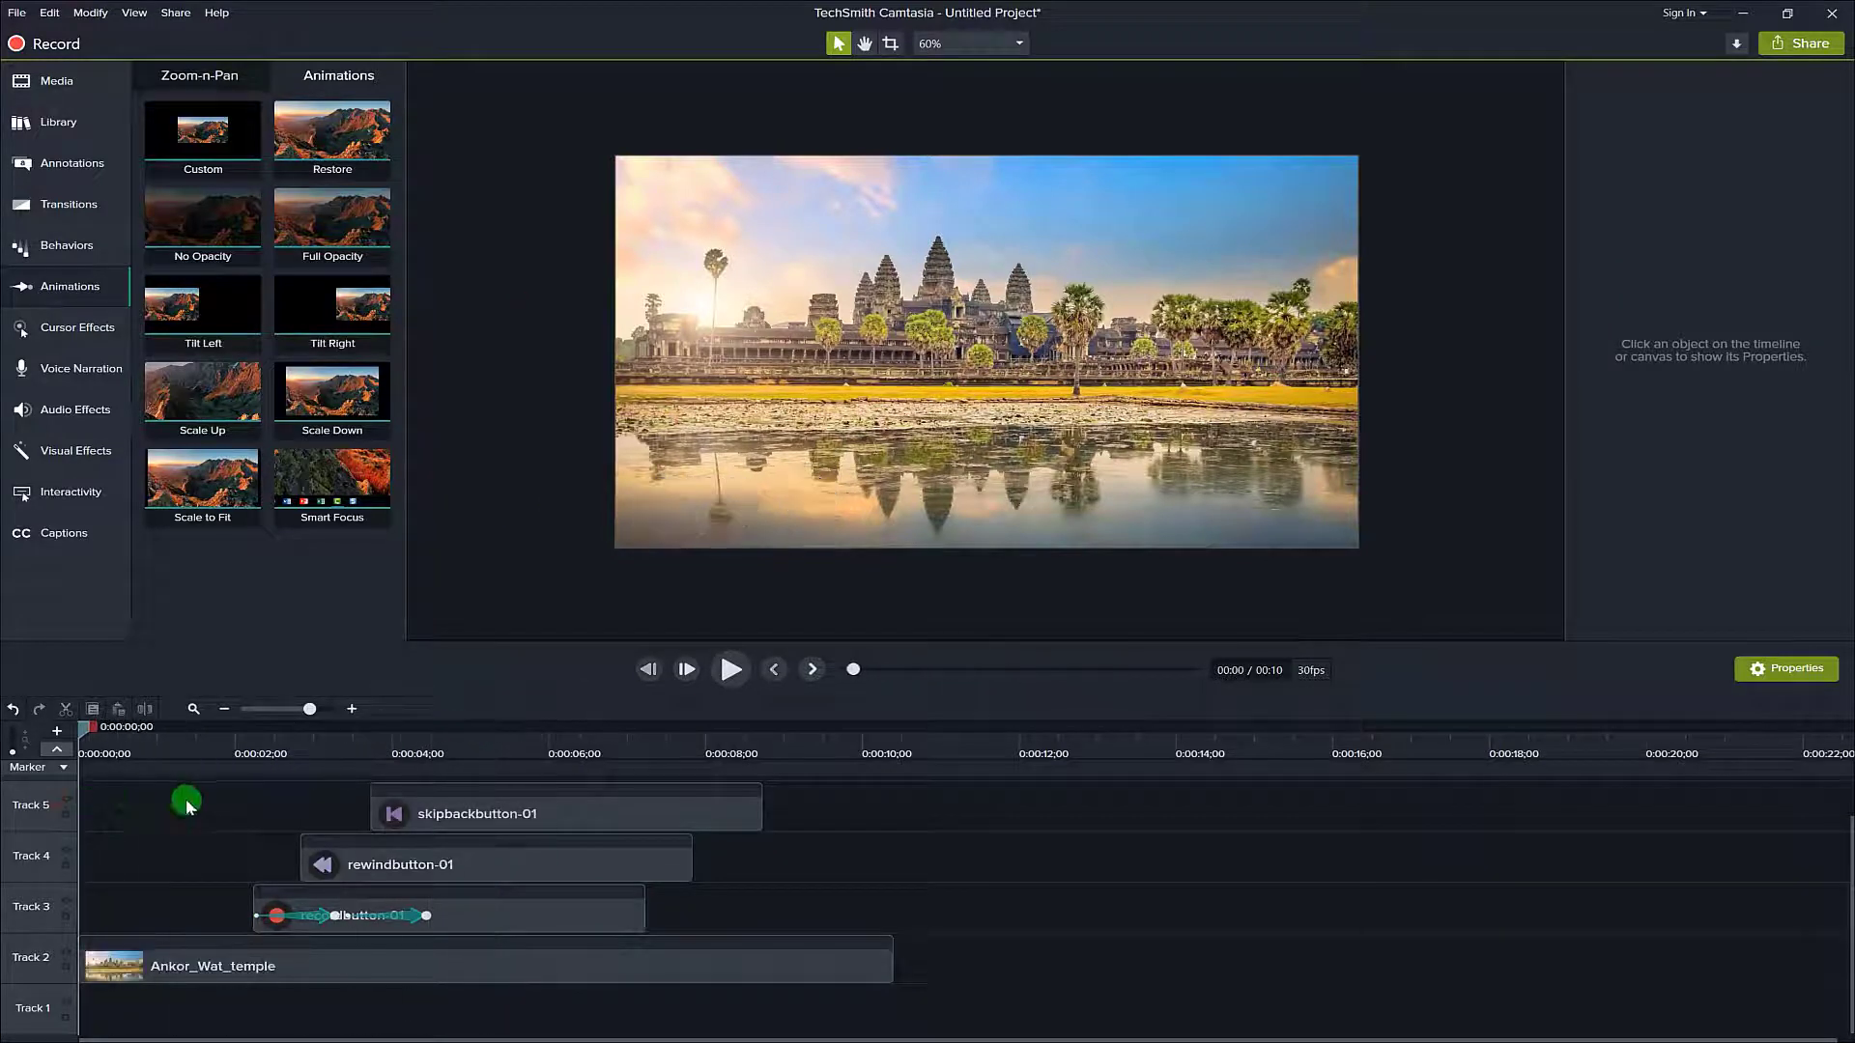
{"action": "left_click", "coordinate": [729, 671]}
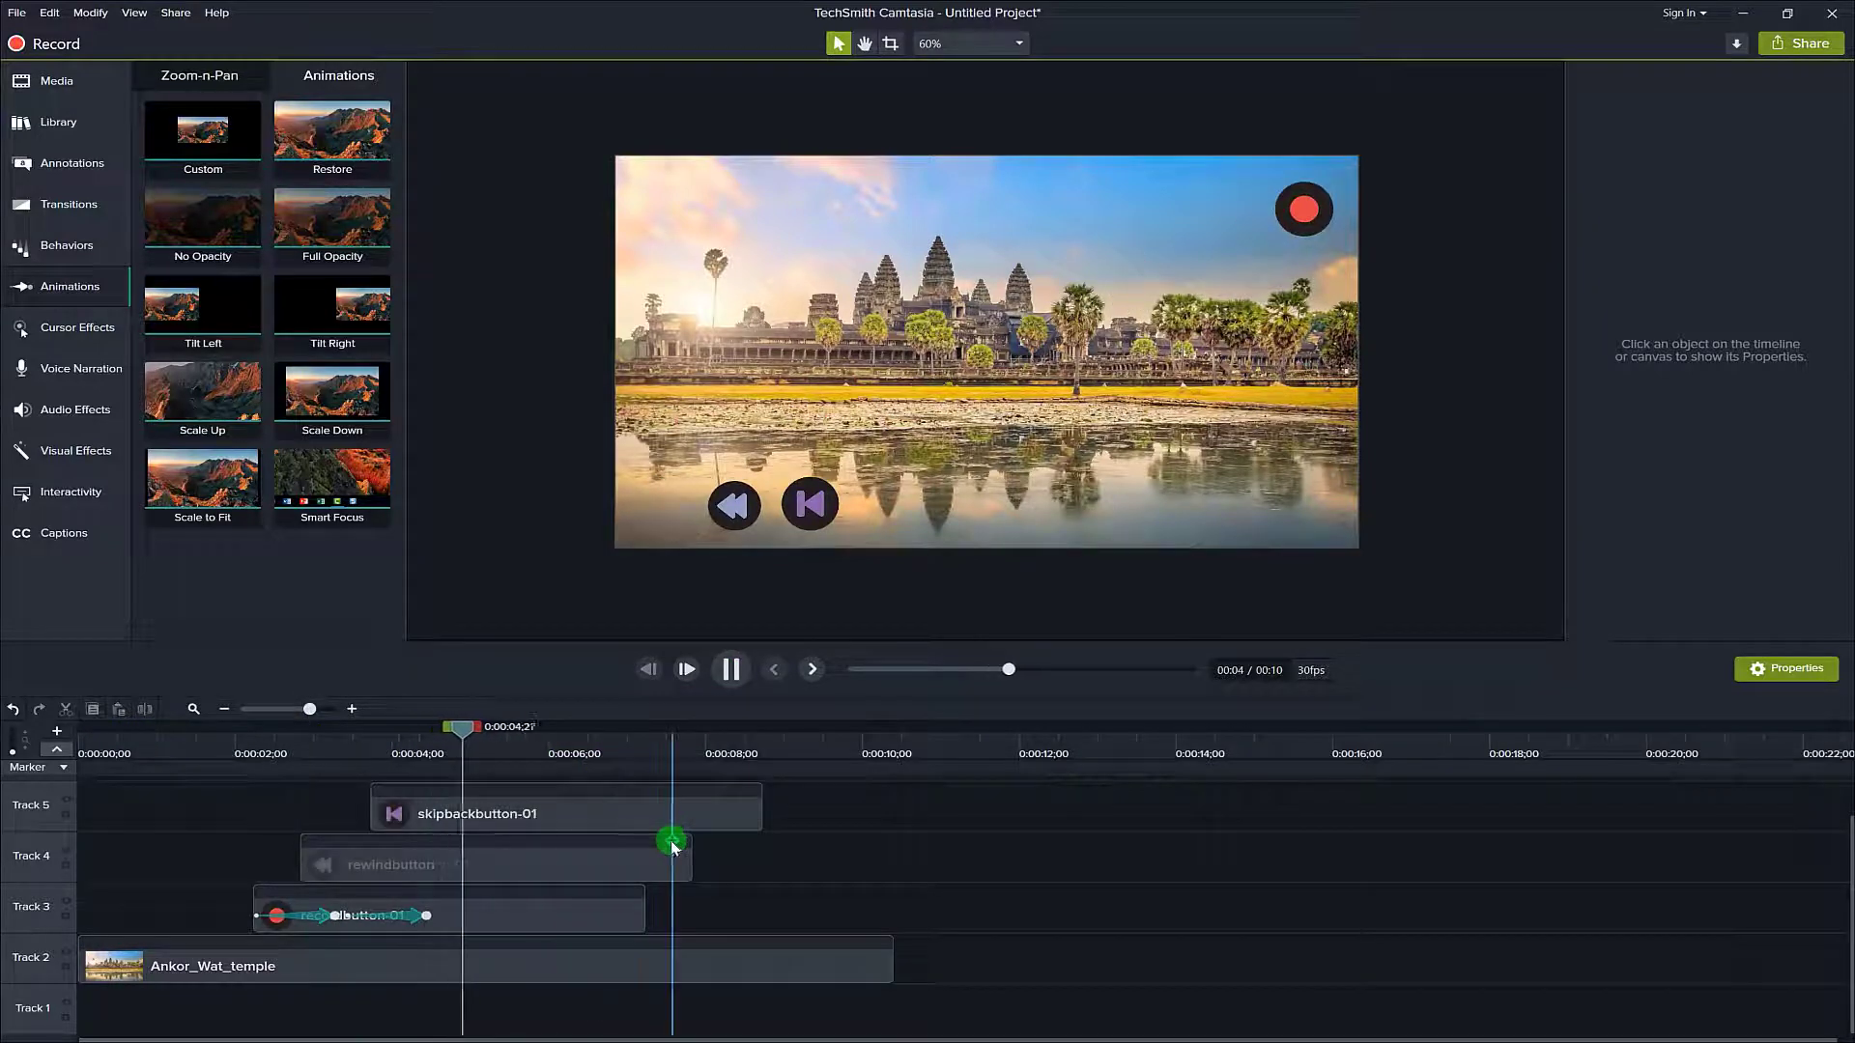
{"action": "left_click", "coordinate": [732, 668]}
{"action": "left_click", "coordinate": [860, 811]}
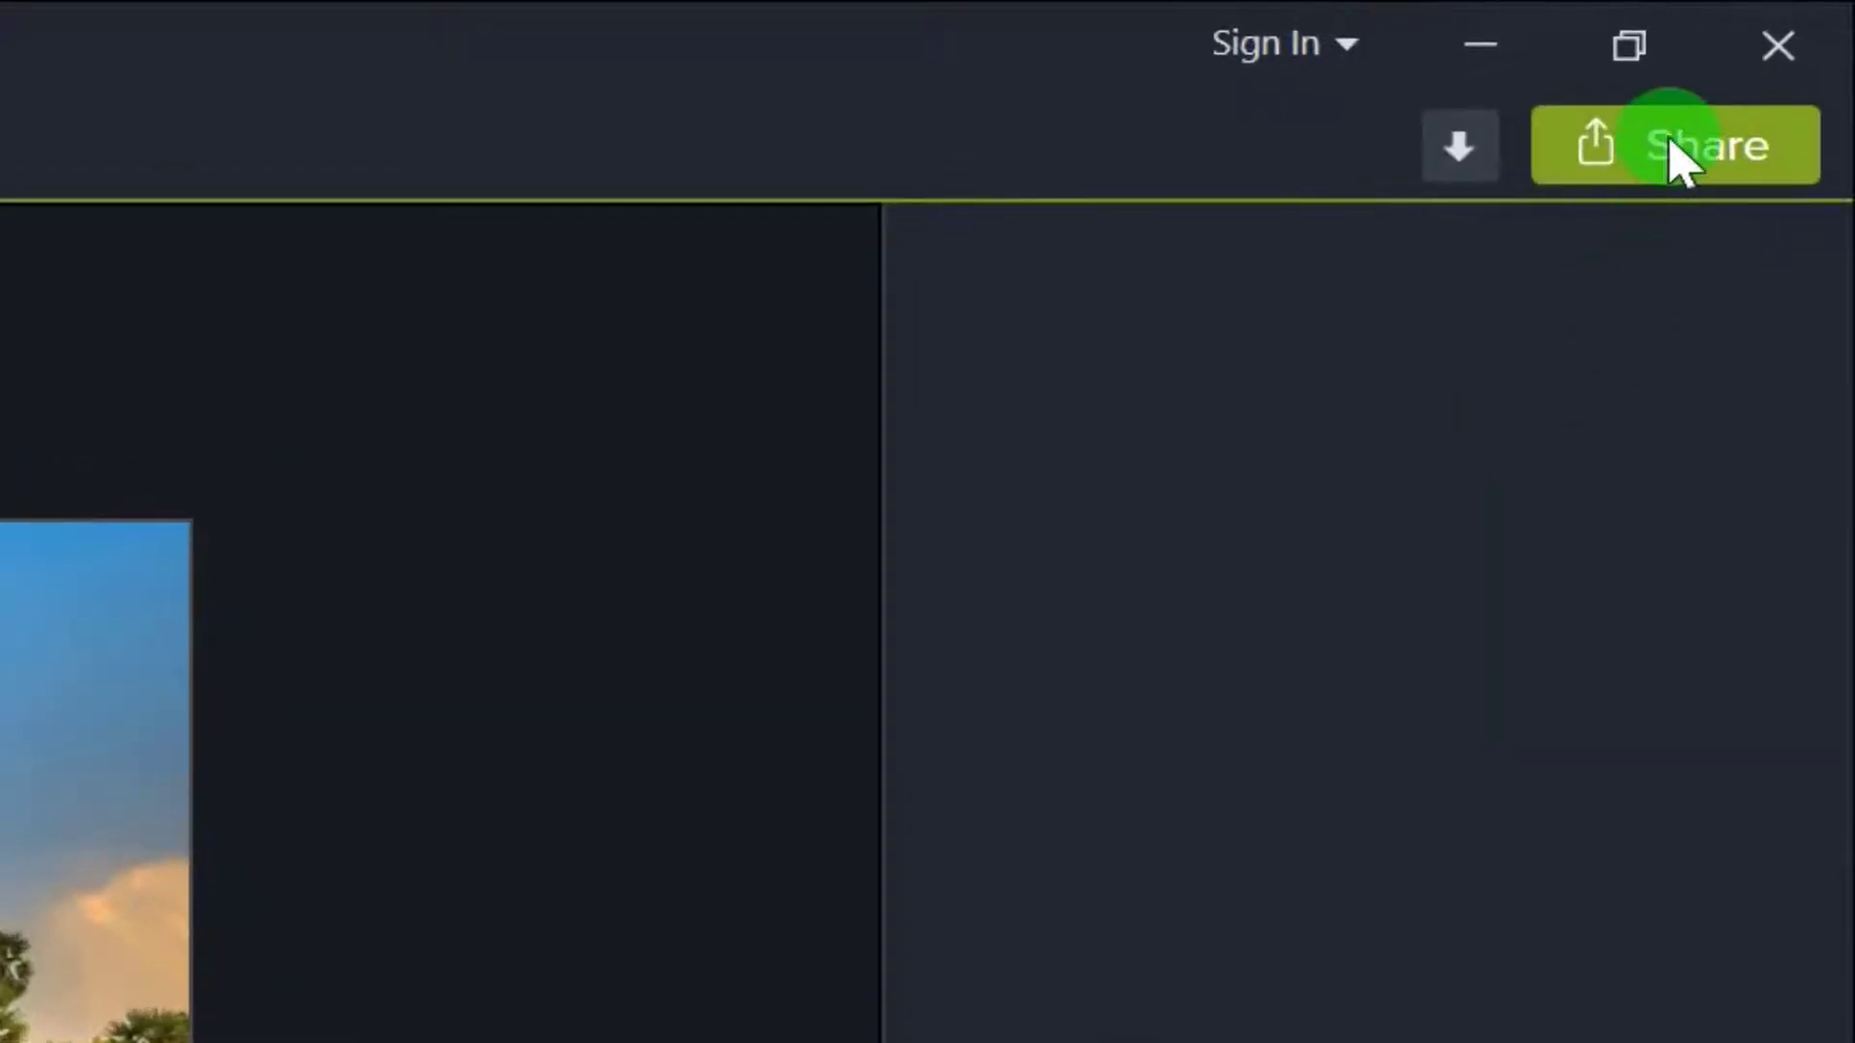
Start sharing the project as a local file.
{"action": "left_click", "coordinate": [1671, 140]}
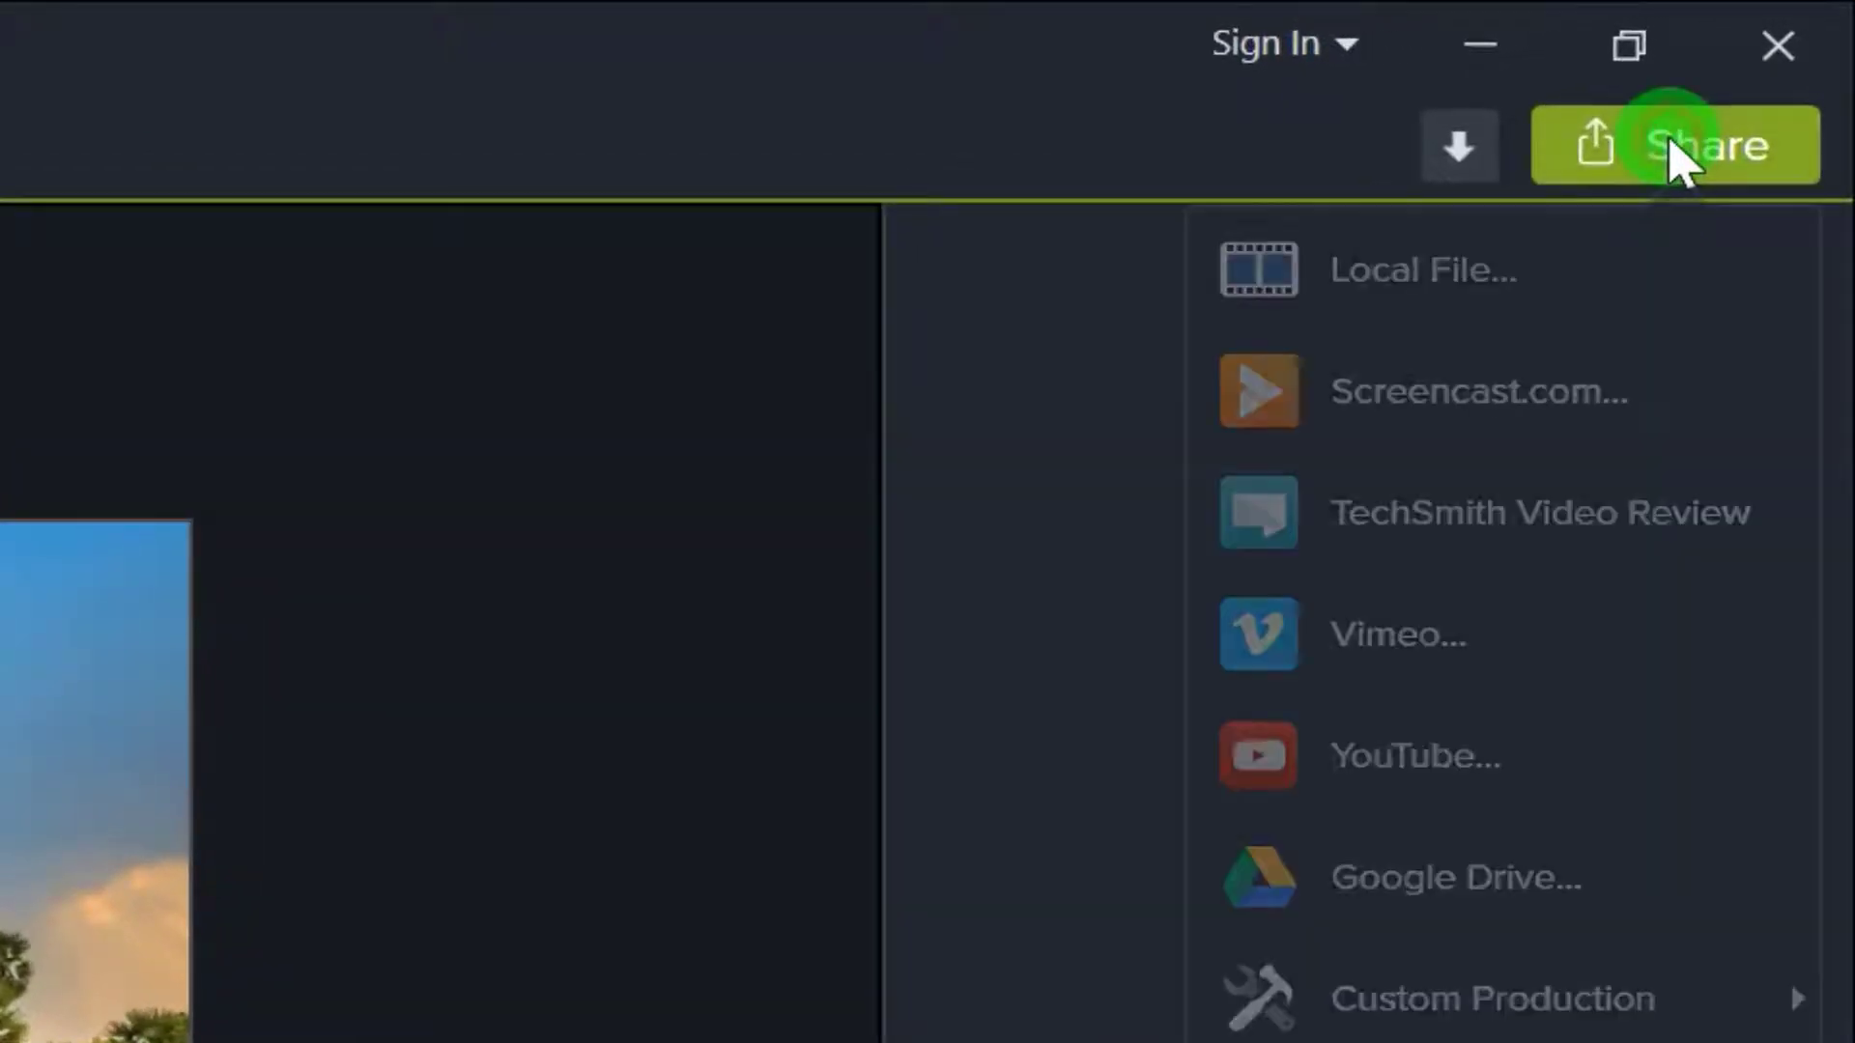
{"action": "left_click", "coordinate": [1555, 246]}
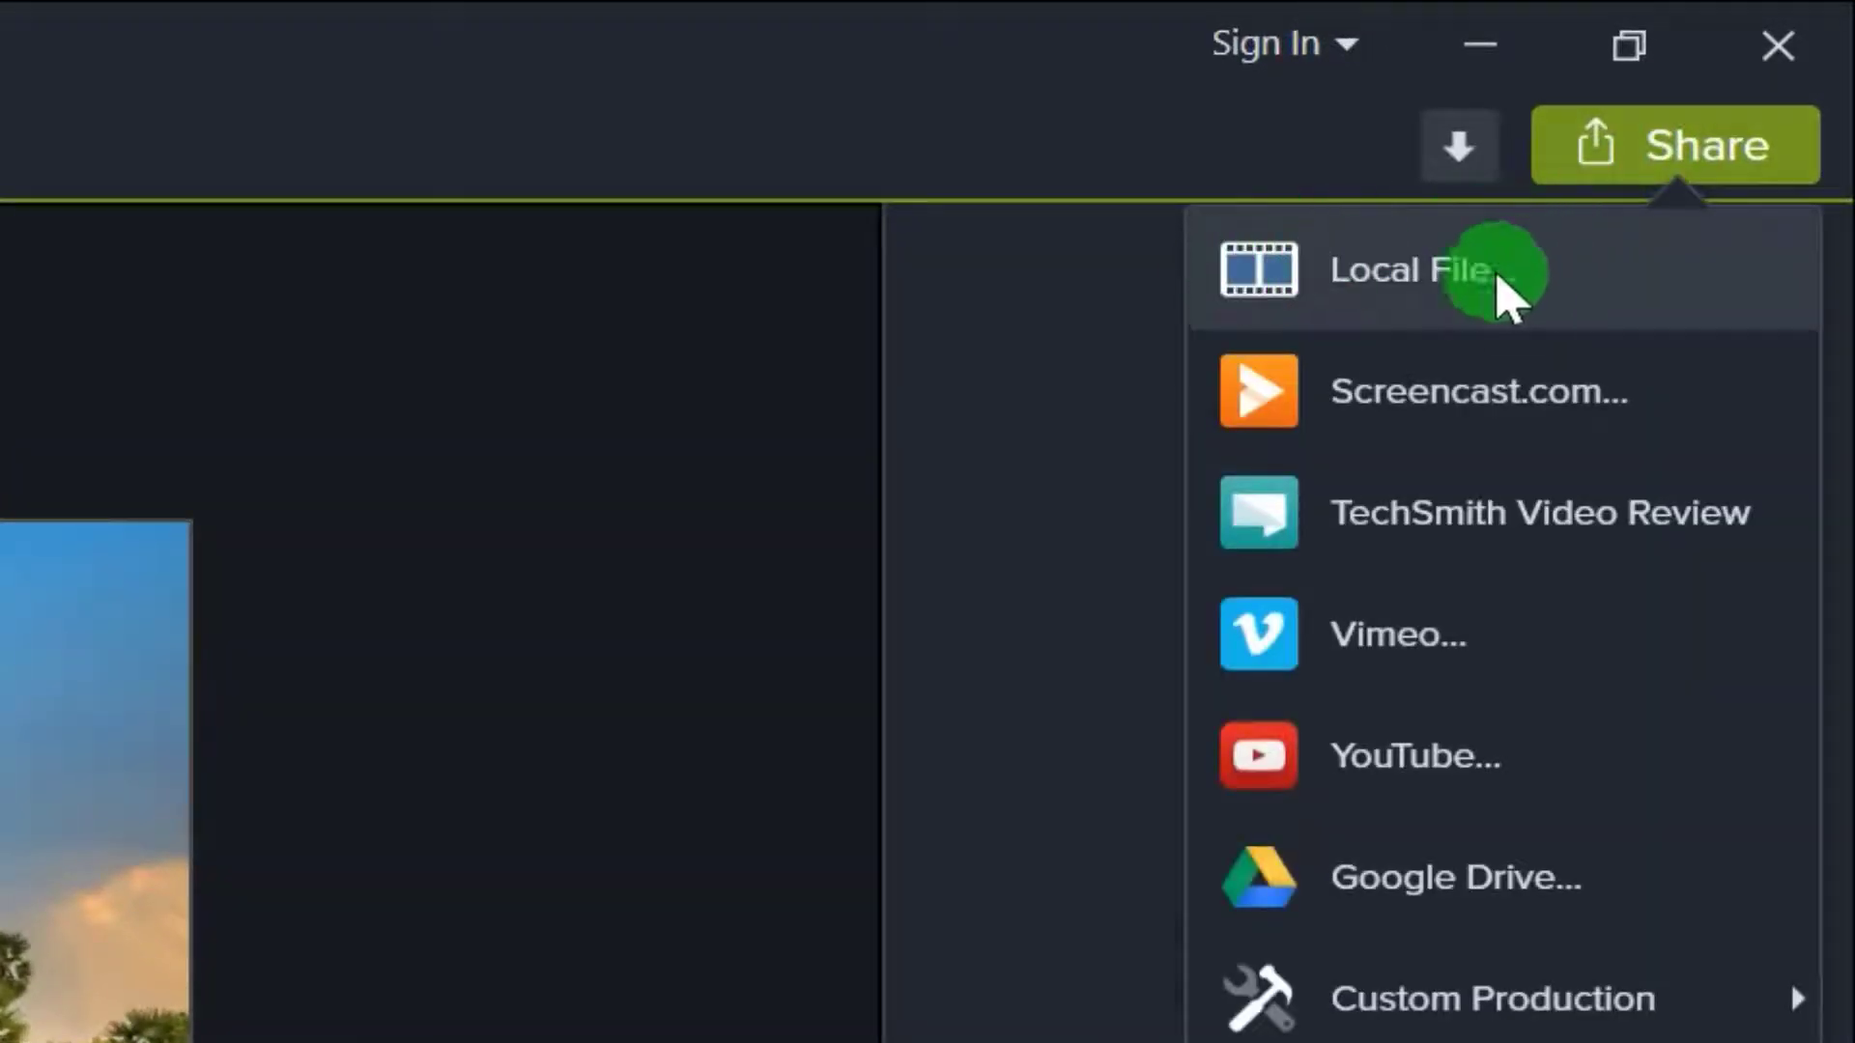
{"action": "left_click", "coordinate": [1494, 267]}
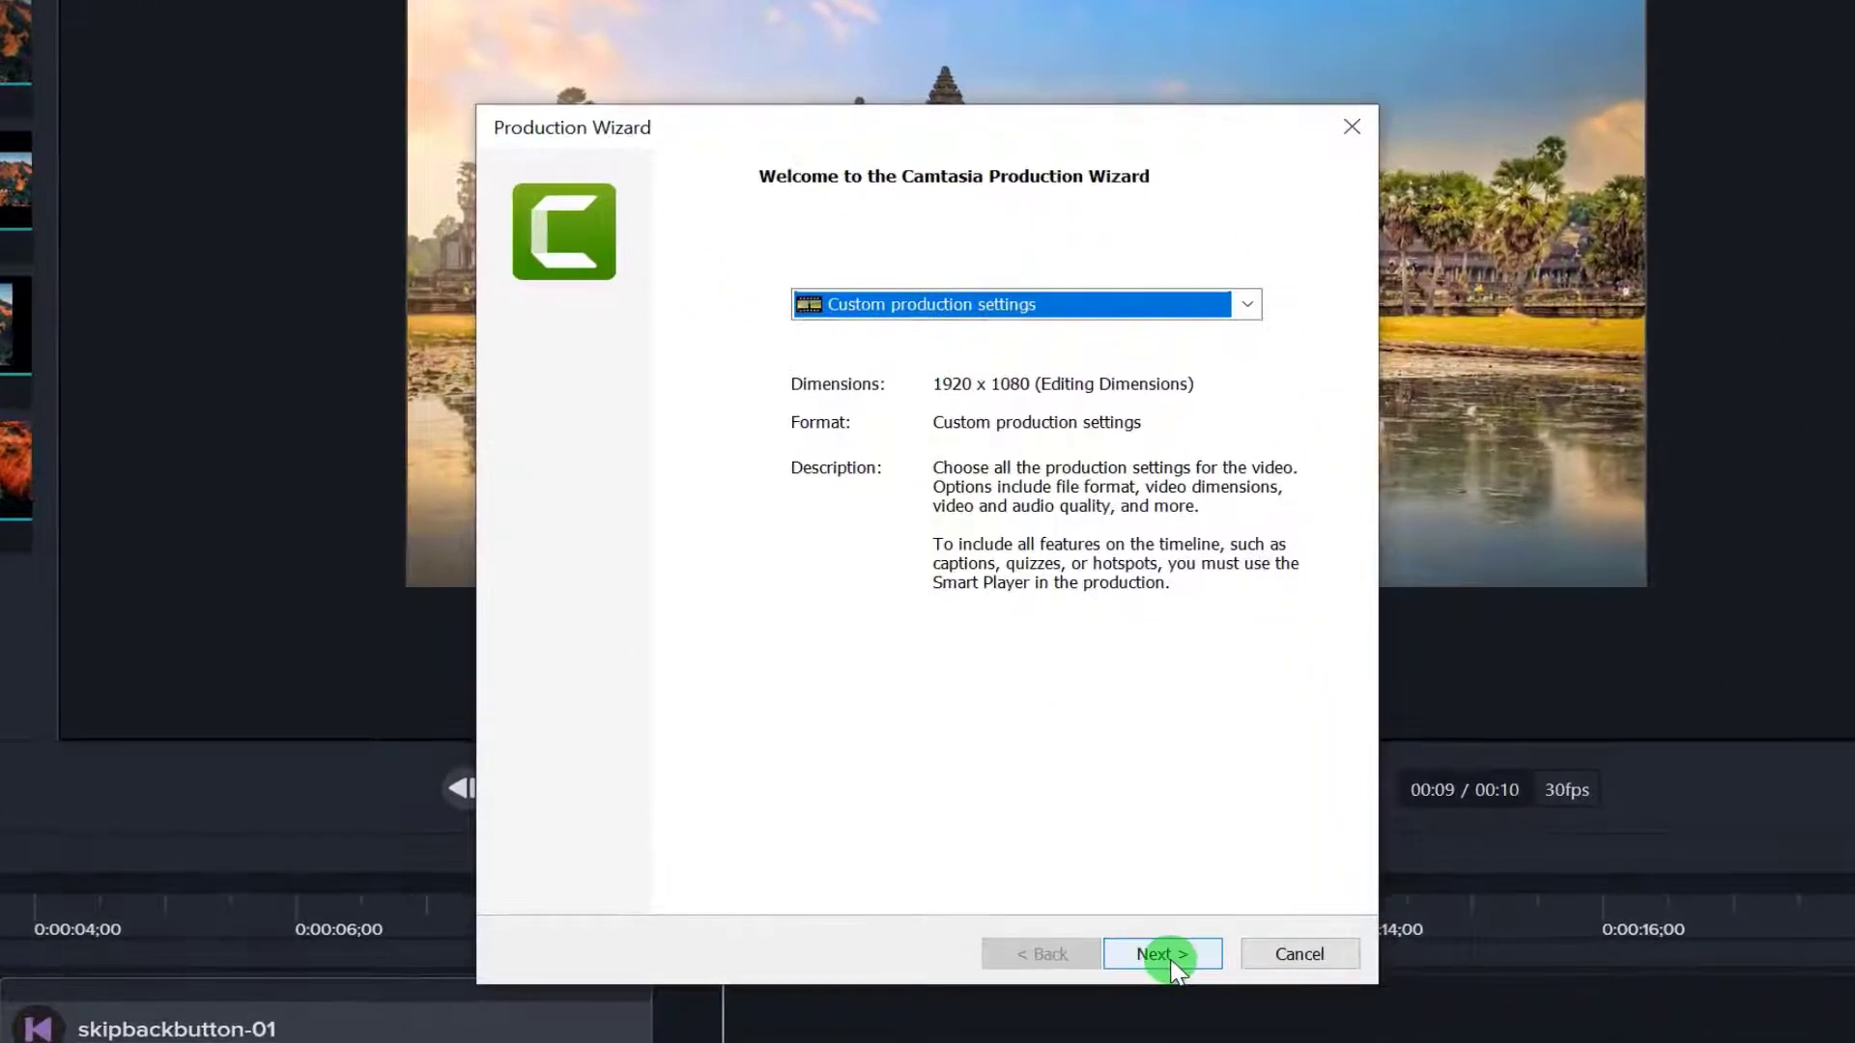
Choose custom production settings with the MP4 - Smart Player (HTML5) format, review the size, video and HTML options, and accept the defaults.
{"action": "left_click", "coordinate": [1164, 954]}
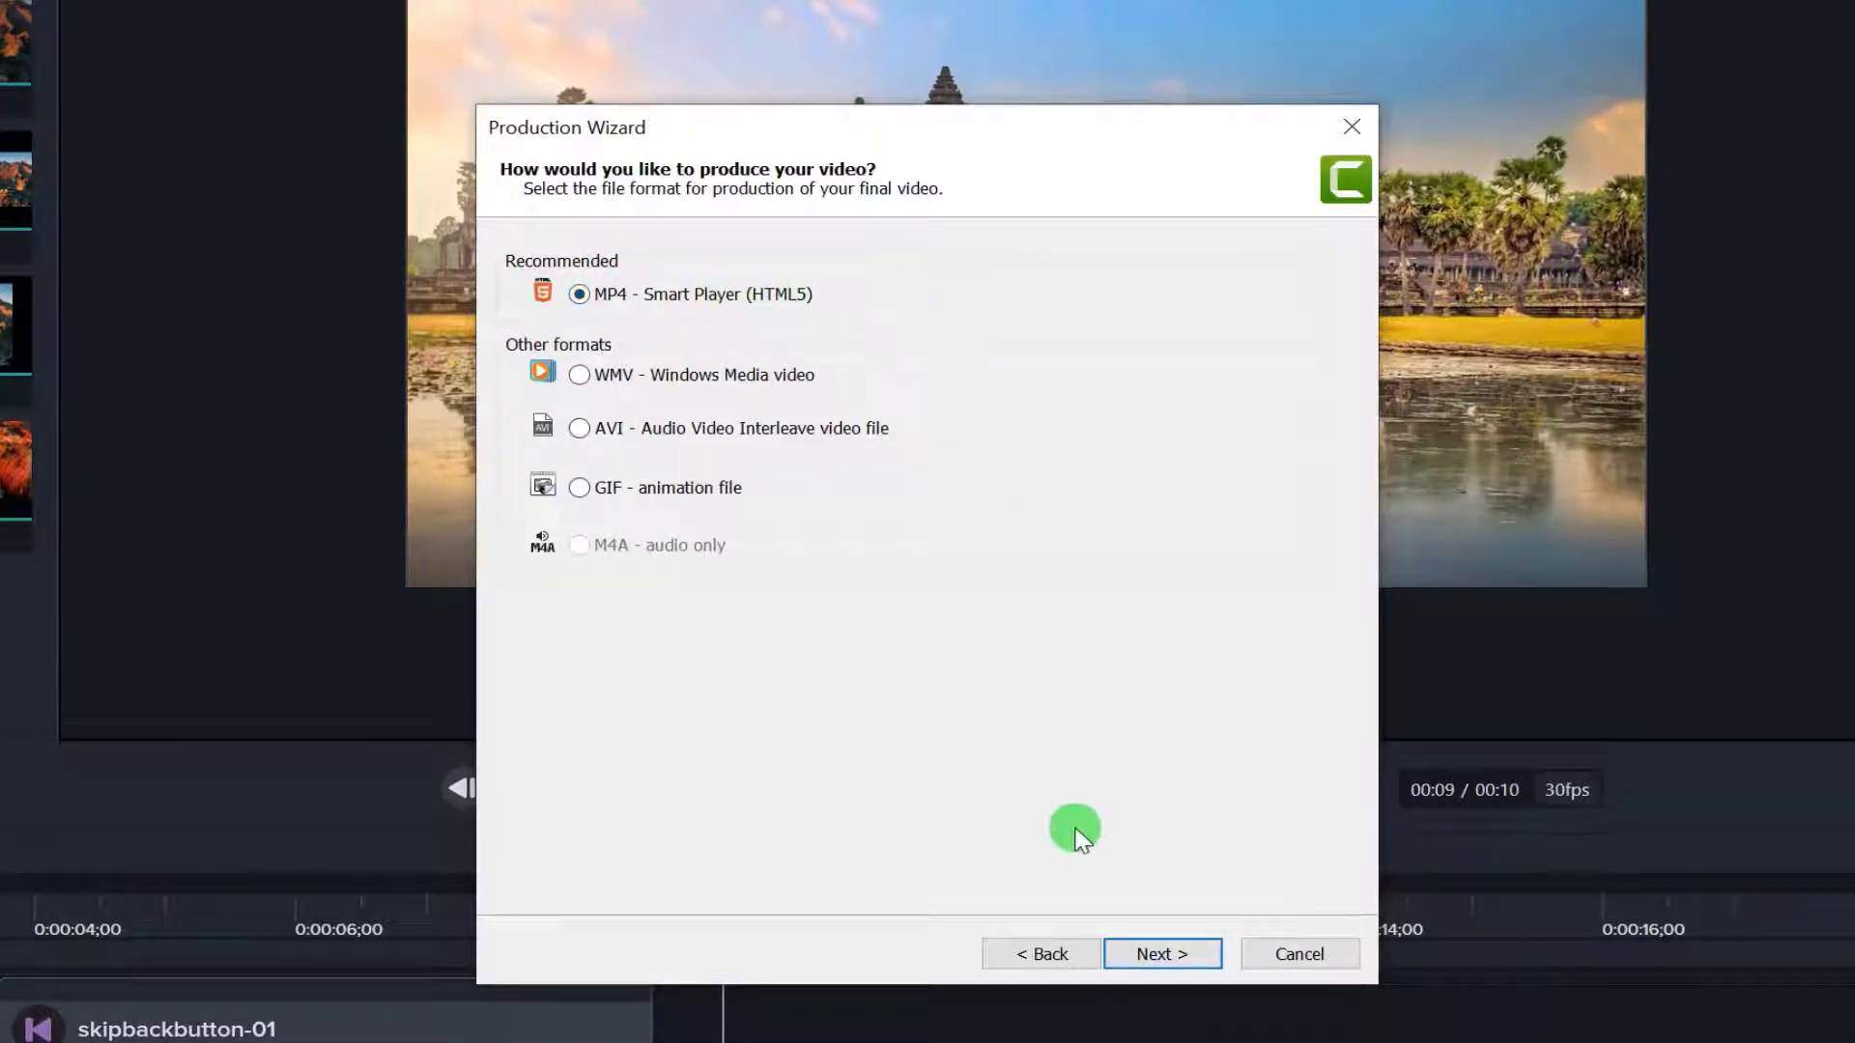
{"action": "left_click", "coordinate": [1171, 958]}
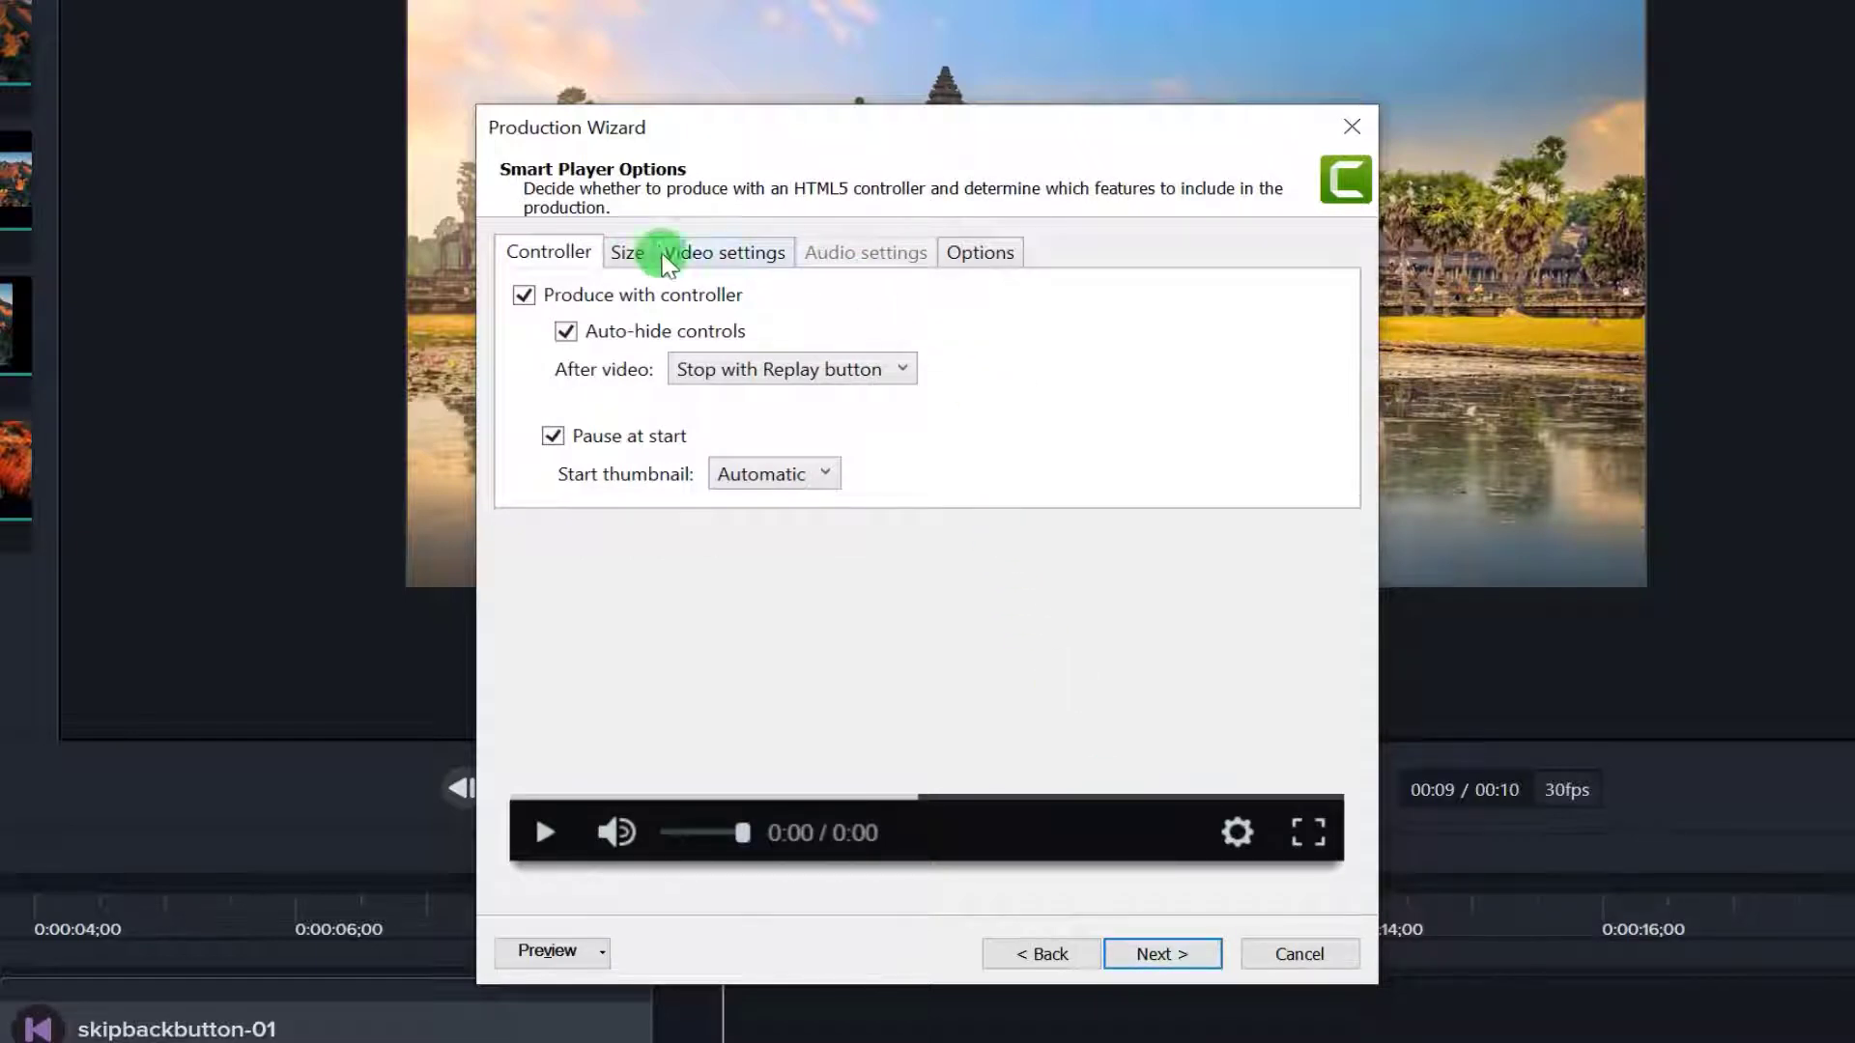
{"action": "left_click", "coordinate": [624, 253]}
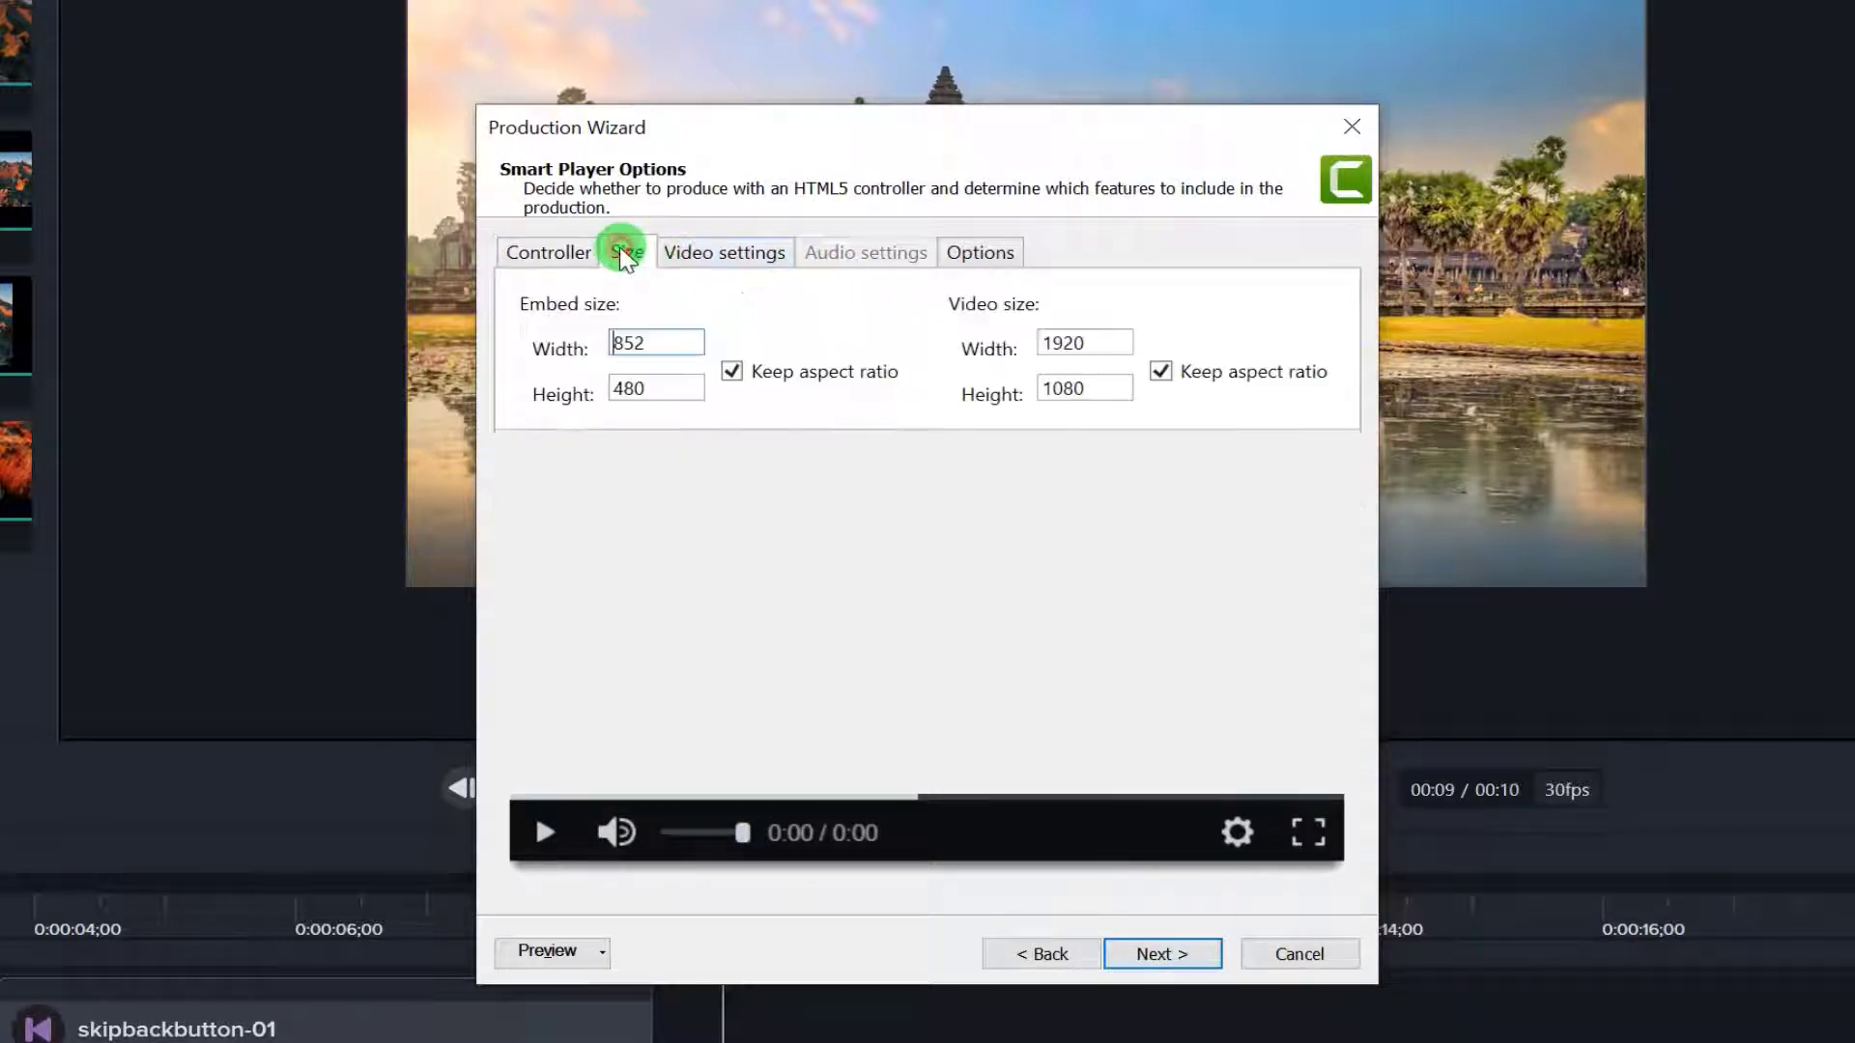
{"action": "left_click", "coordinate": [719, 253]}
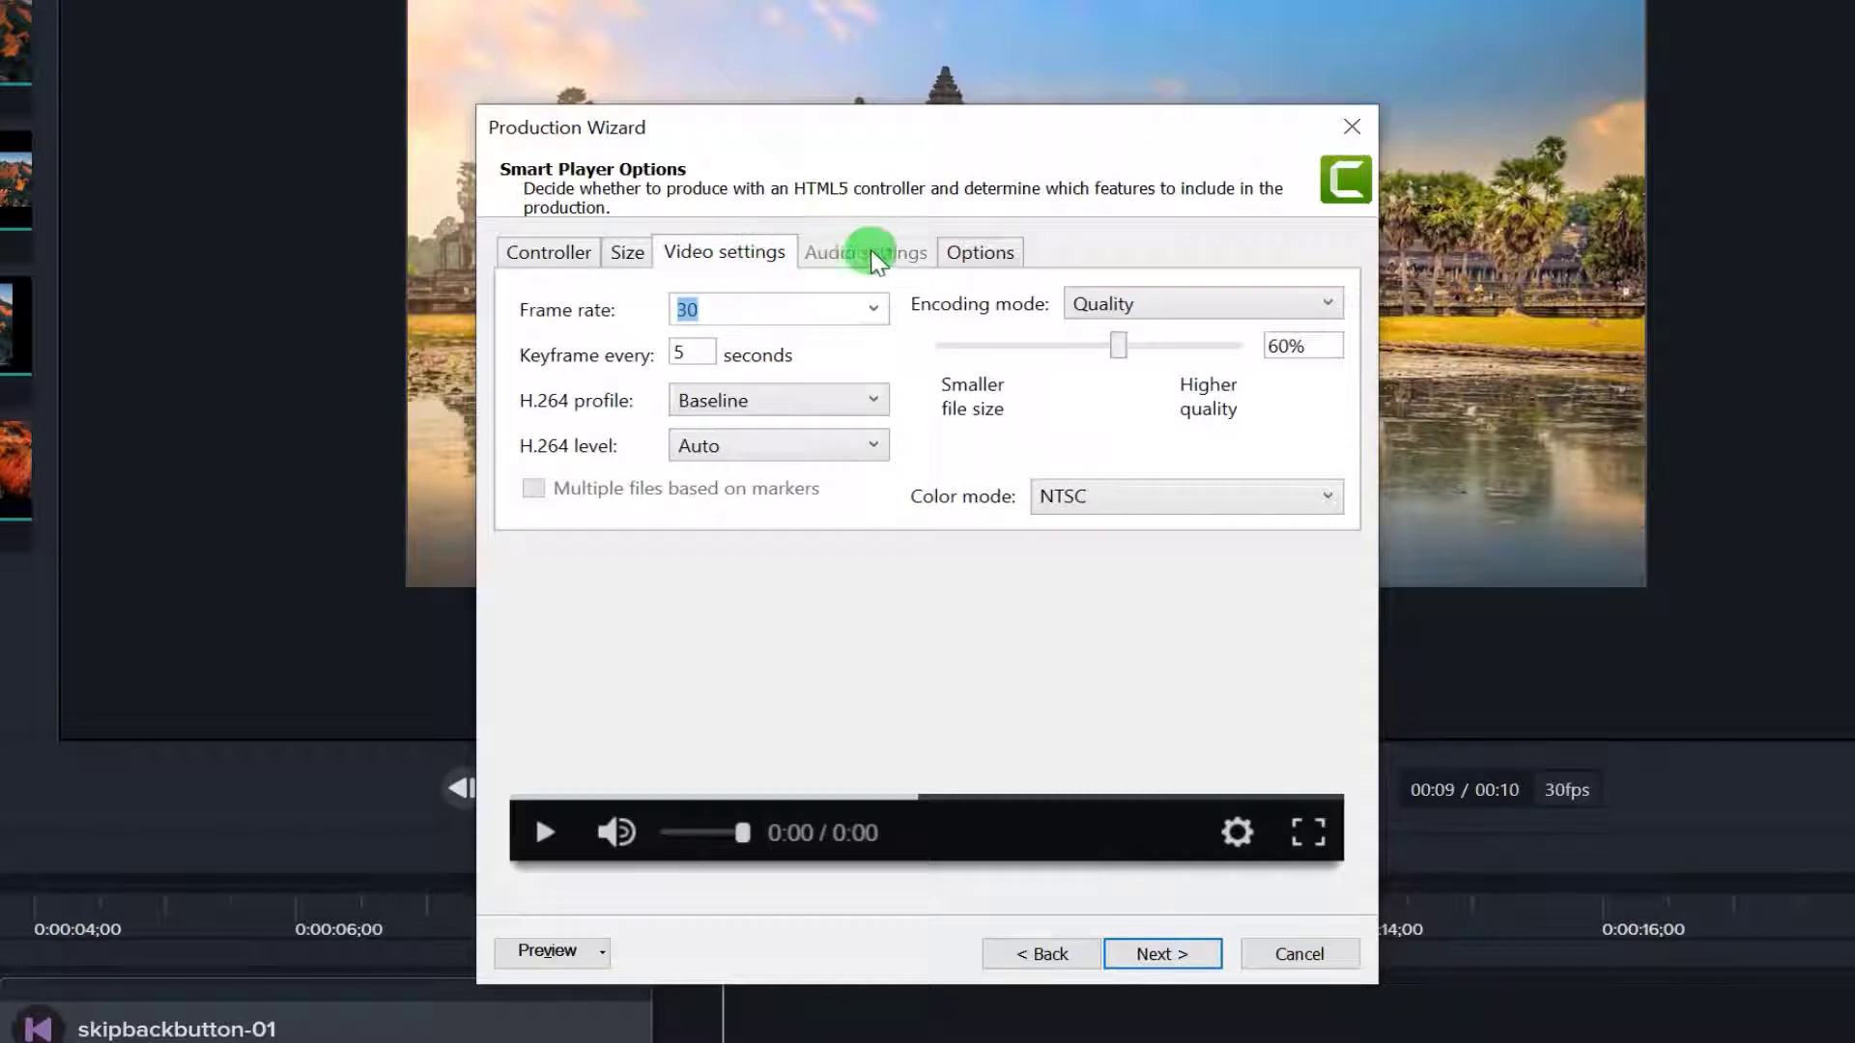
{"action": "left_click", "coordinate": [971, 250]}
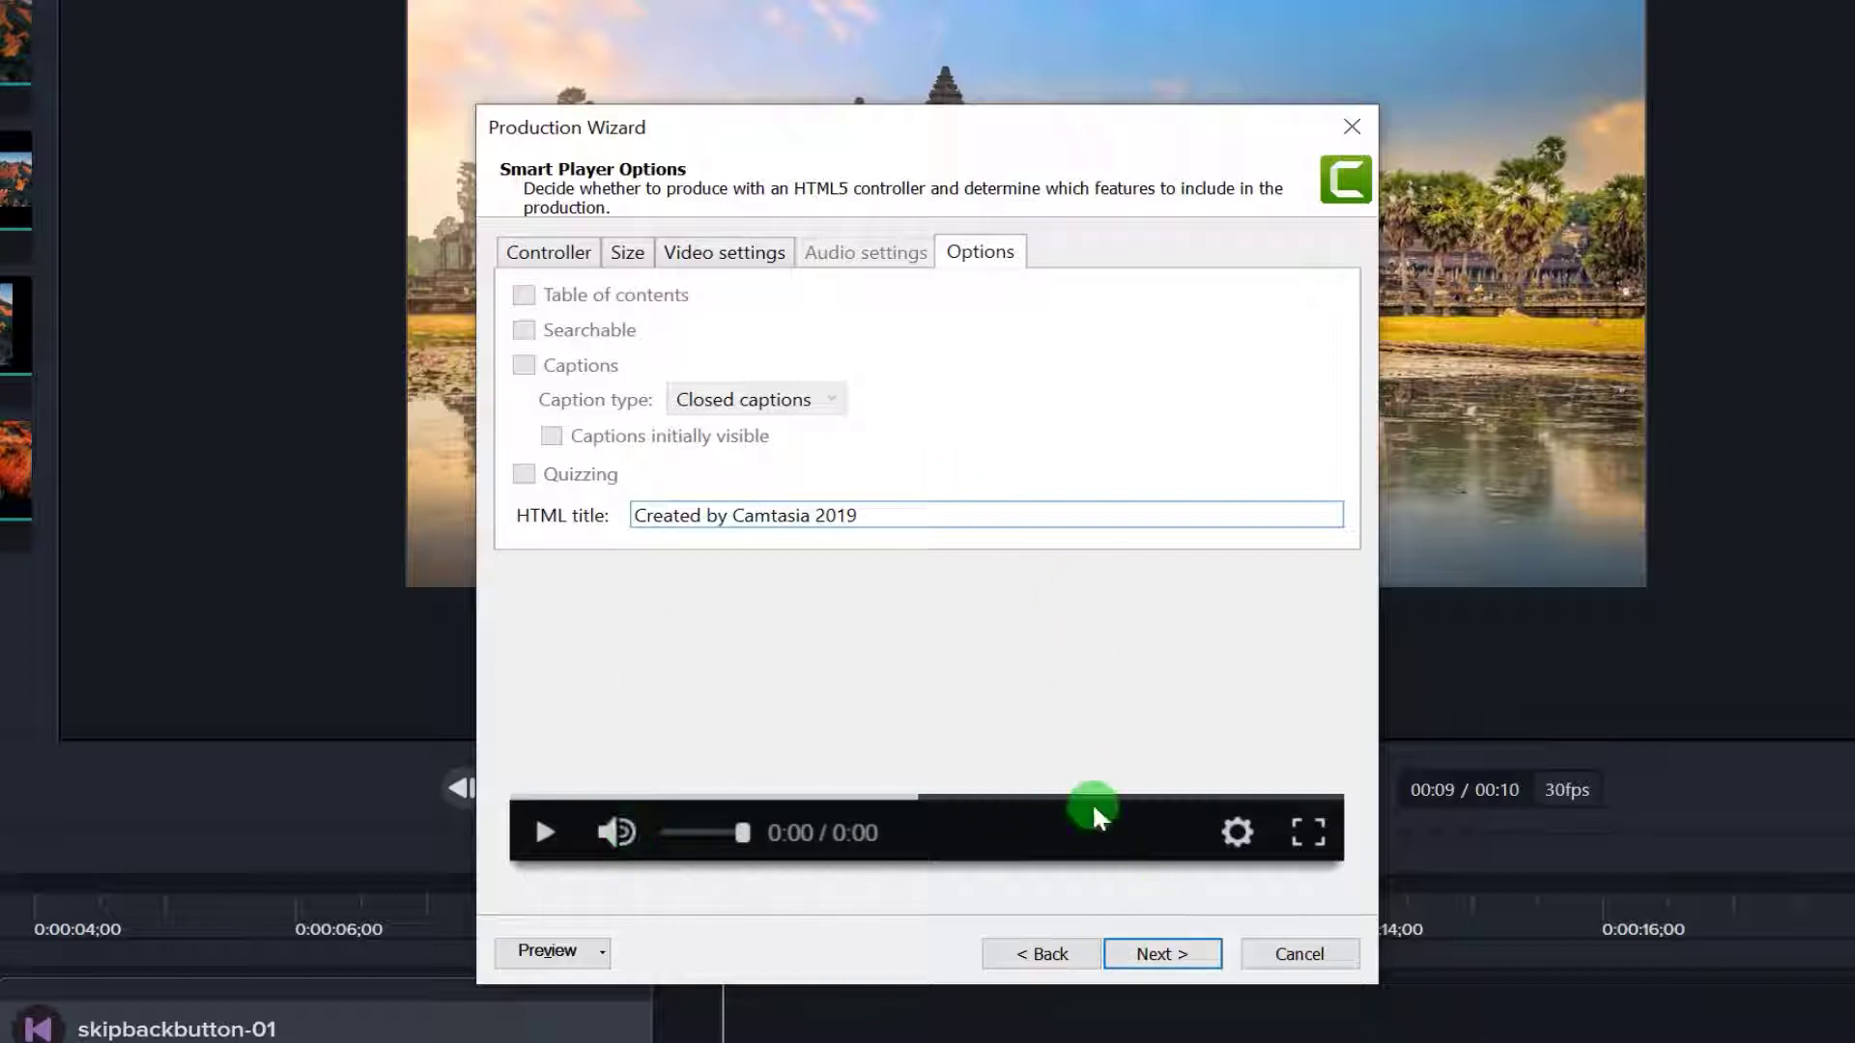
{"action": "left_click", "coordinate": [1156, 957]}
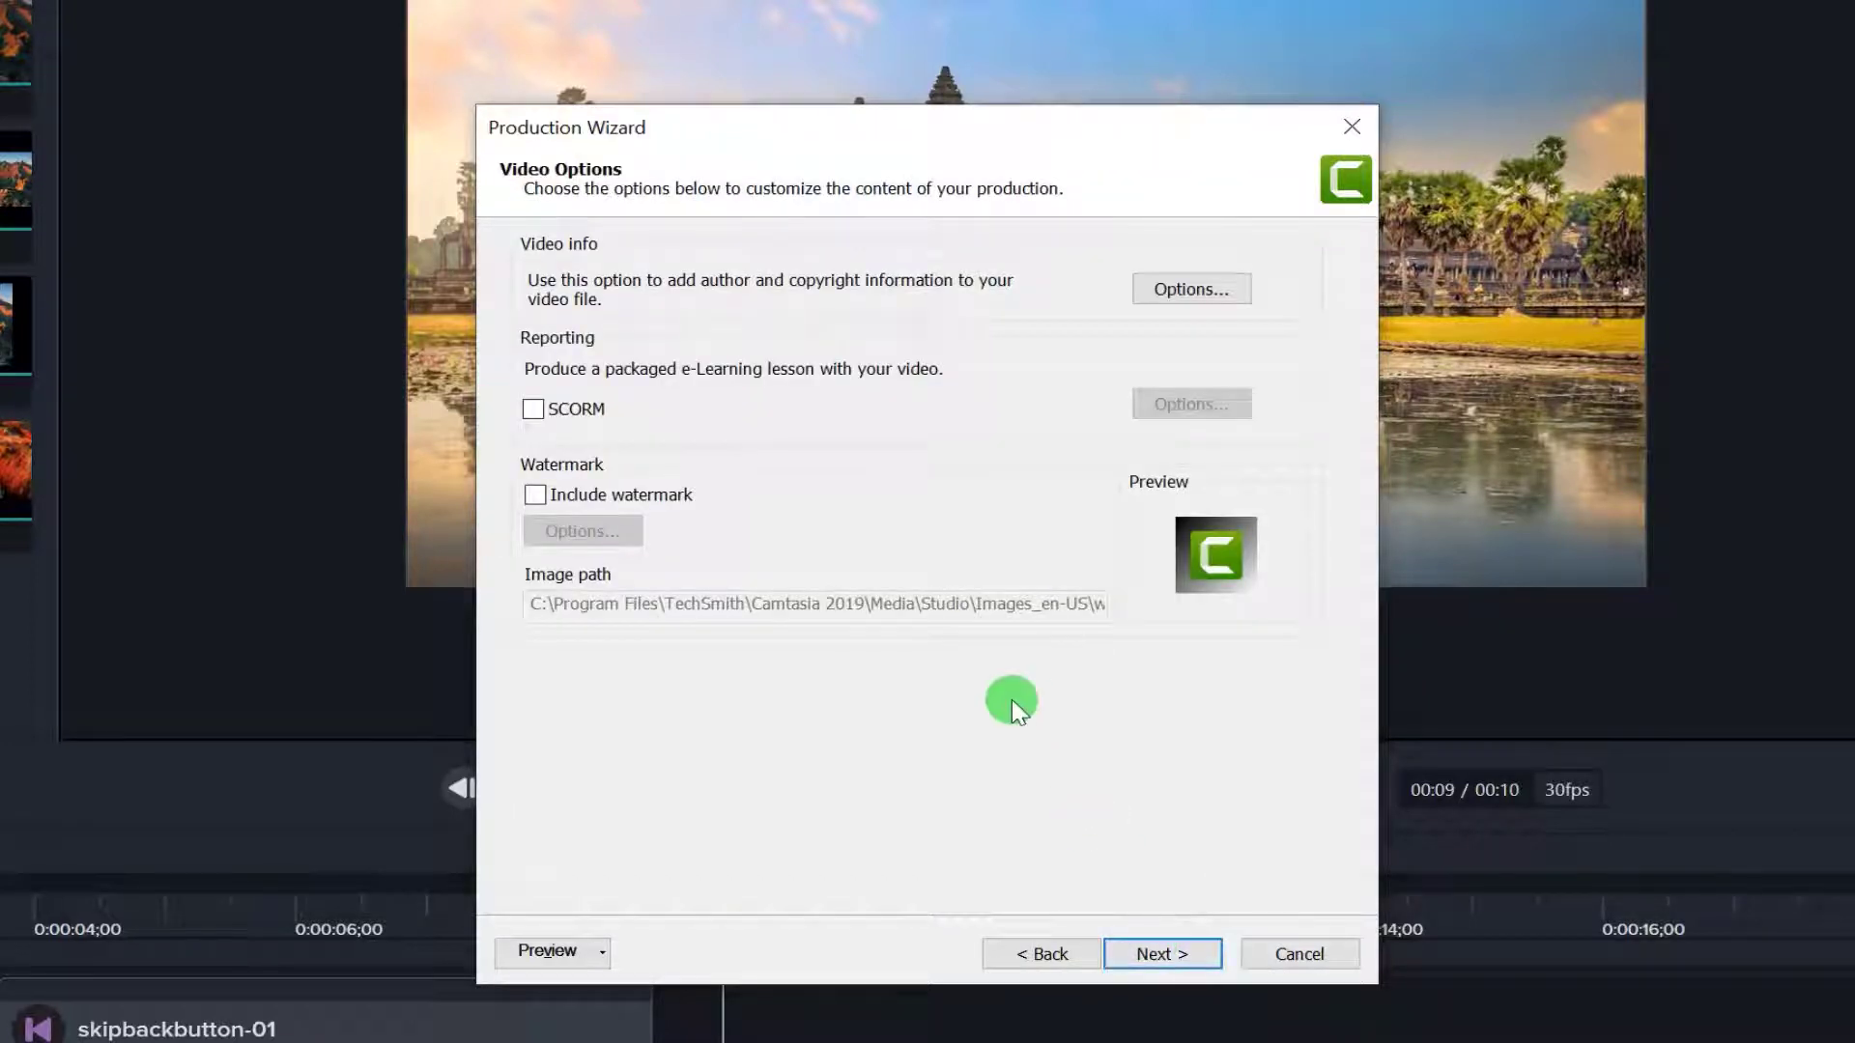
{"action": "left_click", "coordinate": [1159, 953]}
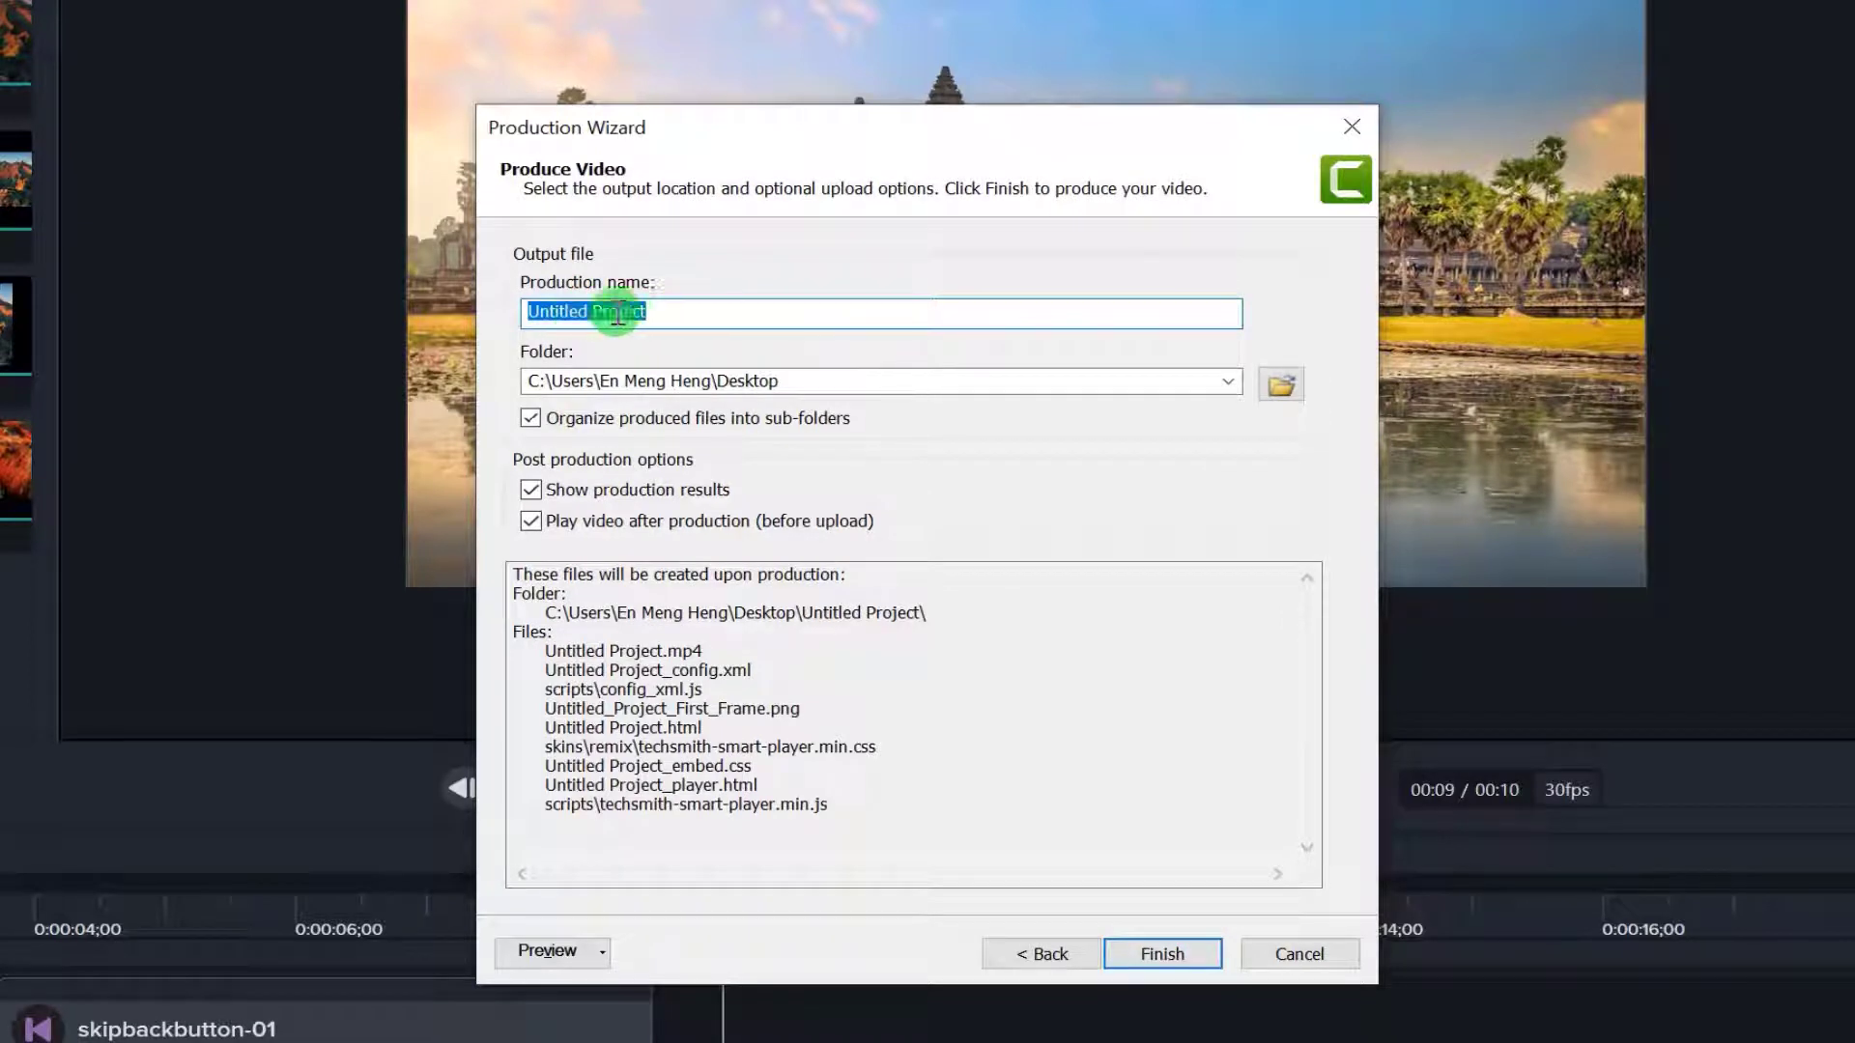
Name the production "Camtasia tutorial part 3" and produce the video to the Desktop folder.
{"action": "left_click", "coordinate": [664, 311]}
{"action": "left_click_drag", "start_coordinate": [654, 306], "coordinate": [517, 306]}
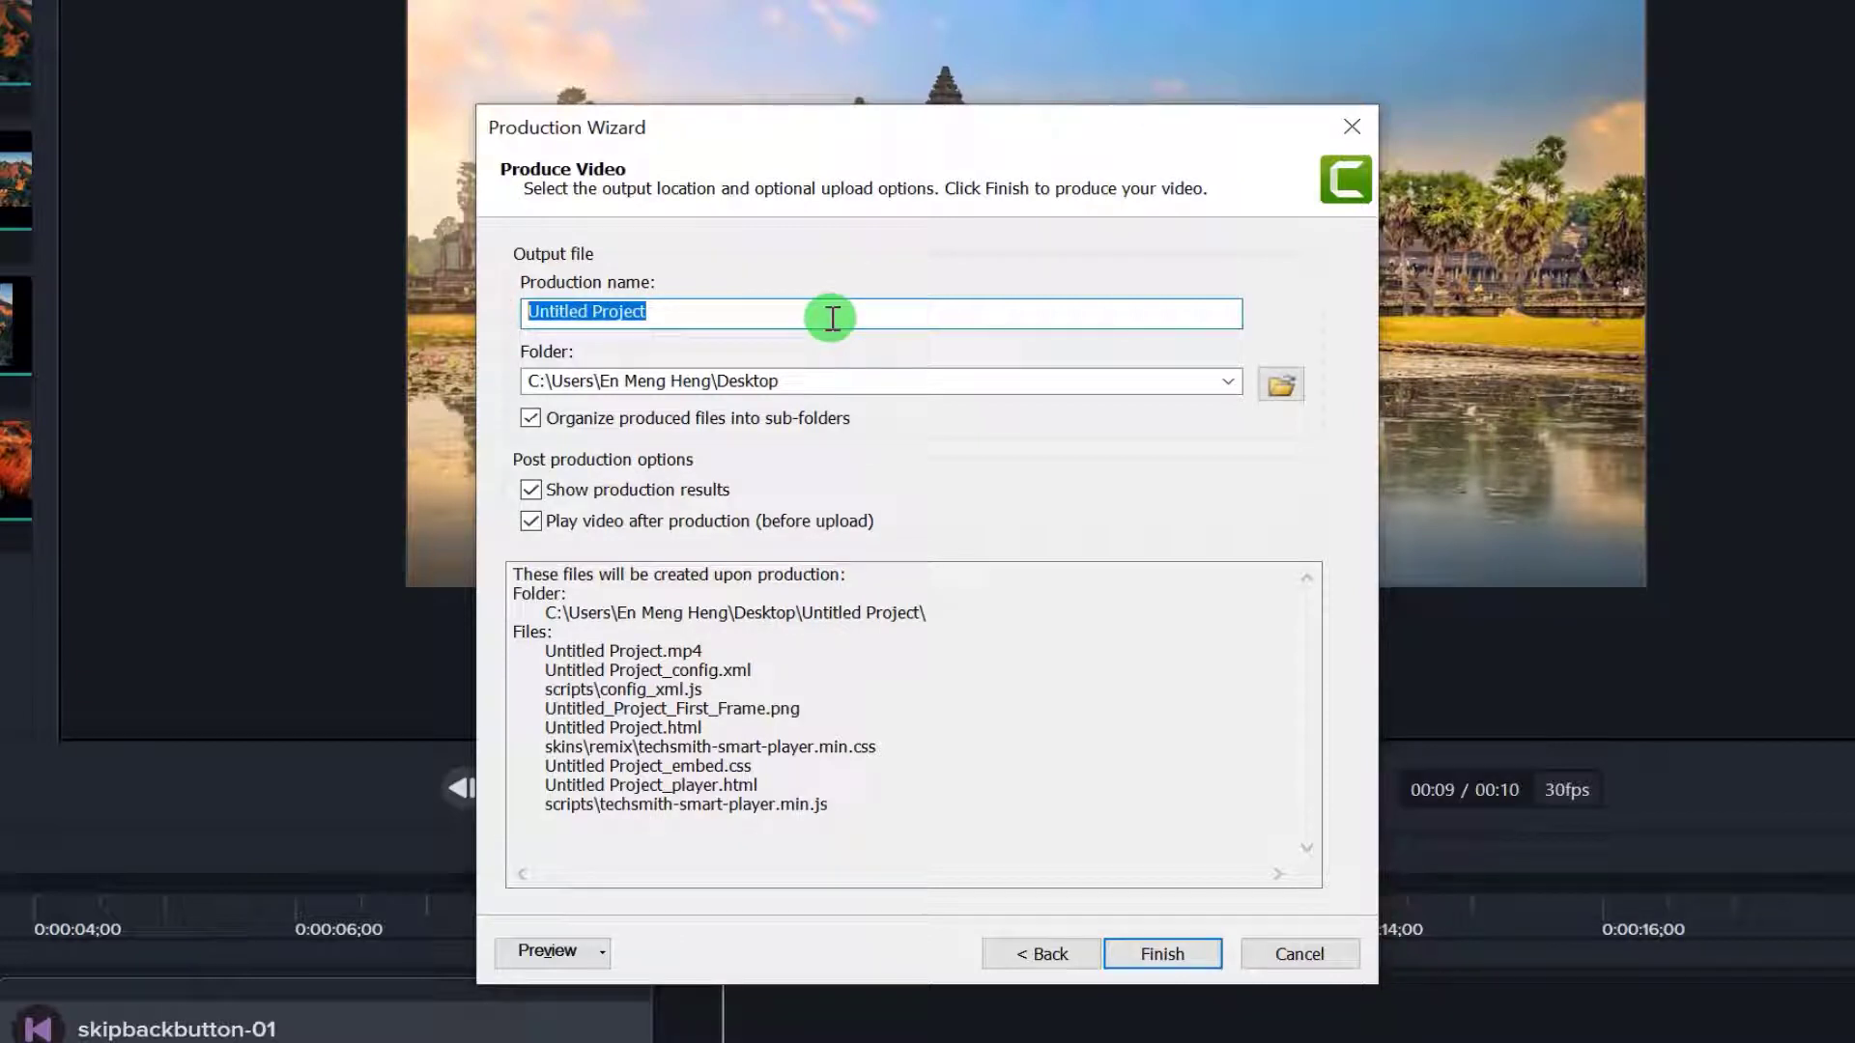
{"action": "type", "text": "Cam"}
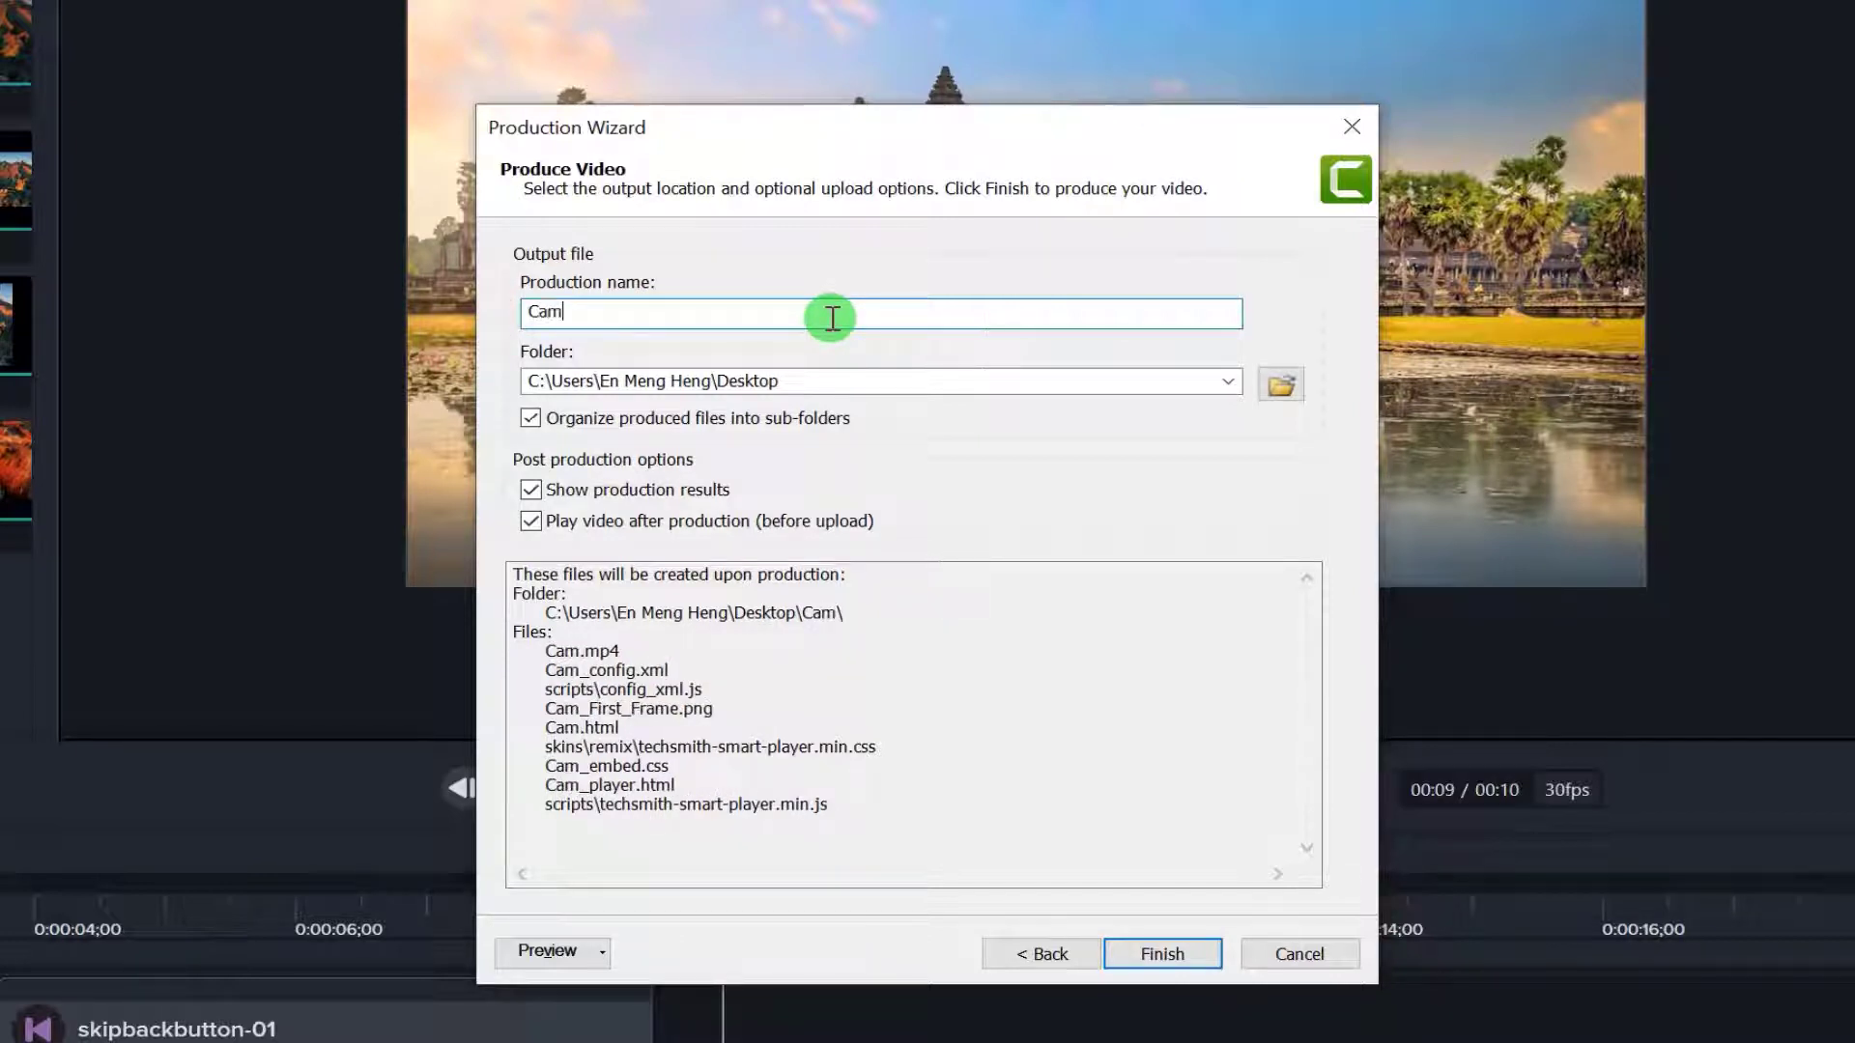
{"action": "type", "text": "tasi"}
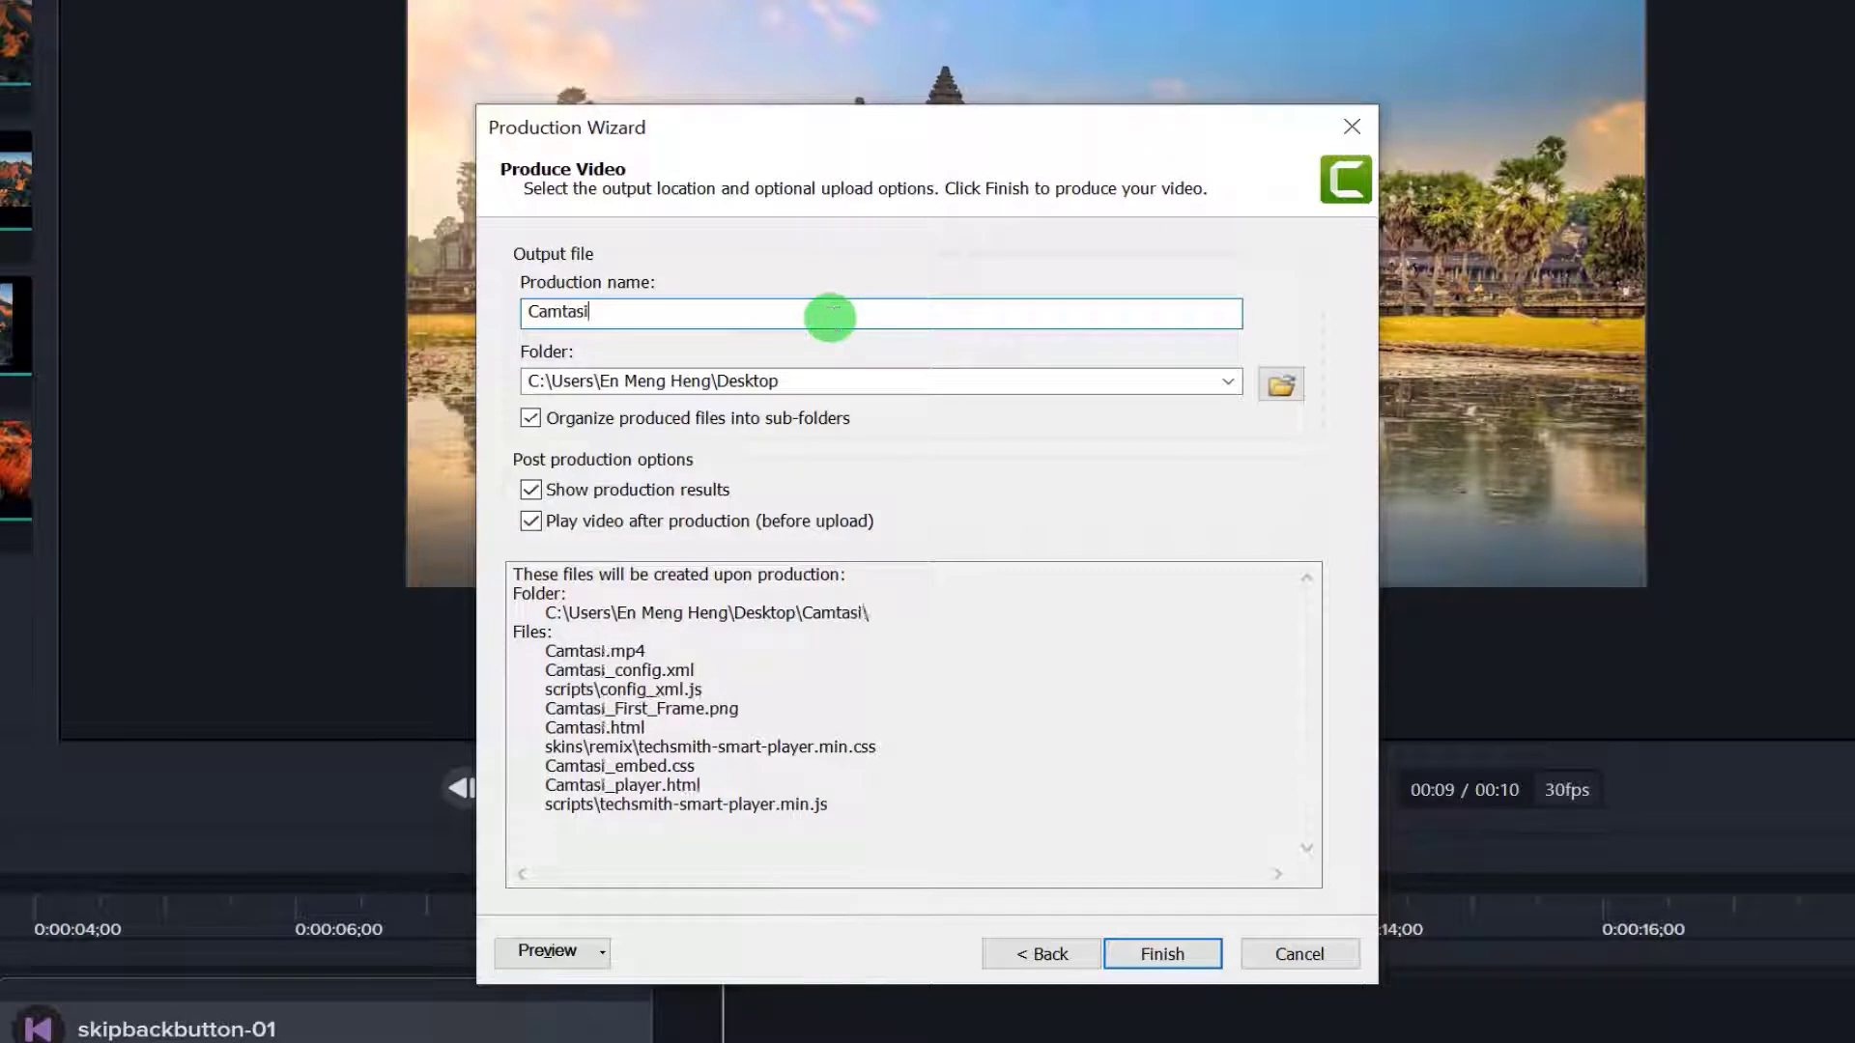
{"action": "type", "text": "a tut"}
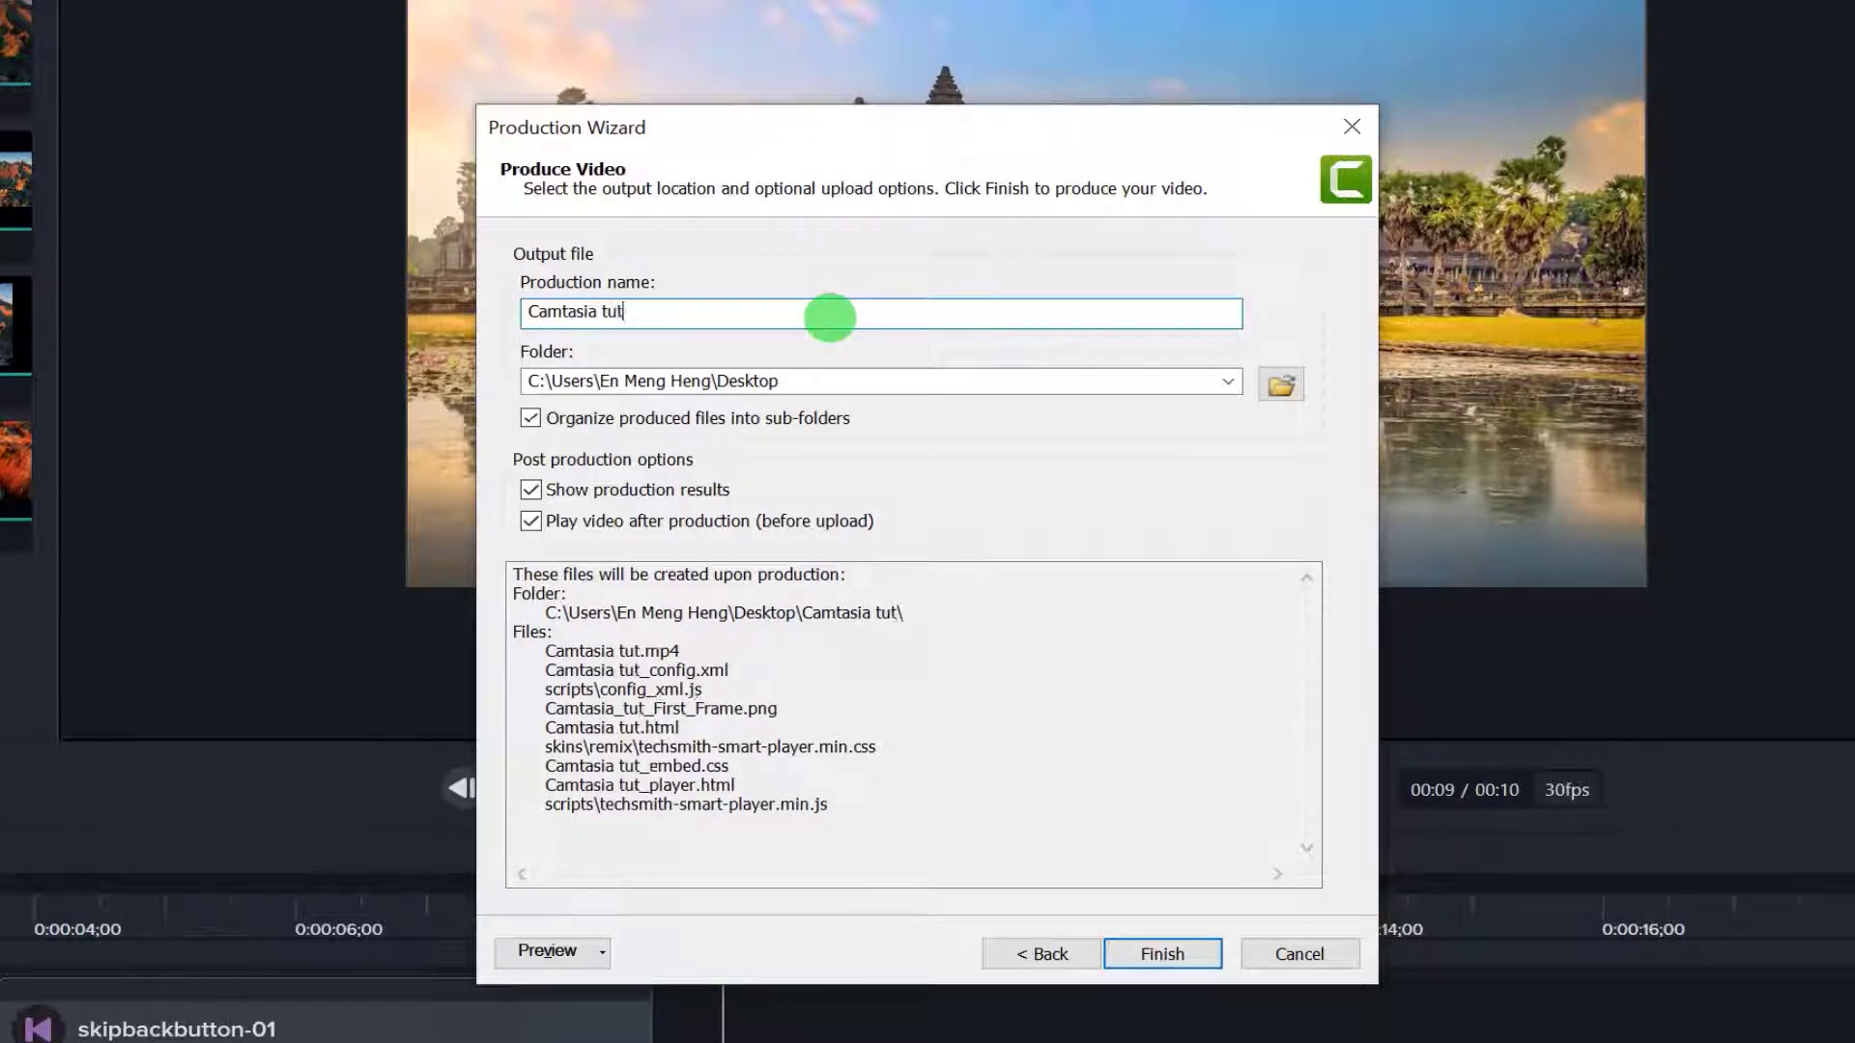
{"action": "type", "text": "orial part"}
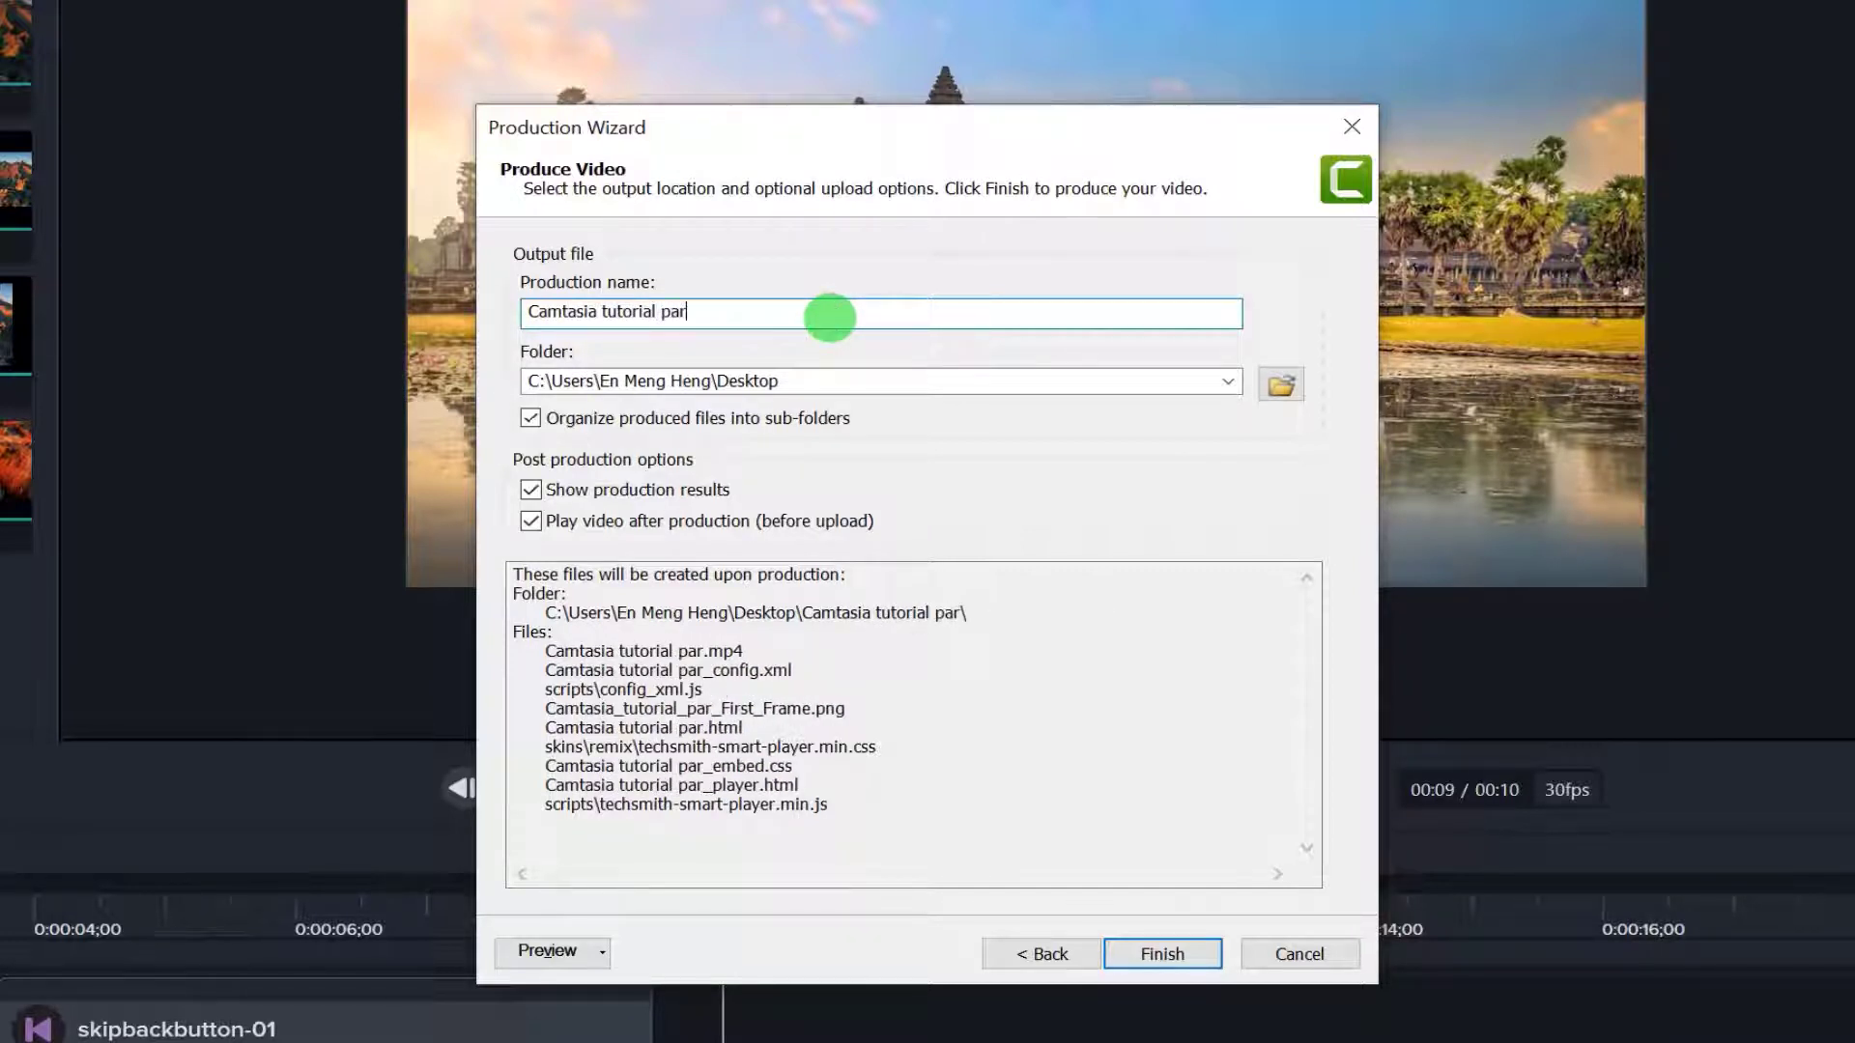
{"action": "type", "text": " 3"}
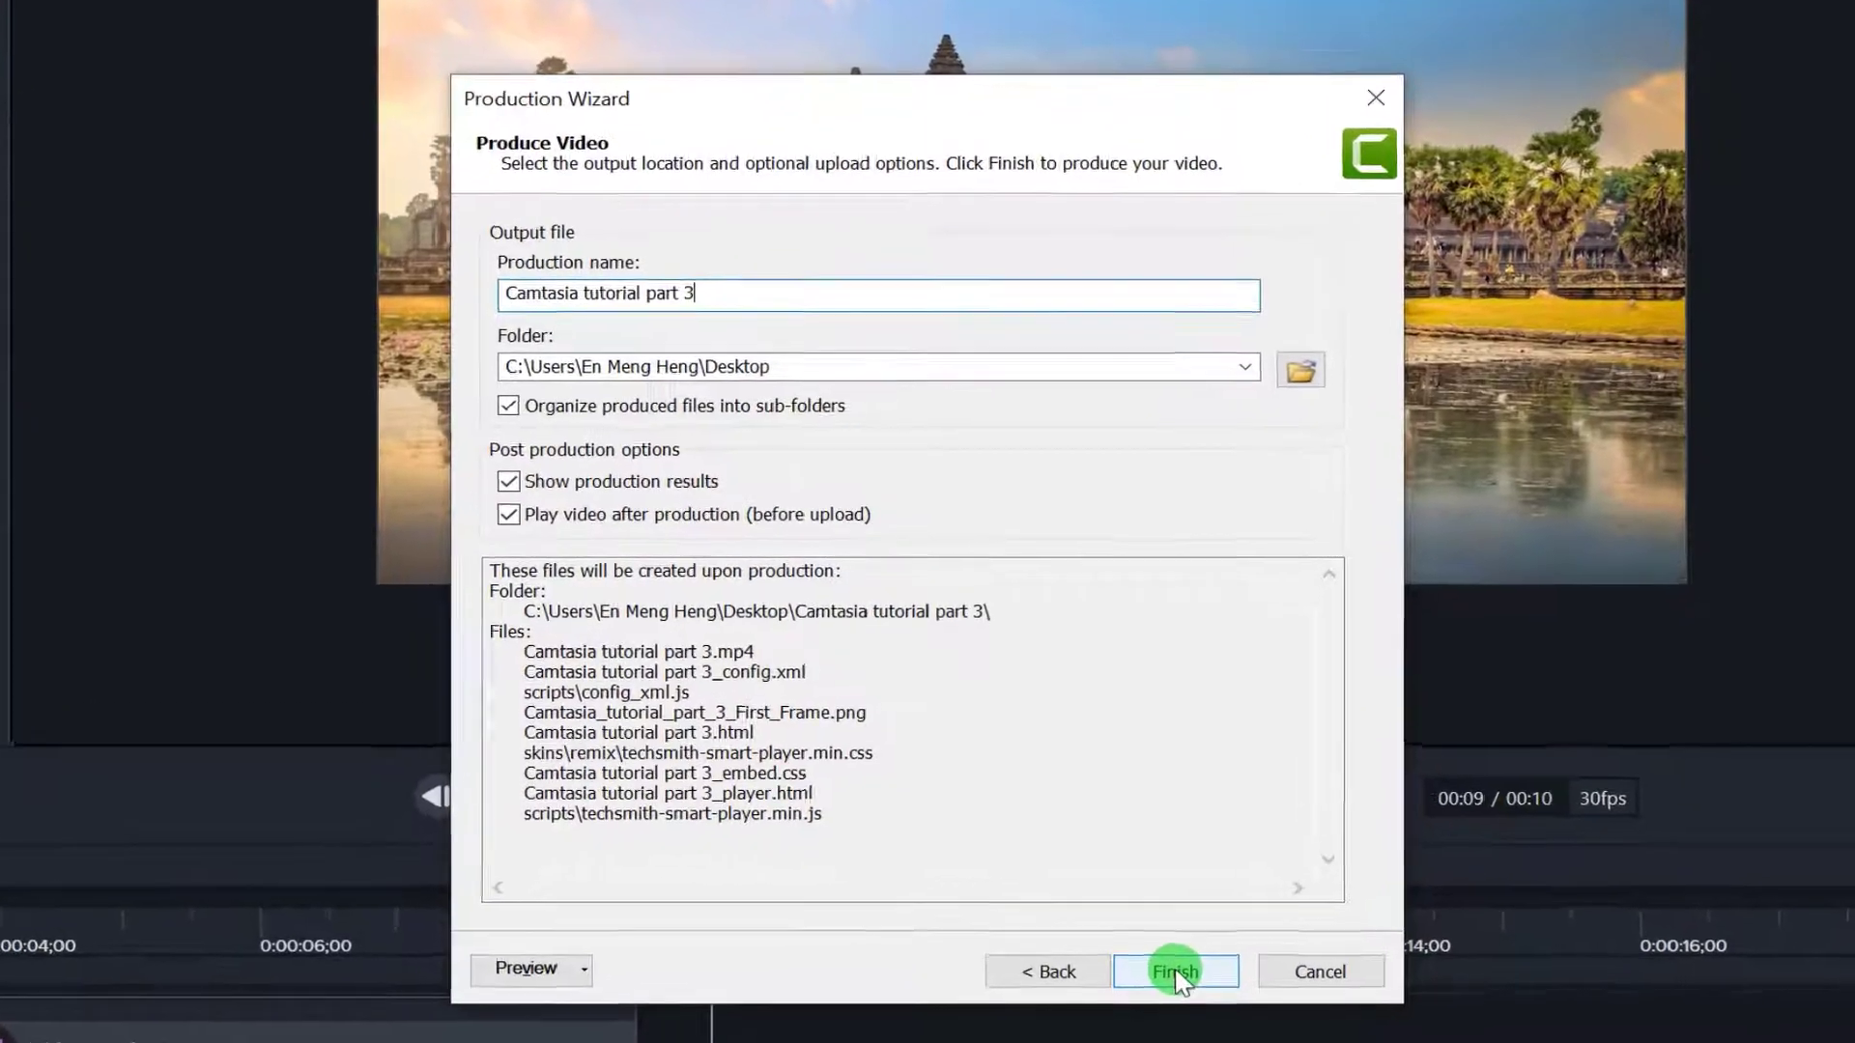
{"action": "left_click", "coordinate": [1175, 972]}
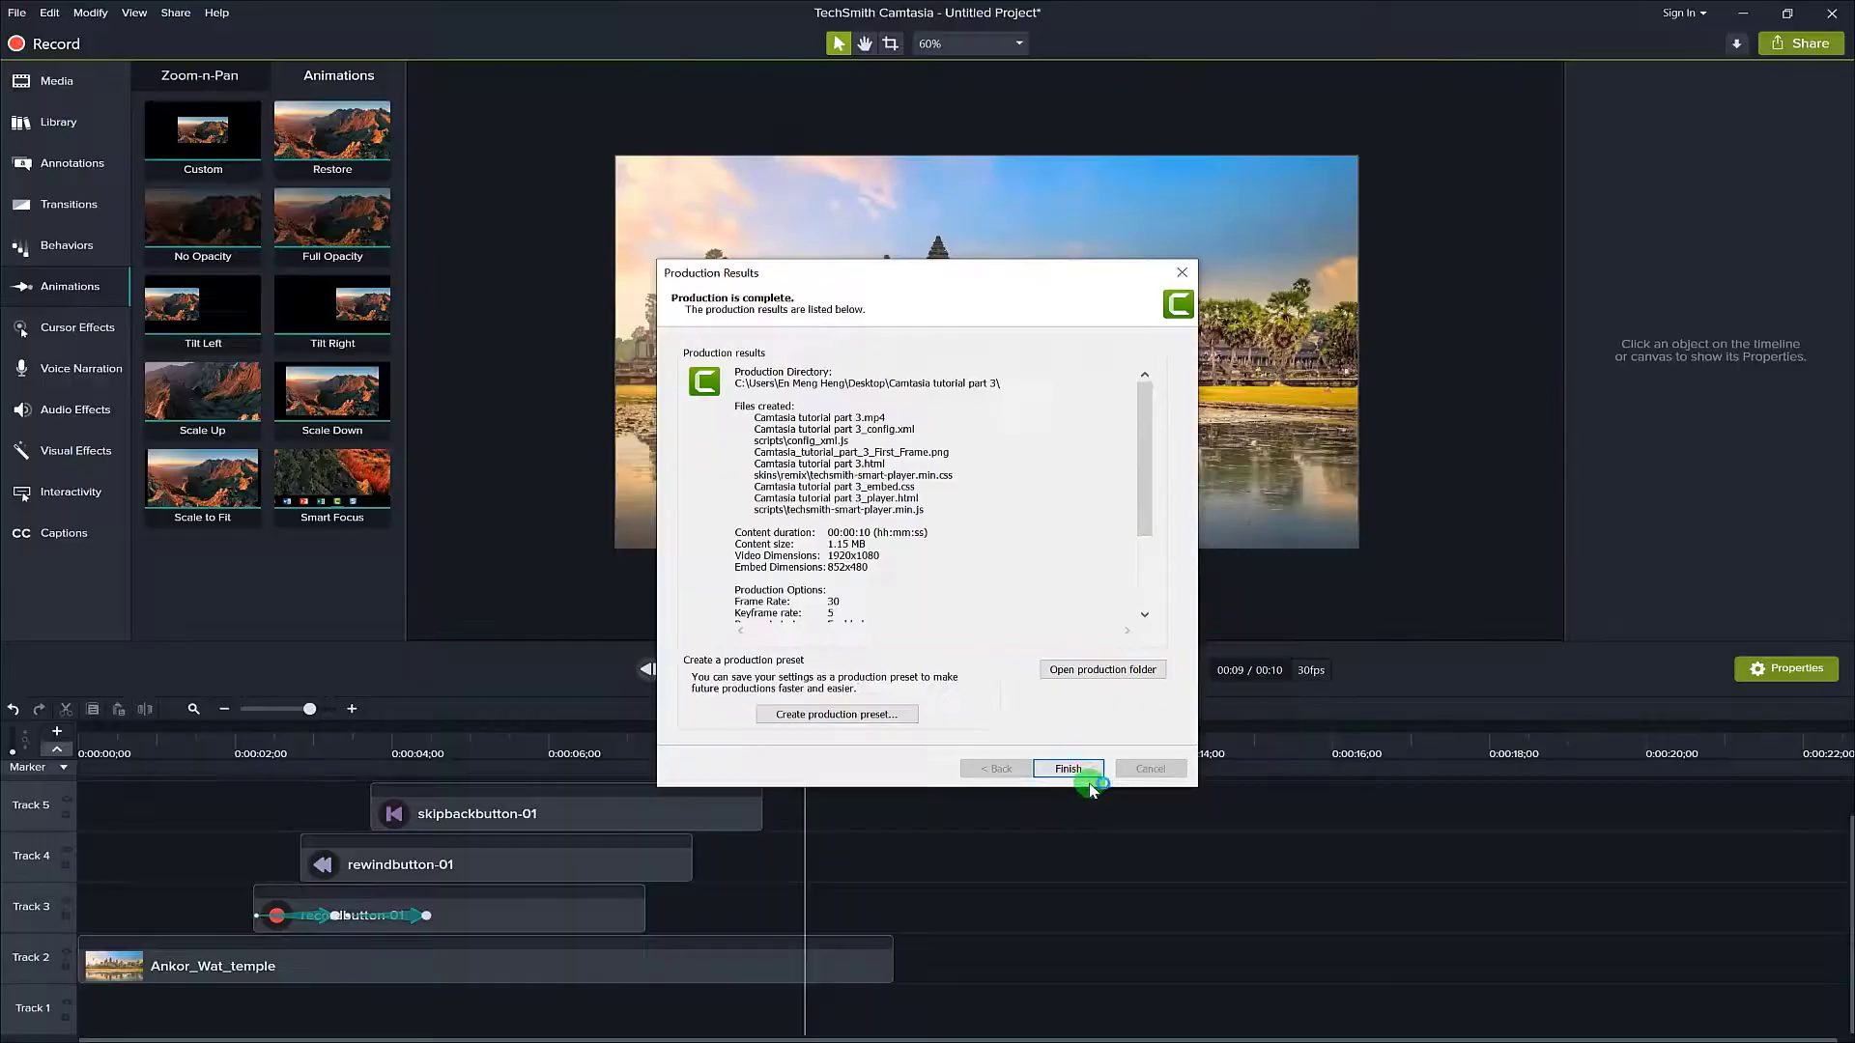
Play the produced video in the browser to check it, pause it, and close the production results.
{"action": "left_click", "coordinate": [1068, 770]}
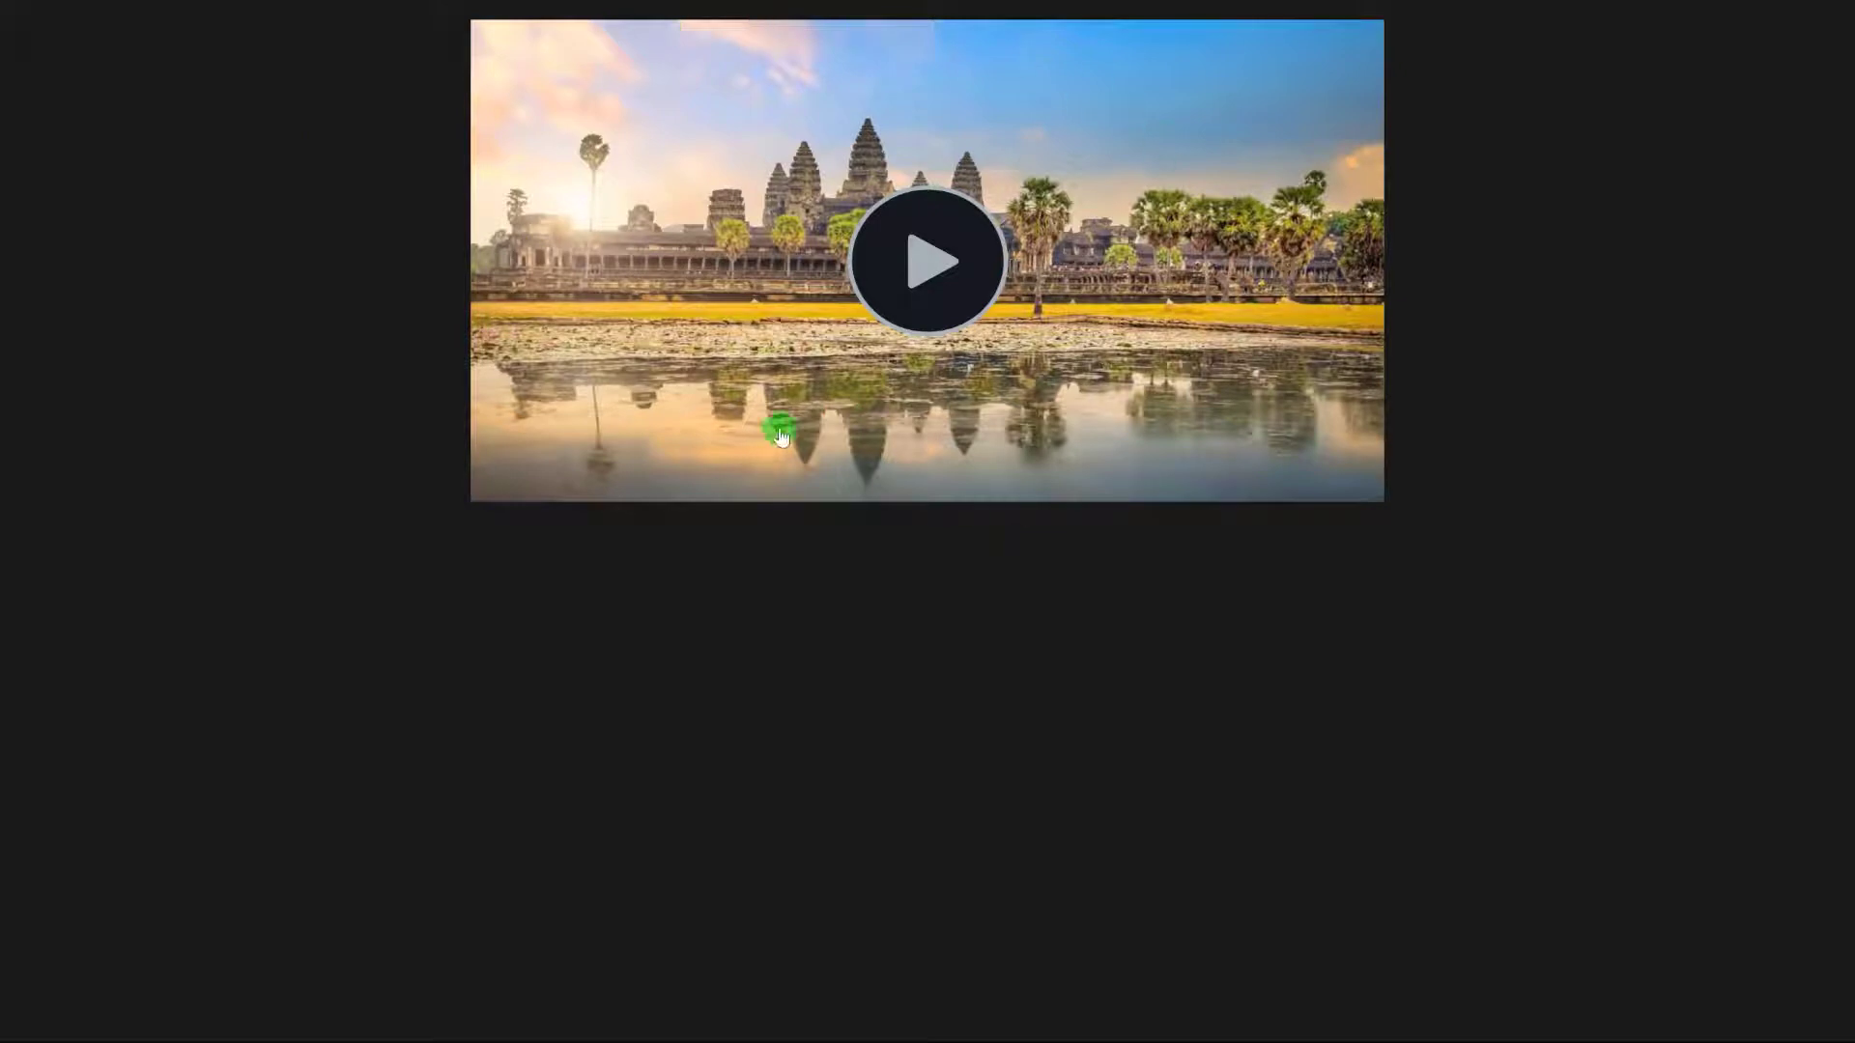
{"action": "left_click", "coordinate": [932, 267]}
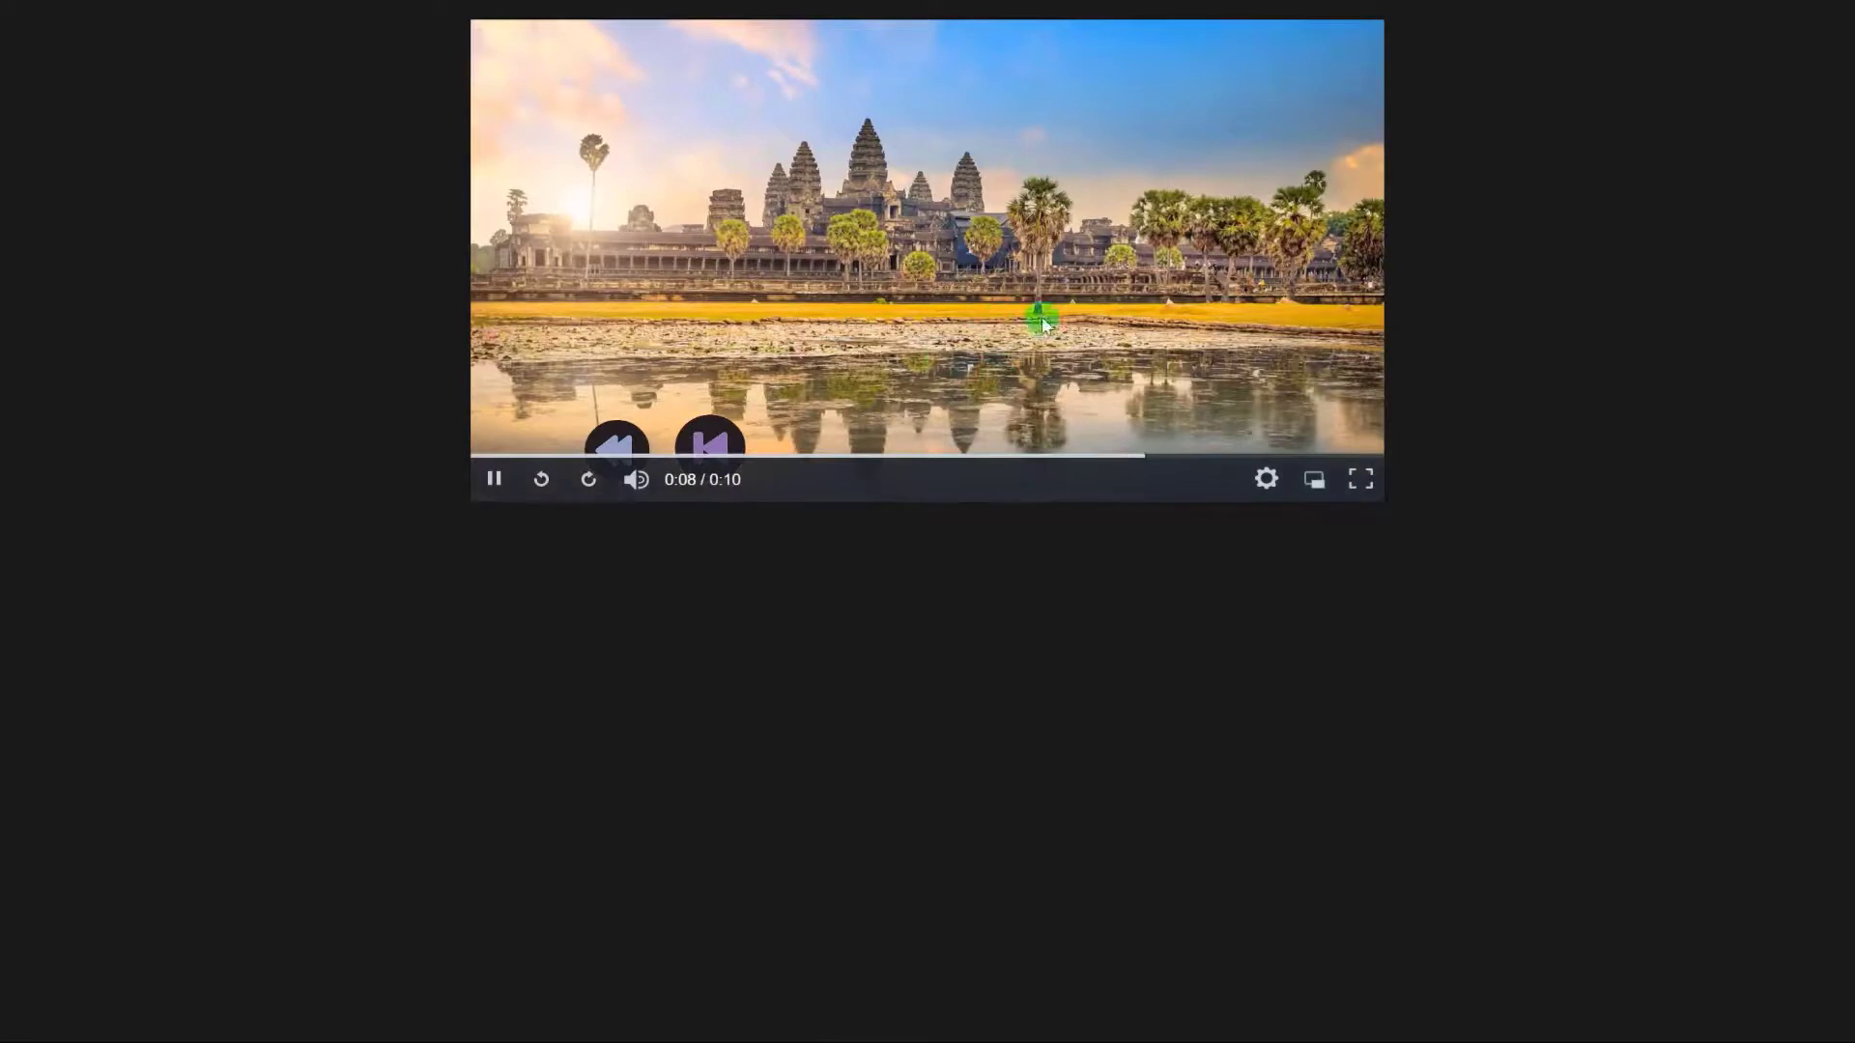
{"action": "left_click", "coordinate": [493, 479]}
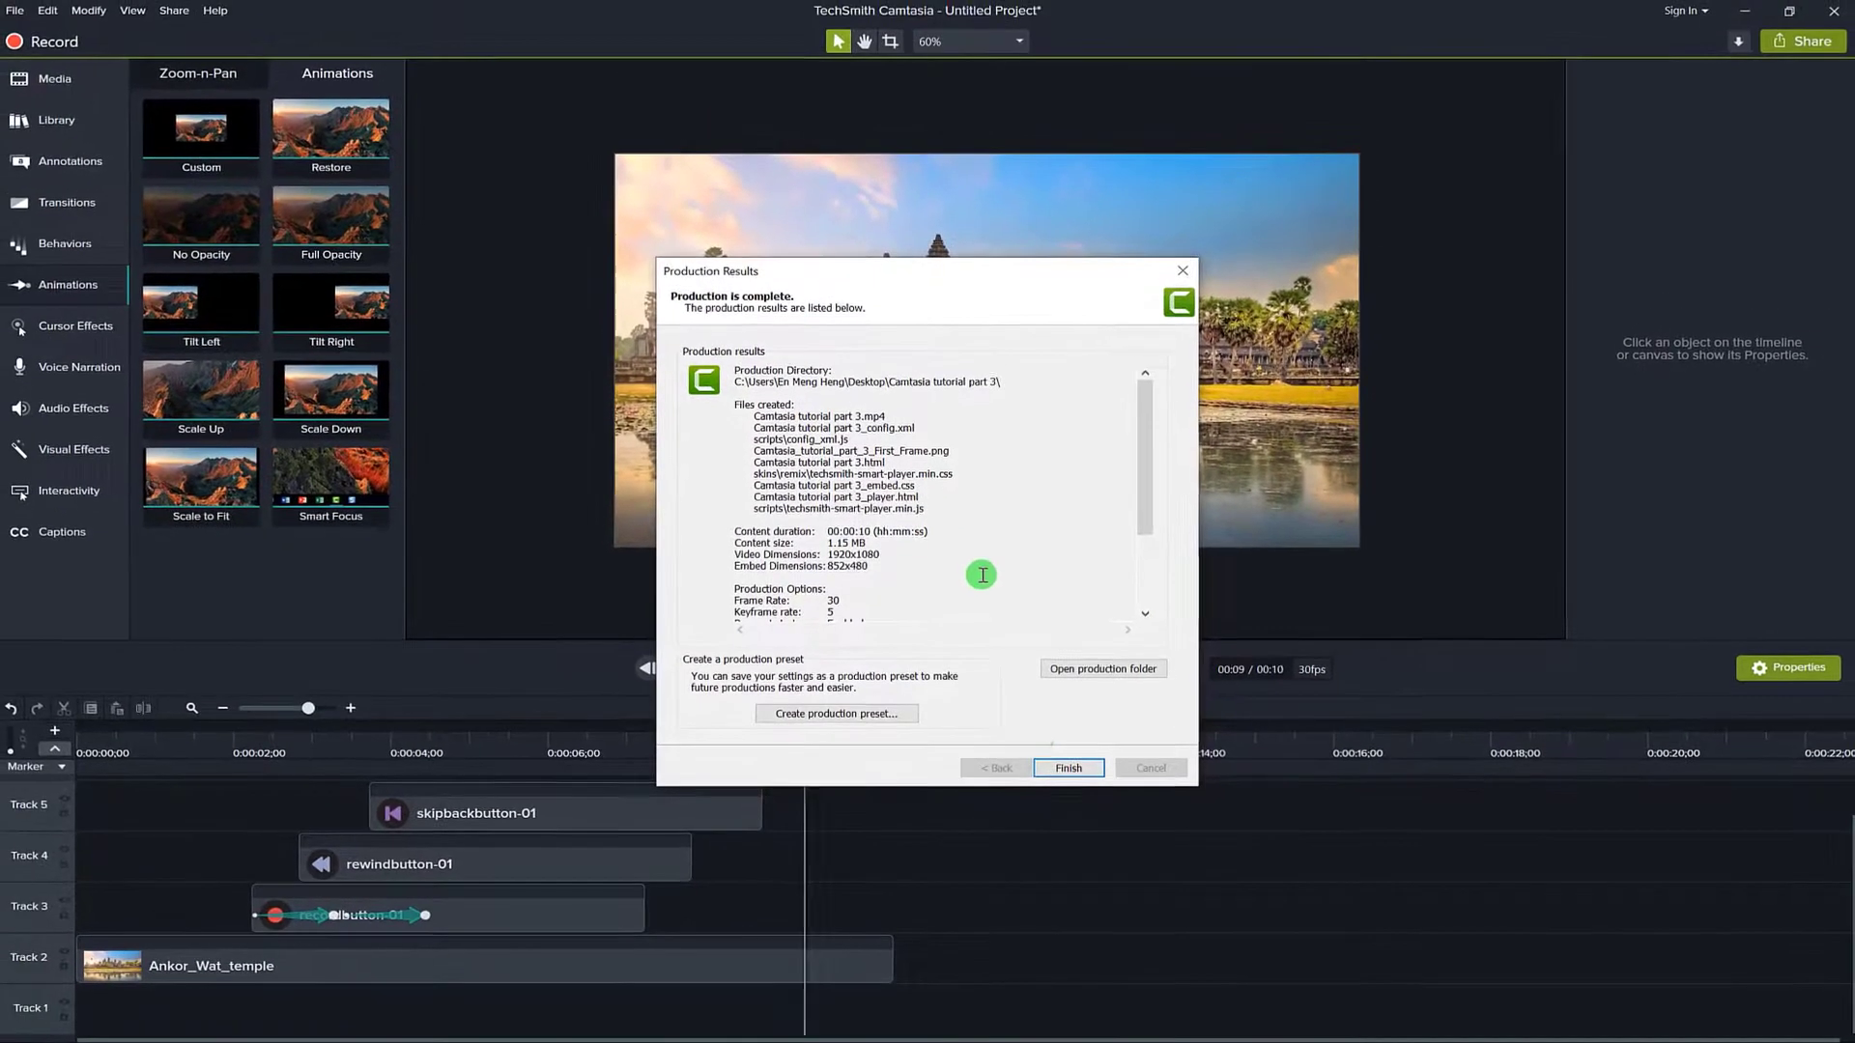
{"action": "left_click", "coordinate": [1067, 768]}
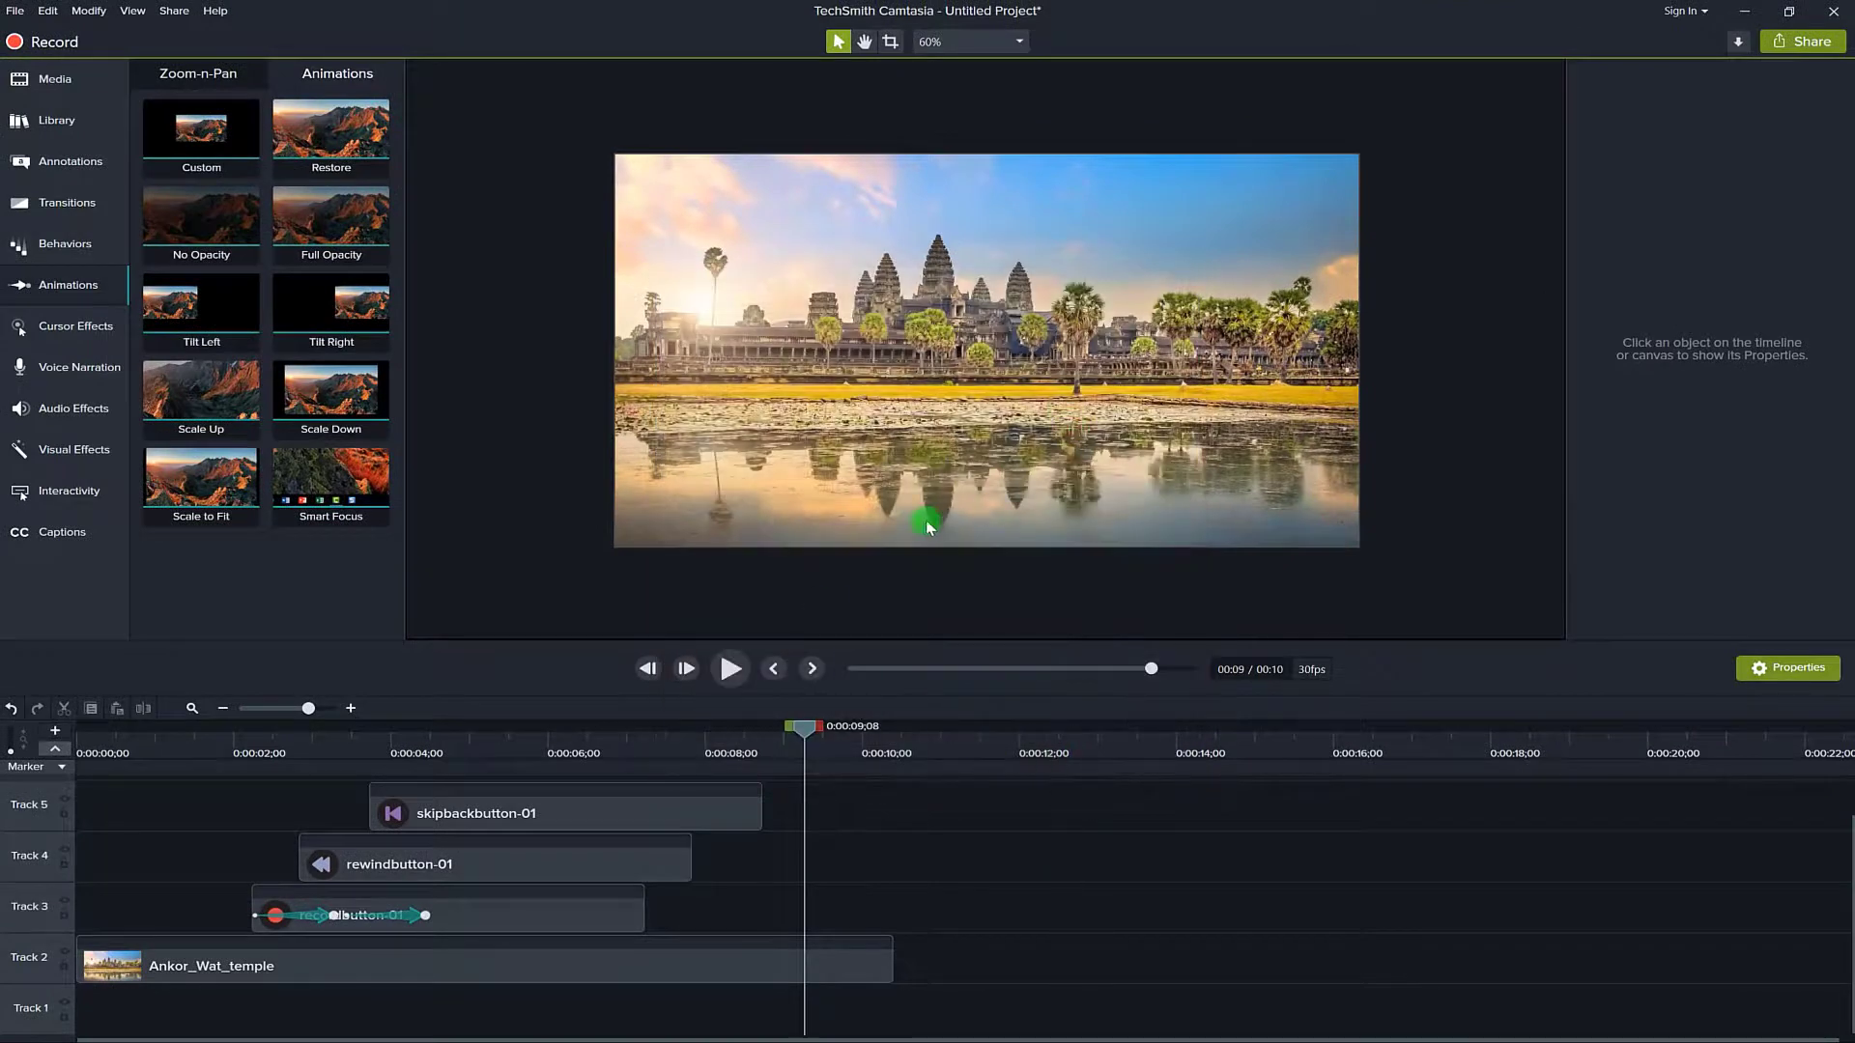